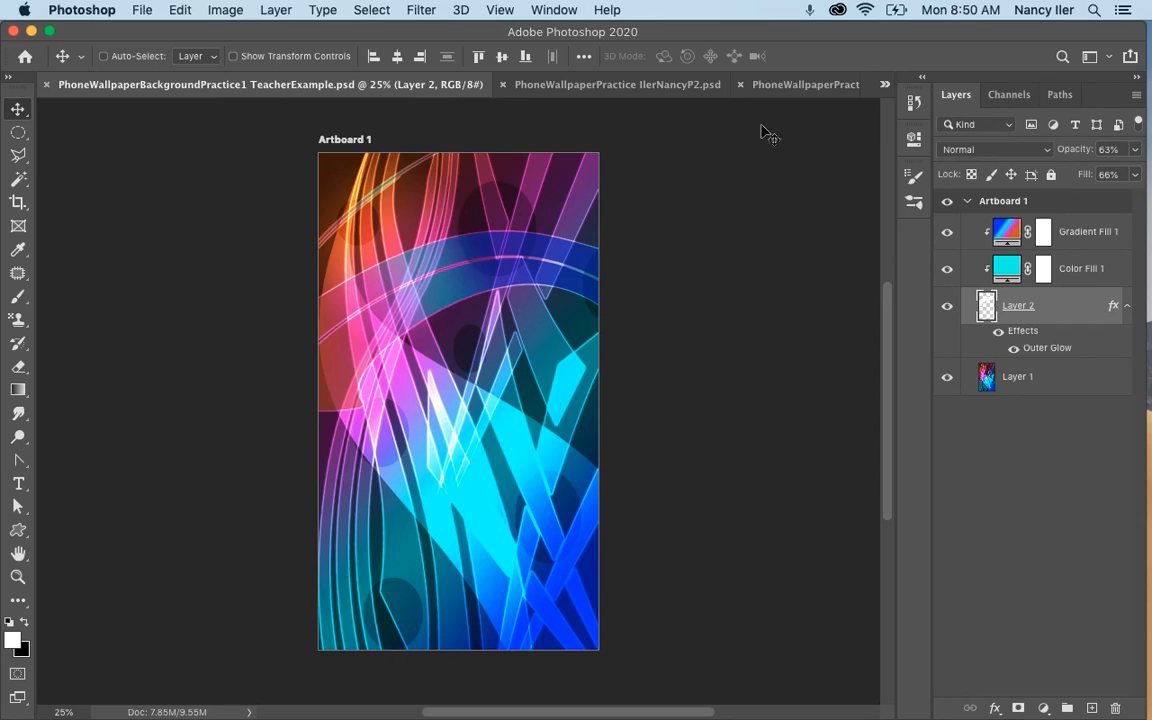
Examine the Brush tool's preset options and the Import Brushes file chooser in the P2 wallpaper practice document.
{"action": "left_click", "coordinate": [651, 88]}
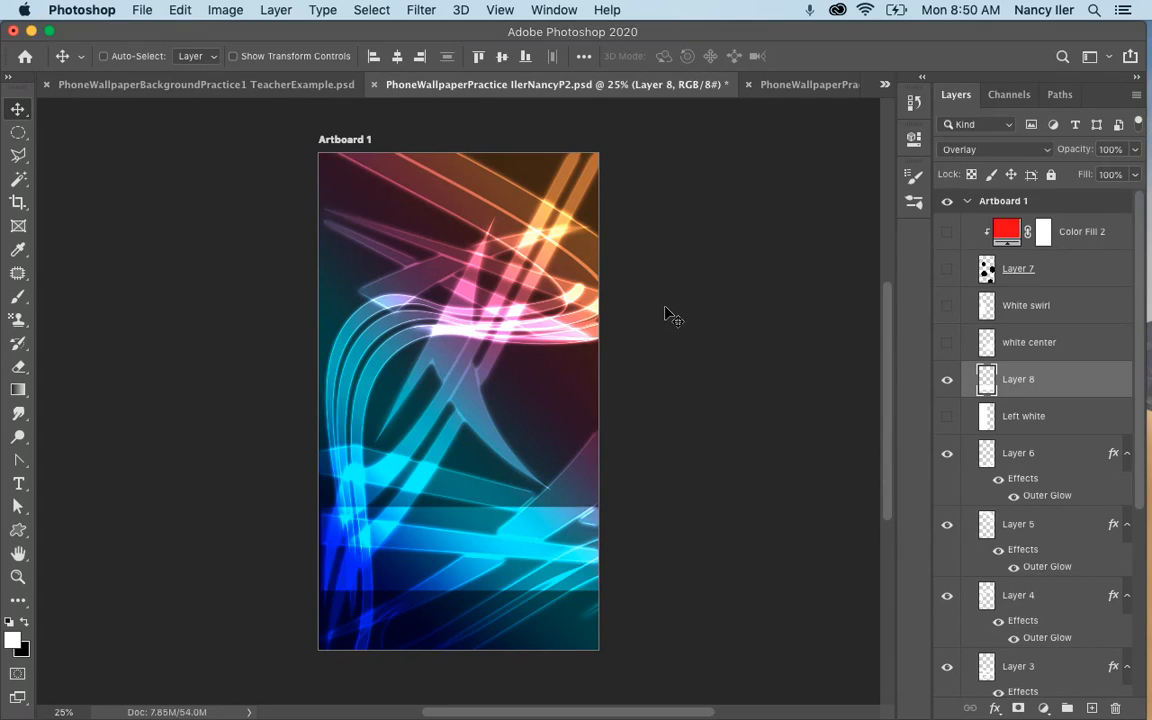
{"action": "left_click", "coordinate": [16, 298]}
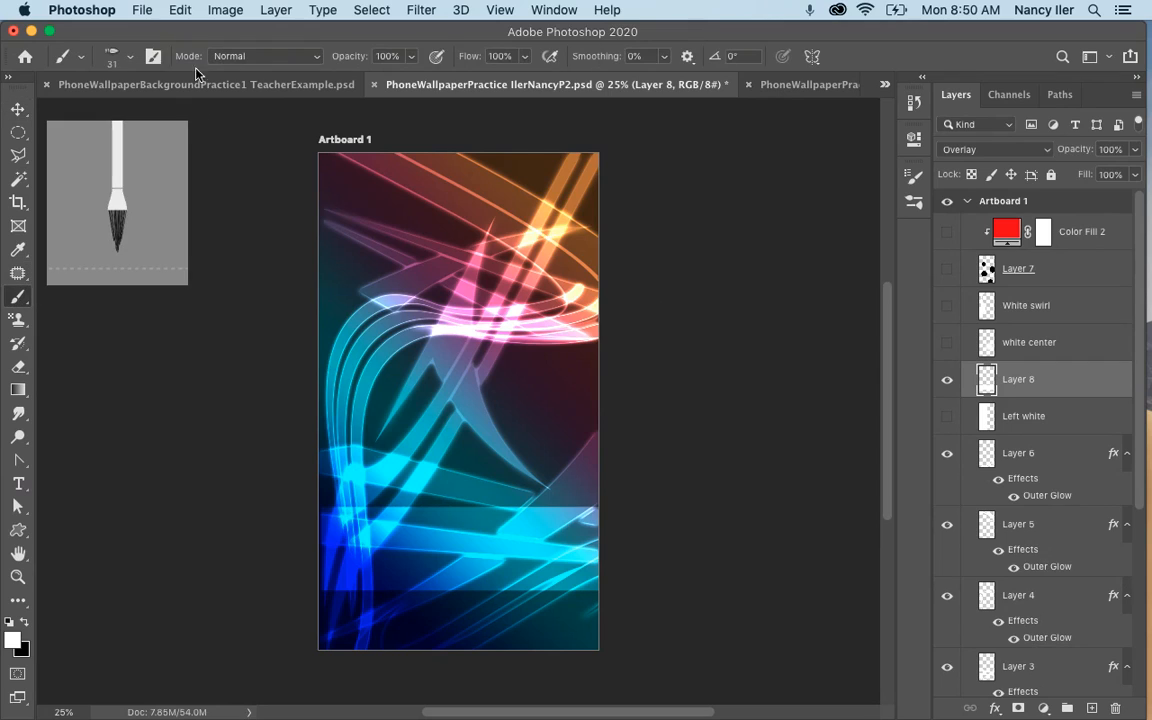
{"action": "left_click", "coordinate": [119, 57]}
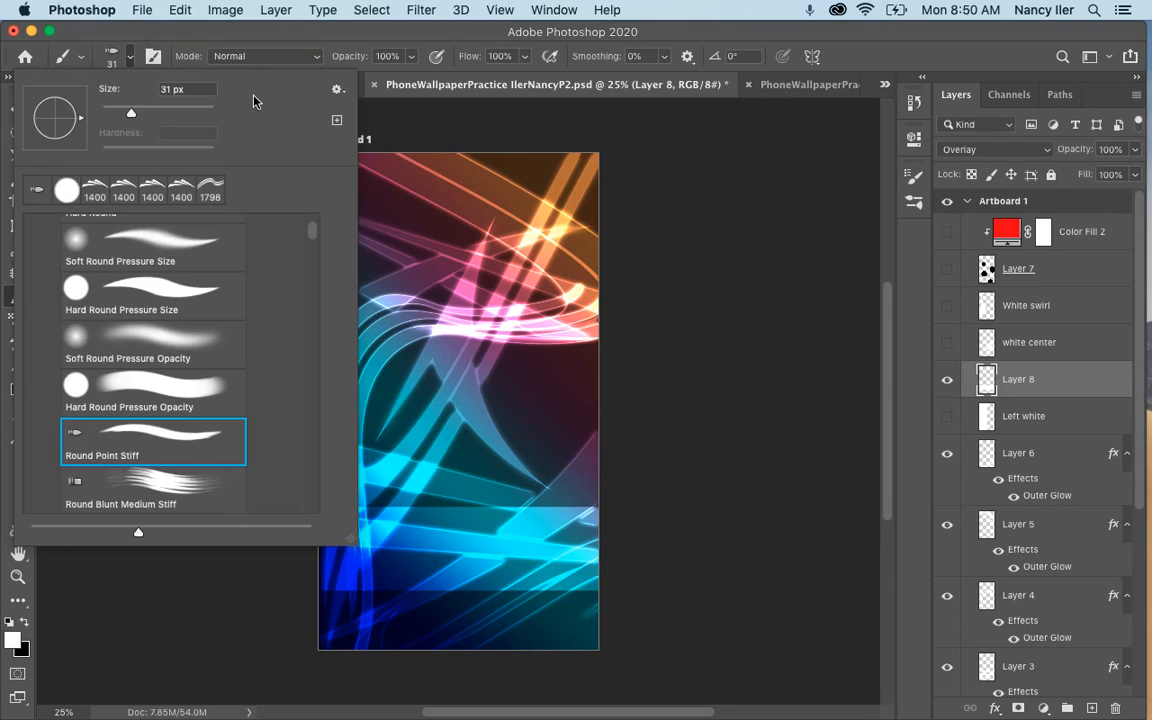
{"action": "left_click", "coordinate": [339, 90]}
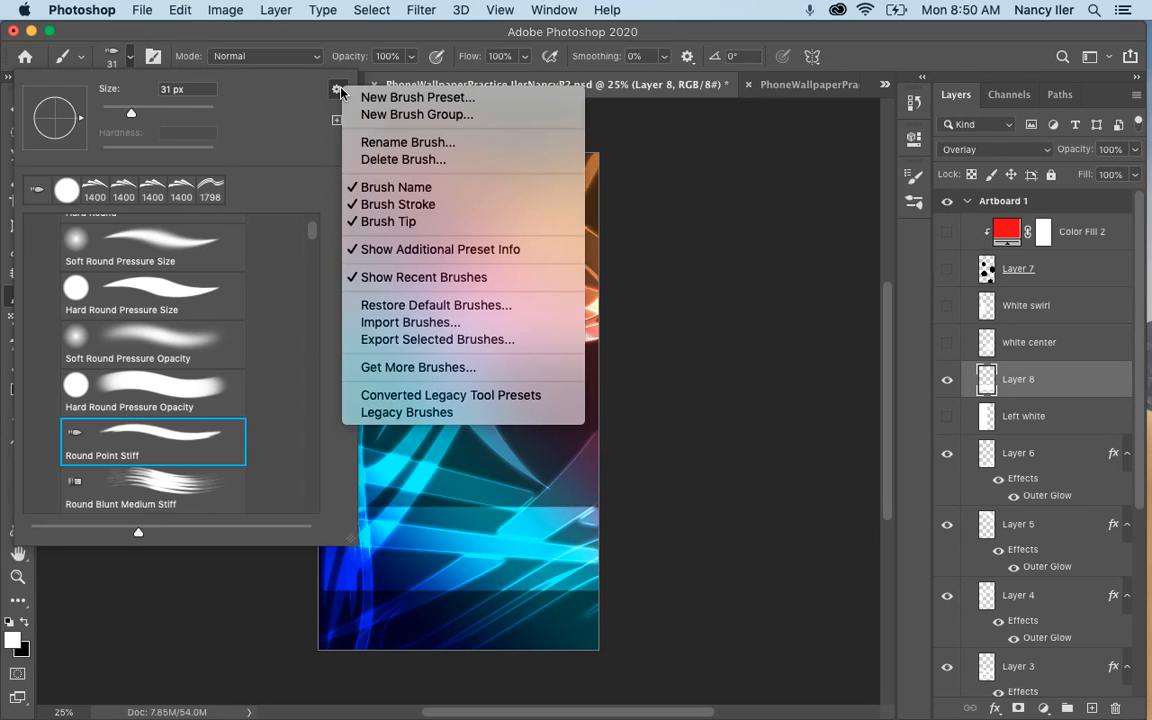
{"action": "left_click", "coordinate": [443, 324]}
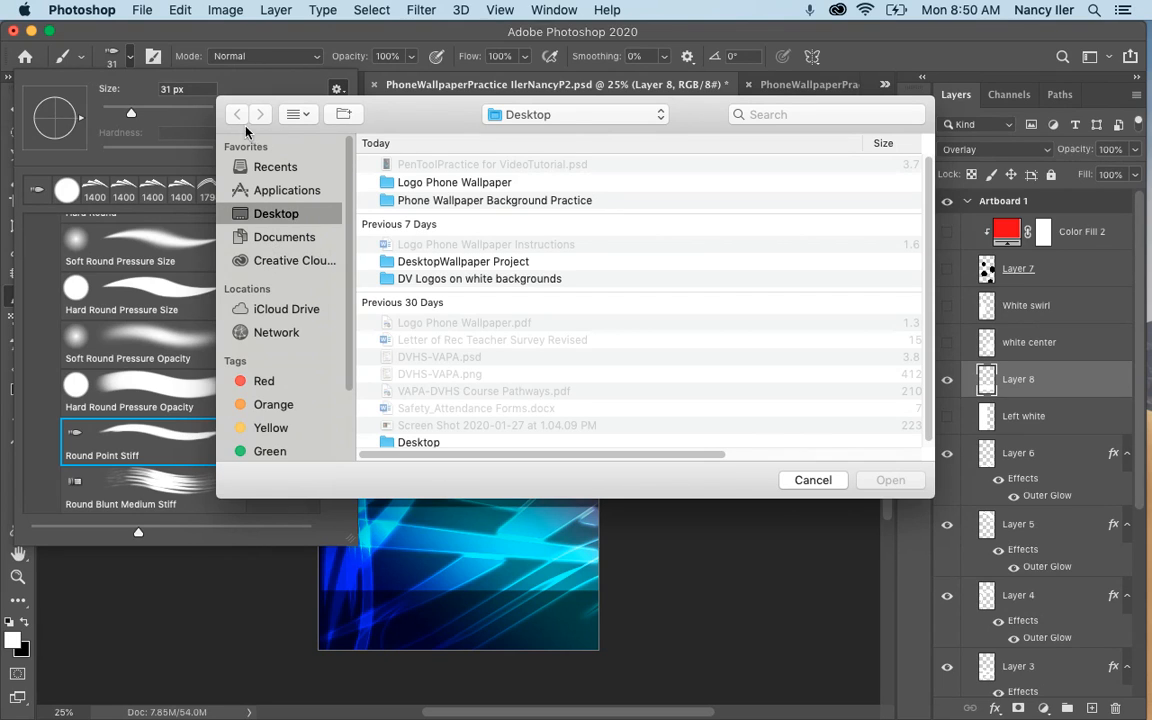
{"action": "left_click", "coordinate": [815, 480]}
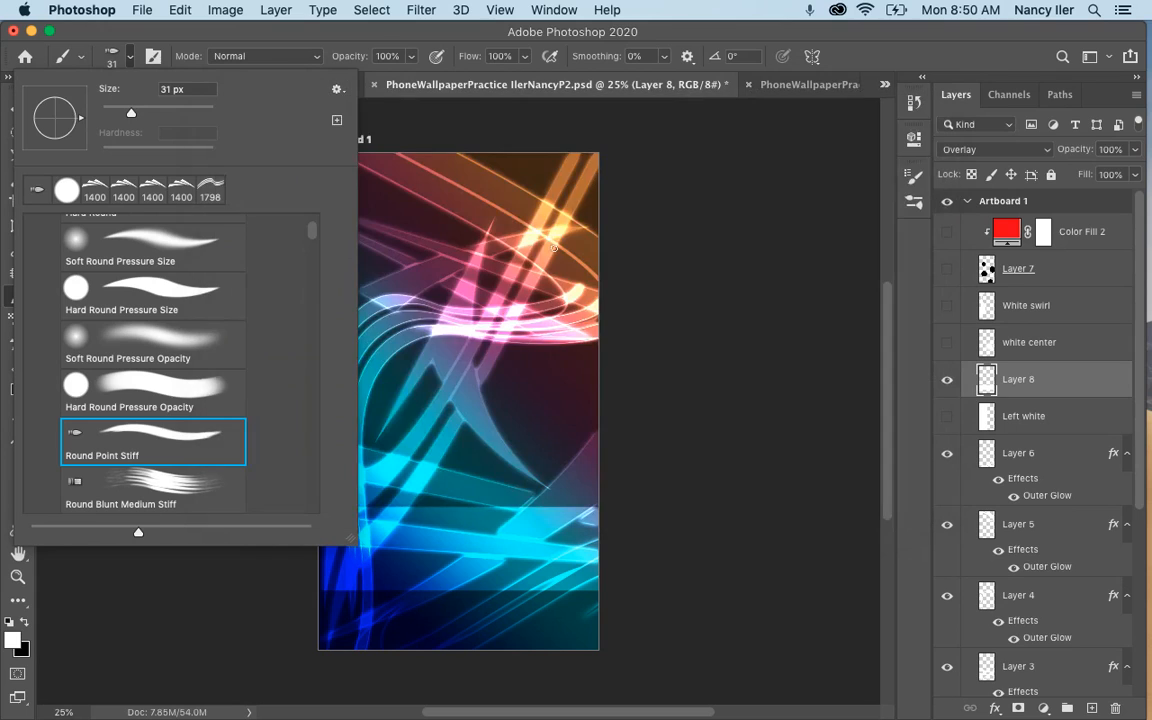
{"action": "left_click", "coordinate": [345, 94]}
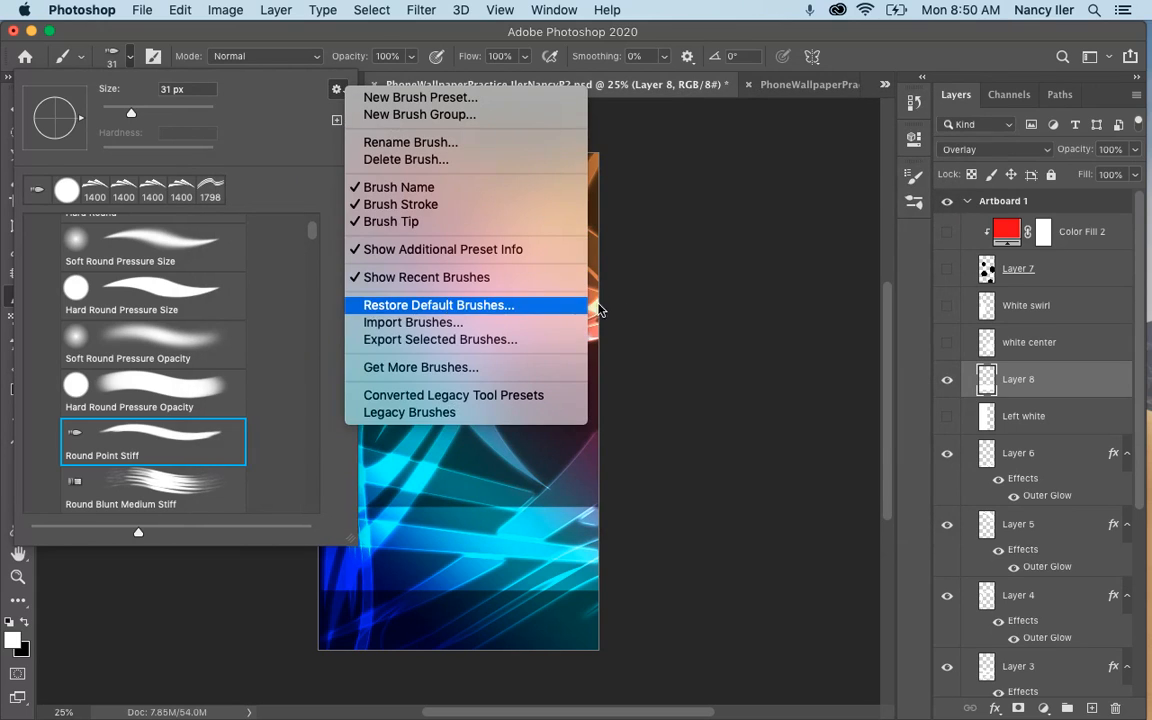
{"action": "left_click", "coordinate": [643, 308]}
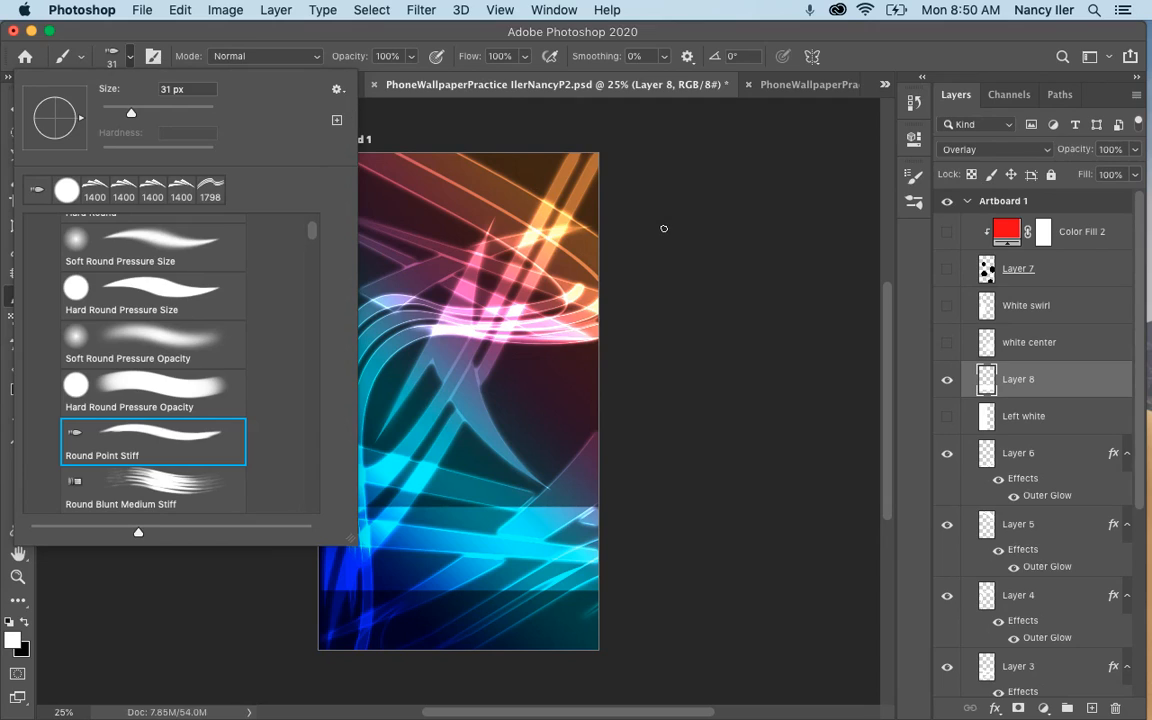
{"action": "left_click", "coordinate": [663, 228]}
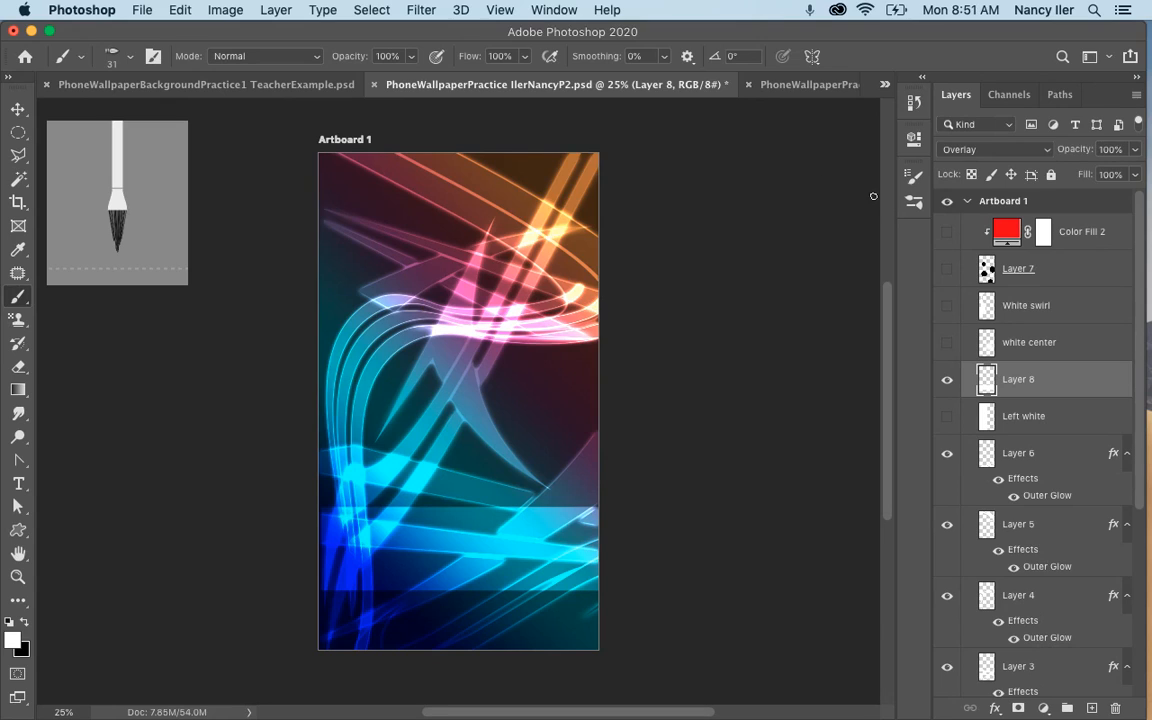
Review the finished wallpaper examples in the teacher example, P2, P3, P5 and PenToolPractice for VideoTutorial documents.
{"action": "left_click", "coordinate": [301, 85]}
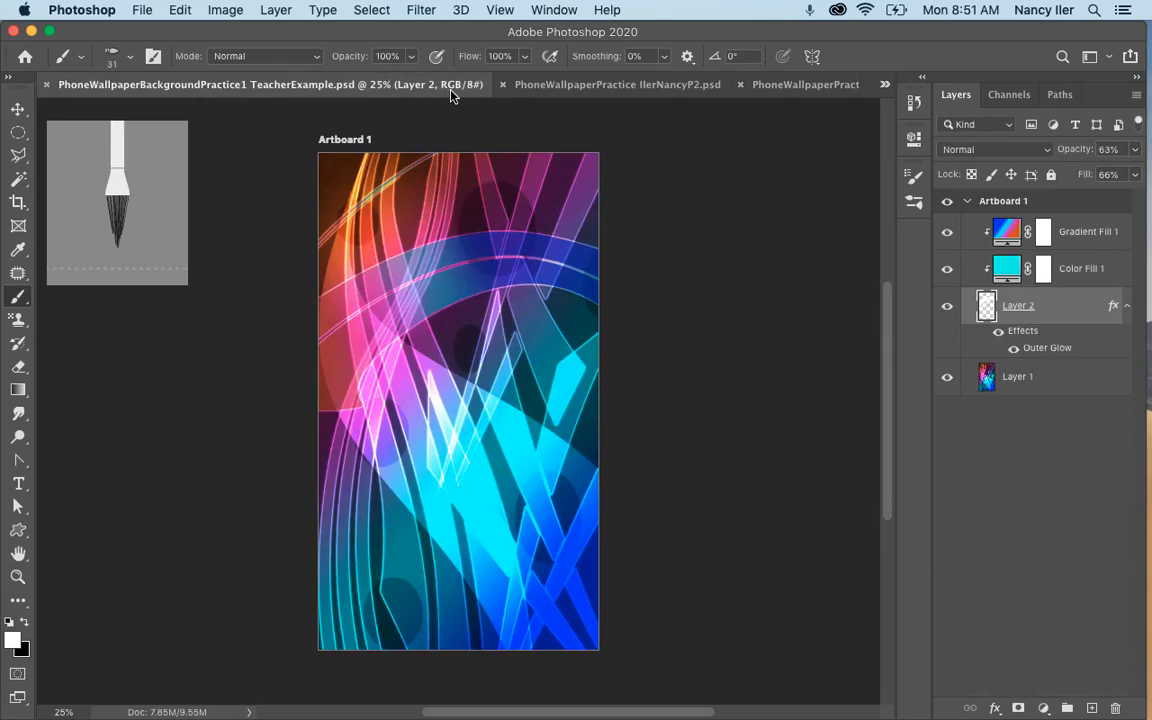
{"action": "left_click", "coordinate": [597, 88]}
{"action": "left_click", "coordinate": [850, 87]}
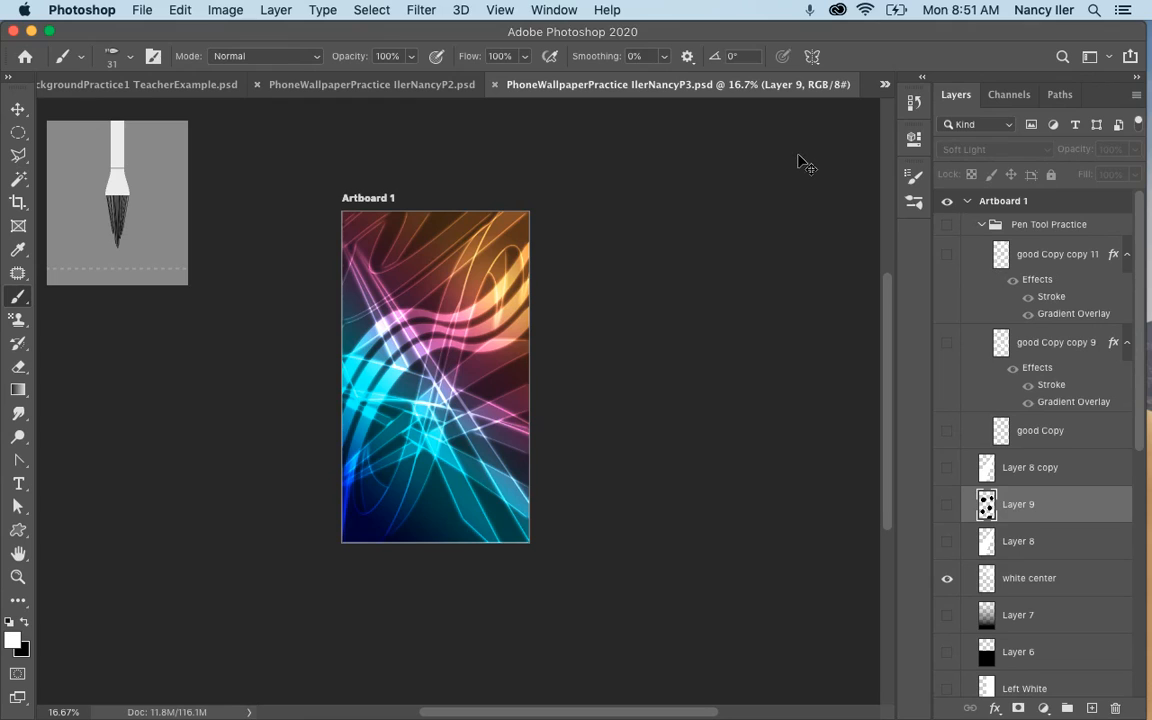
{"action": "key", "text": "super+0"}
{"action": "left_click", "coordinate": [885, 85]}
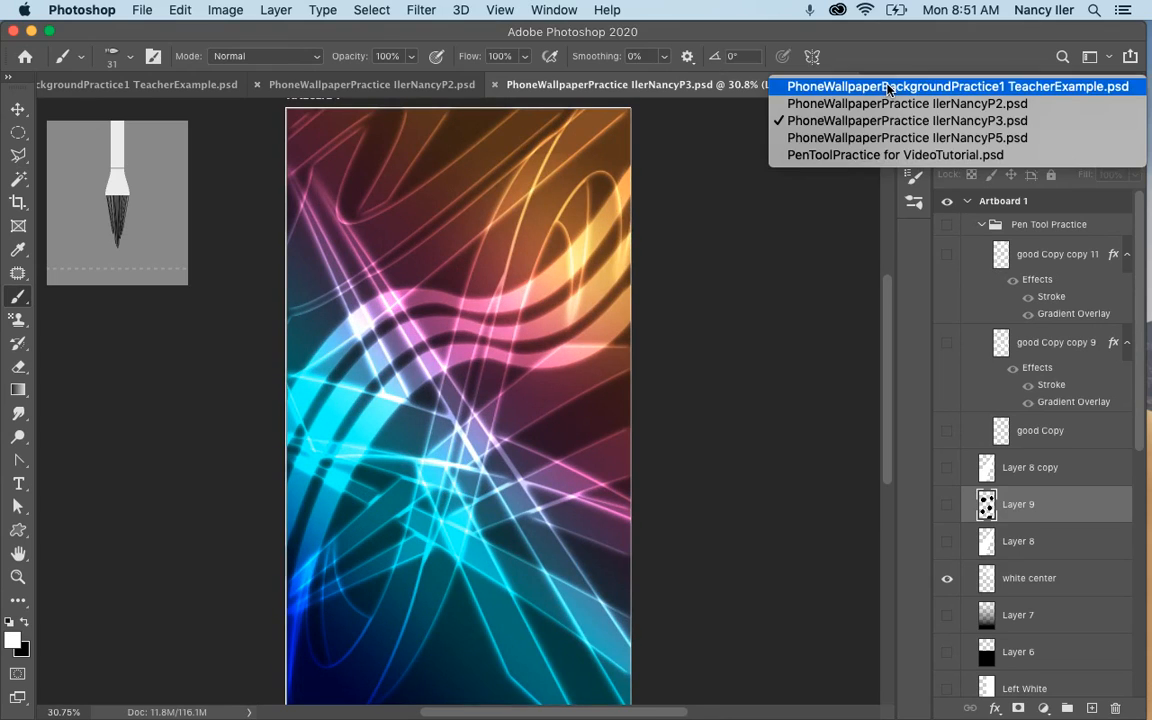
{"action": "left_click", "coordinate": [854, 143]}
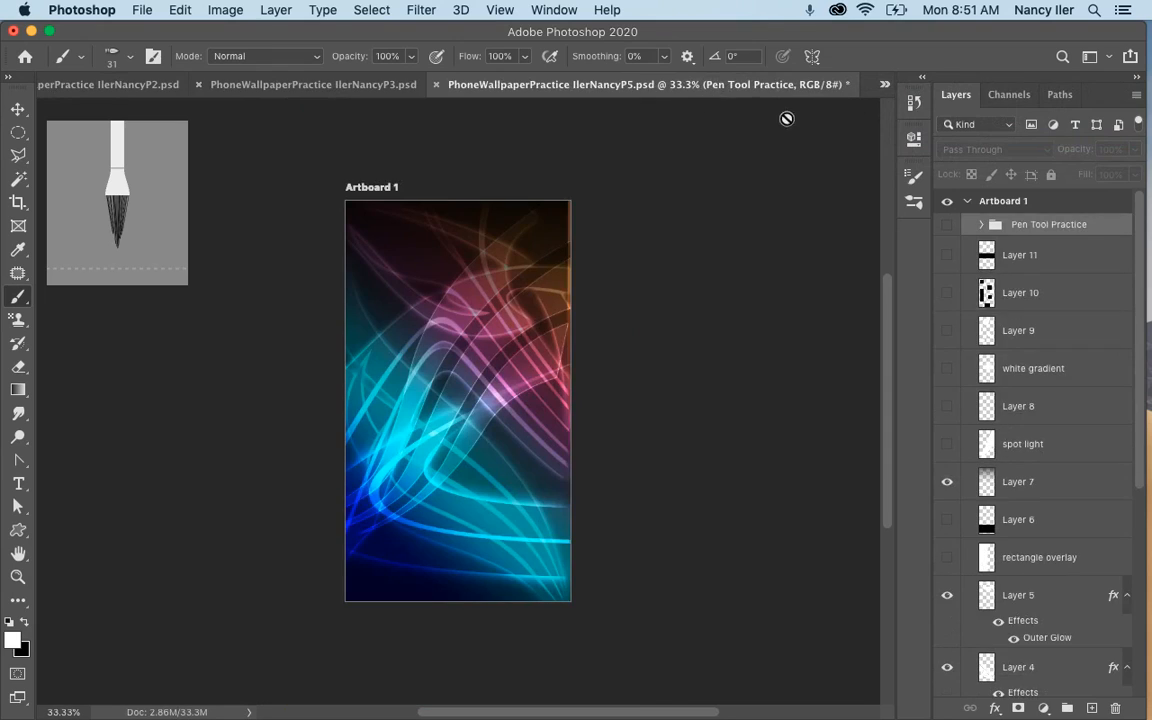
{"action": "left_click", "coordinate": [882, 87]}
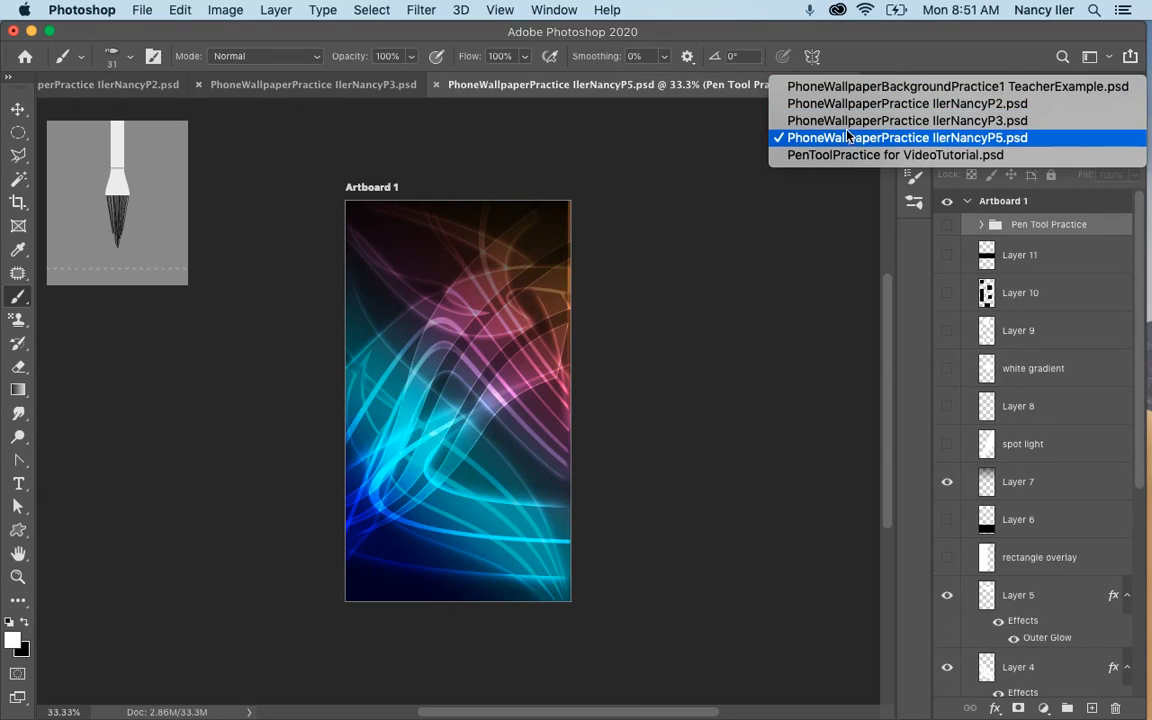
{"action": "left_click", "coordinate": [852, 137]}
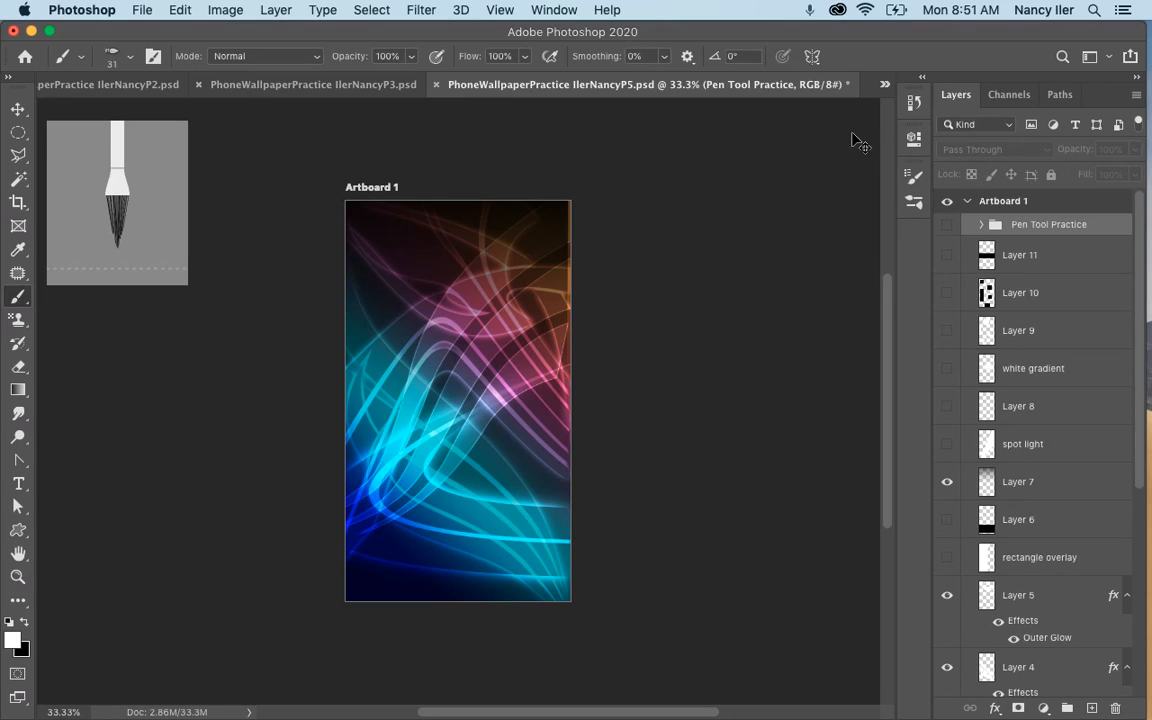
{"action": "key", "text": "super+equal"}
{"action": "left_click", "coordinate": [884, 84]}
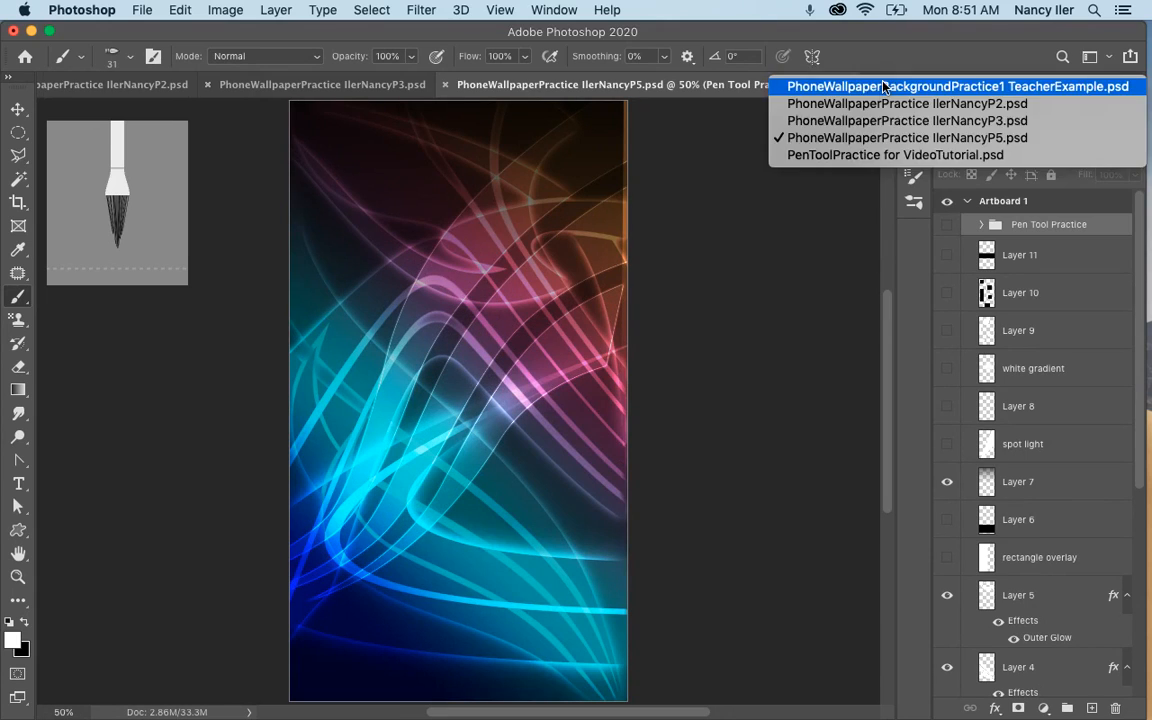
{"action": "left_click", "coordinate": [849, 156]}
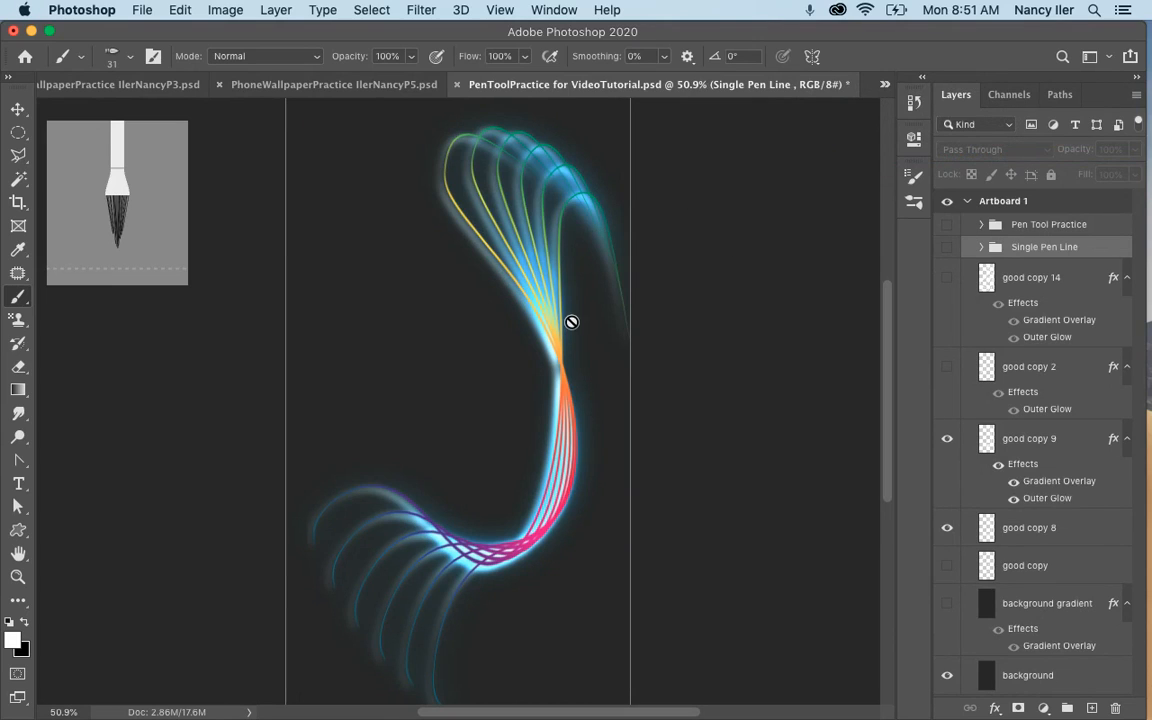
Switch to the Move tool, keeping the PenToolPractice for VideoTutorial document active.
{"action": "left_click", "coordinate": [16, 108]}
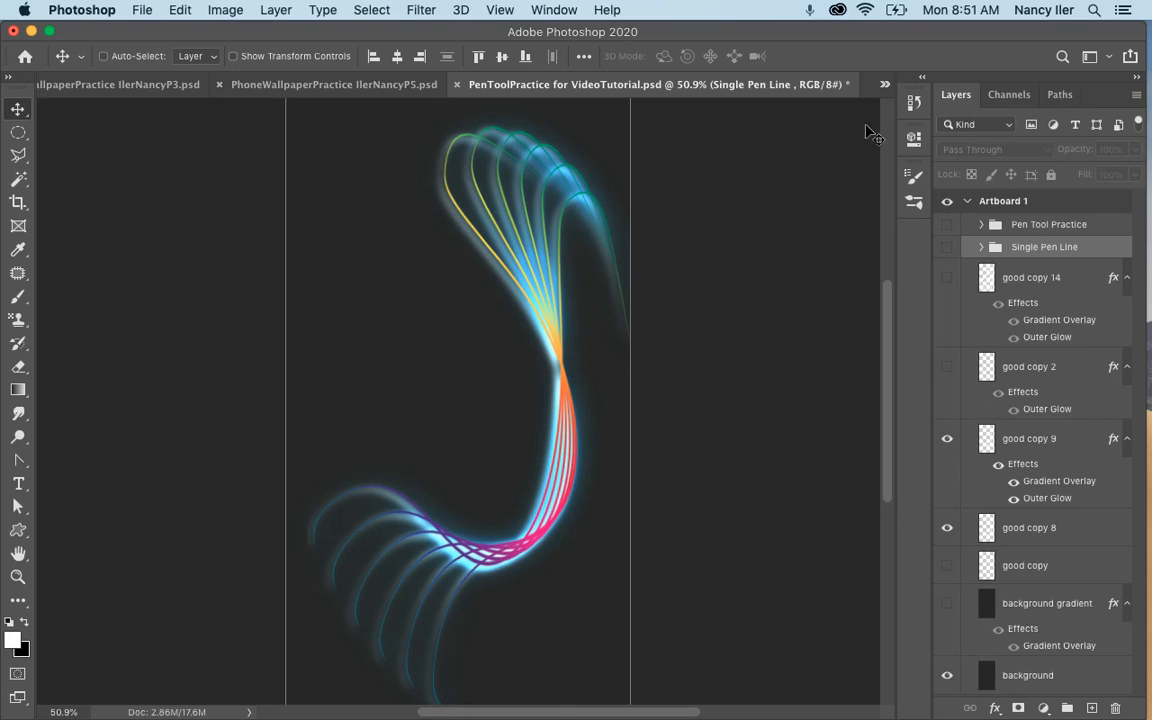
{"action": "left_click", "coordinate": [884, 84]}
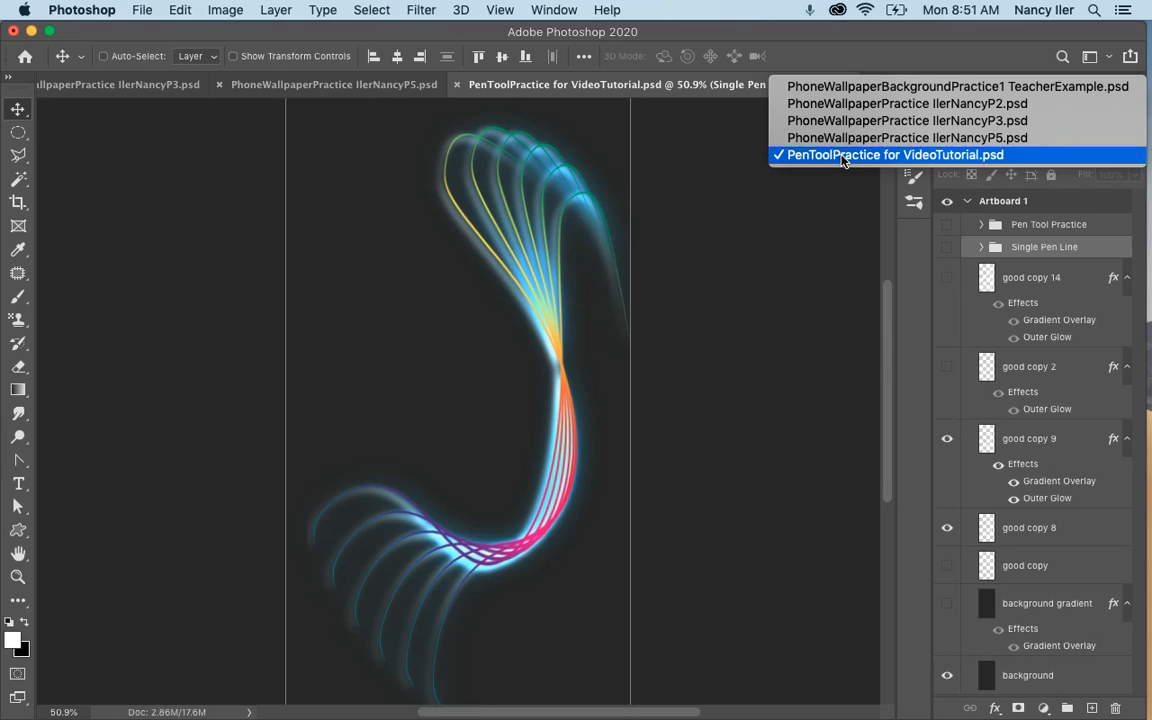
{"action": "left_click", "coordinate": [843, 156]}
Start a new document and choose the iPhone 8/7/6 mobile preset, 750 x 1334 px at 72 ppi.
{"action": "left_click", "coordinate": [143, 11]}
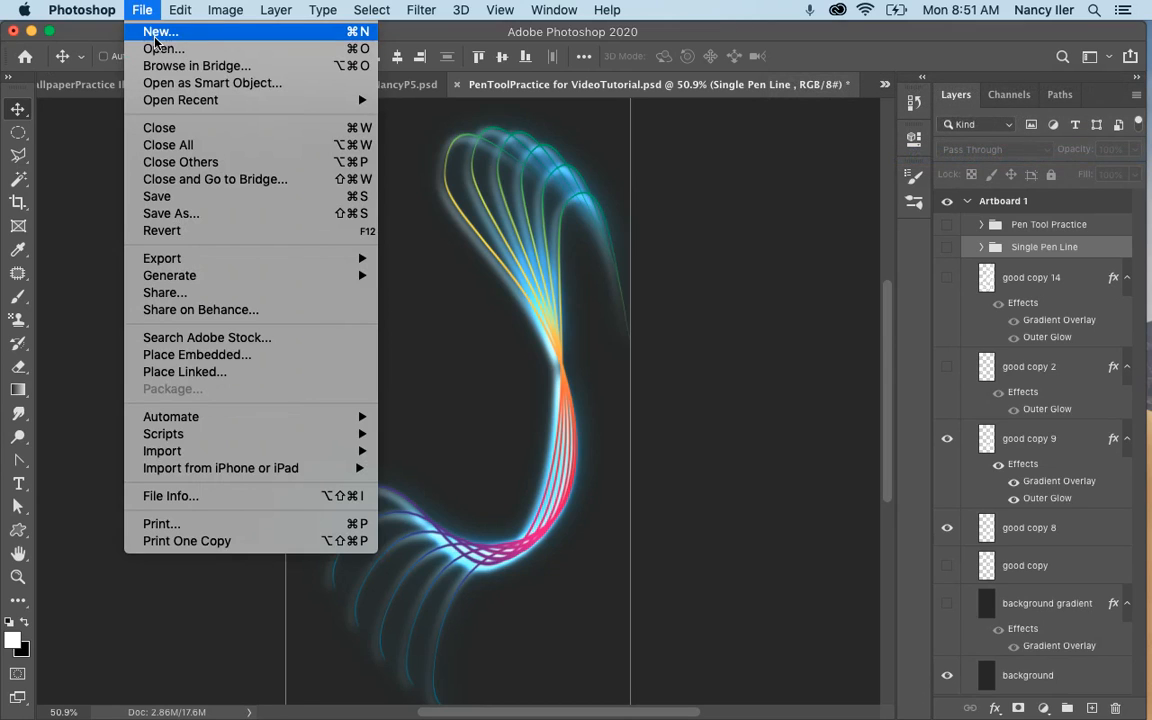
{"action": "left_click", "coordinate": [158, 33]}
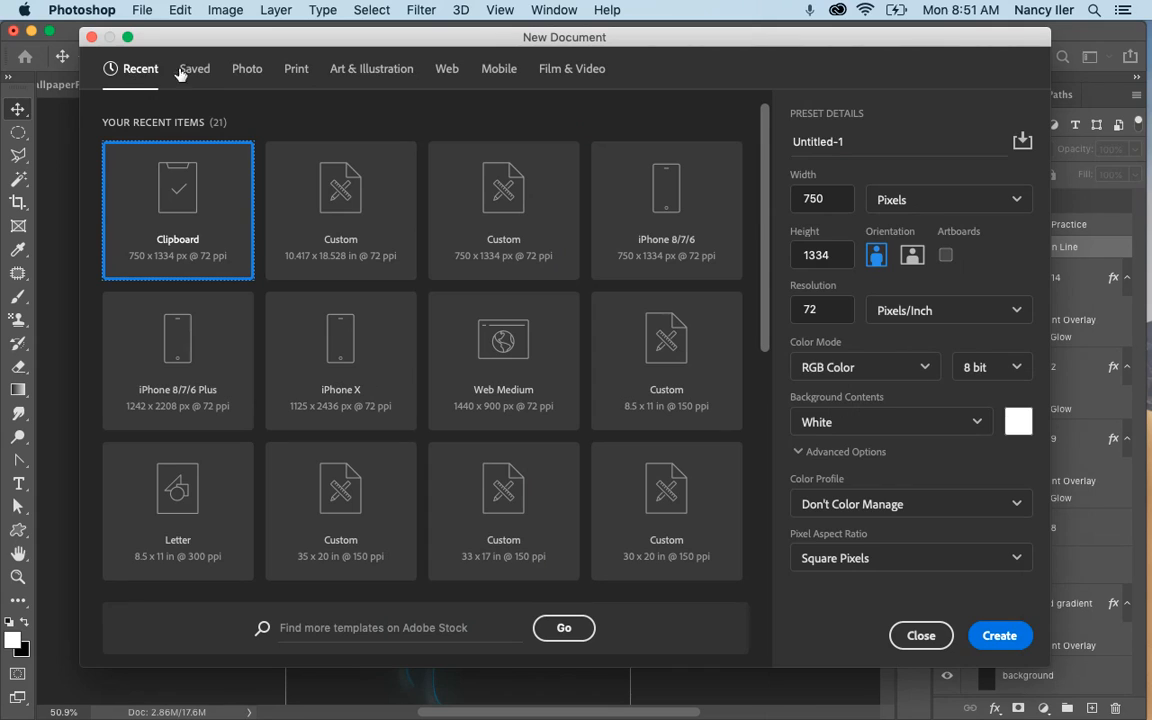
{"action": "left_click", "coordinate": [500, 69]}
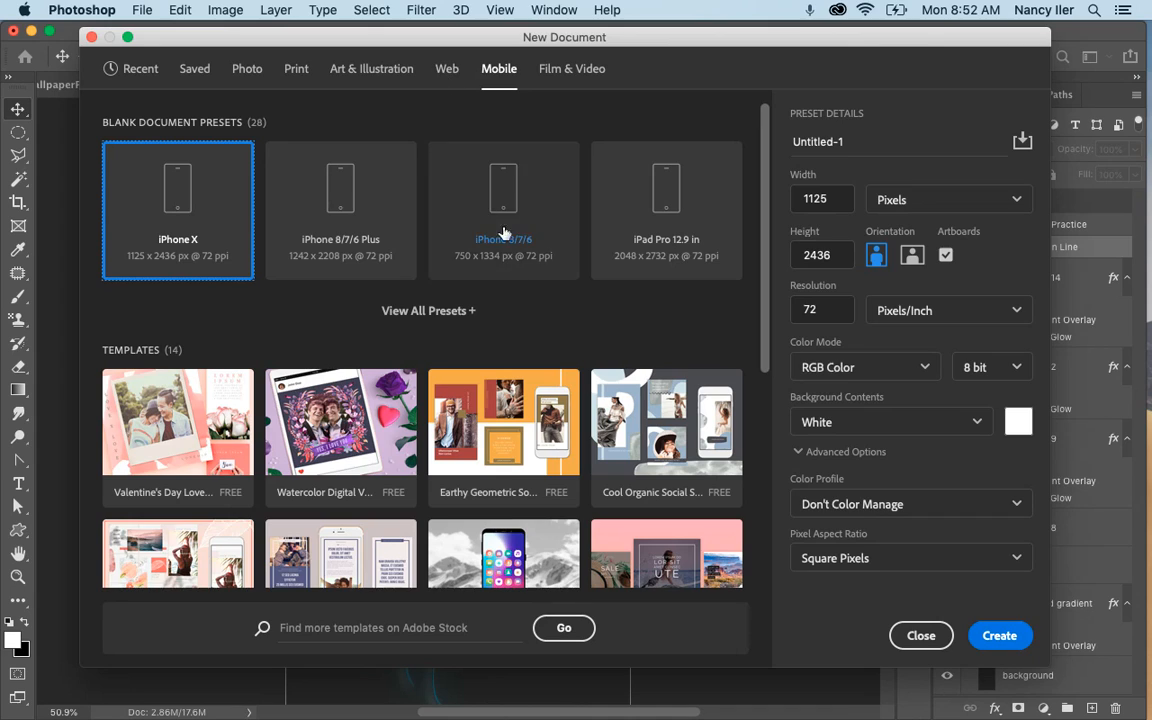
{"action": "left_click", "coordinate": [444, 312]}
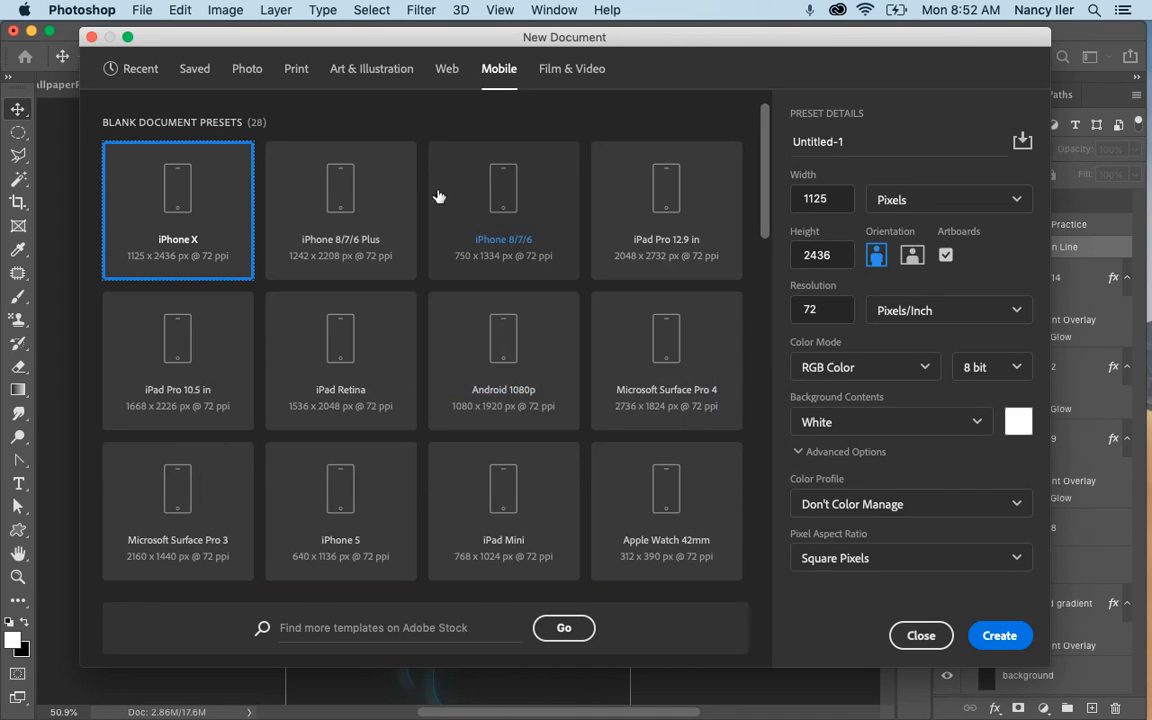
{"action": "scroll", "coordinate": [473, 330], "scroll_direction": "down", "scroll_amount": 5}
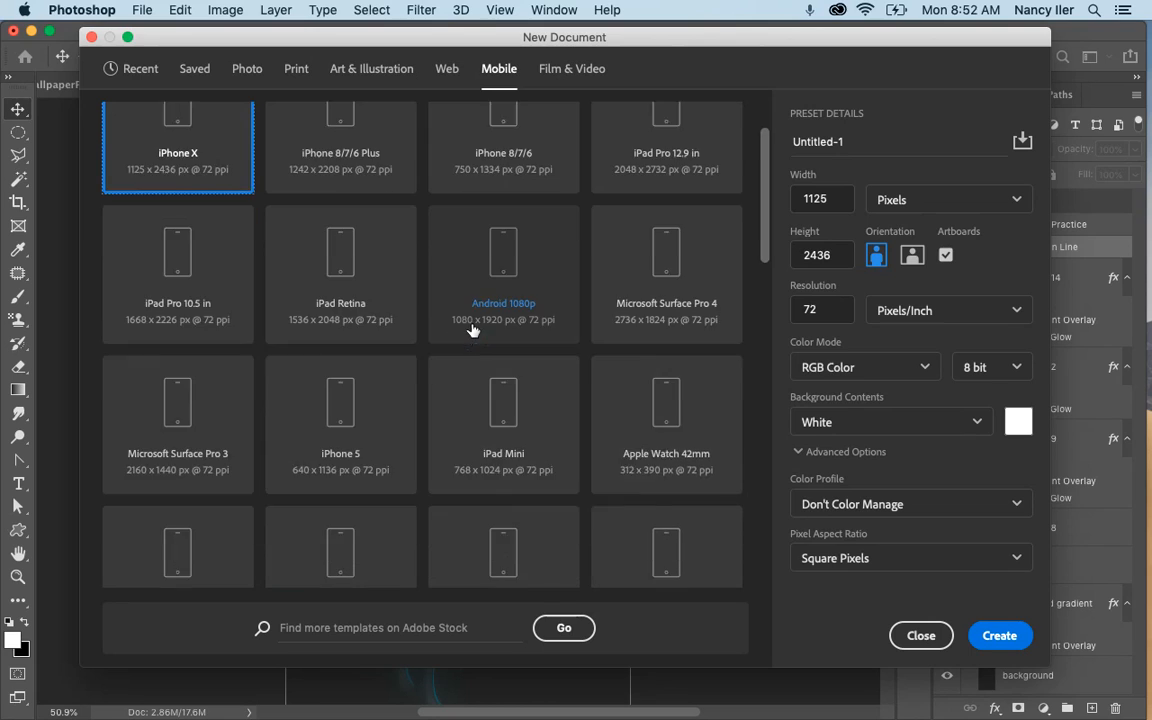
{"action": "scroll", "coordinate": [473, 330], "scroll_direction": "down", "scroll_amount": 4}
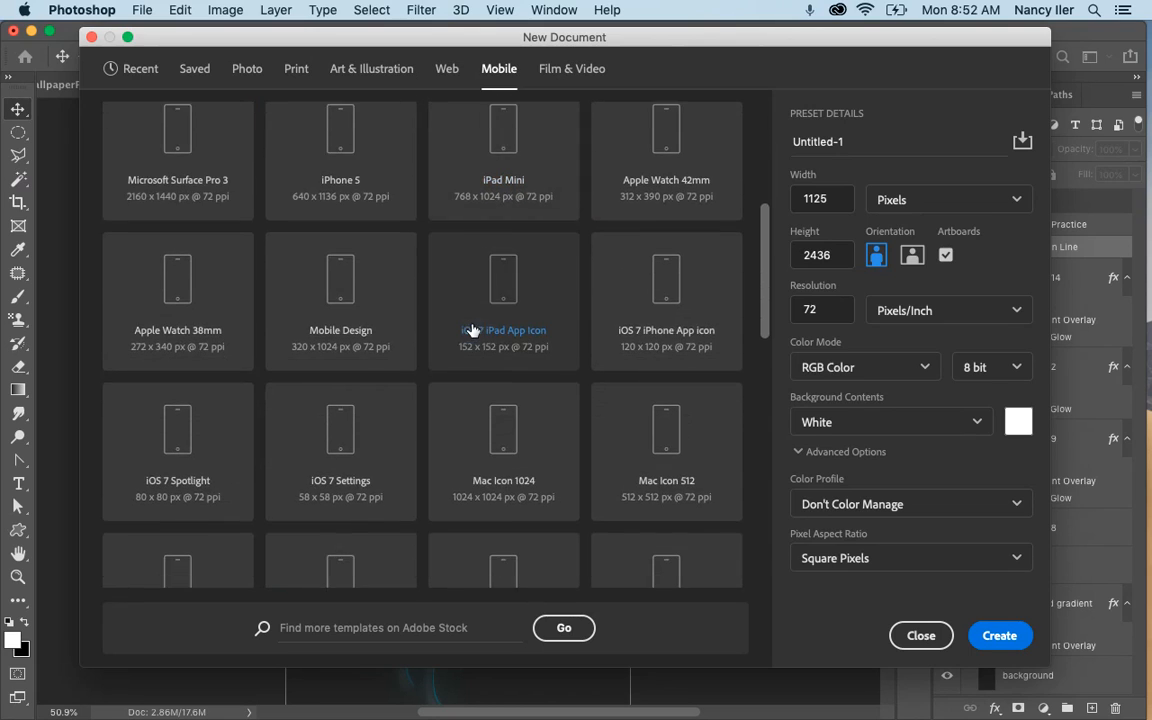
{"action": "scroll", "coordinate": [462, 380], "scroll_direction": "down", "scroll_amount": 1}
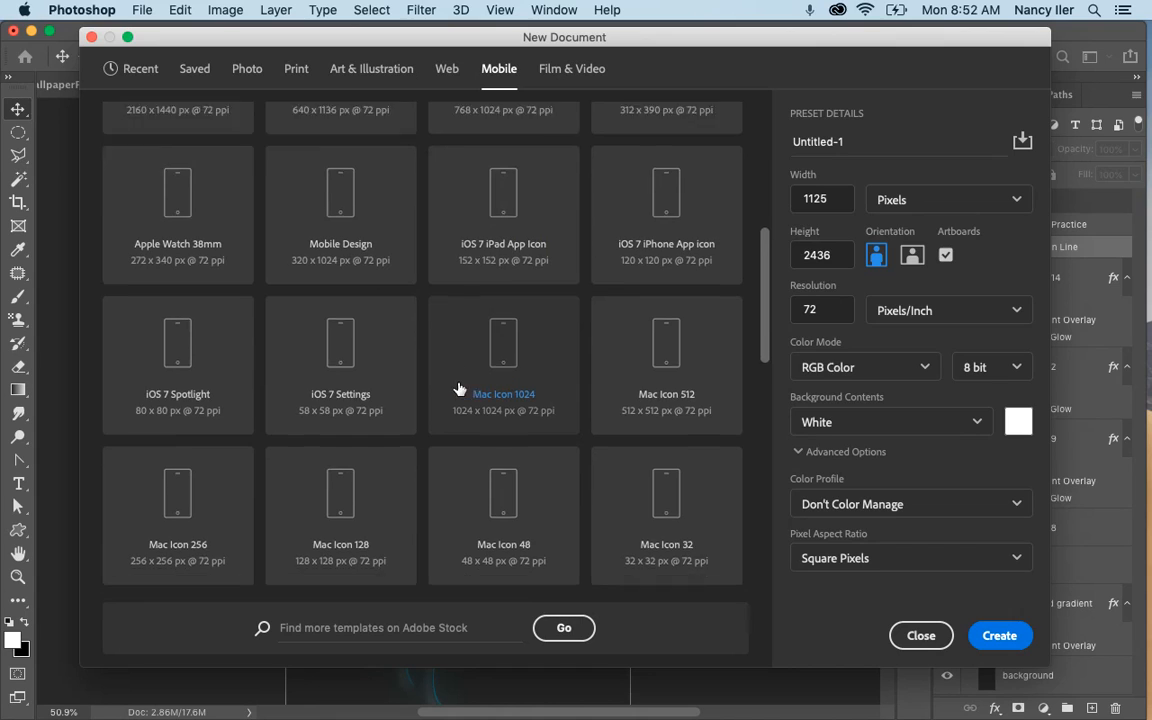
{"action": "scroll", "coordinate": [459, 388], "scroll_direction": "up", "scroll_amount": 7}
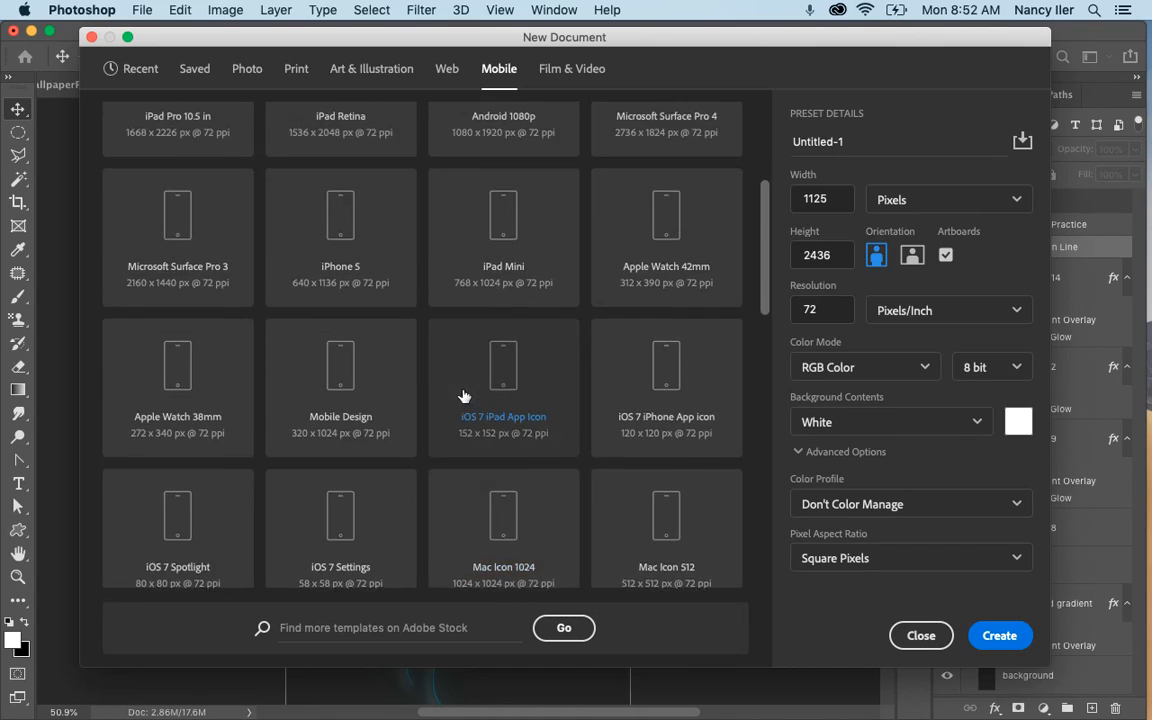
{"action": "scroll", "coordinate": [432, 358], "scroll_direction": "up", "scroll_amount": 2}
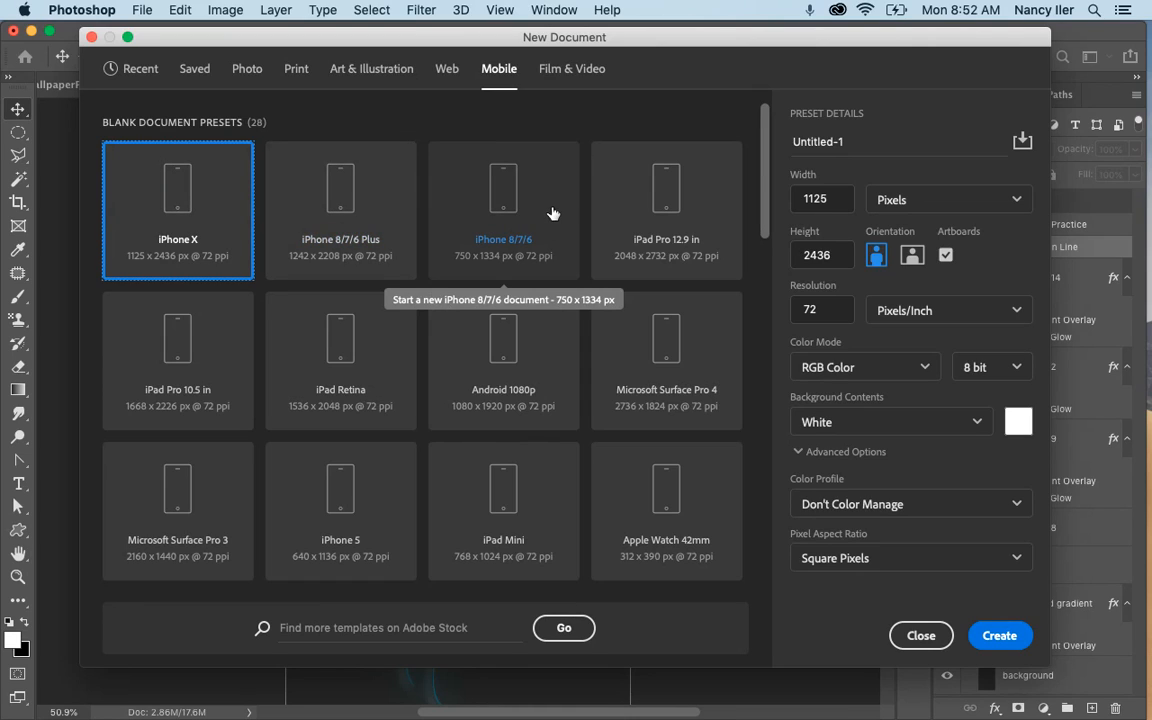
{"action": "left_click", "coordinate": [500, 197]}
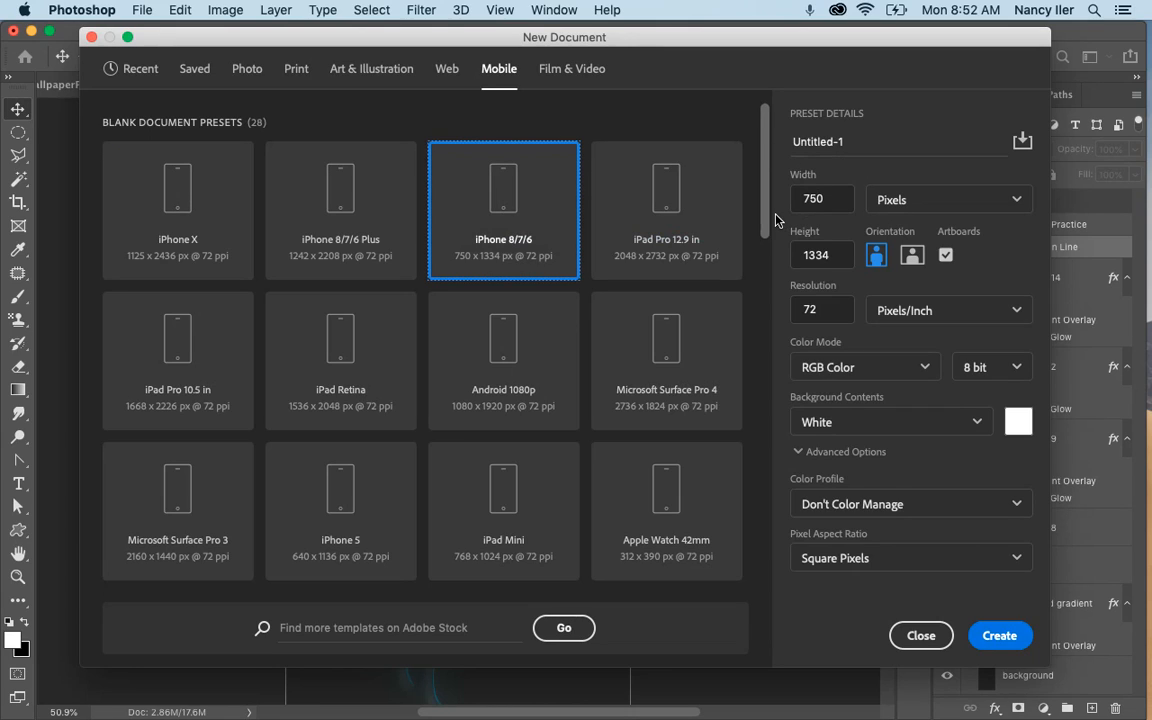
Create the document with units in inches, named PhoneWallpaperPractice followed by the author's last and first name and P1.
{"action": "left_click", "coordinate": [940, 207]}
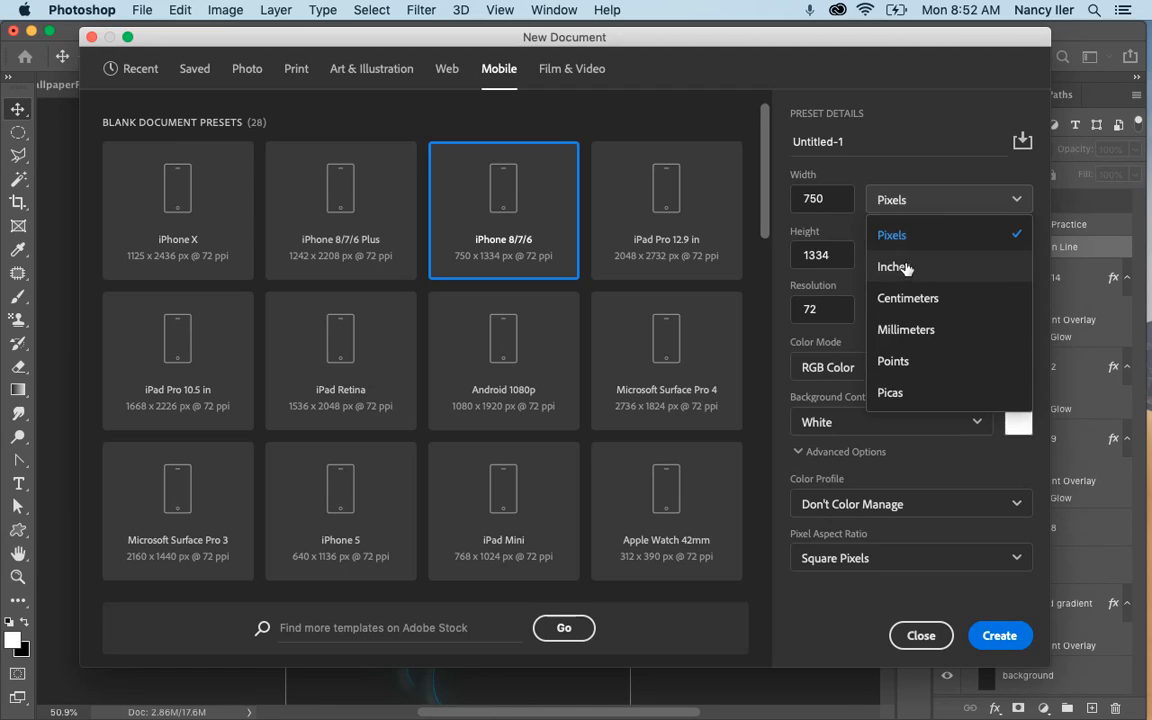
{"action": "left_click", "coordinate": [905, 265]}
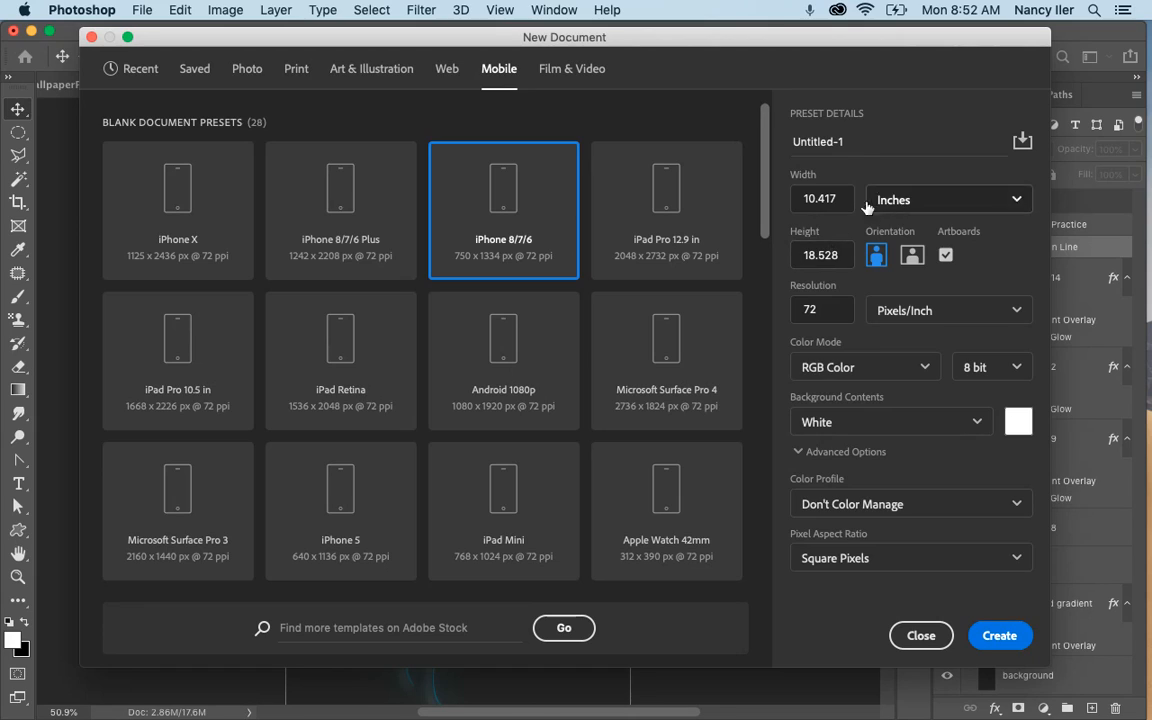
{"action": "left_click", "coordinate": [855, 143]}
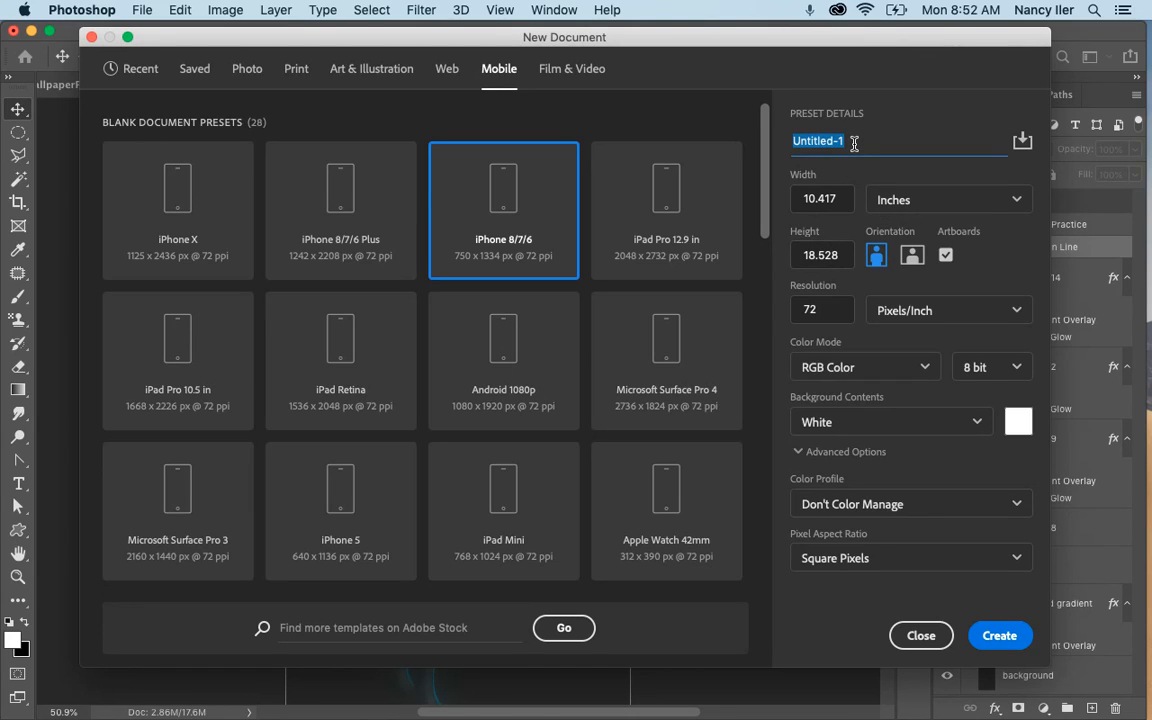
{"action": "type", "text": "P"}
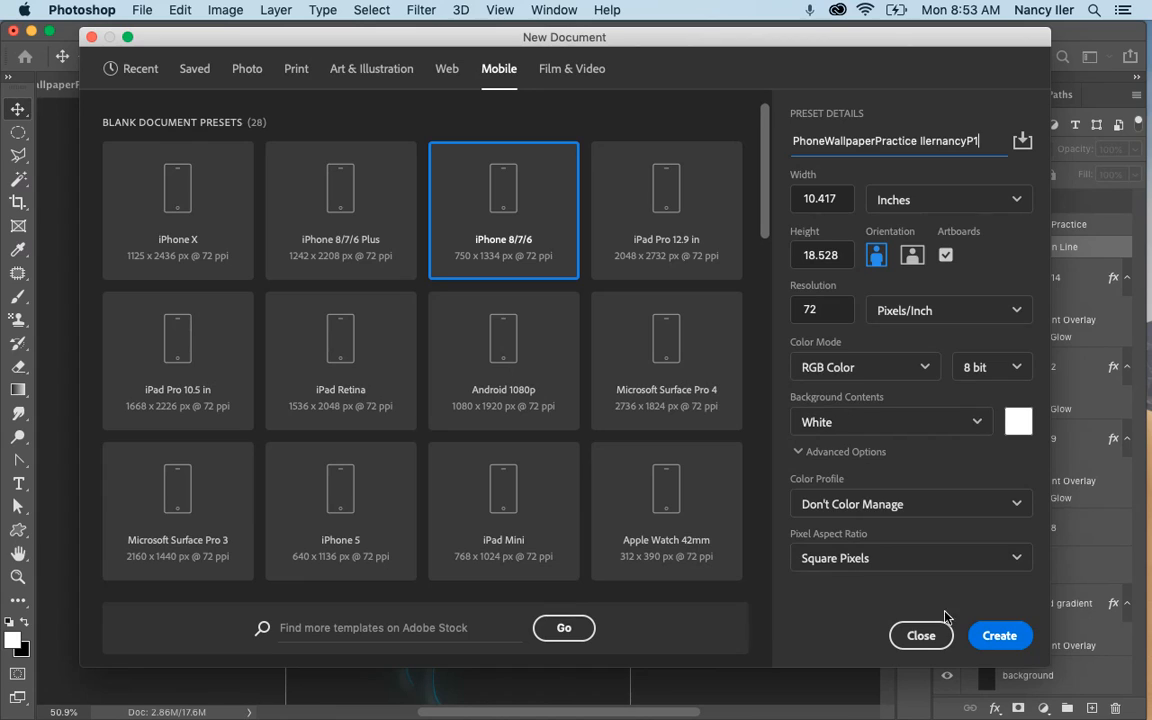
{"action": "left_click", "coordinate": [1005, 633]}
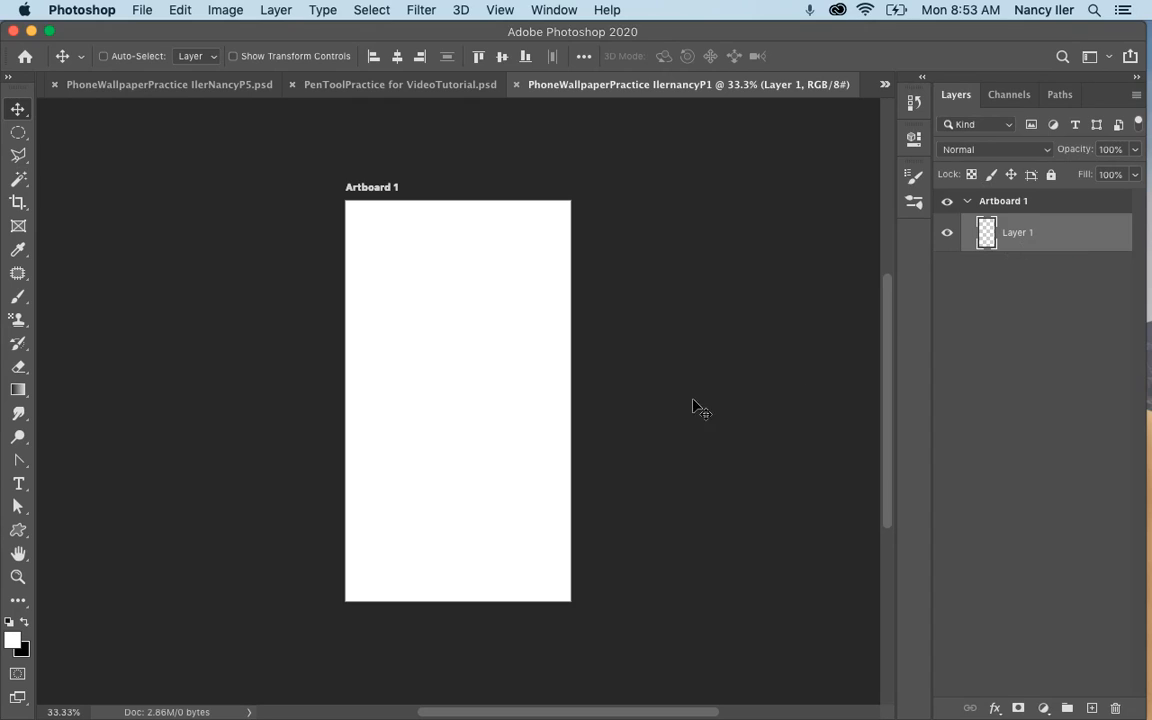
Set the foreground color to #262626 and fill Layer 1 with it.
{"action": "left_click", "coordinate": [12, 640]}
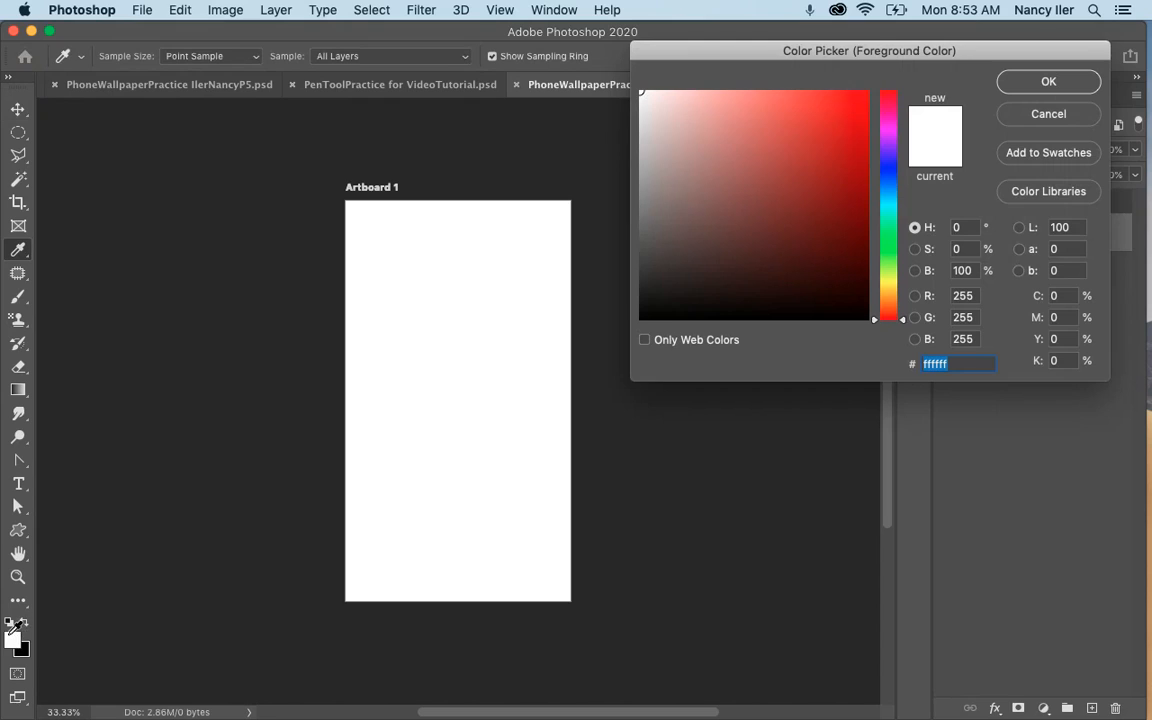
{"action": "left_click", "coordinate": [958, 365]}
{"action": "key", "text": "BackSpace"}
{"action": "key", "text": "BackSpace"}
{"action": "key", "text": "BackSpace"}
{"action": "key", "text": "BackSpace"}
{"action": "key", "text": "BackSpace"}
{"action": "key", "text": "BackSpace"}
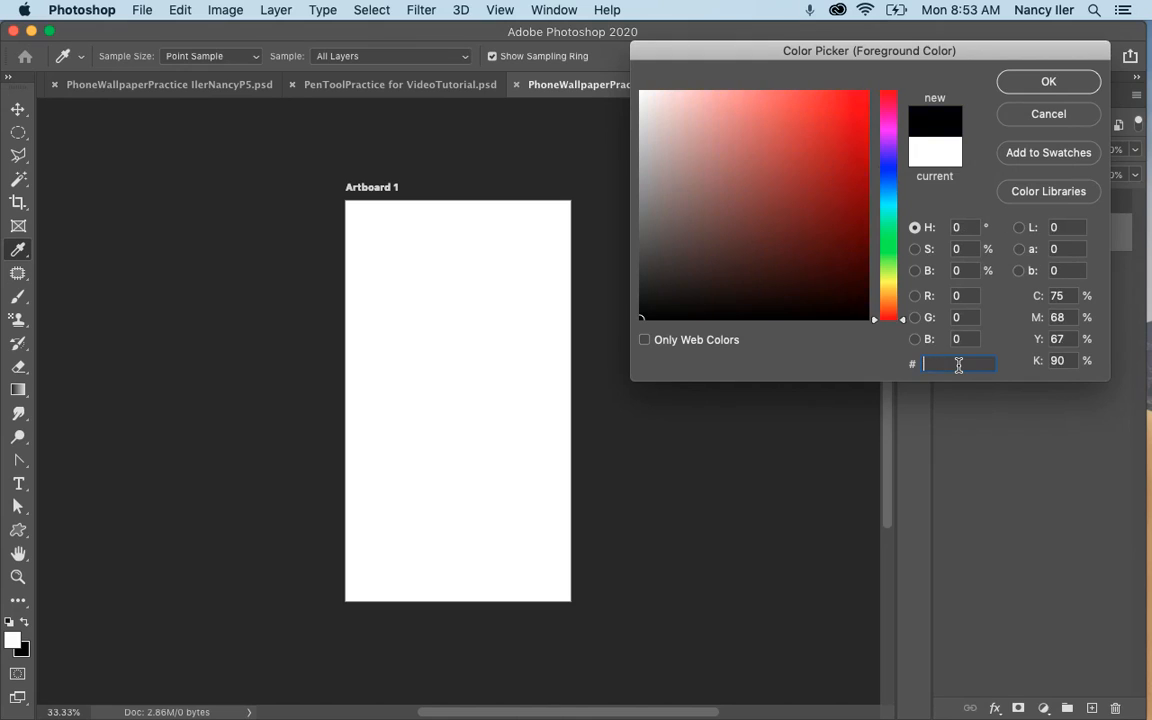
{"action": "type", "text": "262626"}
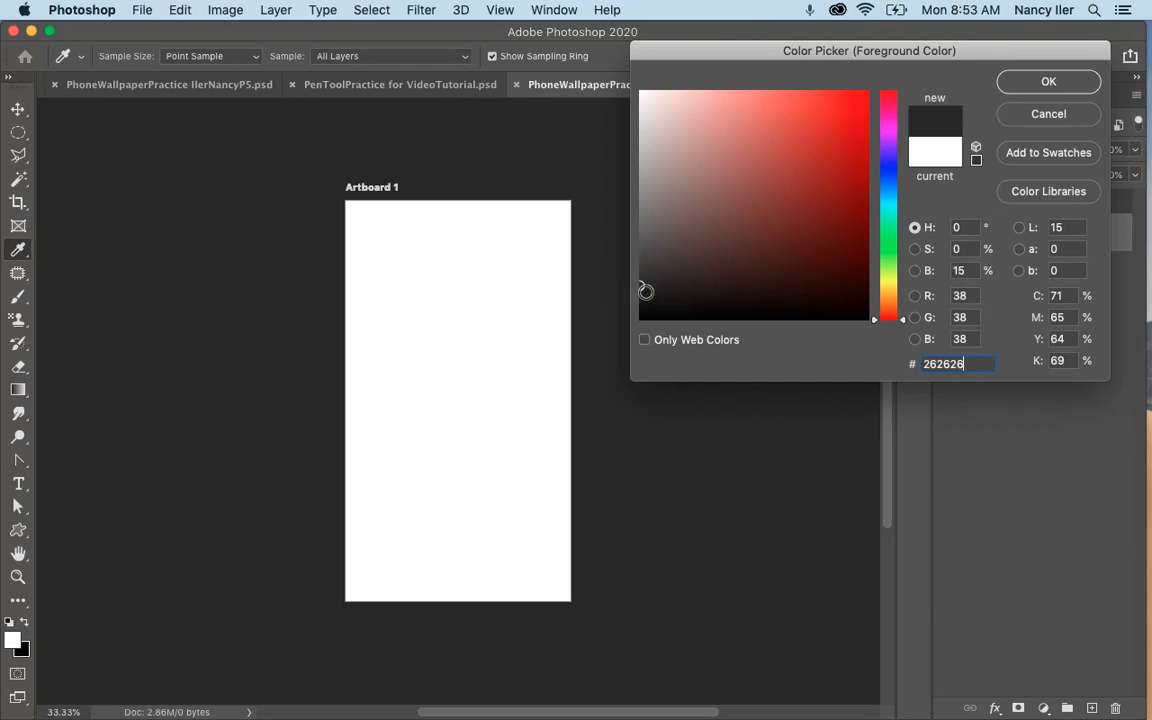
{"action": "left_click", "coordinate": [1040, 90]}
{"action": "key", "text": "v"}
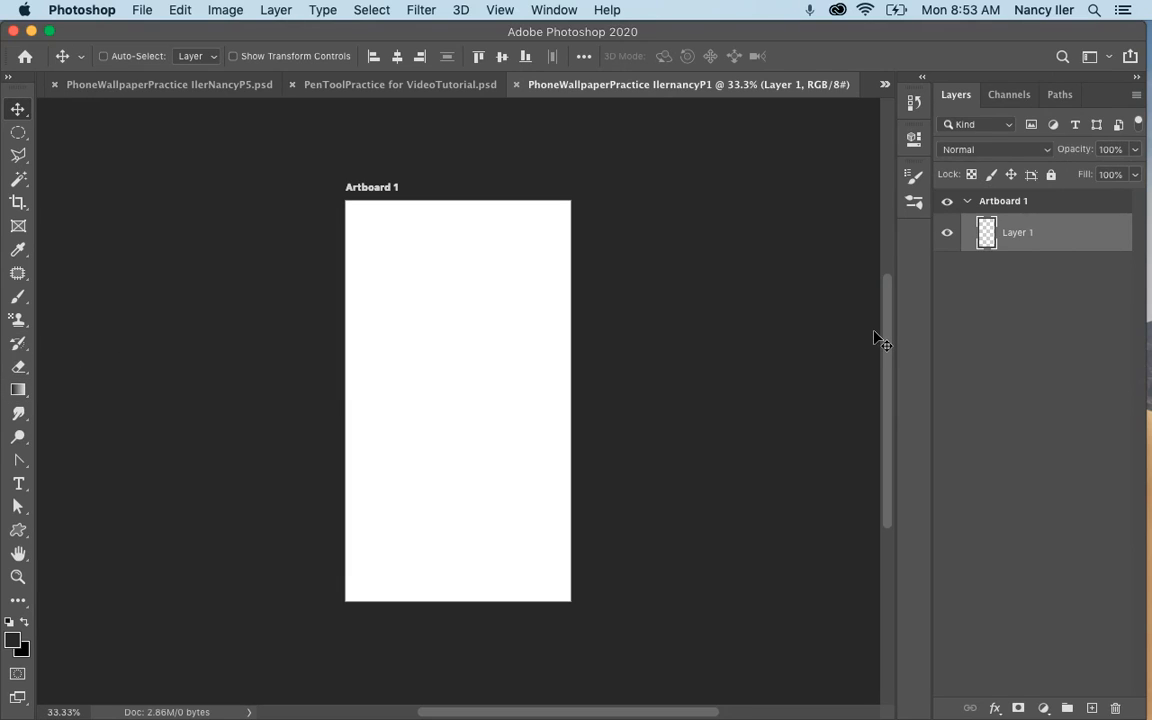
{"action": "key", "text": "alt+BackSpace"}
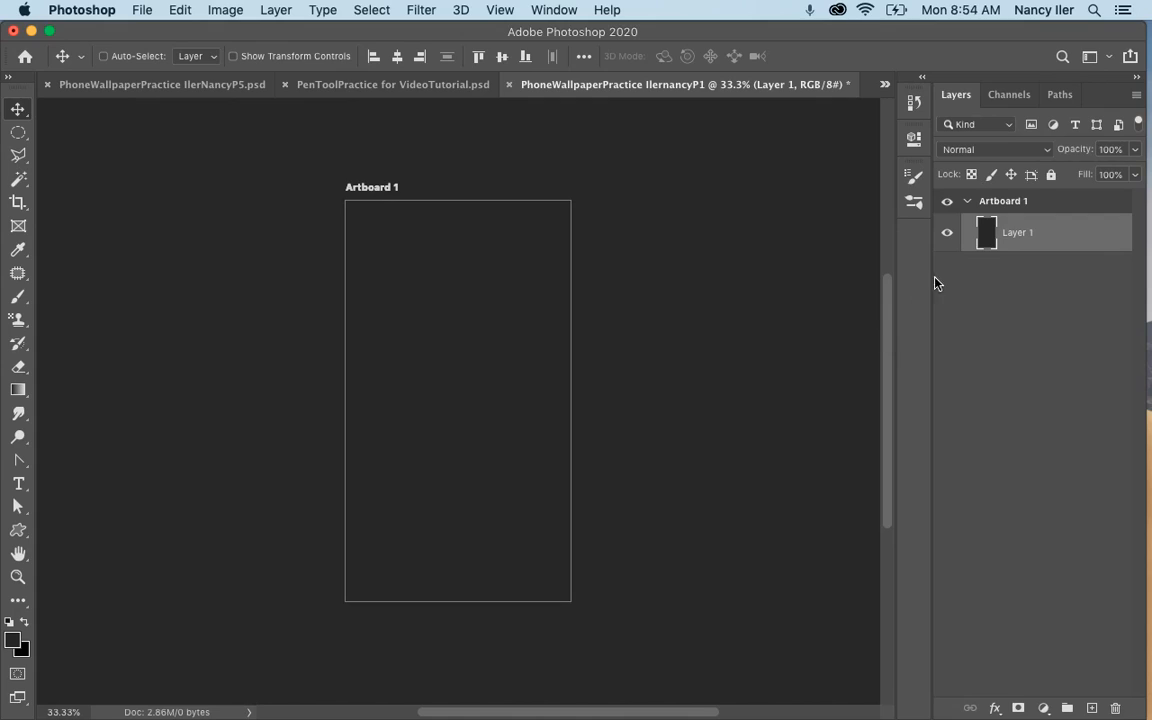
Rename the dark-filled Layer 1 as Background.
{"action": "double_click", "coordinate": [1017, 232]}
{"action": "type", "text": "Background"}
{"action": "key", "text": "Return"}
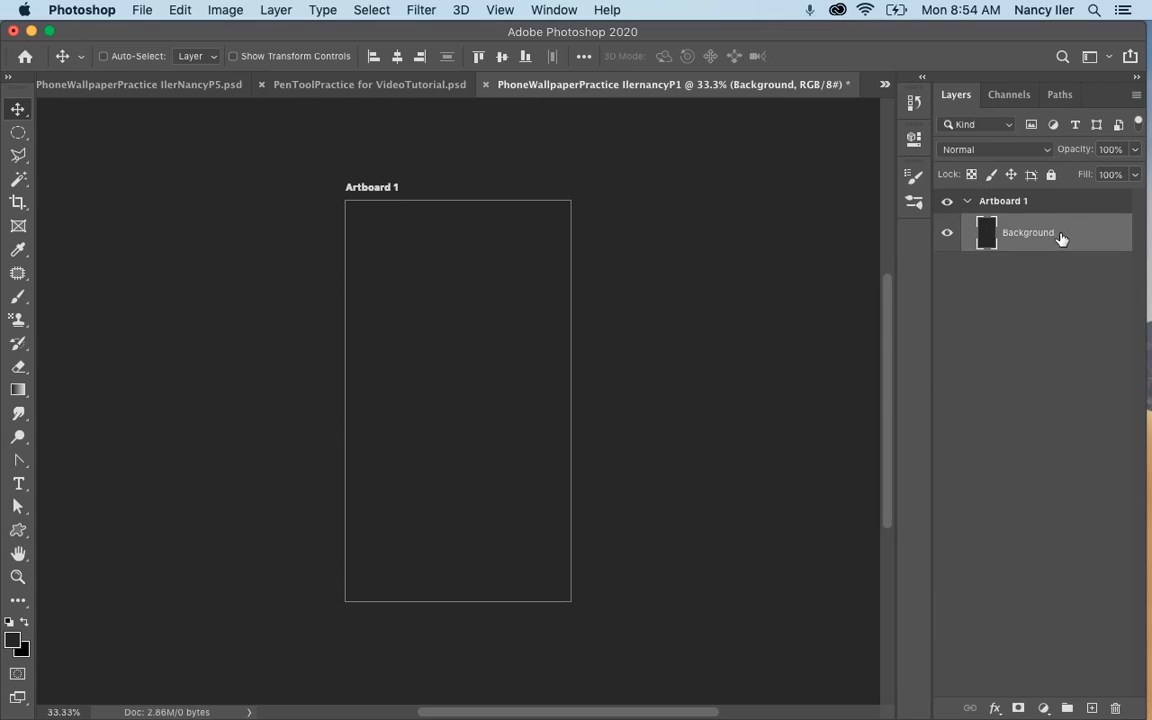
Duplicate the Background layer and name the copy Background gradient.
{"action": "key", "text": "super+j"}
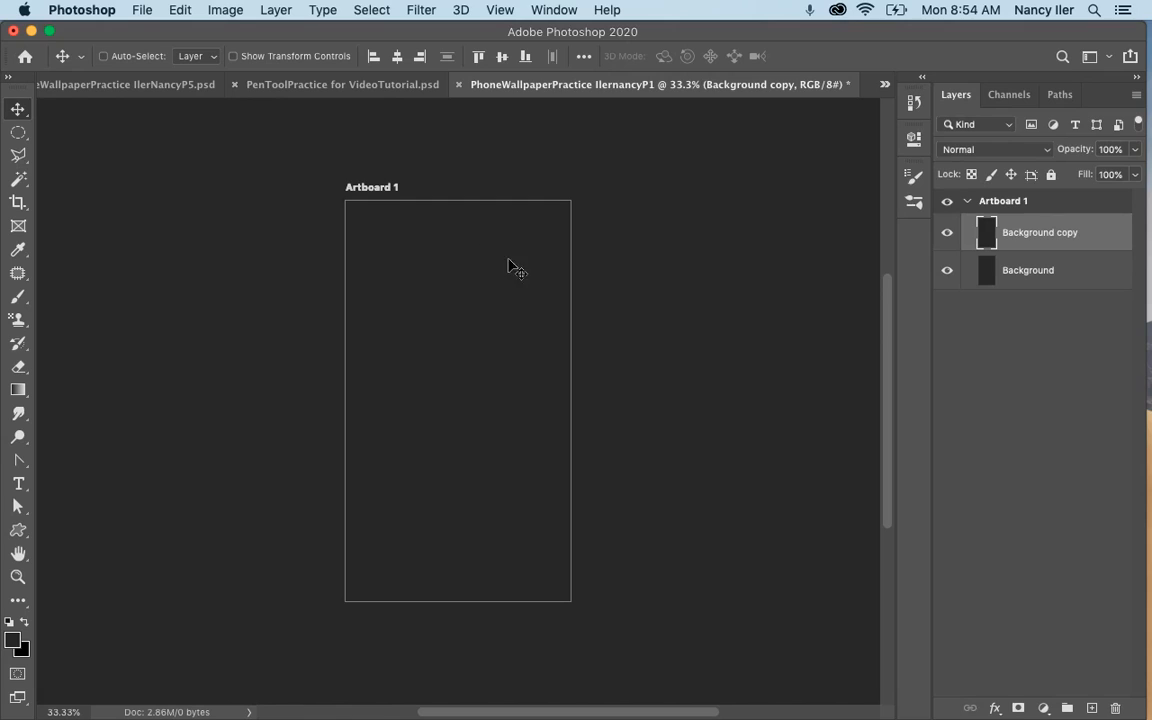
{"action": "double_click", "coordinate": [1083, 238]}
{"action": "left_click", "coordinate": [1081, 232]}
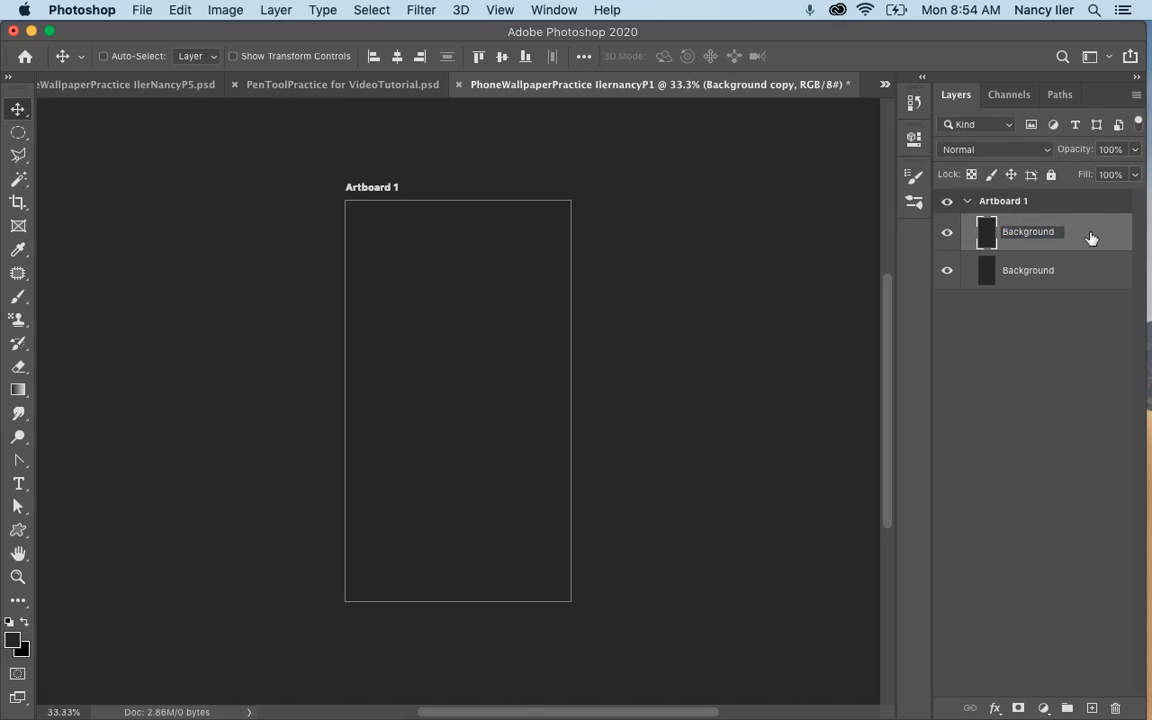
{"action": "type", "text": "gradient"}
{"action": "key", "text": "Return"}
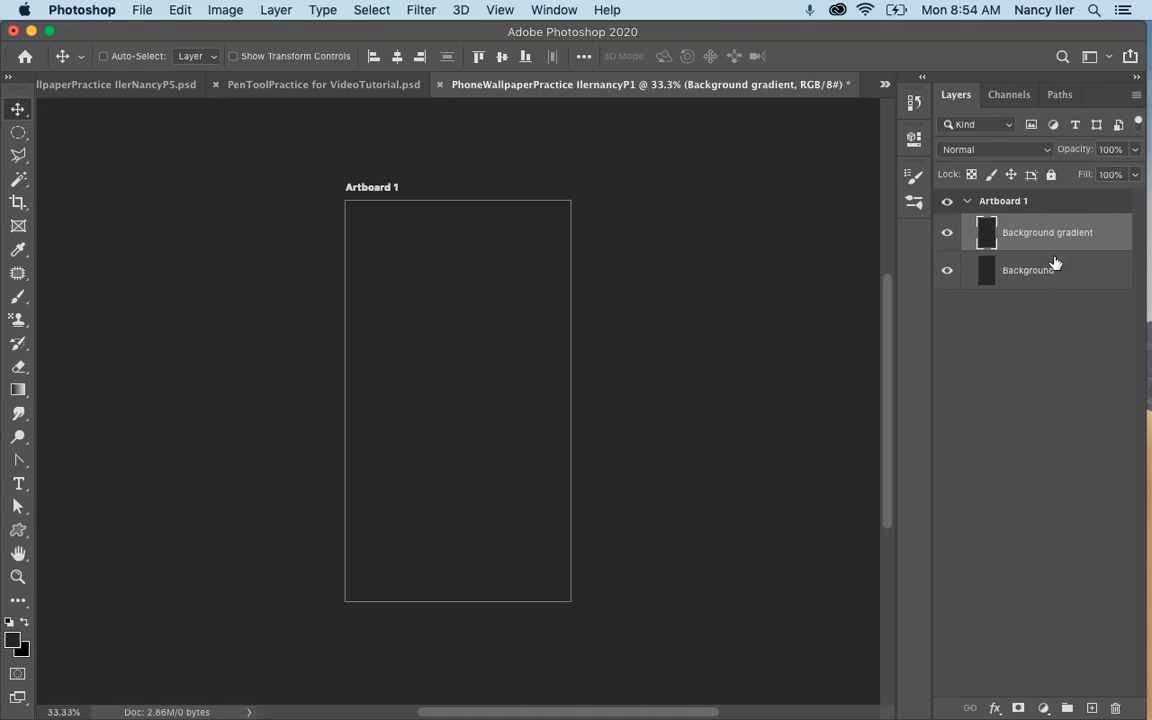
Open the Background gradient layer's blending options and set its Fill Opacity to 0%.
{"action": "right_click", "coordinate": [1040, 233]}
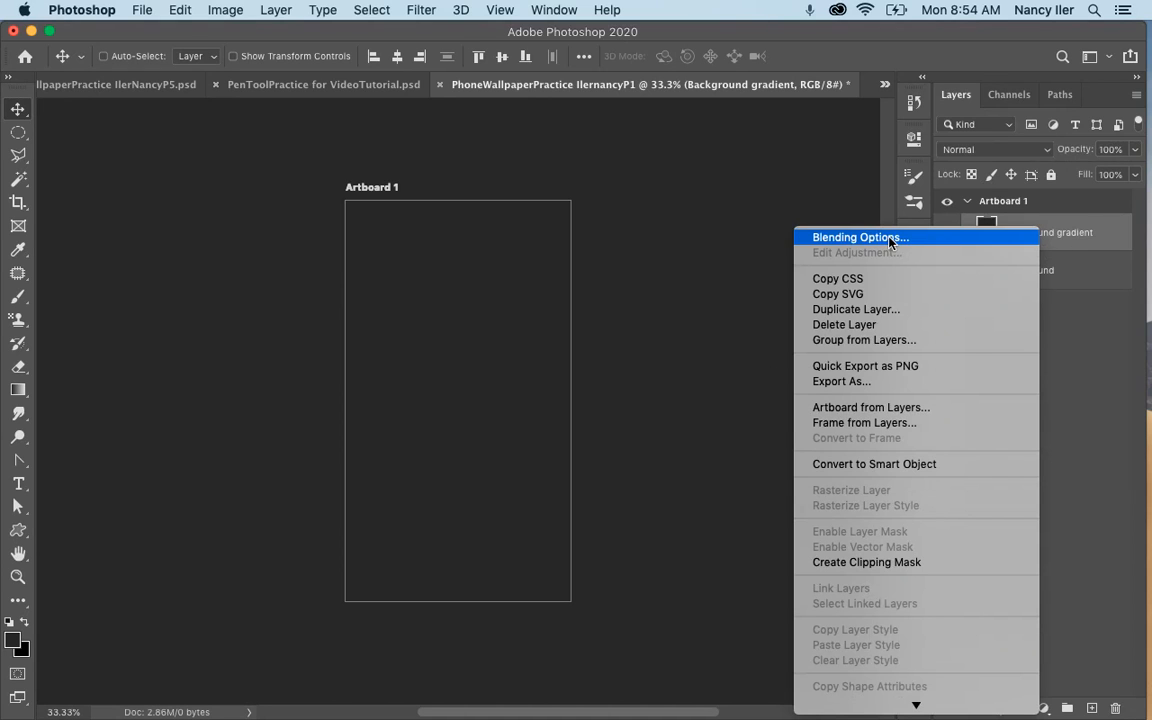
{"action": "left_click", "coordinate": [609, 147]}
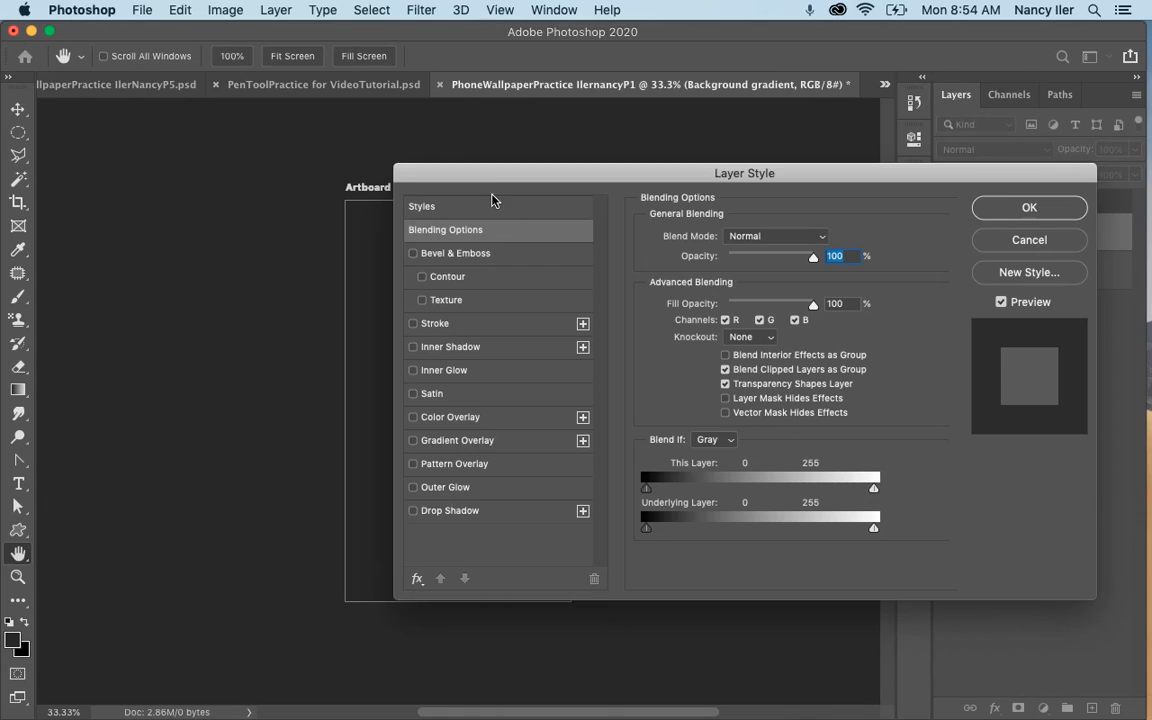
{"action": "left_click_drag", "start_coordinate": [497, 180], "coordinate": [432, 70]}
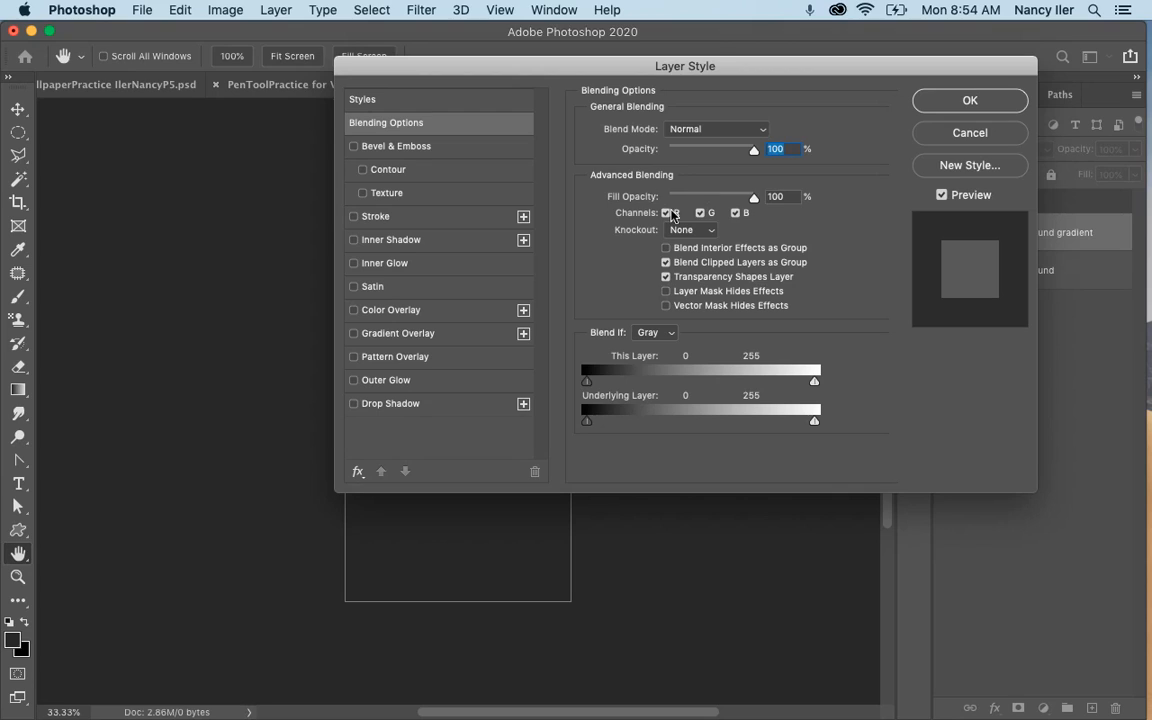
{"action": "left_click_drag", "start_coordinate": [754, 199], "coordinate": [650, 201]}
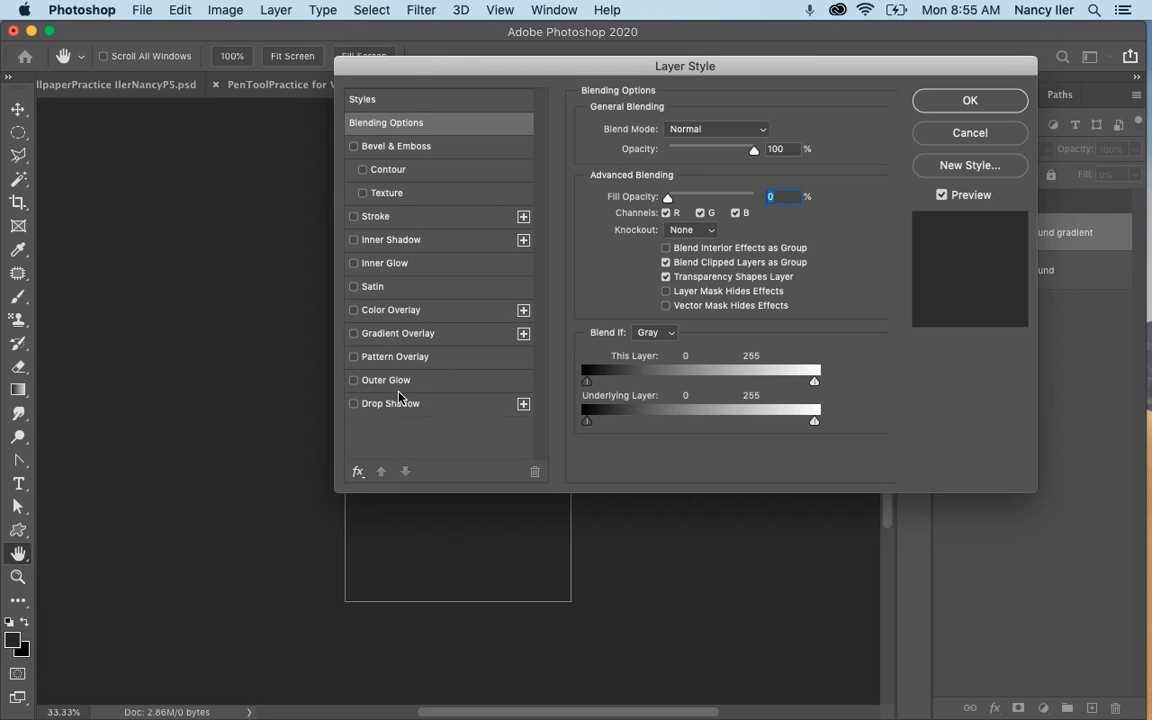
Add a Gradient Overlay to the Background gradient layer and set its blend mode to Overlay.
{"action": "left_click", "coordinate": [410, 336]}
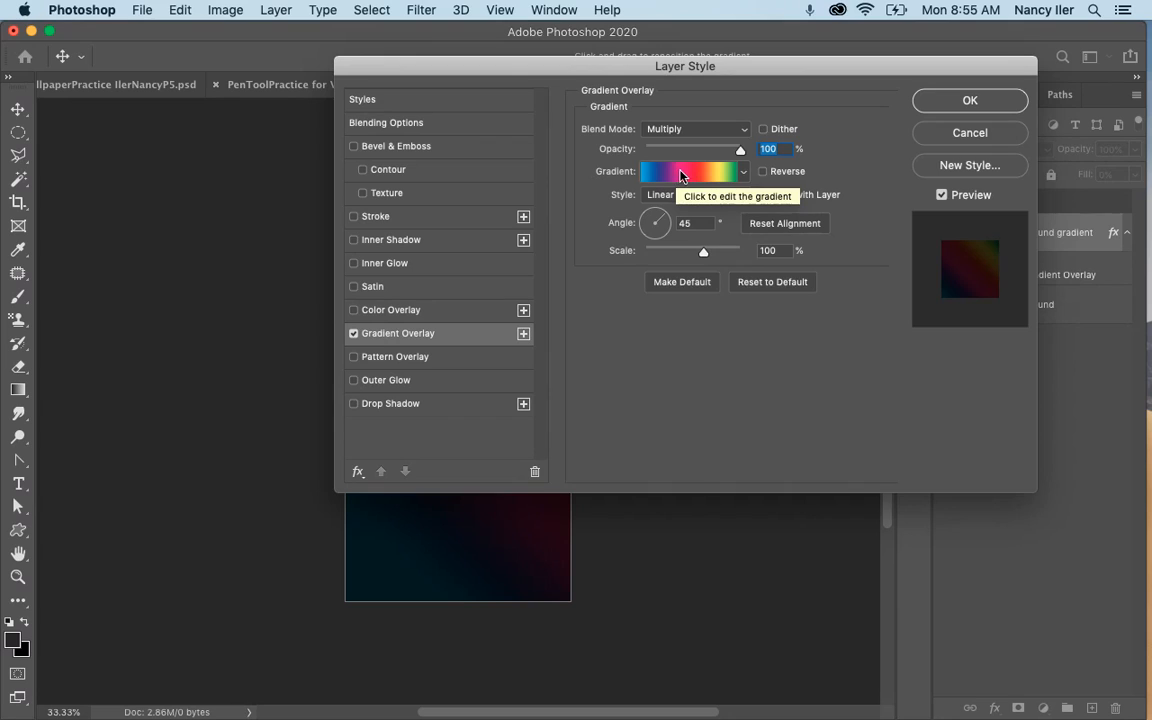
{"action": "left_click", "coordinate": [718, 128]}
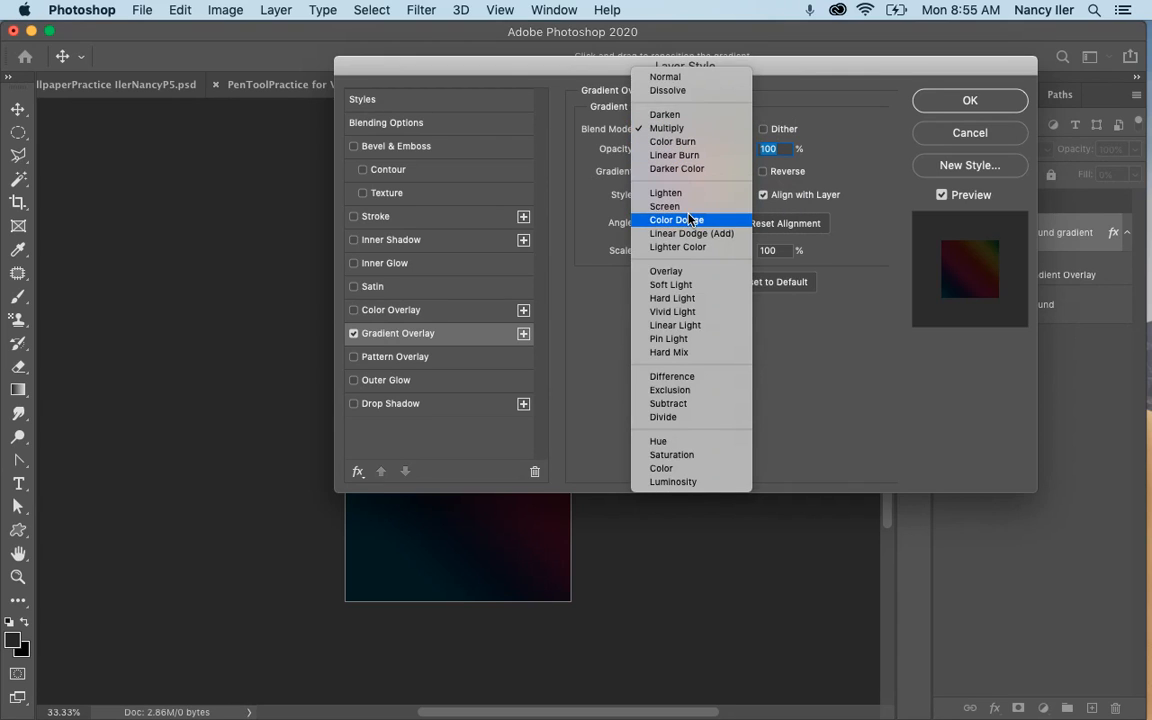
{"action": "left_click", "coordinate": [682, 272]}
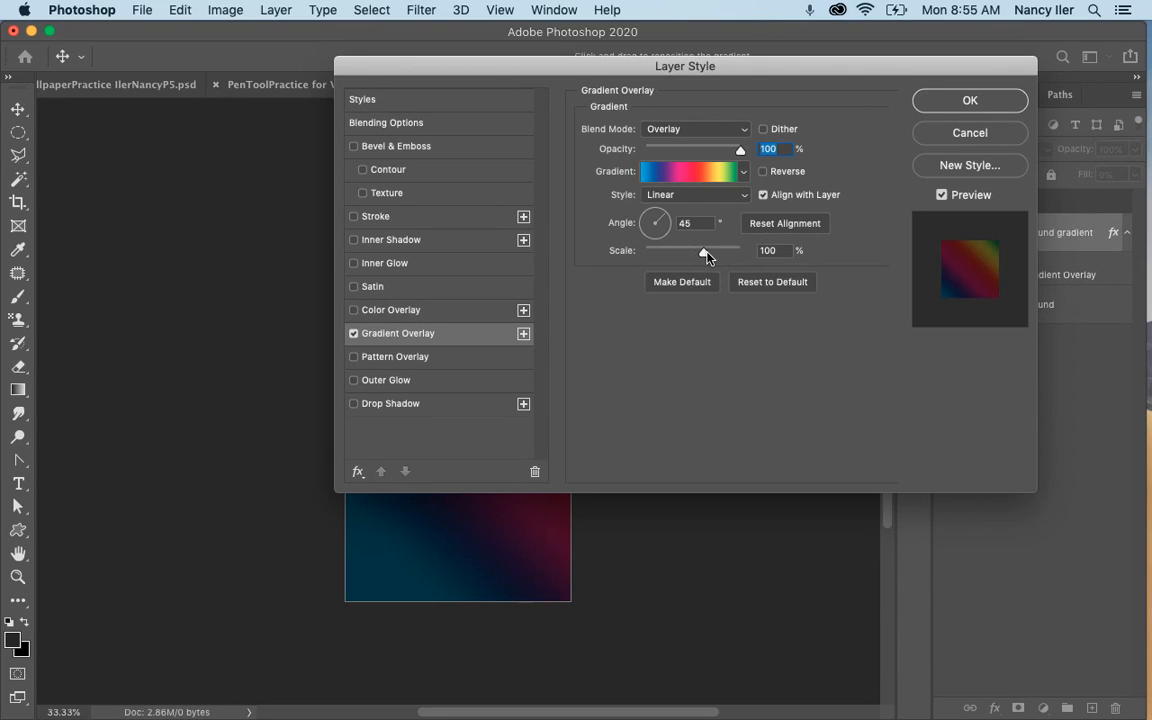
{"action": "left_click_drag", "start_coordinate": [550, 71], "coordinate": [457, 67]}
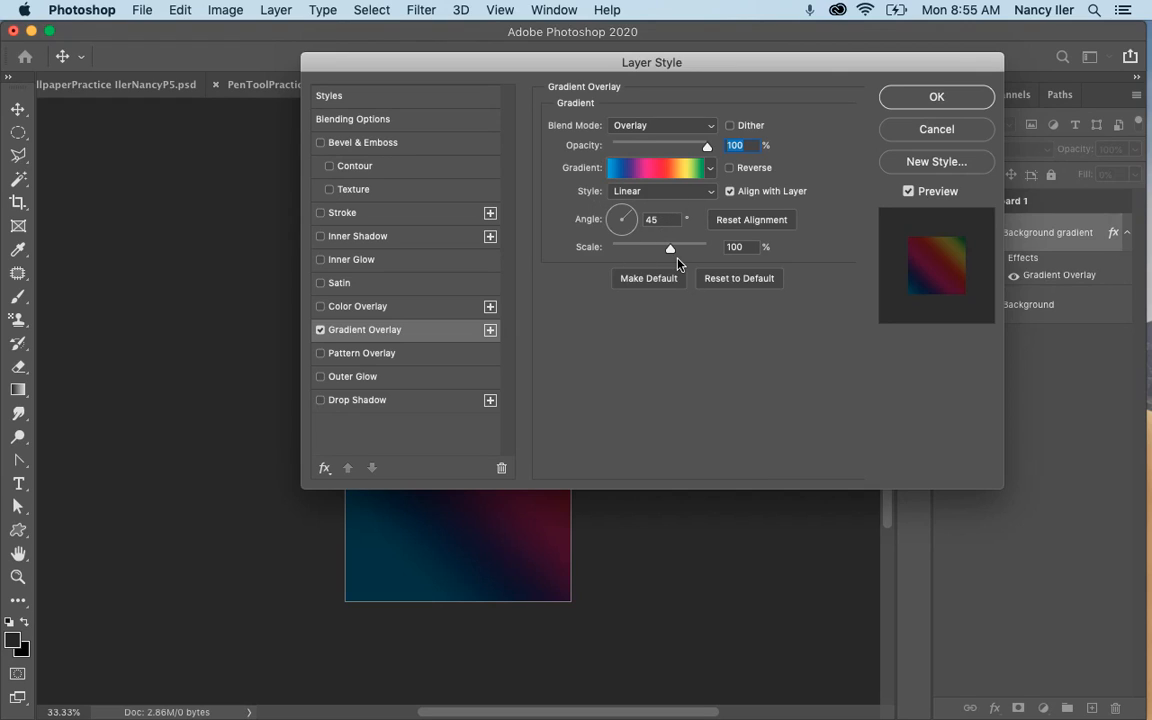
Edit the overlay's gradient, starting from the Yellow, Violet preset, and add two color stops between its end stops.
{"action": "left_click", "coordinate": [665, 173]}
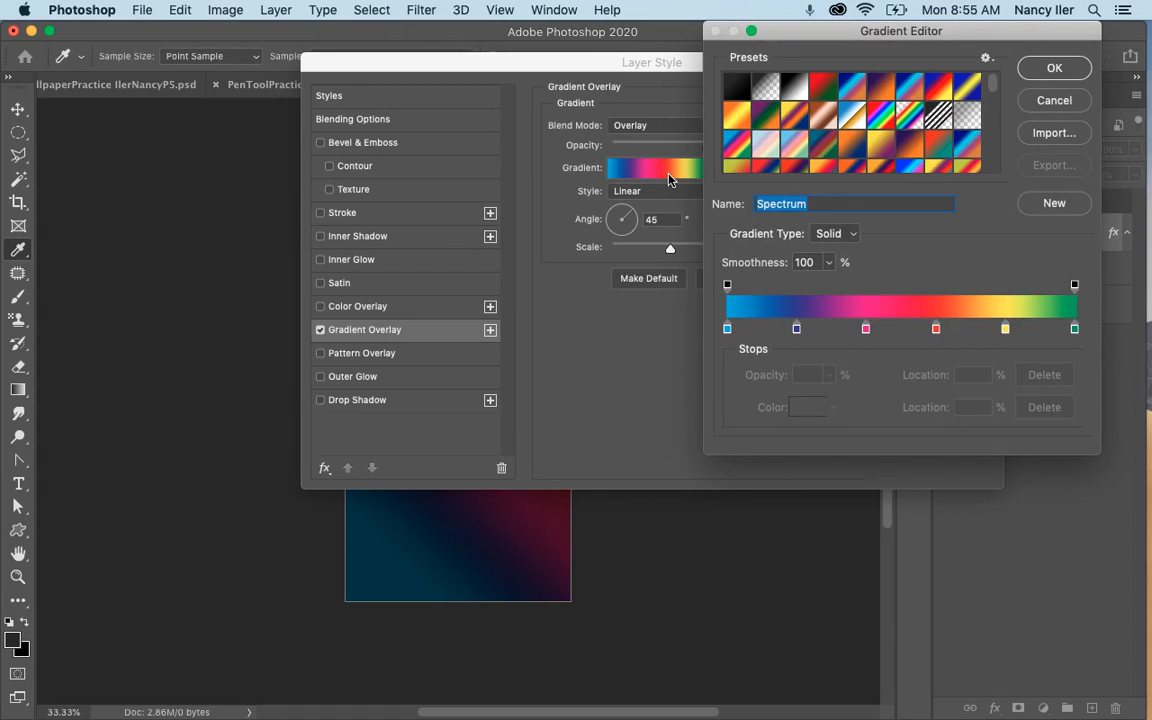
{"action": "left_click_drag", "start_coordinate": [728, 33], "coordinate": [567, 33]}
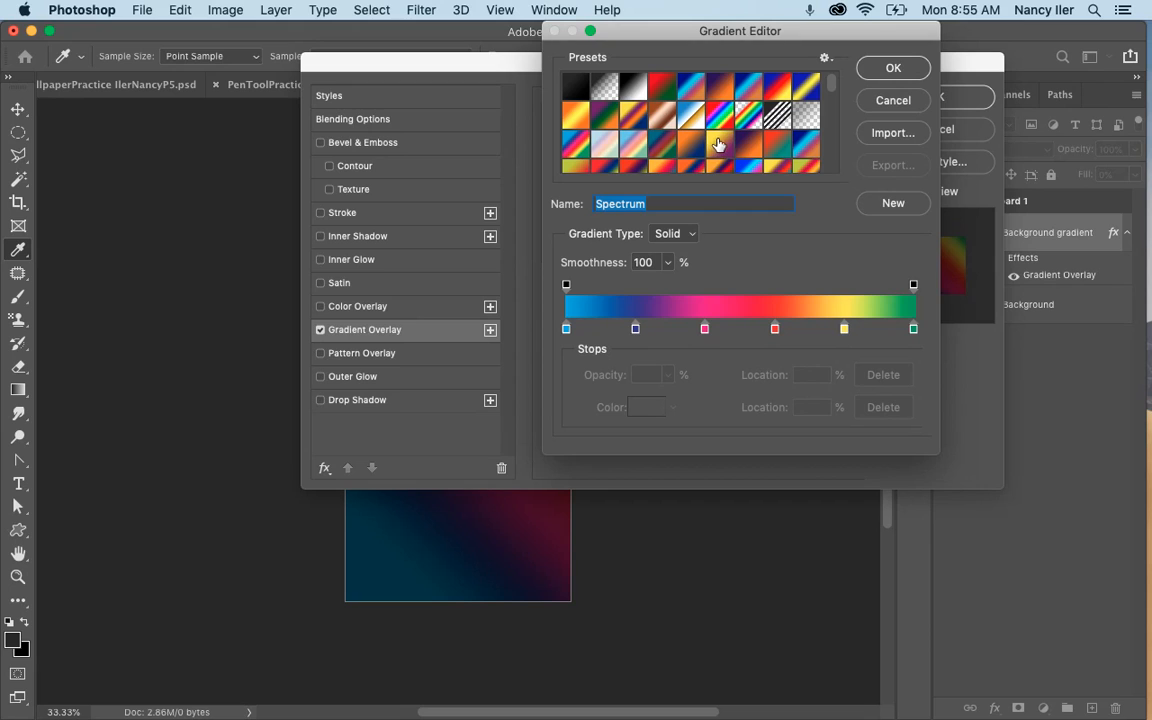
{"action": "left_click_drag", "start_coordinate": [829, 88], "coordinate": [822, 155]}
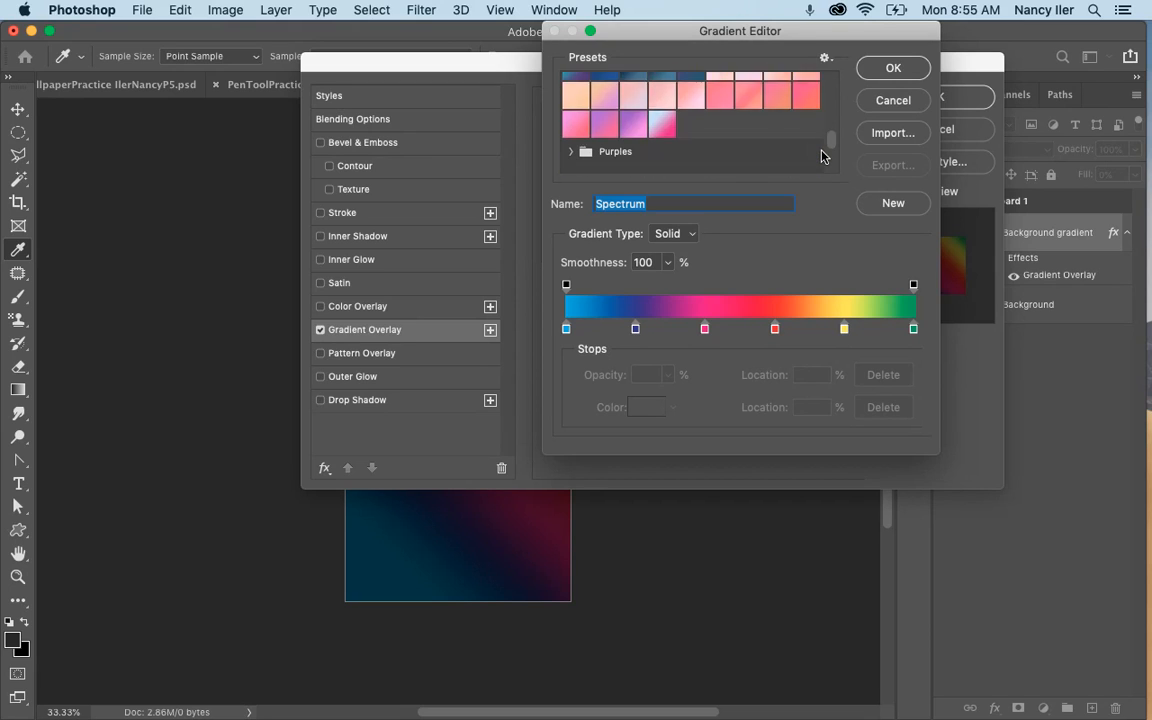
{"action": "scroll", "coordinate": [822, 155], "scroll_direction": "up", "scroll_amount": 15}
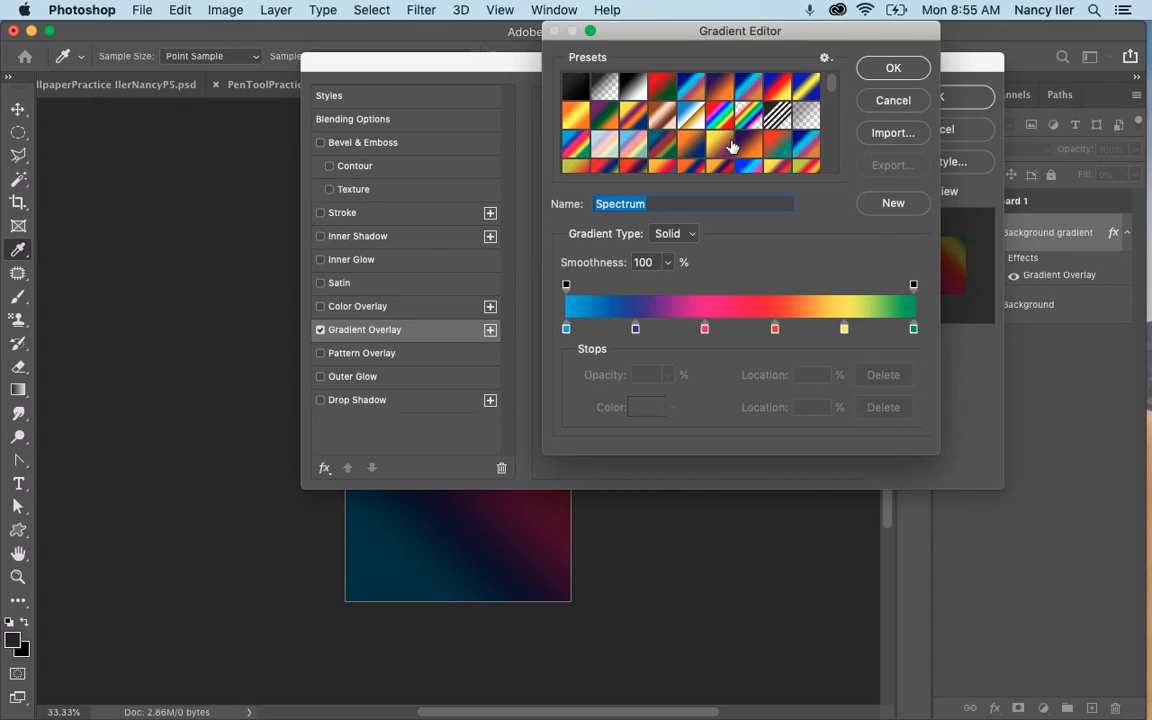
{"action": "left_click", "coordinate": [720, 145]}
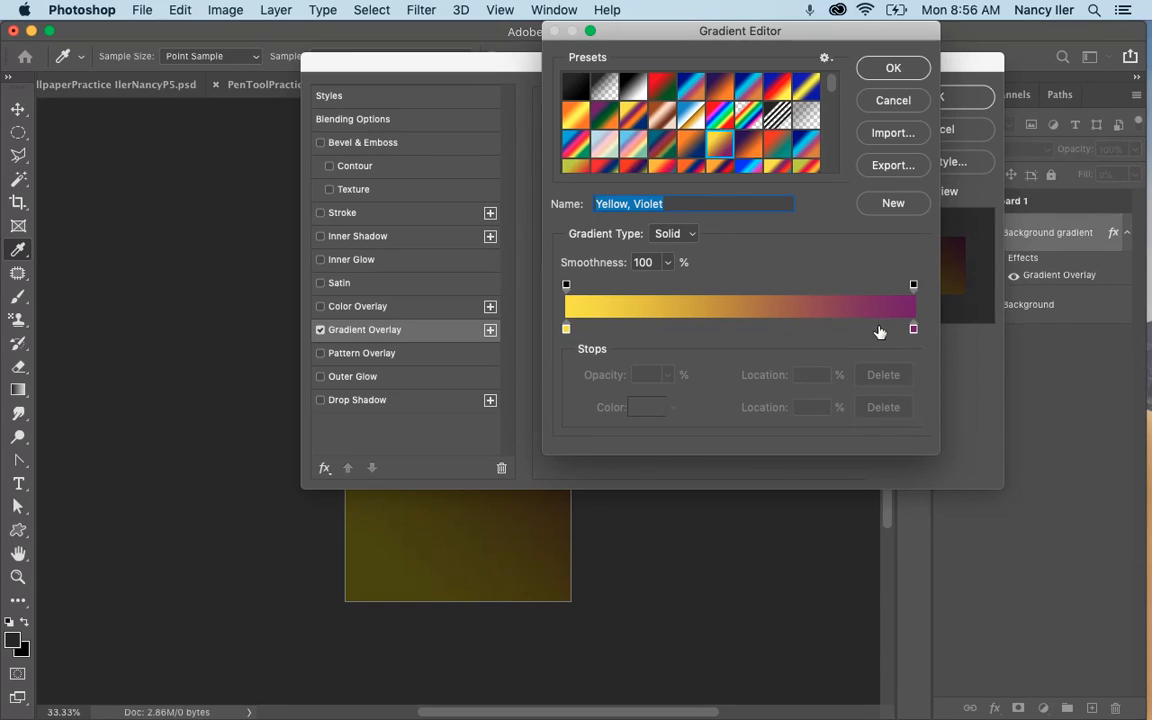
{"action": "left_click", "coordinate": [660, 328]}
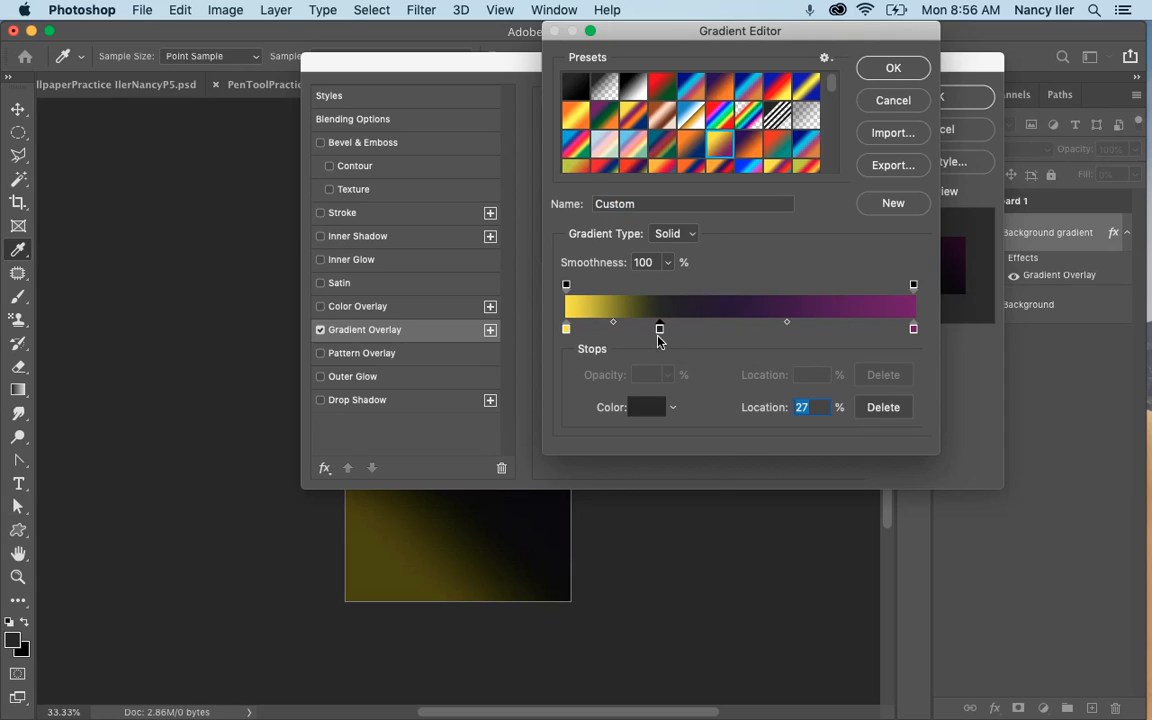
{"action": "left_click", "coordinate": [780, 329]}
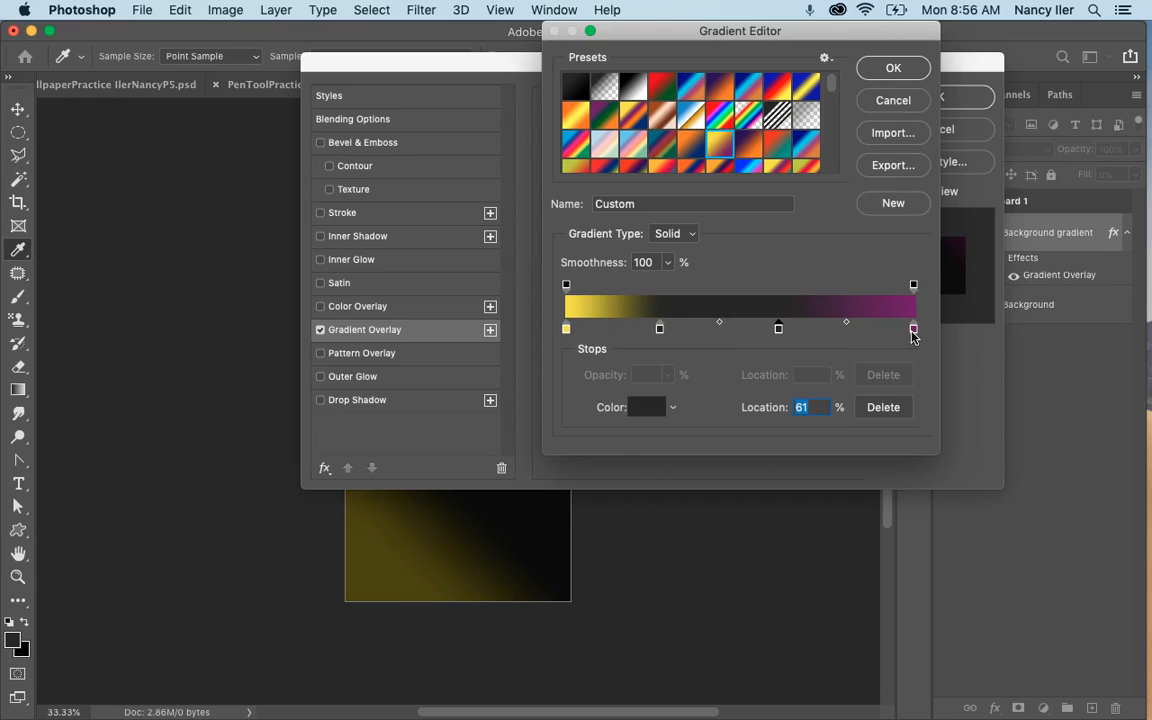
Set the color of the gradient's first stop, at location 0%, to #000085.
{"action": "left_click", "coordinate": [567, 329]}
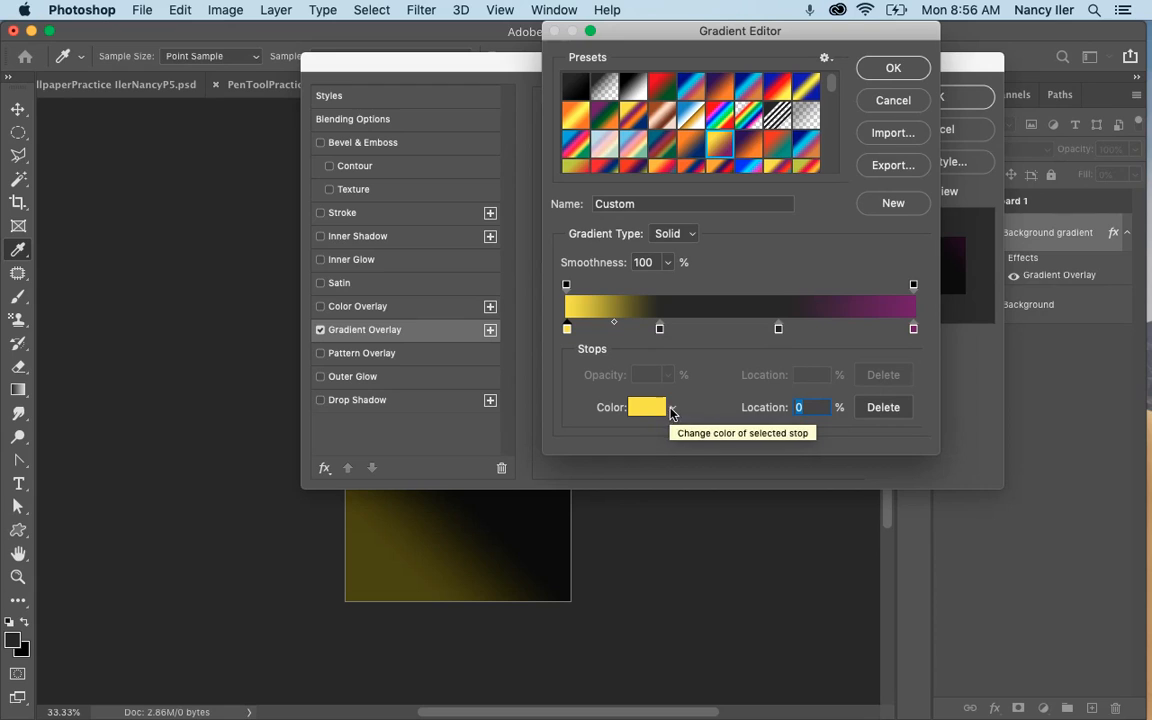
{"action": "left_click", "coordinate": [638, 409]}
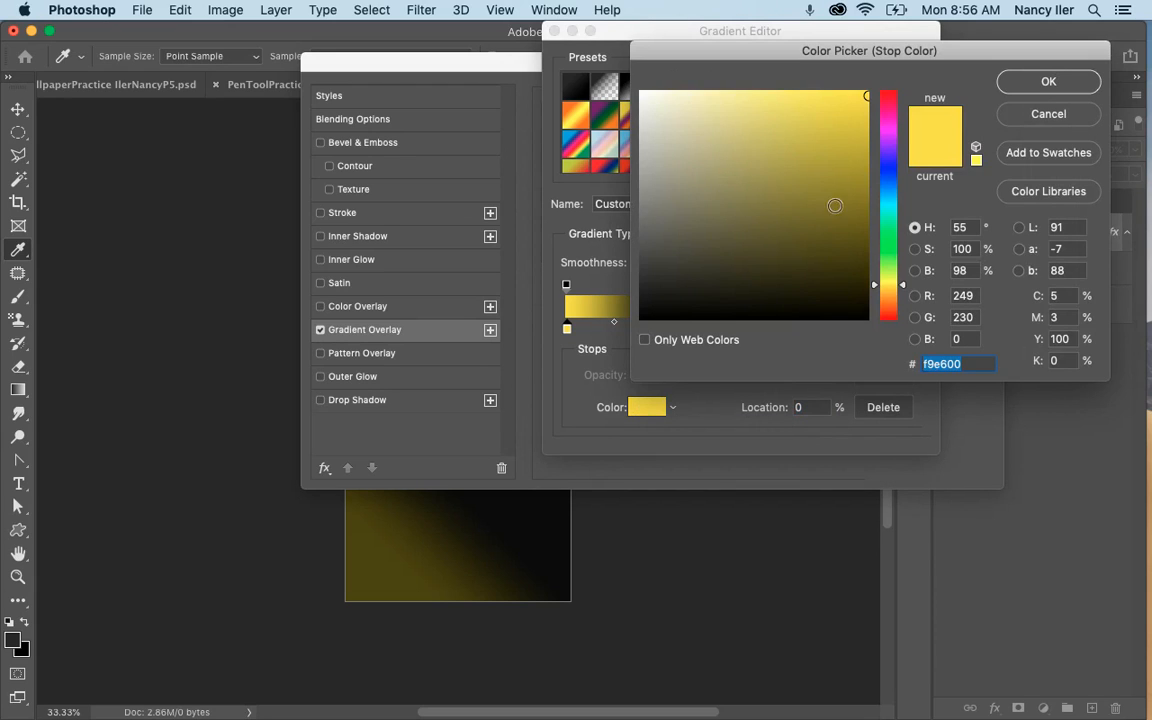
{"action": "left_click", "coordinate": [969, 364]}
{"action": "key", "text": "BackSpace"}
{"action": "key", "text": "BackSpace"}
{"action": "key", "text": "BackSpace"}
{"action": "key", "text": "BackSpace"}
{"action": "key", "text": "BackSpace"}
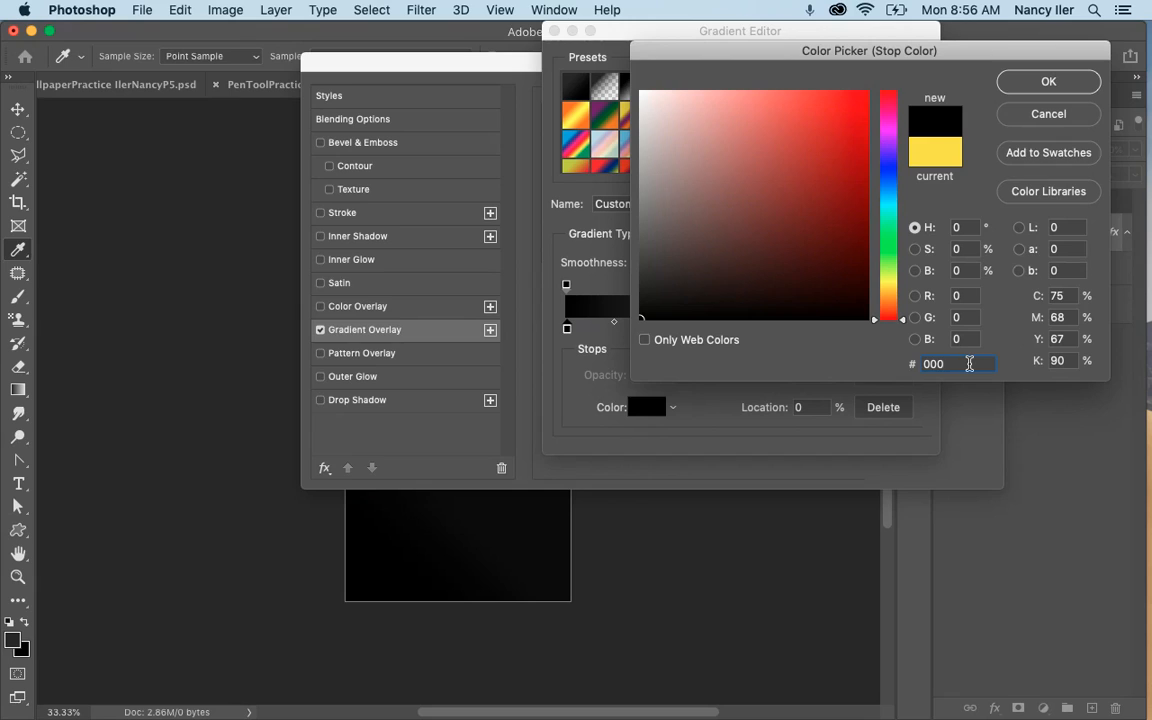
{"action": "type", "text": "000085"}
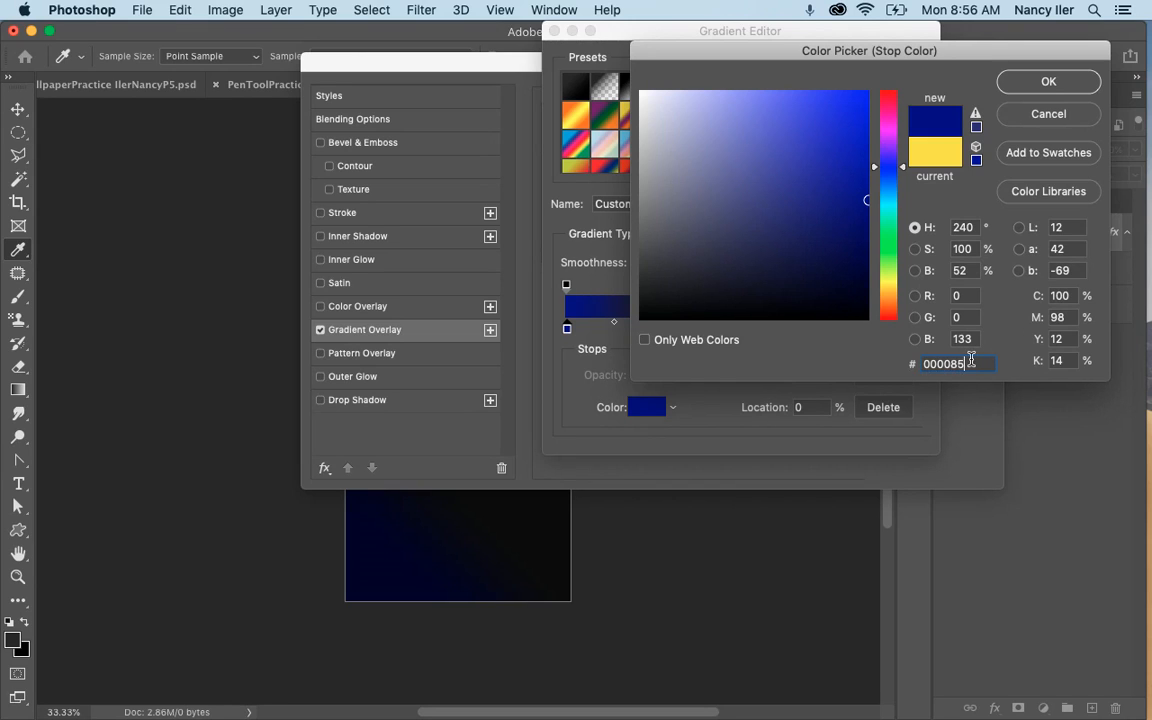
{"action": "left_click", "coordinate": [1046, 83]}
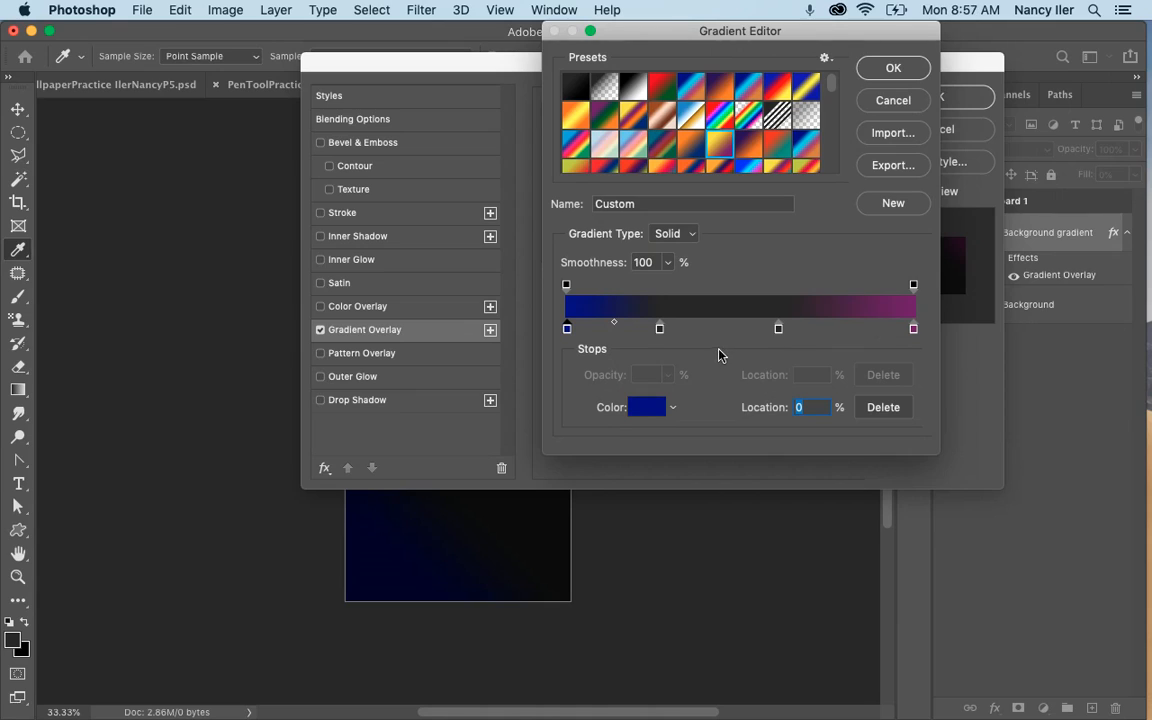
Set the location of the gradient's second color stop to 33%.
{"action": "left_click", "coordinate": [660, 330]}
{"action": "key", "text": "BackSpace"}
{"action": "key", "text": "BackSpace"}
{"action": "type", "text": "33"}
Change the color of the gradient stop at 33% to #1bdaeb.
{"action": "left_click", "coordinate": [643, 408]}
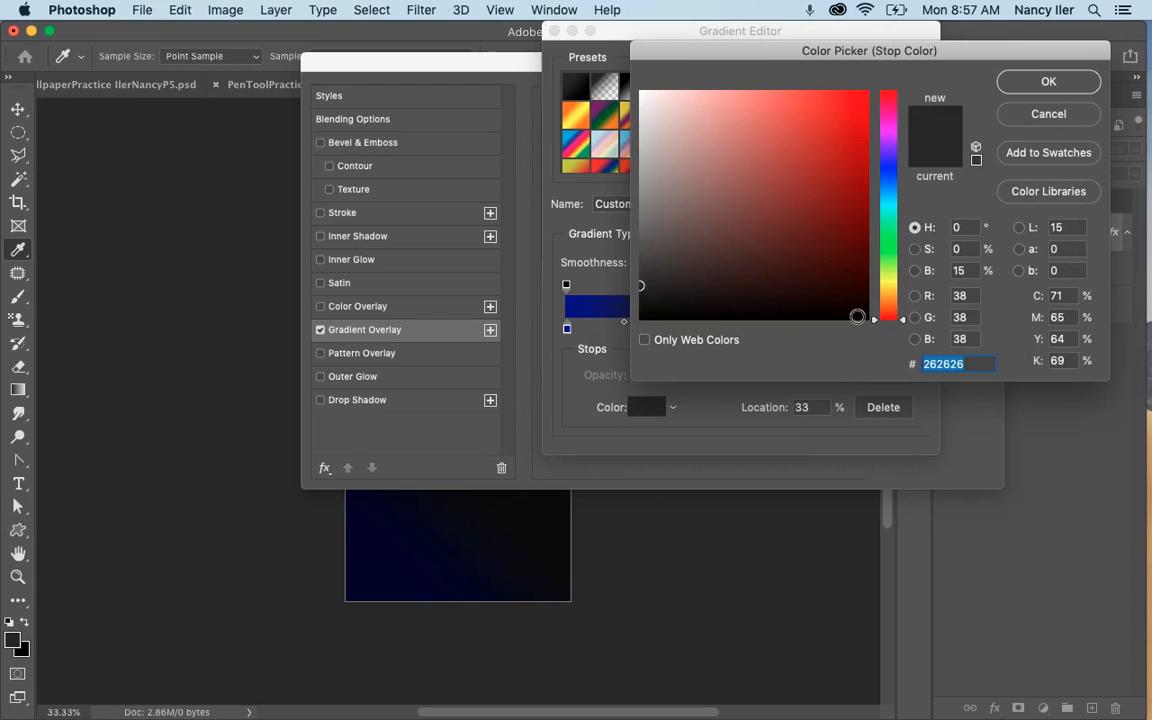
{"action": "left_click", "coordinate": [981, 365]}
{"action": "key", "text": "BackSpace"}
{"action": "key", "text": "BackSpace"}
{"action": "key", "text": "BackSpace"}
{"action": "key", "text": "BackSpace"}
{"action": "key", "text": "BackSpace"}
{"action": "key", "text": "BackSpace"}
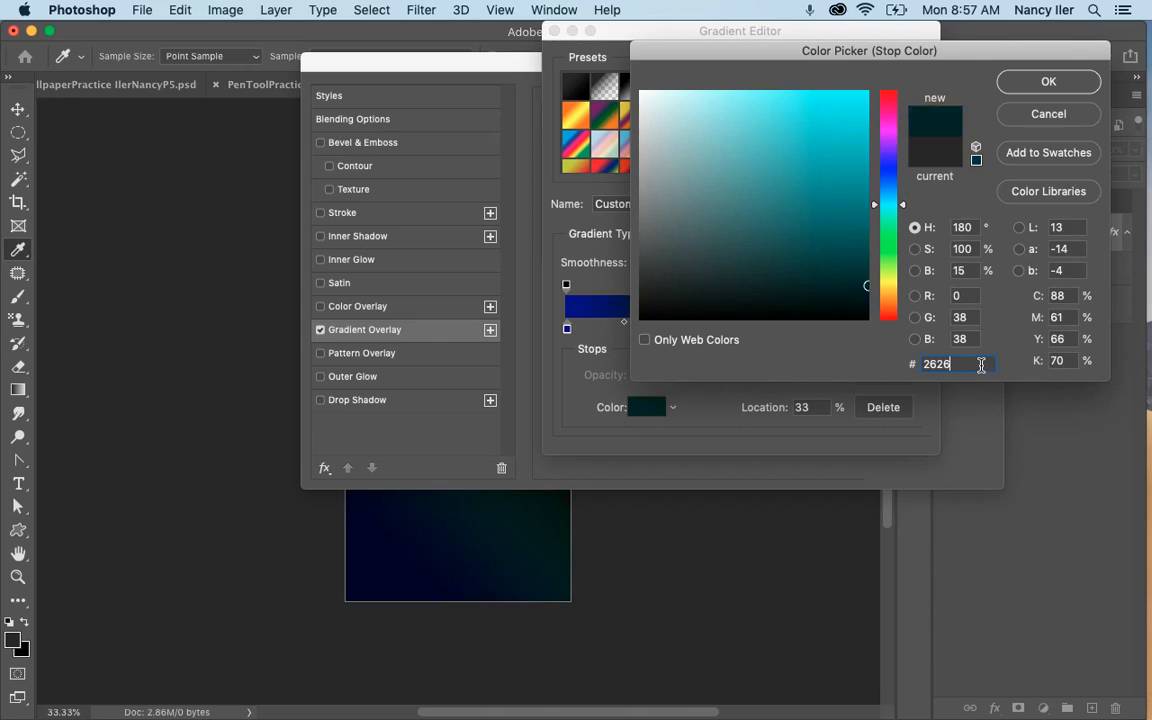
{"action": "type", "text": "1bd"}
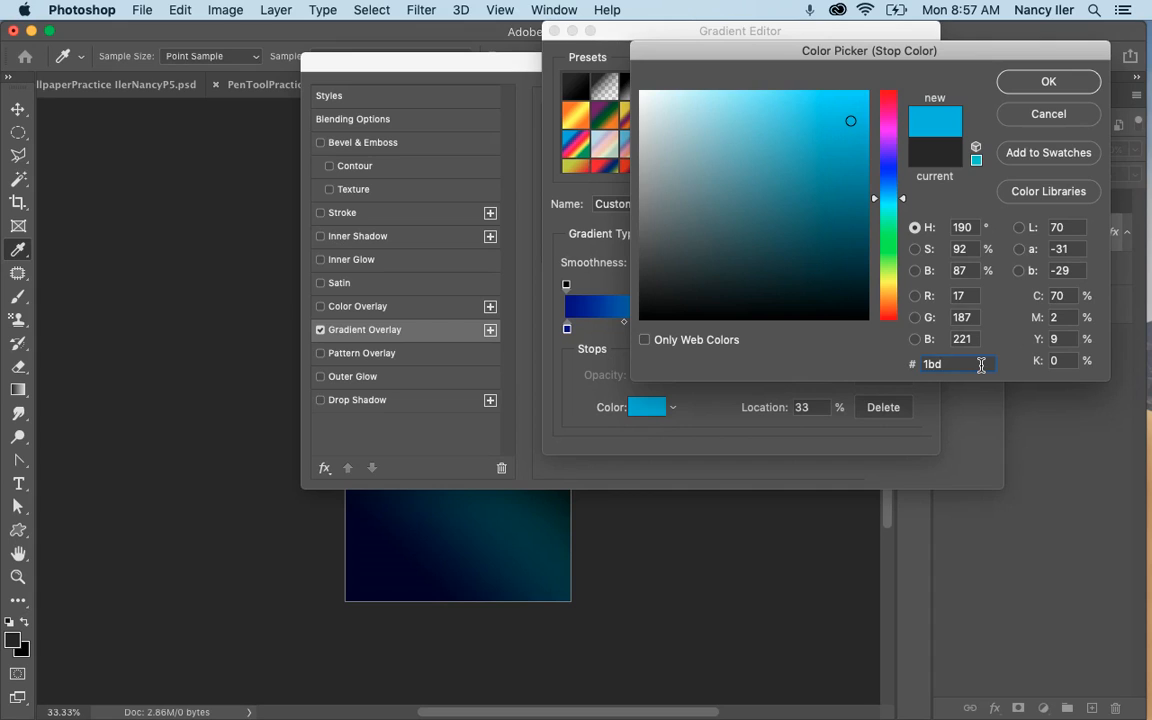
{"action": "type", "text": "aeb"}
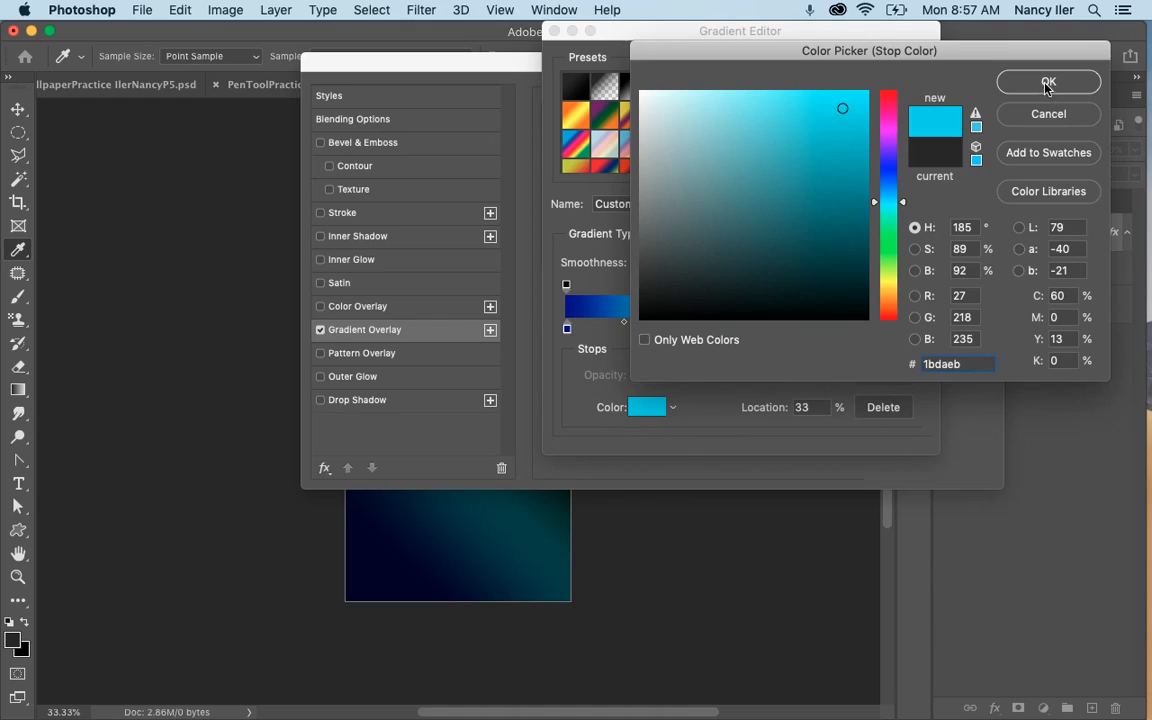
{"action": "key", "text": "Return"}
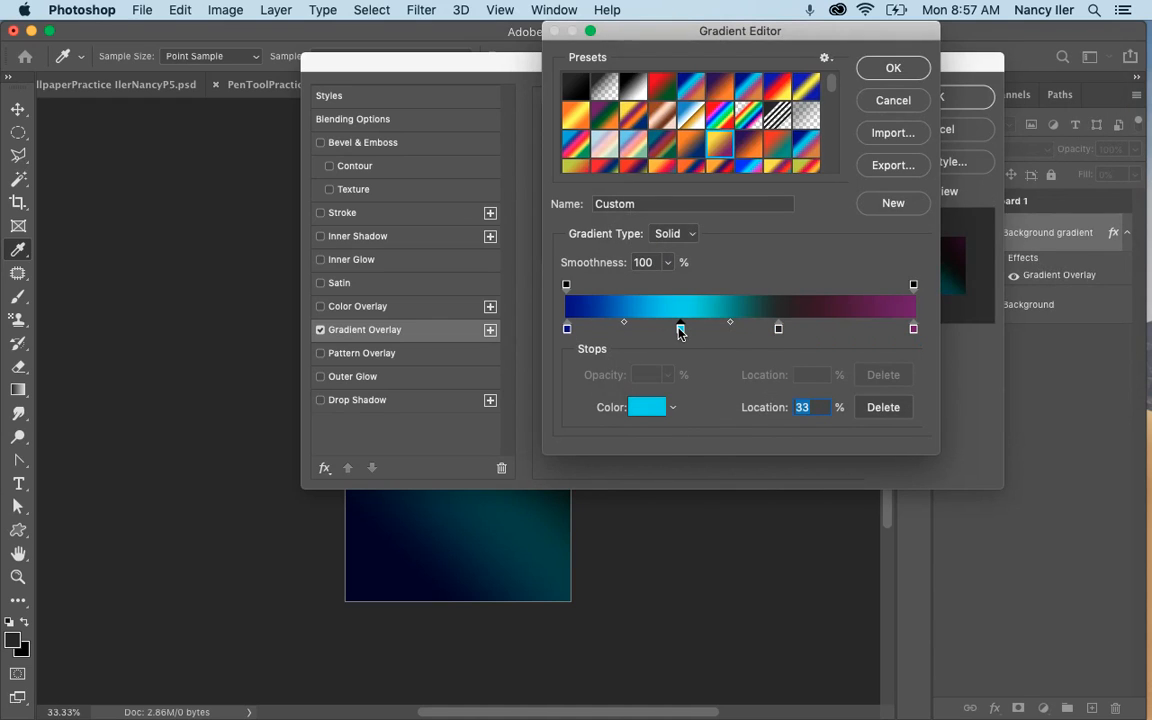
Set the location of the gradient's third color stop to 66% and its color to #9b3b81.
{"action": "left_click", "coordinate": [778, 329]}
{"action": "type", "text": "66"}
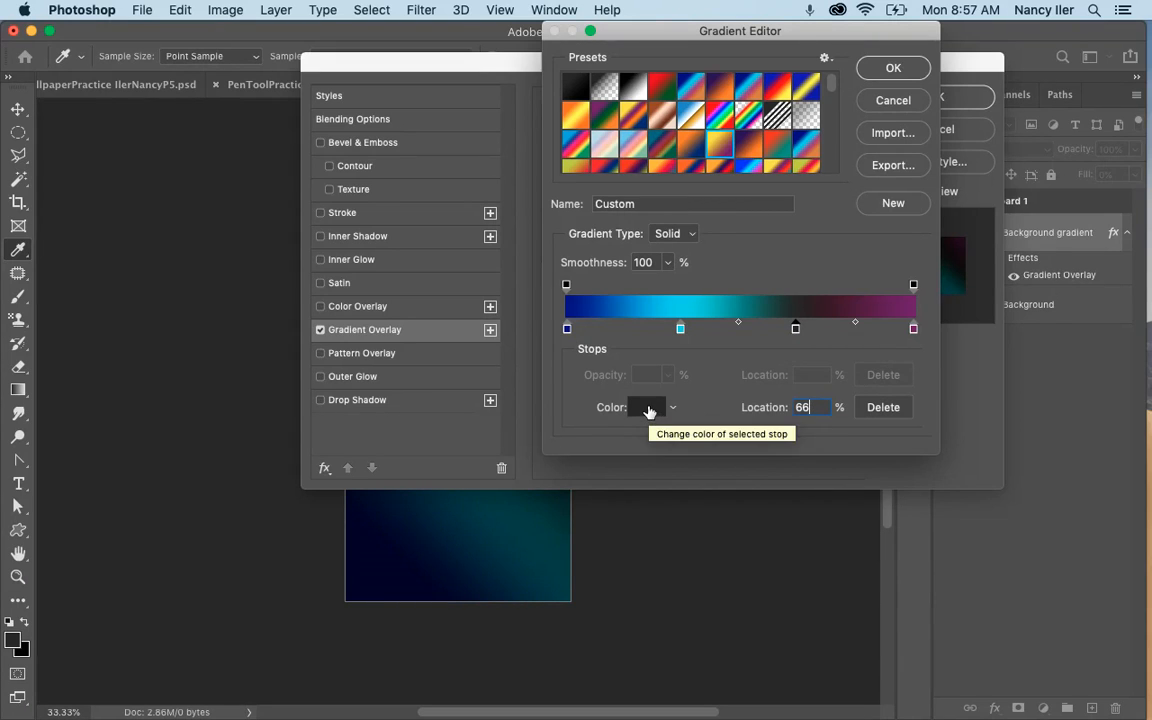
{"action": "left_click", "coordinate": [647, 408]}
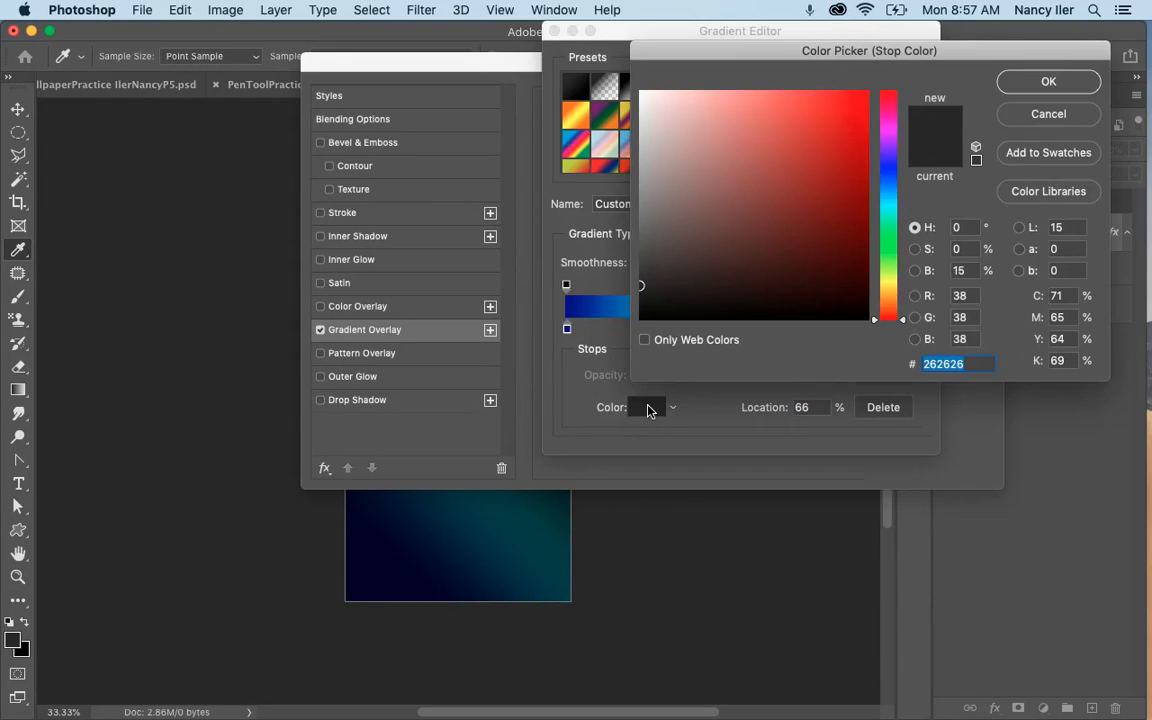
{"action": "left_click", "coordinate": [972, 363]}
{"action": "key", "text": "BackSpace"}
{"action": "key", "text": "BackSpace"}
{"action": "key", "text": "BackSpace"}
{"action": "key", "text": "BackSpace"}
{"action": "key", "text": "BackSpace"}
{"action": "key", "text": "BackSpace"}
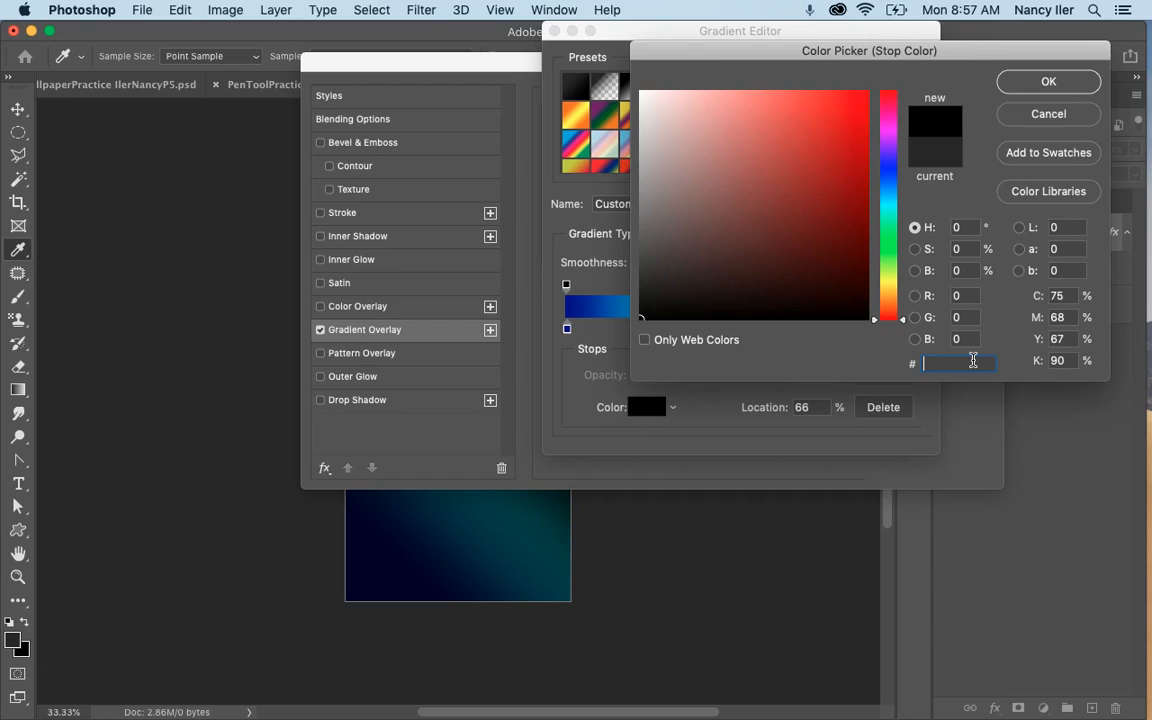
{"action": "type", "text": "9b3"}
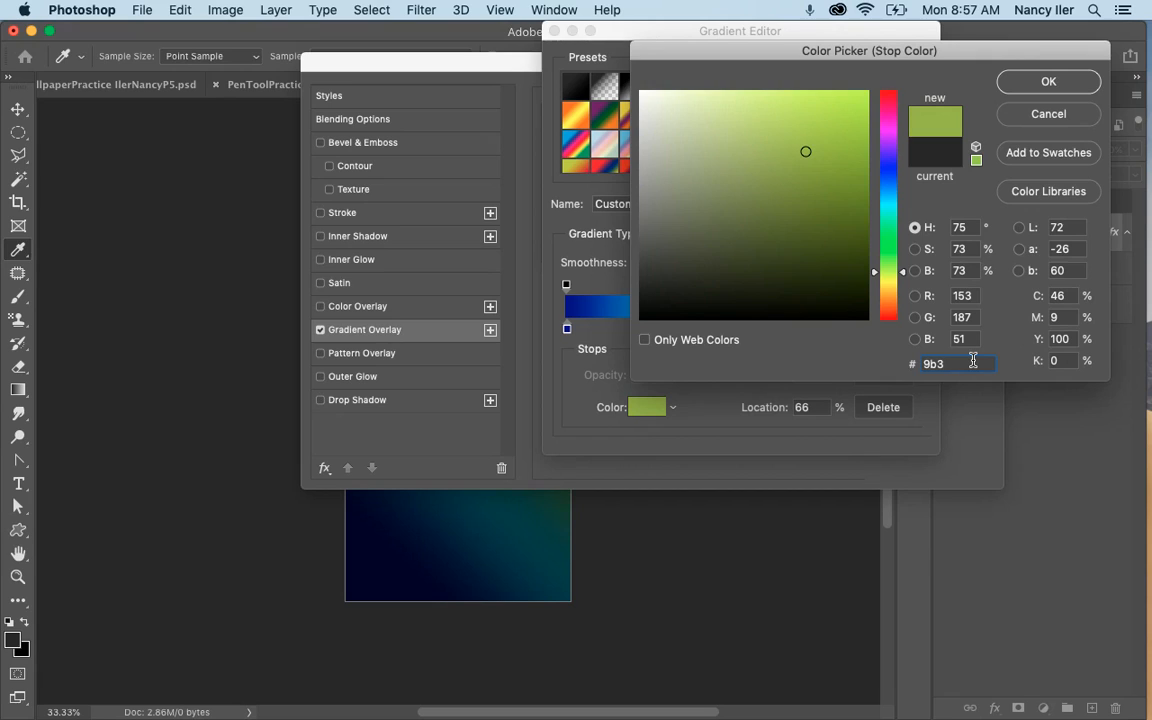
{"action": "type", "text": "b"}
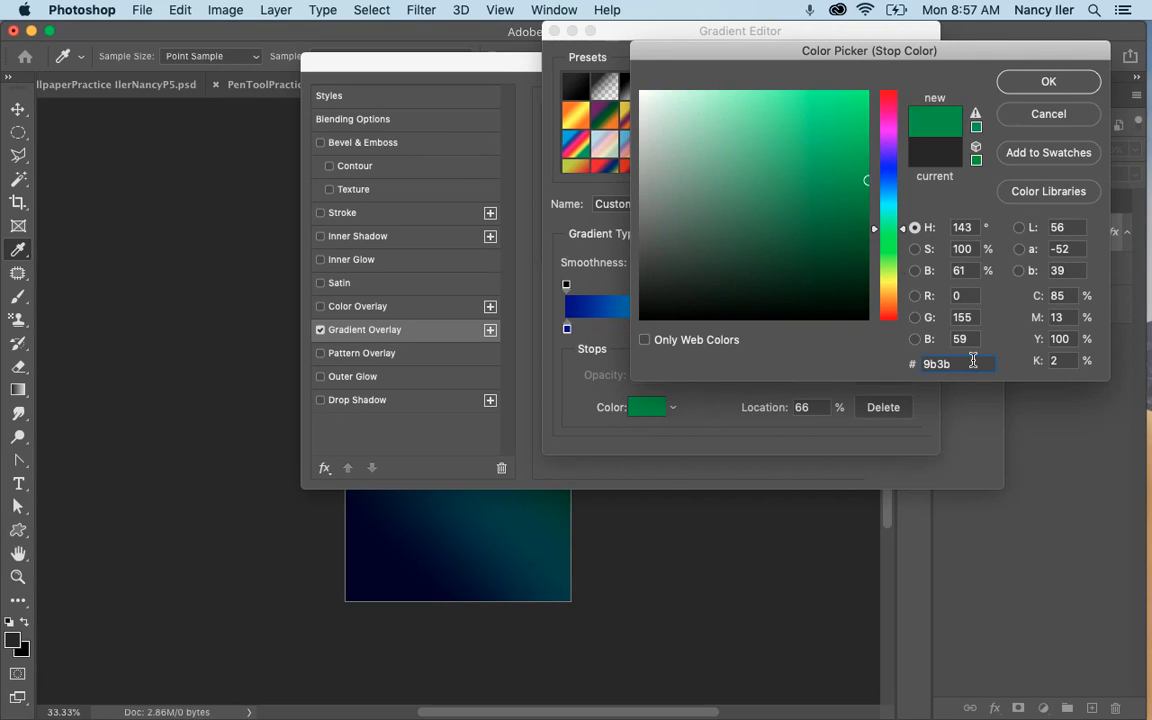
{"action": "type", "text": "81"}
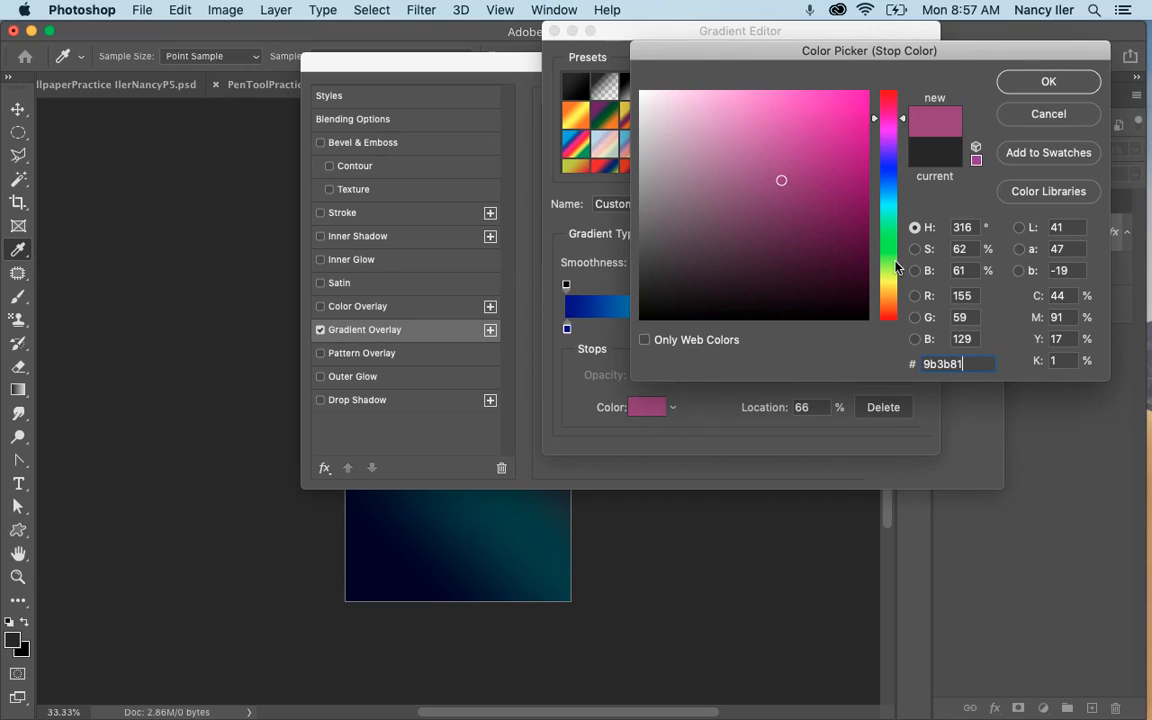
{"action": "left_click", "coordinate": [1048, 81]}
Set the color of the gradient's last stop, at location 100%, to #d27e34.
{"action": "left_click", "coordinate": [913, 329]}
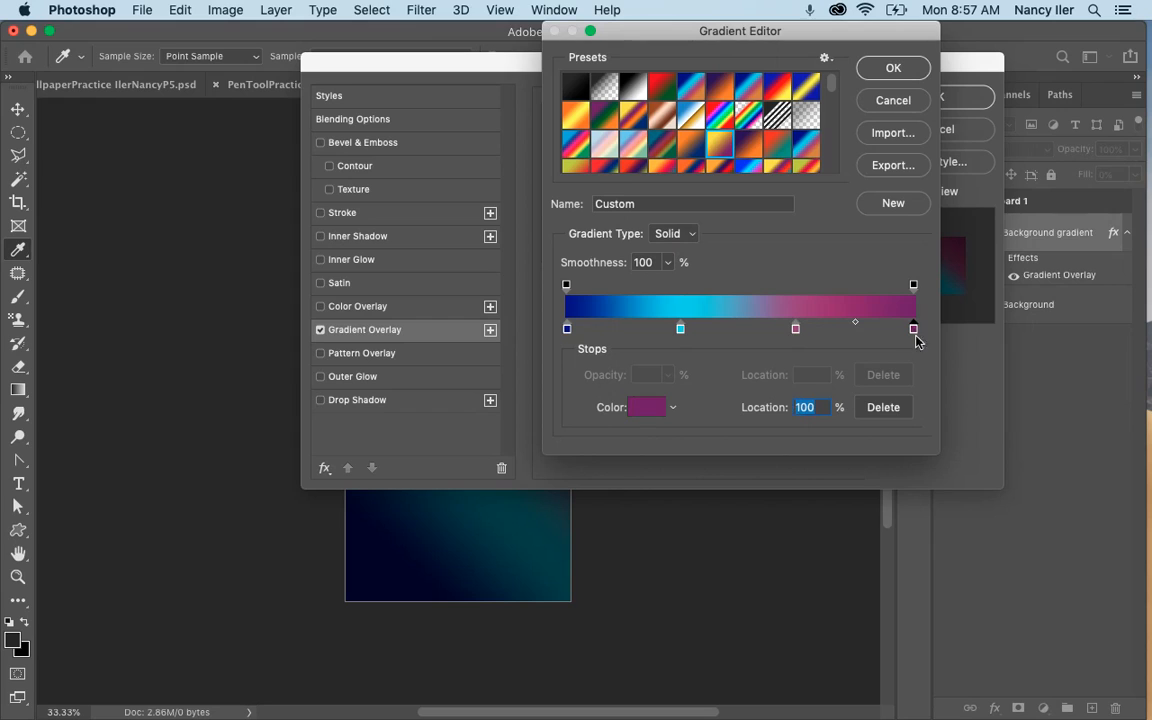
{"action": "left_click", "coordinate": [645, 407]}
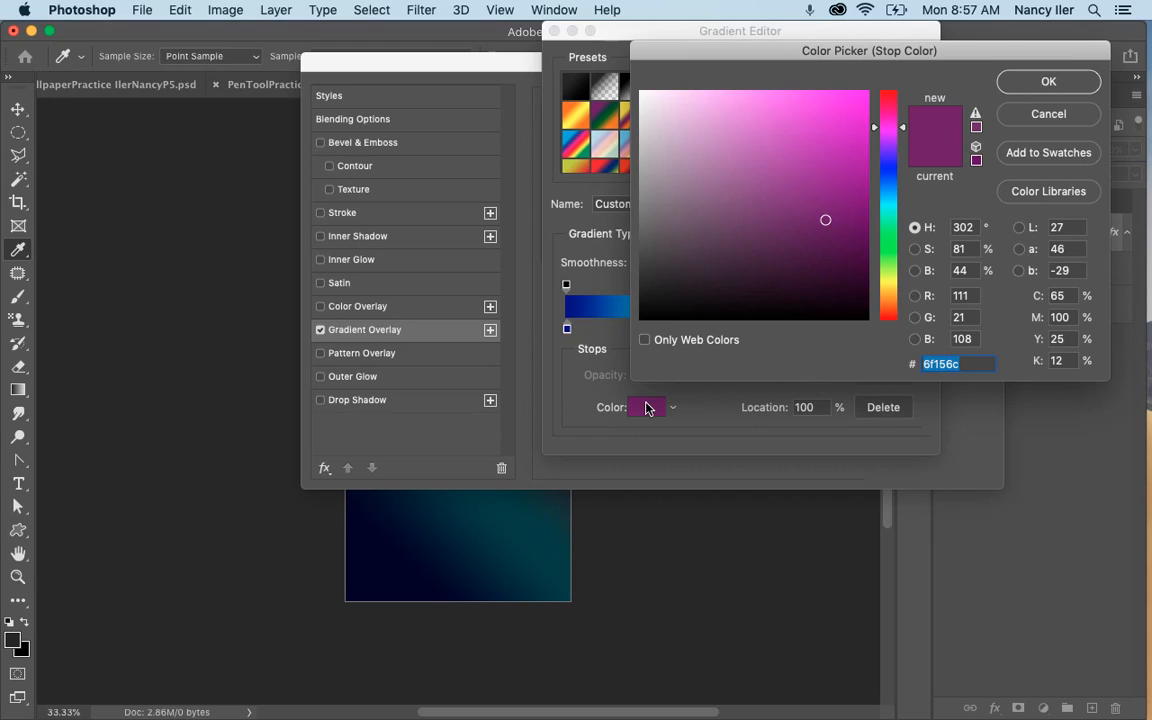
{"action": "left_click", "coordinate": [962, 364]}
{"action": "key", "text": "BackSpace"}
{"action": "key", "text": "BackSpace"}
{"action": "key", "text": "BackSpace"}
{"action": "key", "text": "BackSpace"}
{"action": "key", "text": "BackSpace"}
{"action": "key", "text": "BackSpace"}
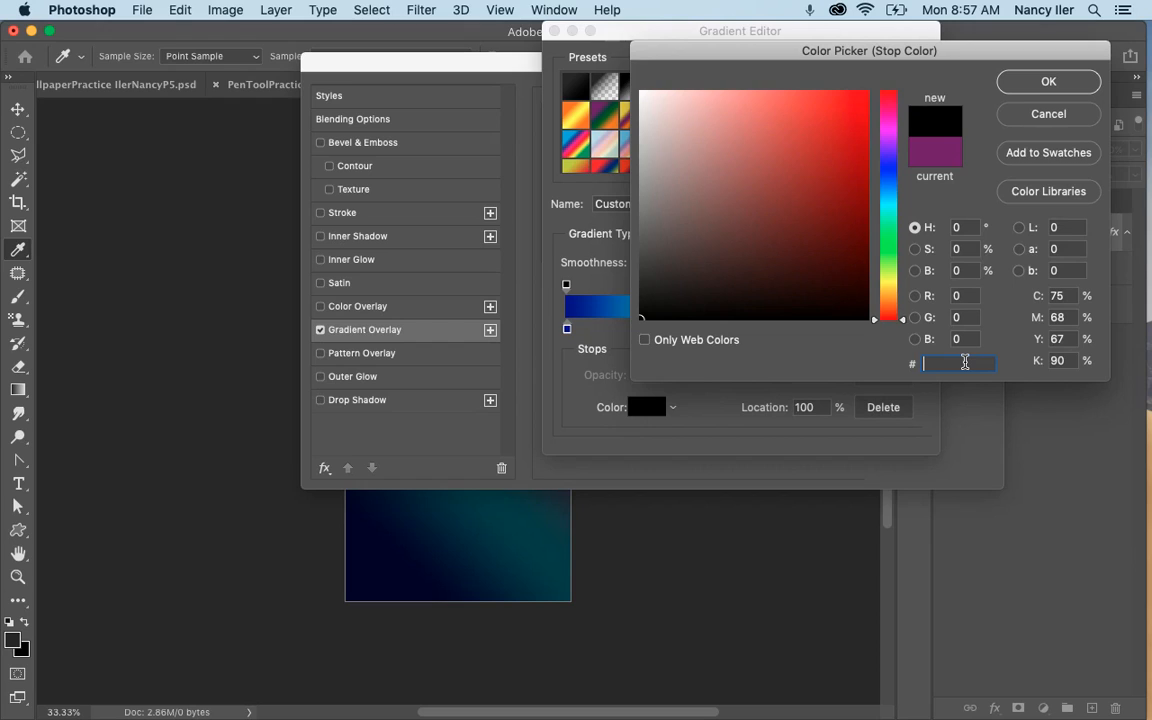
{"action": "type", "text": "d27"}
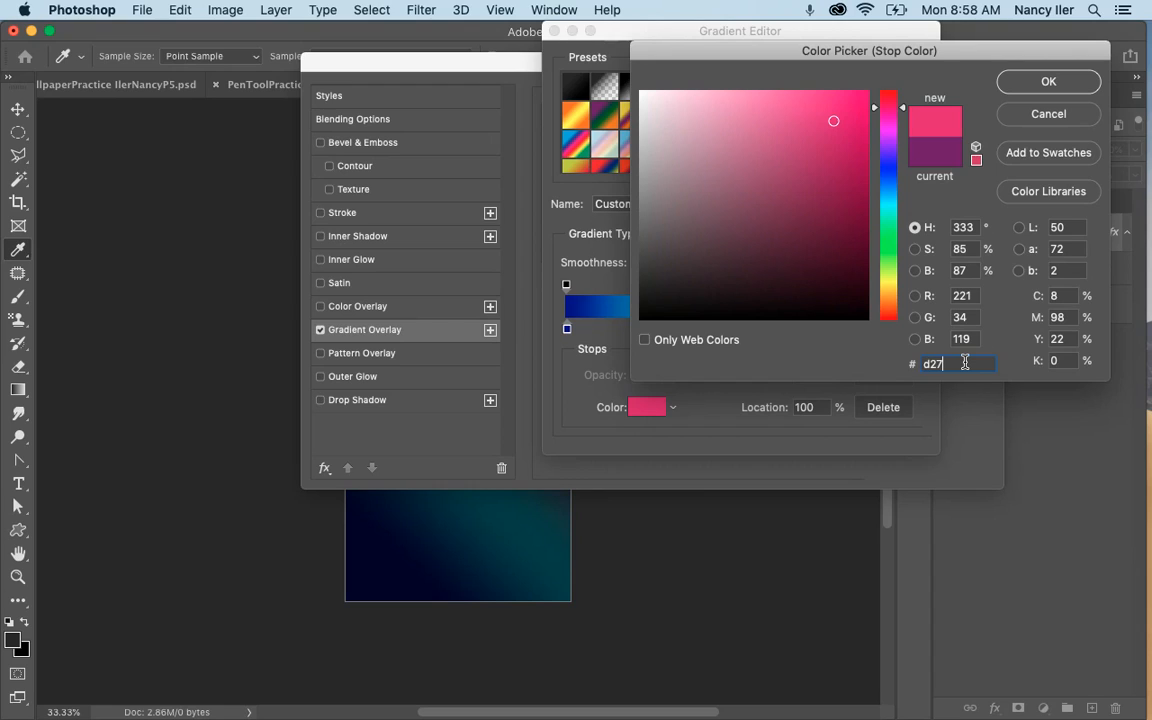
{"action": "type", "text": "e34"}
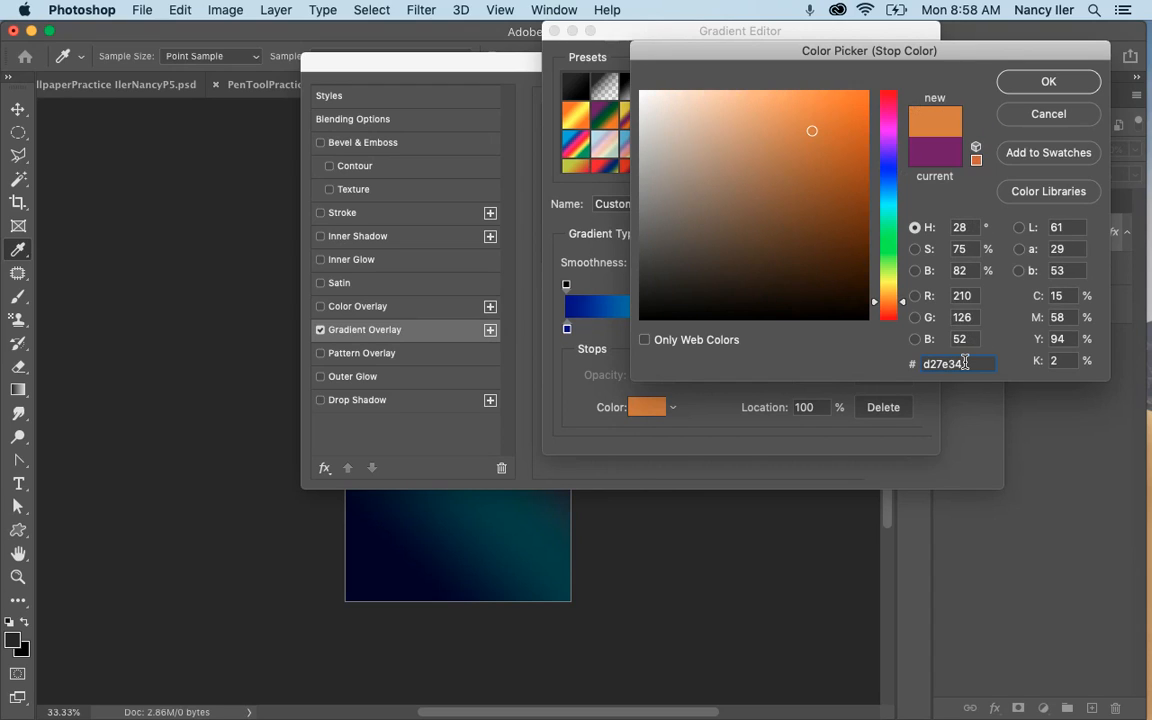
{"action": "left_click", "coordinate": [1048, 81]}
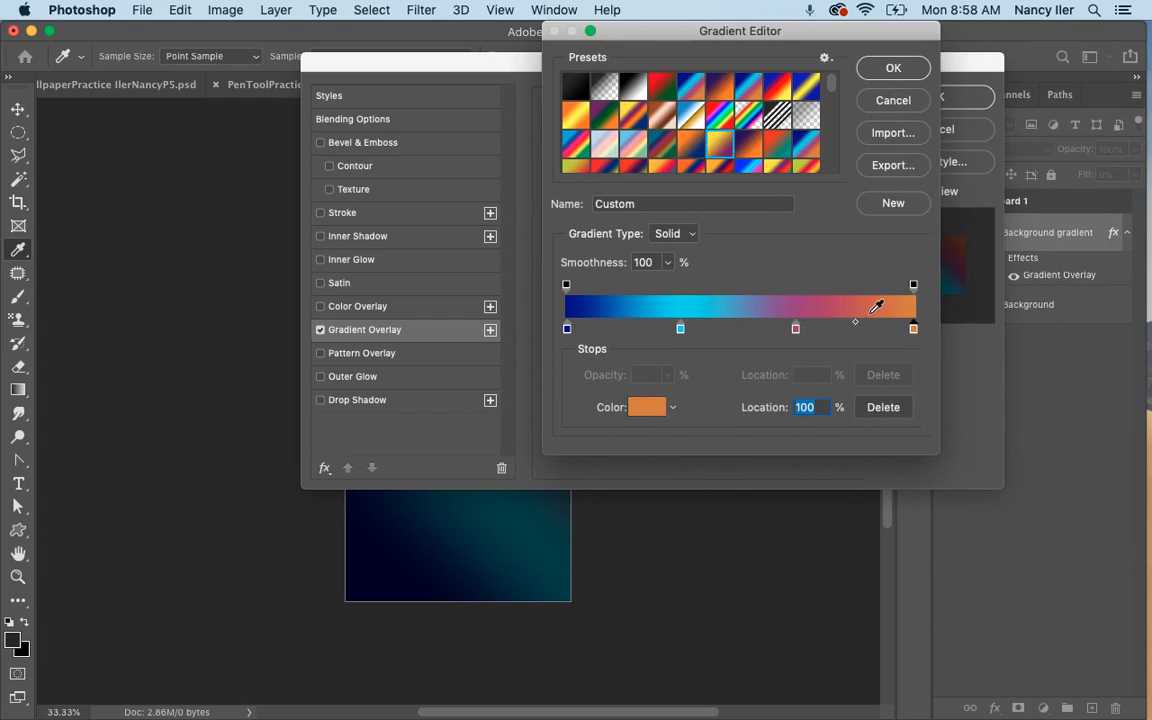
Name the gradient videocolorgradient and save it as a new preset.
{"action": "double_click", "coordinate": [645, 204]}
{"action": "key", "text": "BackSpace"}
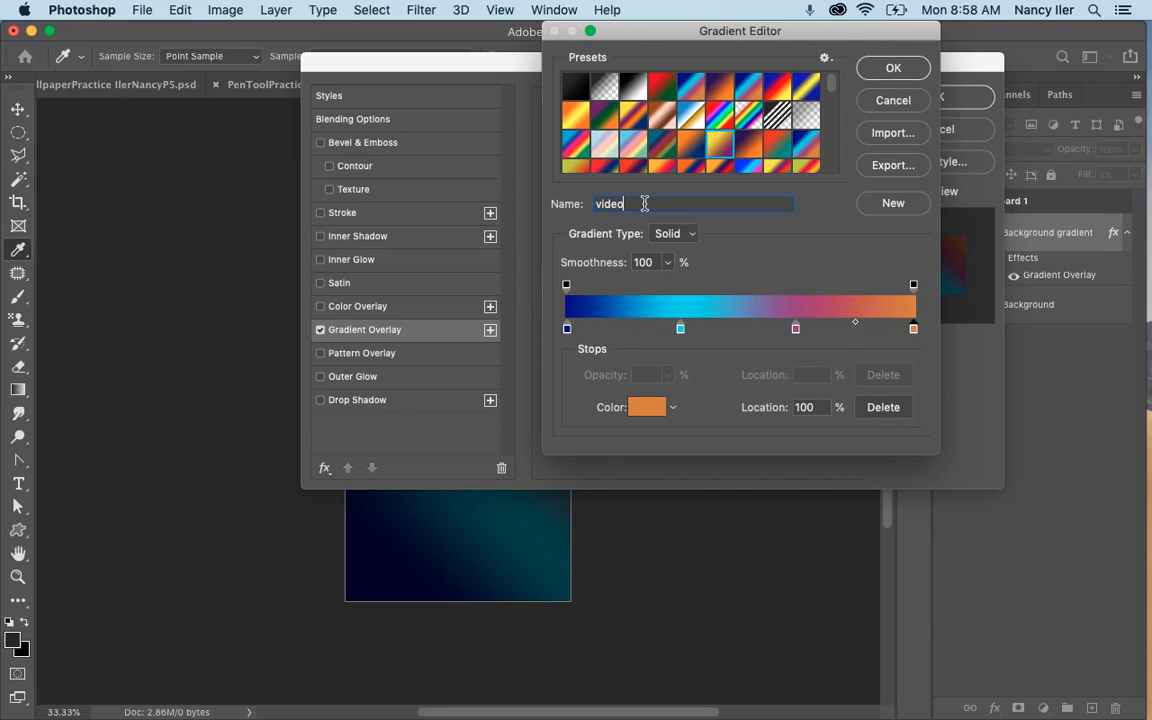
{"action": "type", "text": "color"}
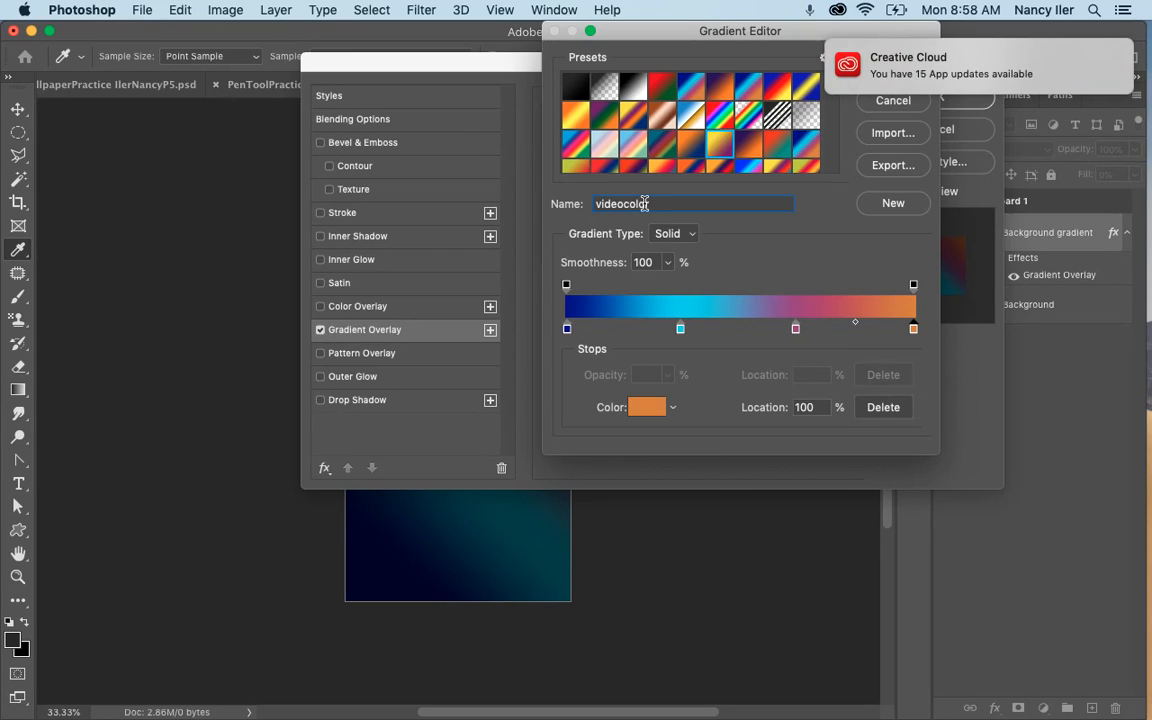
{"action": "type", "text": "gradient"}
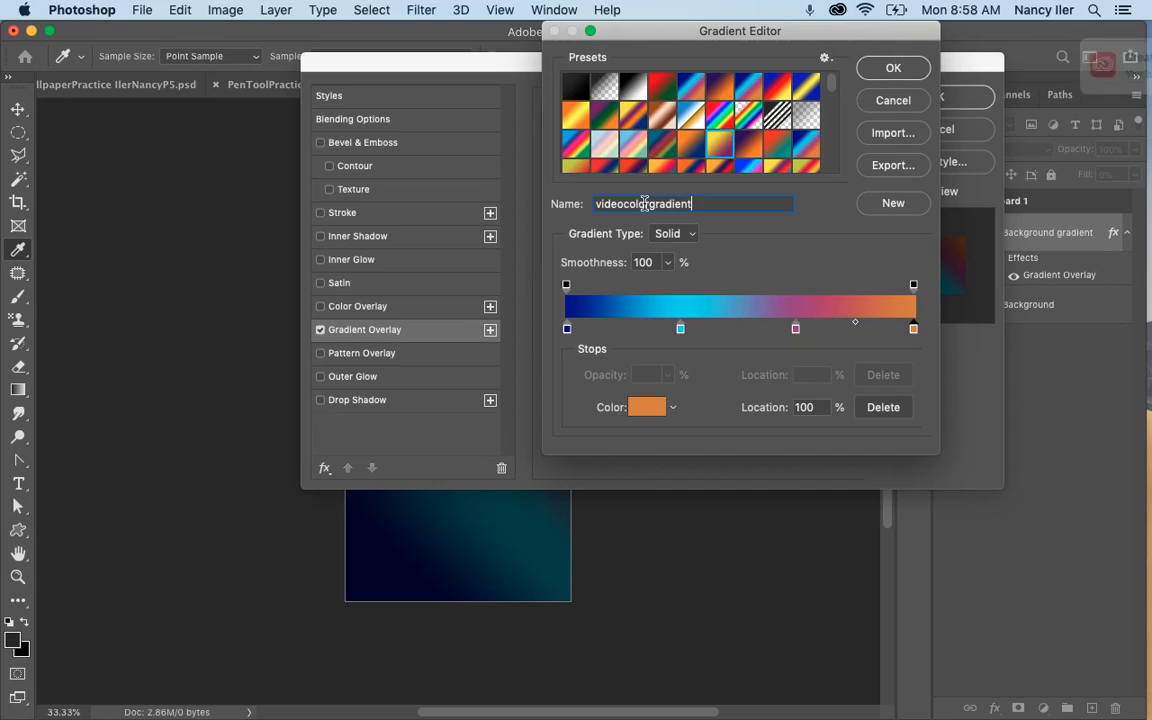
{"action": "left_click", "coordinate": [885, 206]}
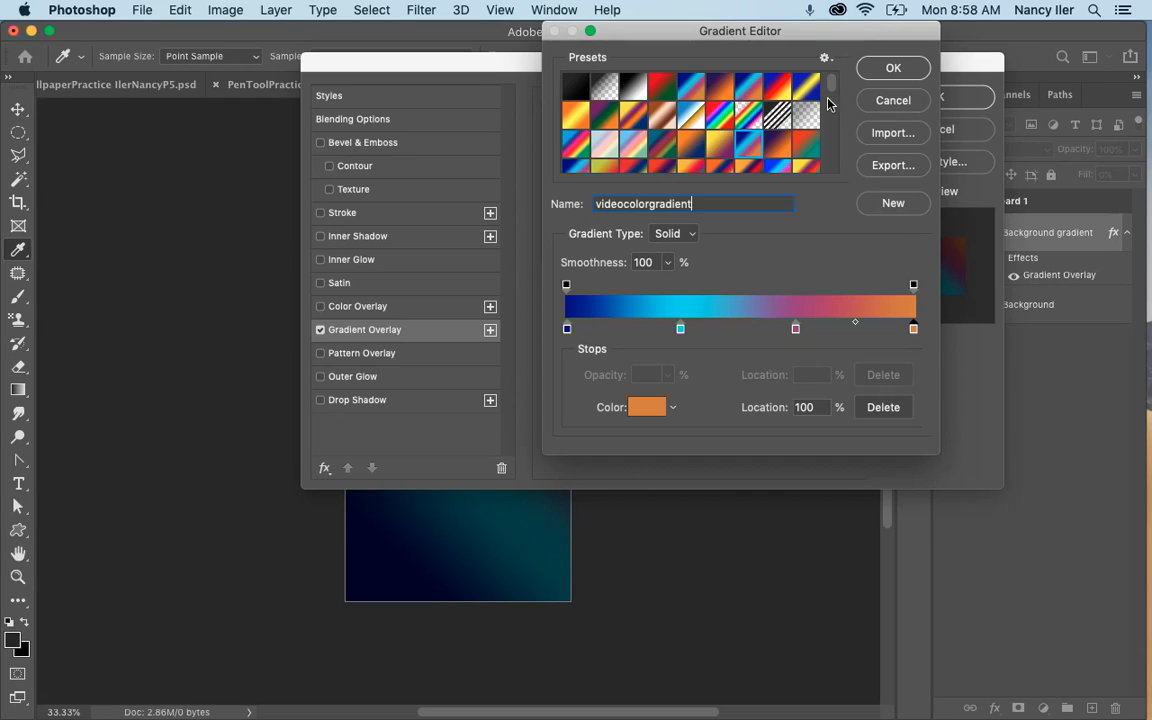
Accept the edited gradient, check the overlay on the artboard, and apply the layer style to the Background gradient layer.
{"action": "scroll", "coordinate": [750, 100], "scroll_direction": "down", "scroll_amount": 10}
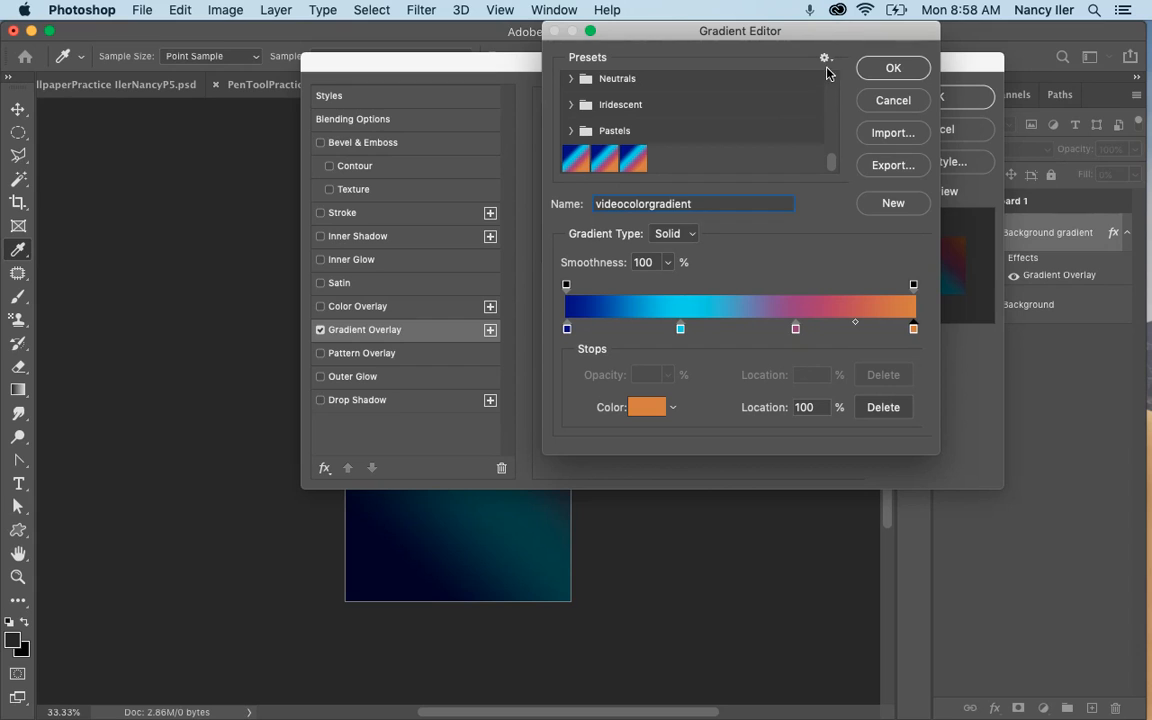
{"action": "left_click", "coordinate": [890, 69]}
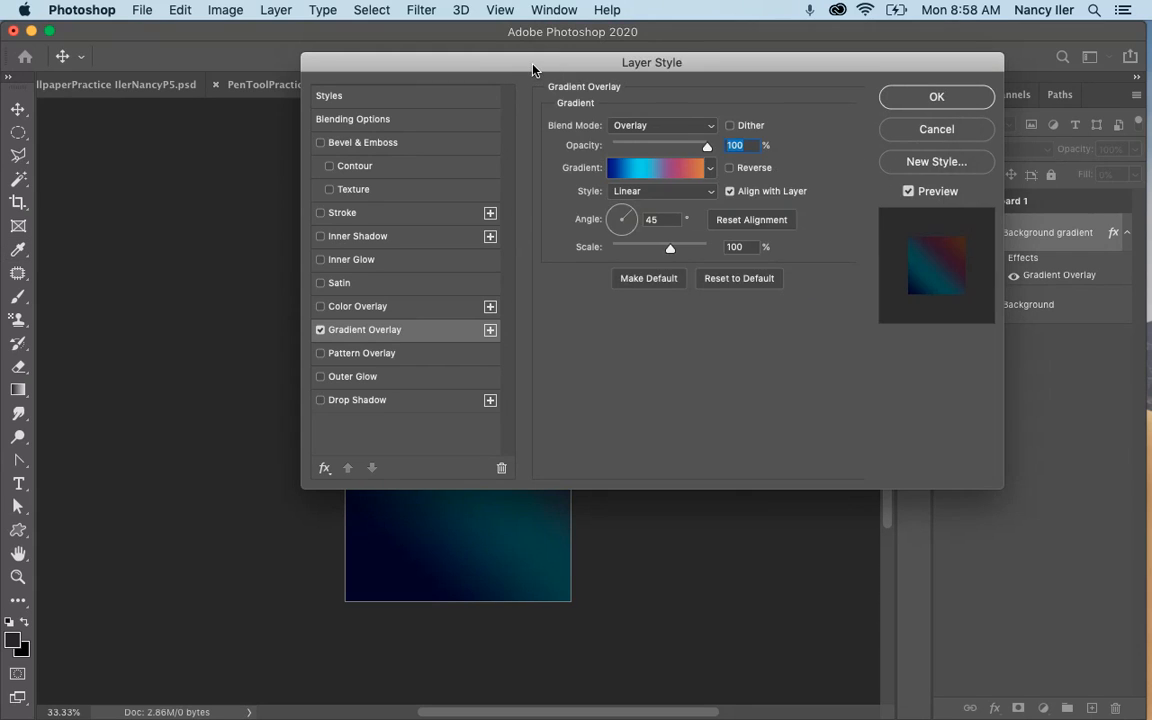
{"action": "left_click_drag", "start_coordinate": [533, 70], "coordinate": [910, 73]}
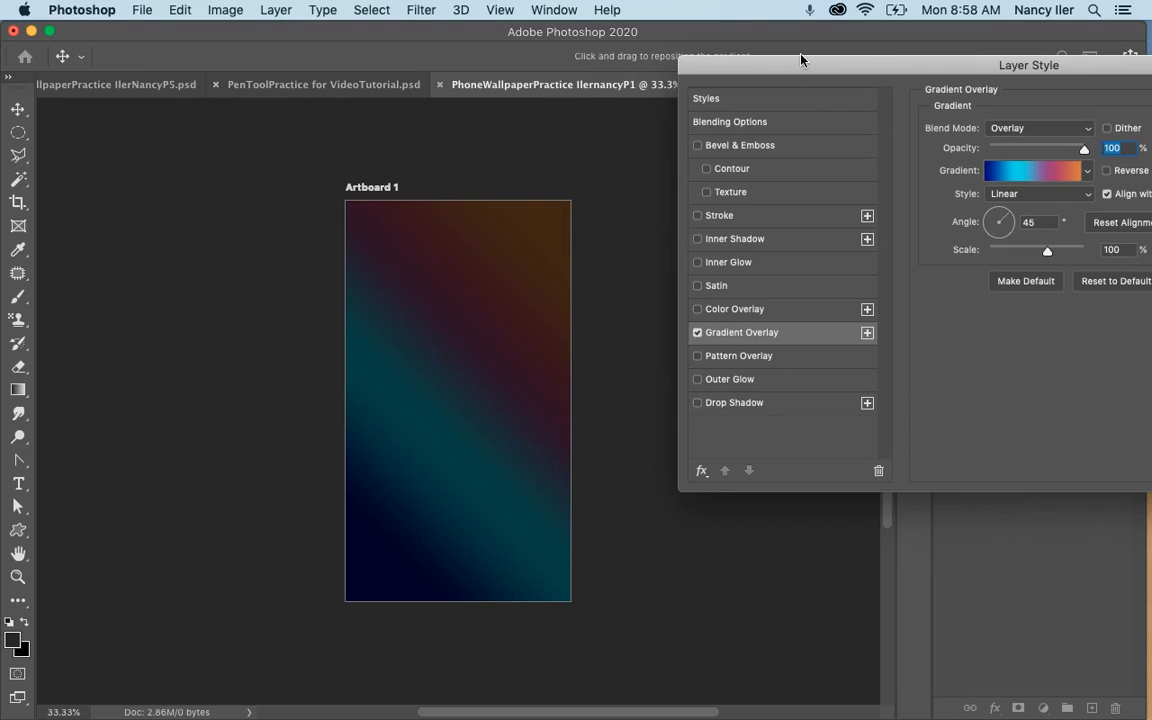
{"action": "left_click_drag", "start_coordinate": [800, 60], "coordinate": [398, 65]}
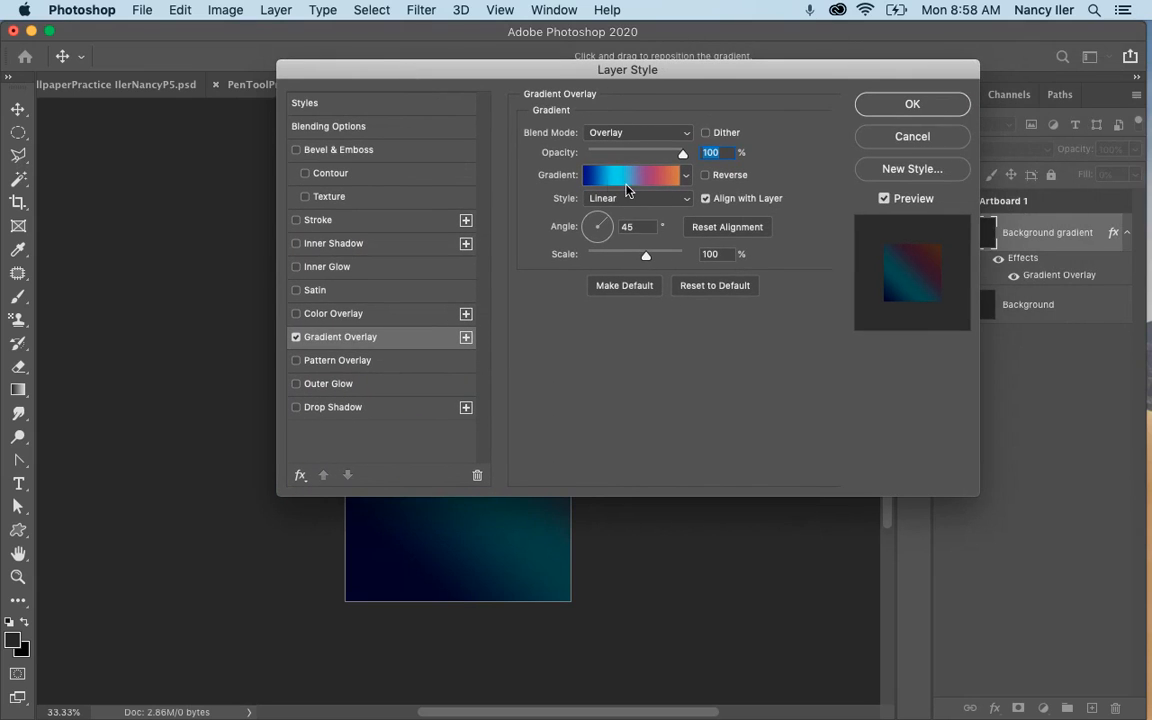
{"action": "left_click", "coordinate": [872, 101]}
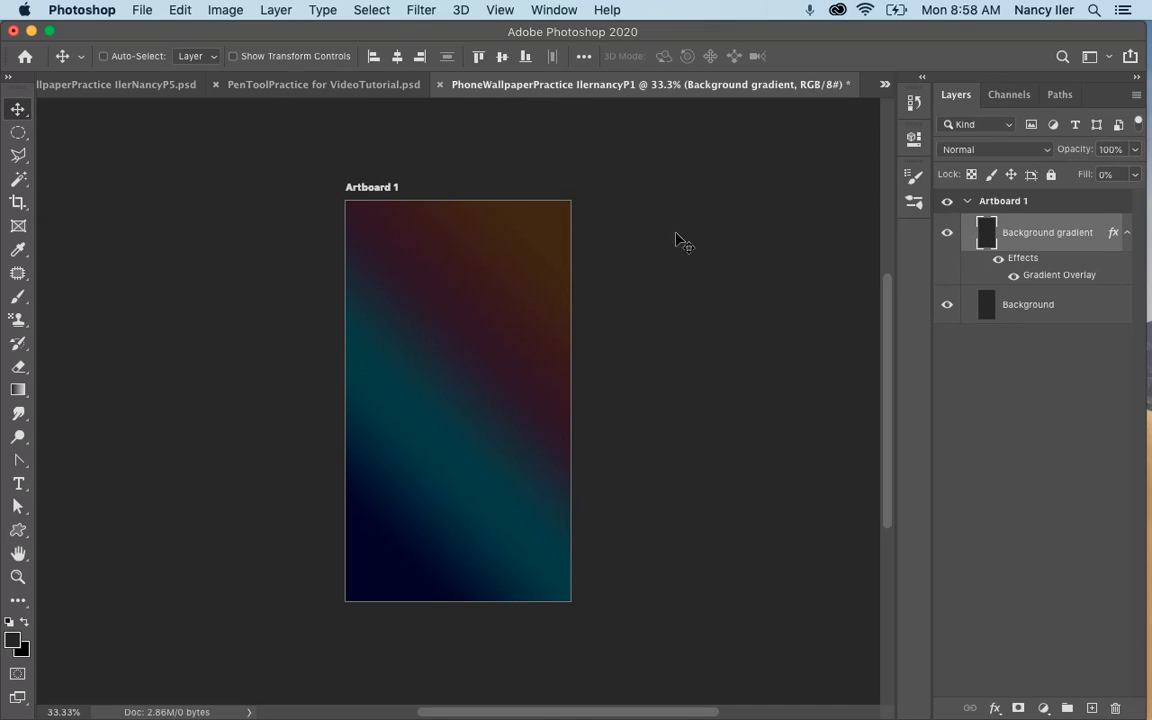
Examine the artwork in PenToolPractice for VideoTutorial.psd and the P2 wallpaper document, ending back in the P1 wallpaper document.
{"action": "left_click", "coordinate": [884, 84]}
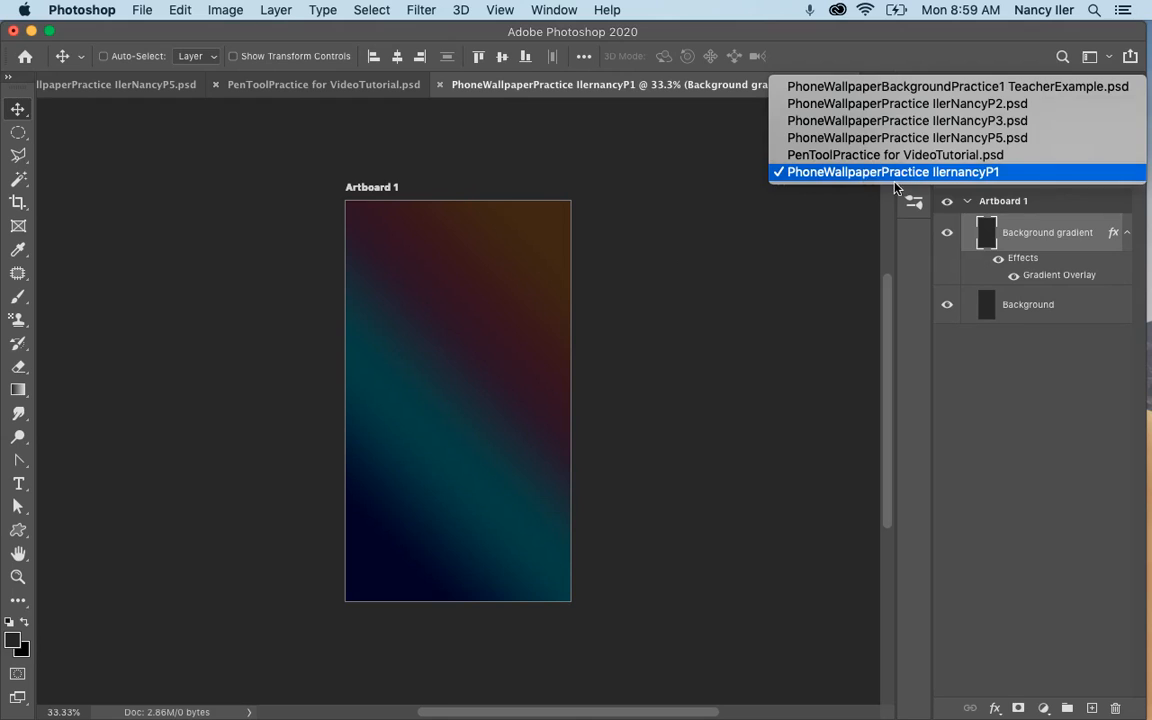
{"action": "left_click", "coordinate": [894, 180]}
{"action": "left_click", "coordinate": [884, 84]}
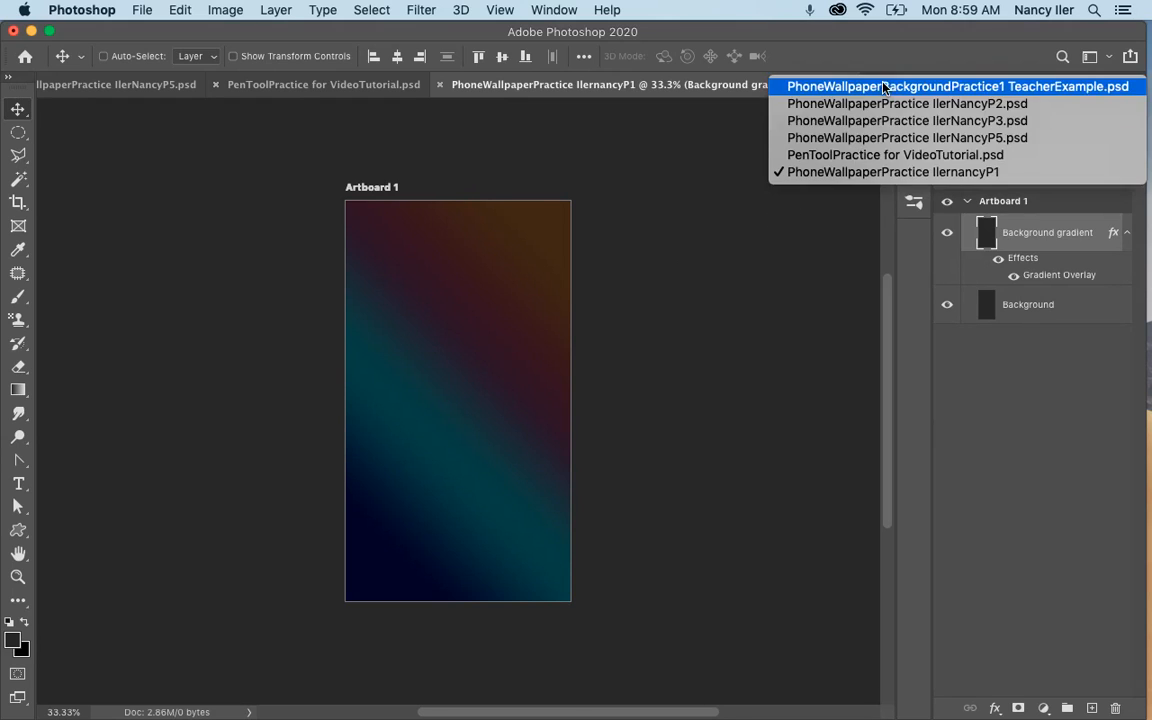
{"action": "left_click", "coordinate": [815, 156]}
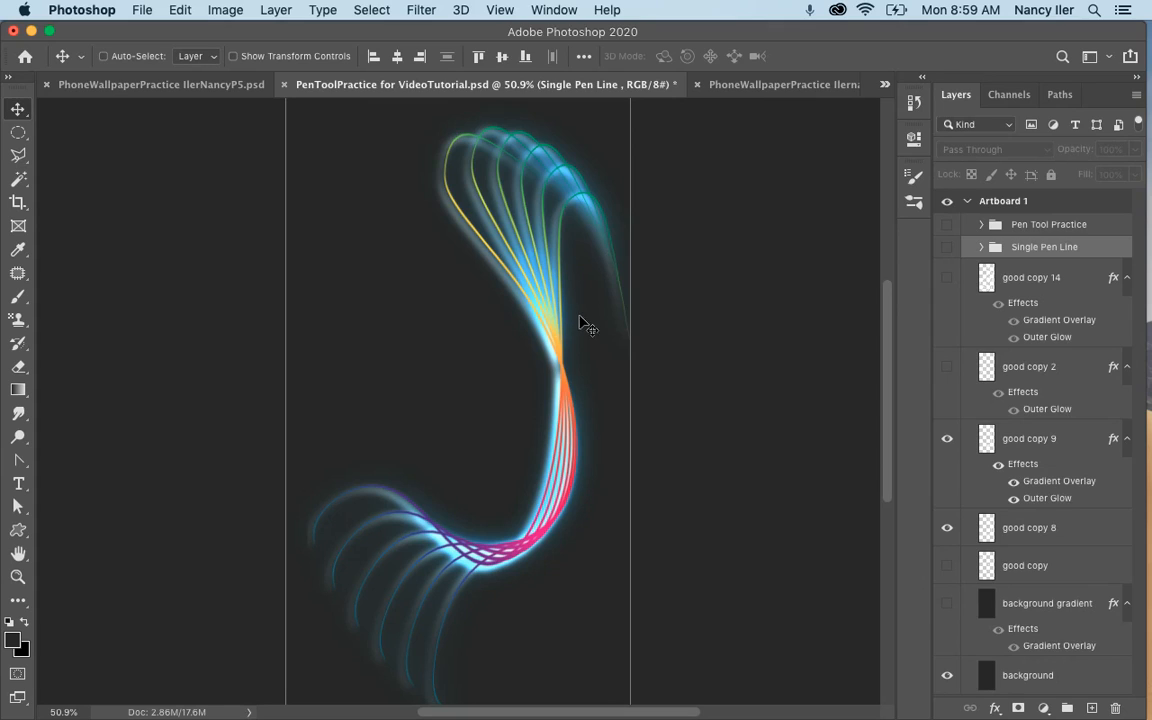
{"action": "left_click", "coordinate": [884, 85]}
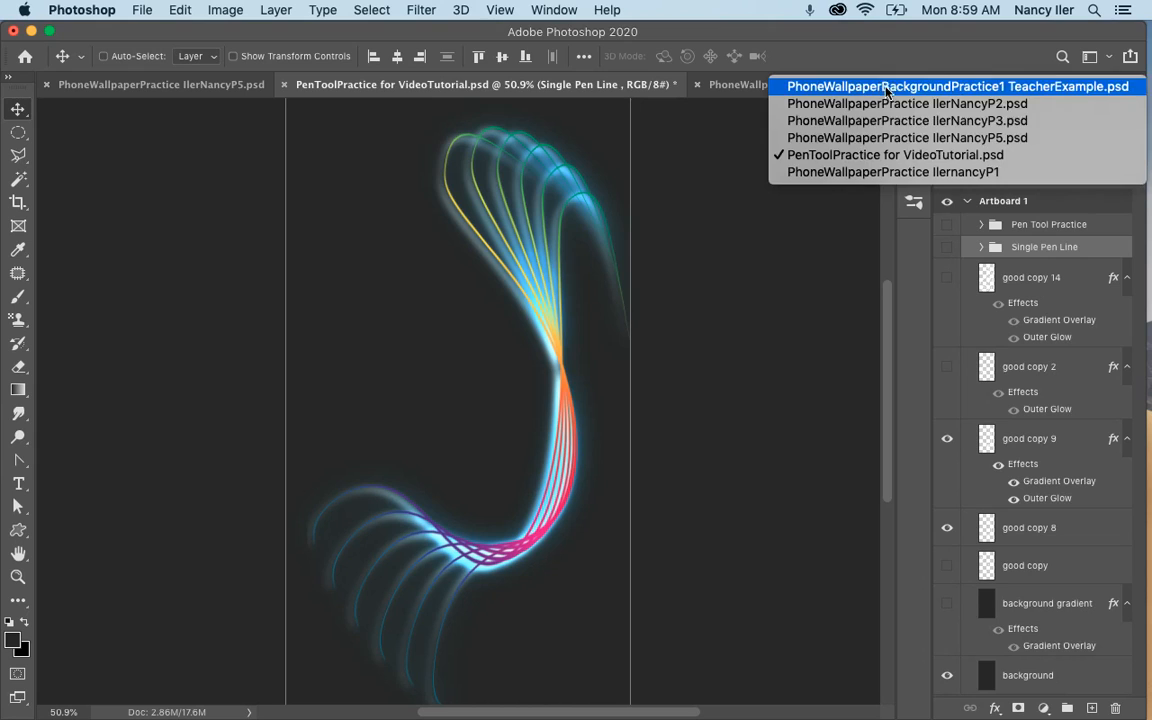
{"action": "left_click", "coordinate": [900, 103]}
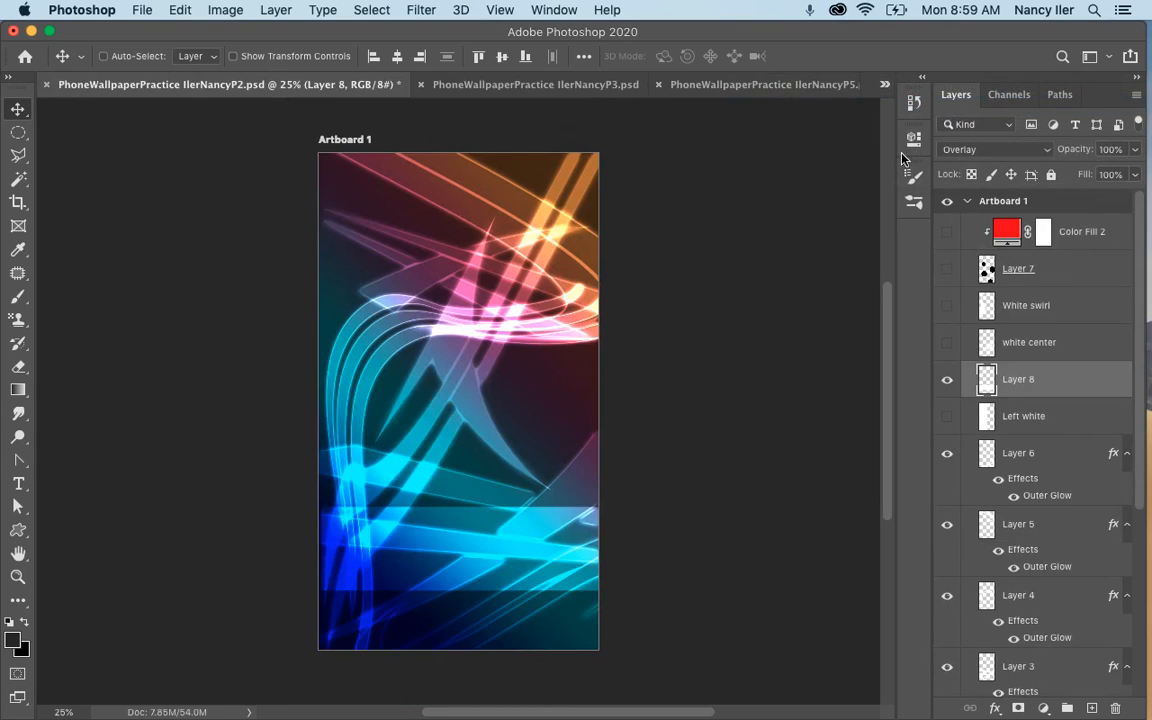
{"action": "left_click", "coordinate": [886, 87]}
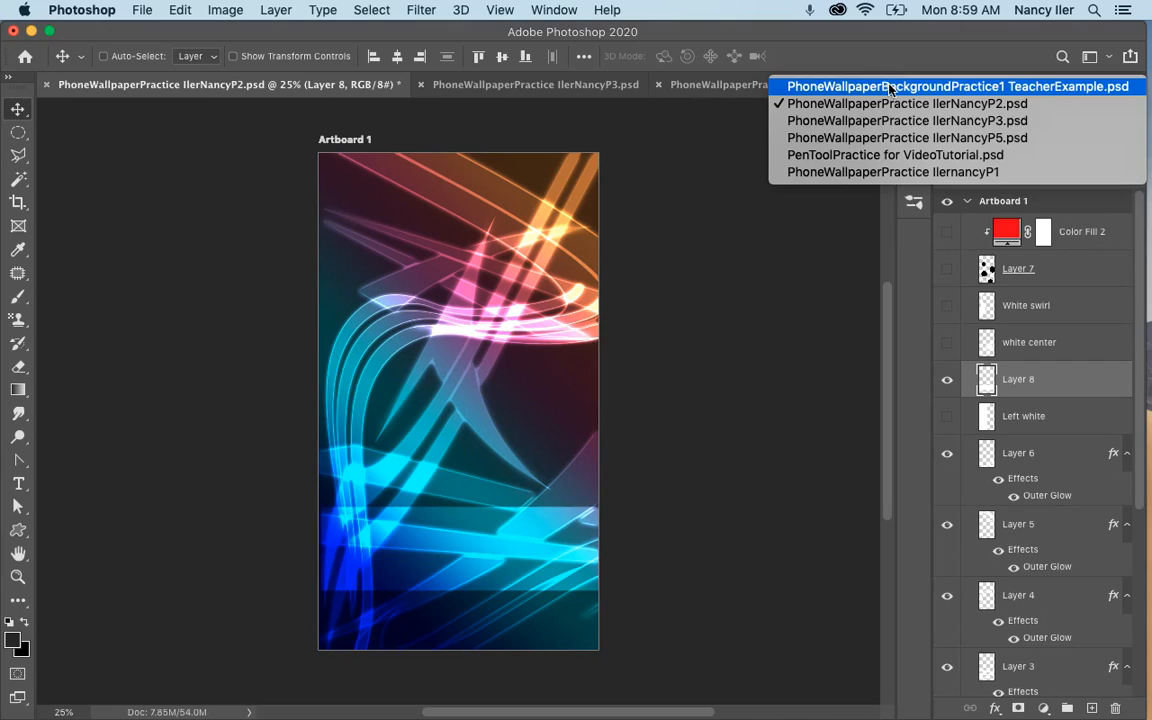
{"action": "left_click", "coordinate": [826, 154]}
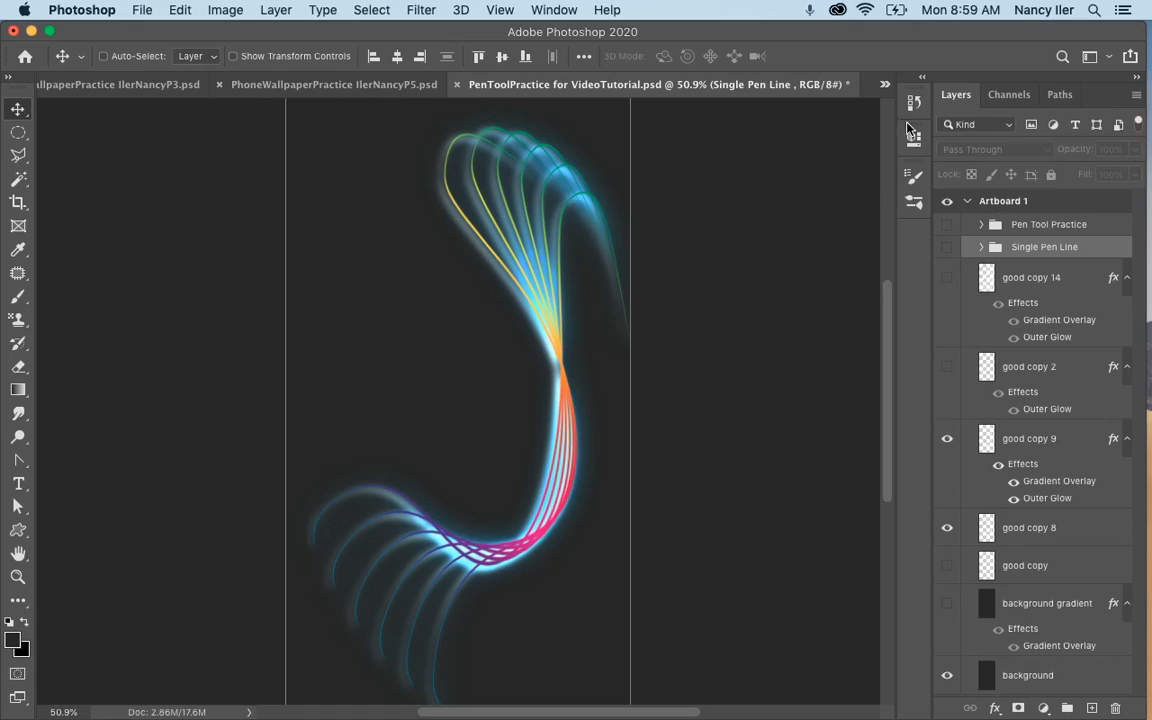
{"action": "left_click", "coordinate": [885, 84]}
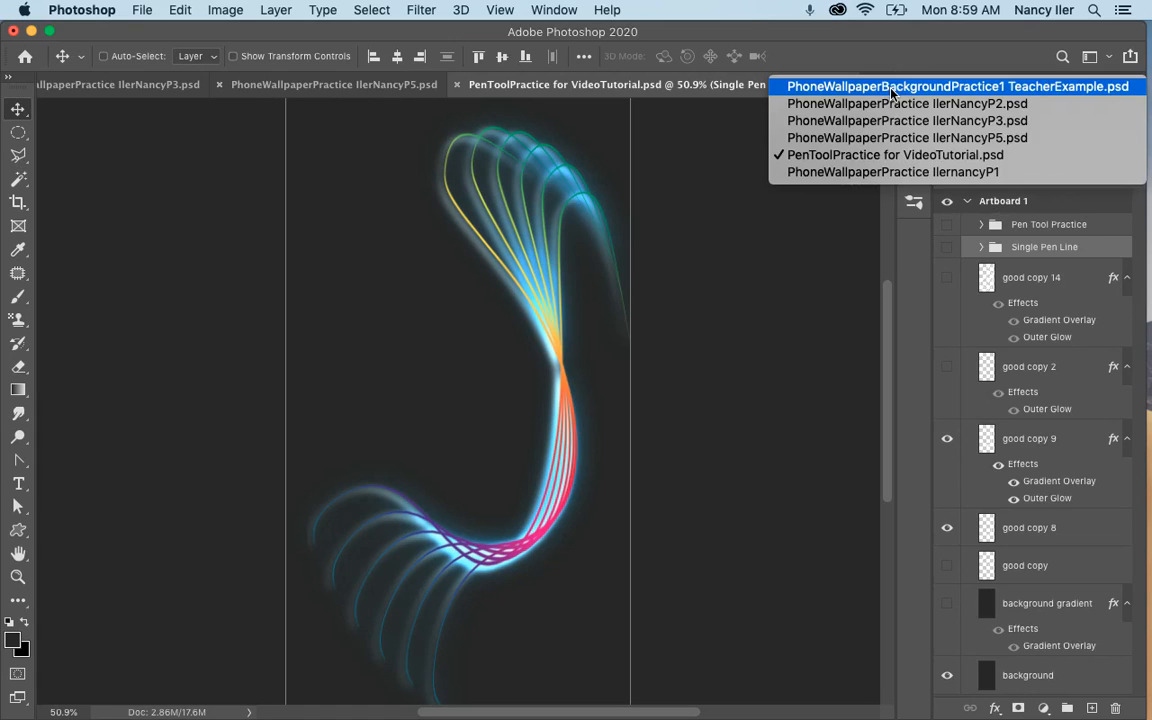
{"action": "left_click", "coordinate": [889, 174]}
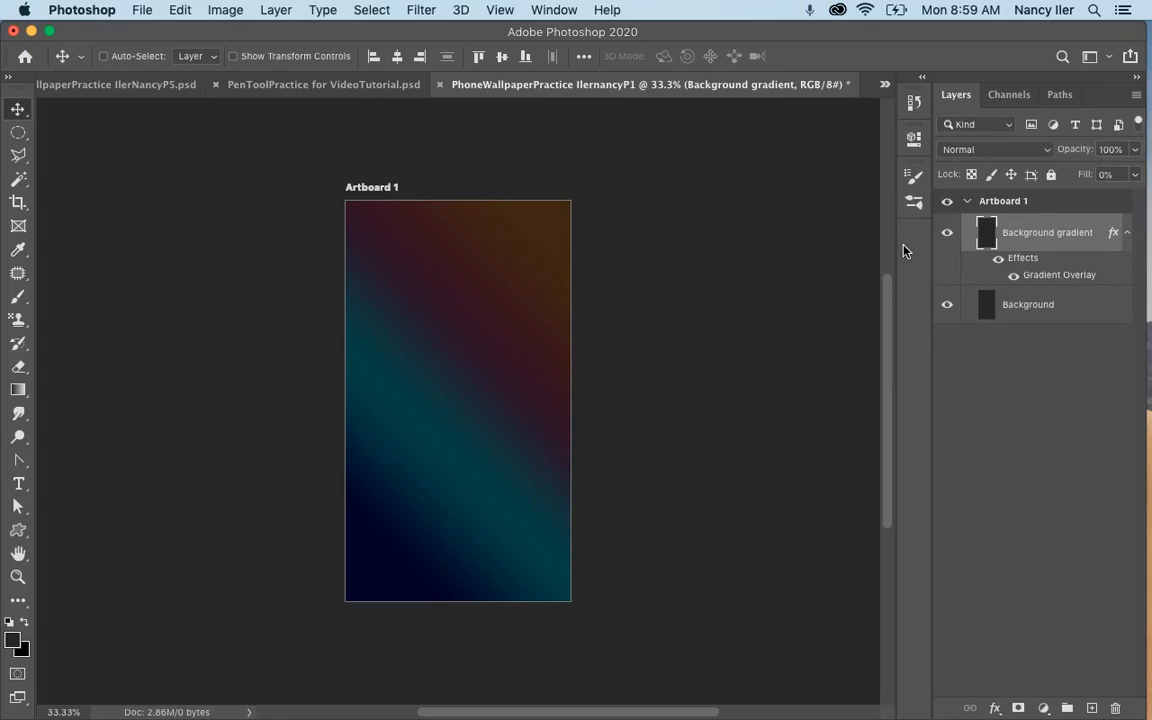
Show the Pen Tool Practice group in the P5 wallpaper document and examine the layers inside it.
{"action": "left_click", "coordinate": [885, 84]}
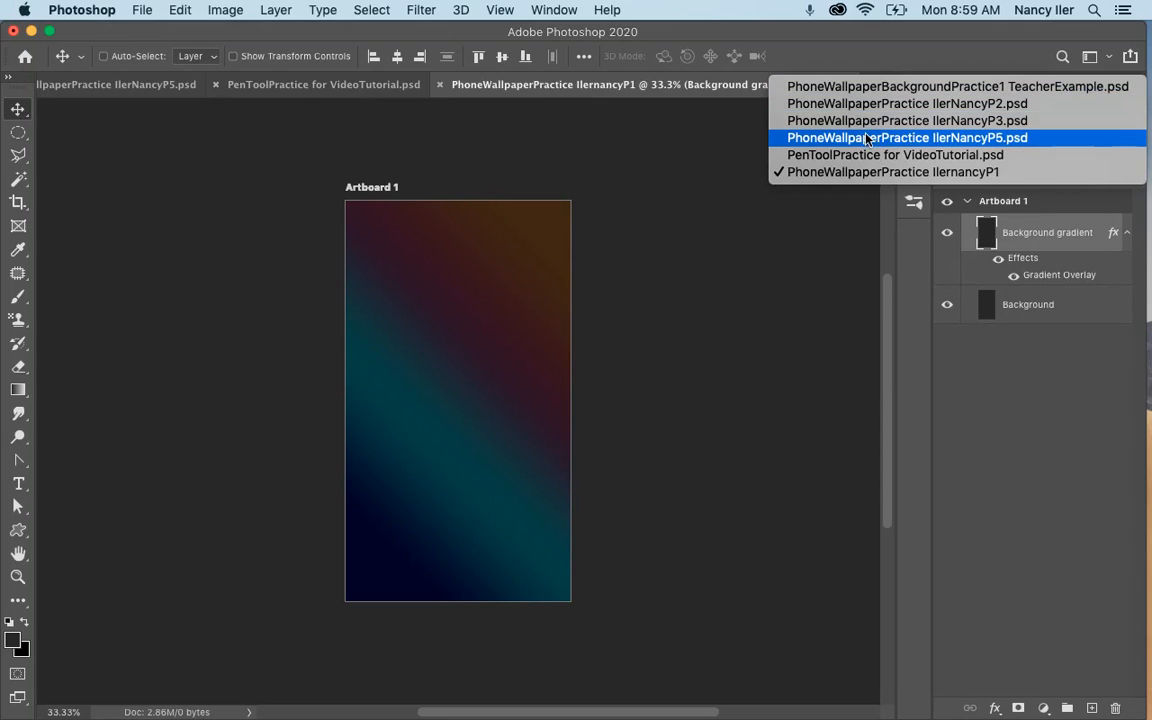
{"action": "left_click", "coordinate": [866, 139]}
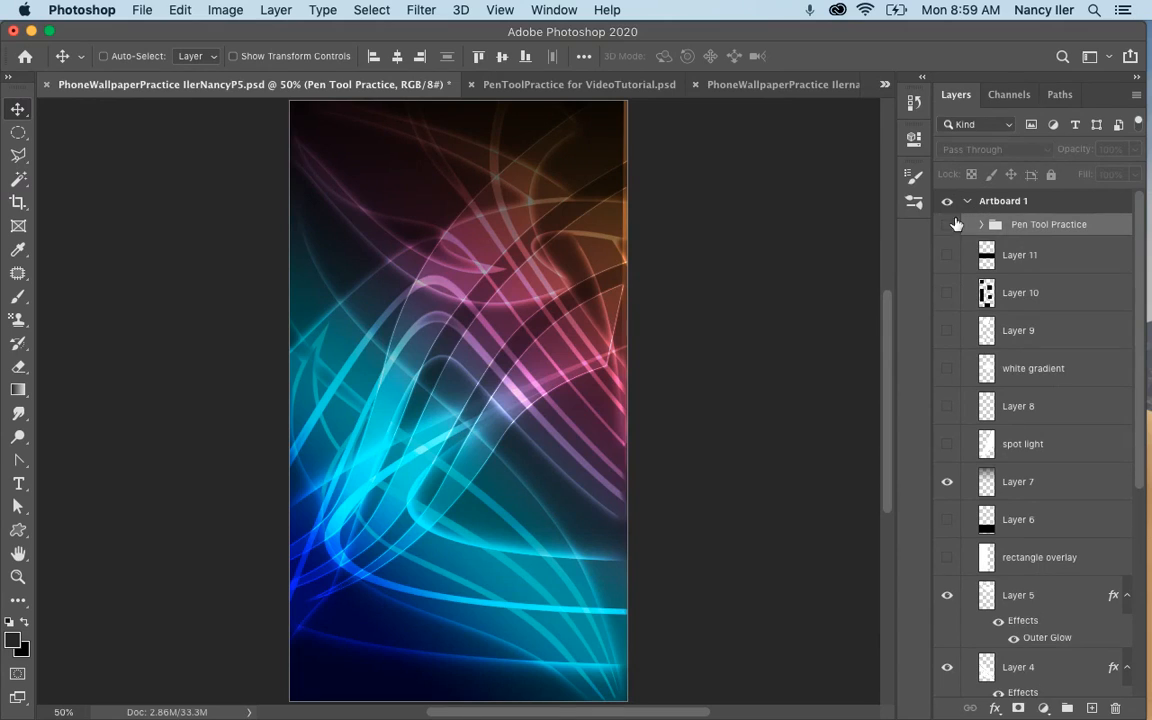
{"action": "left_click", "coordinate": [947, 224]}
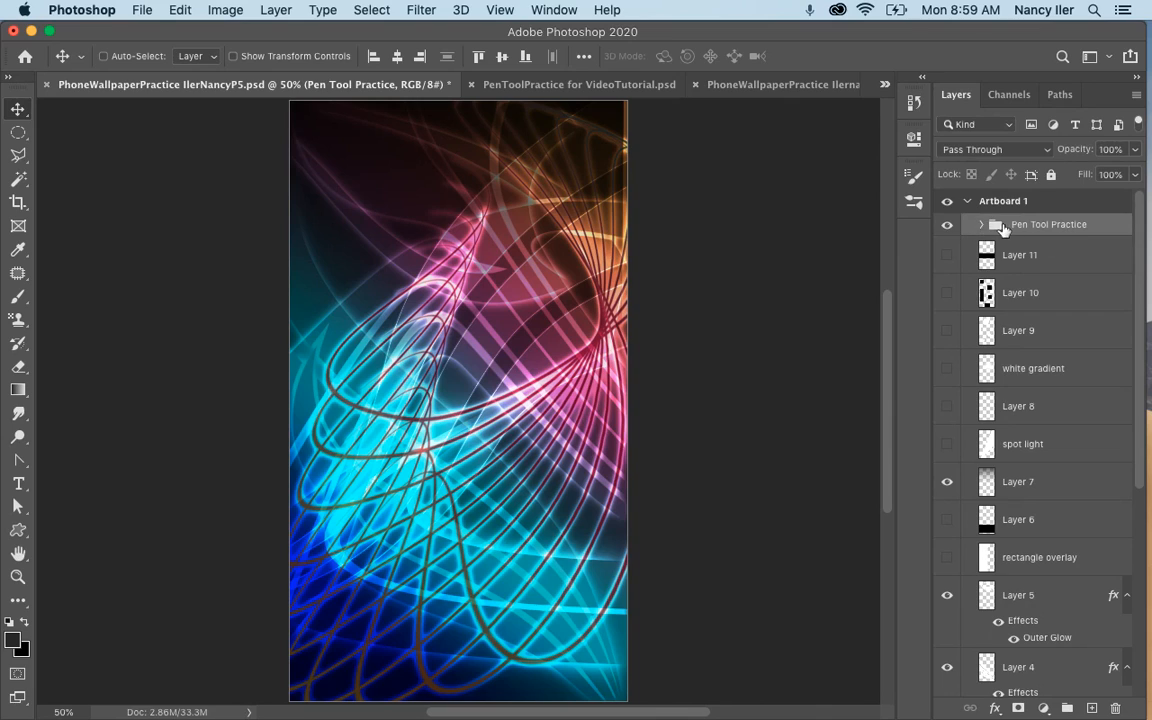
{"action": "left_click", "coordinate": [985, 225]}
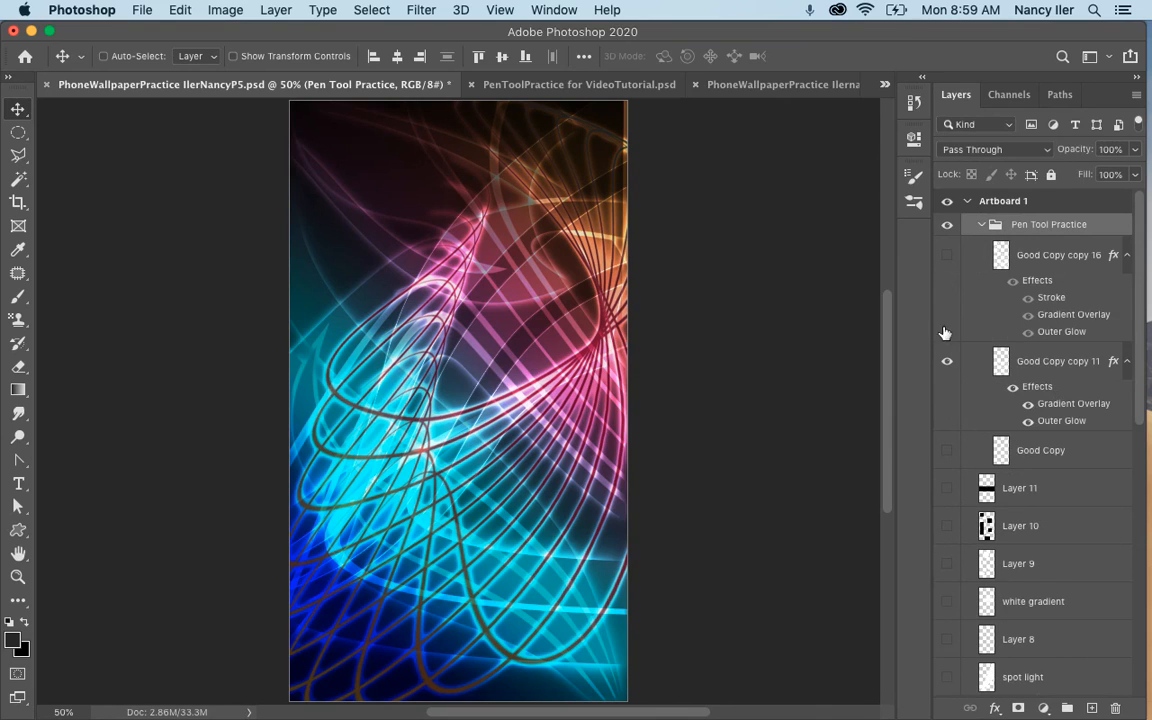
{"action": "left_click", "coordinate": [981, 225]}
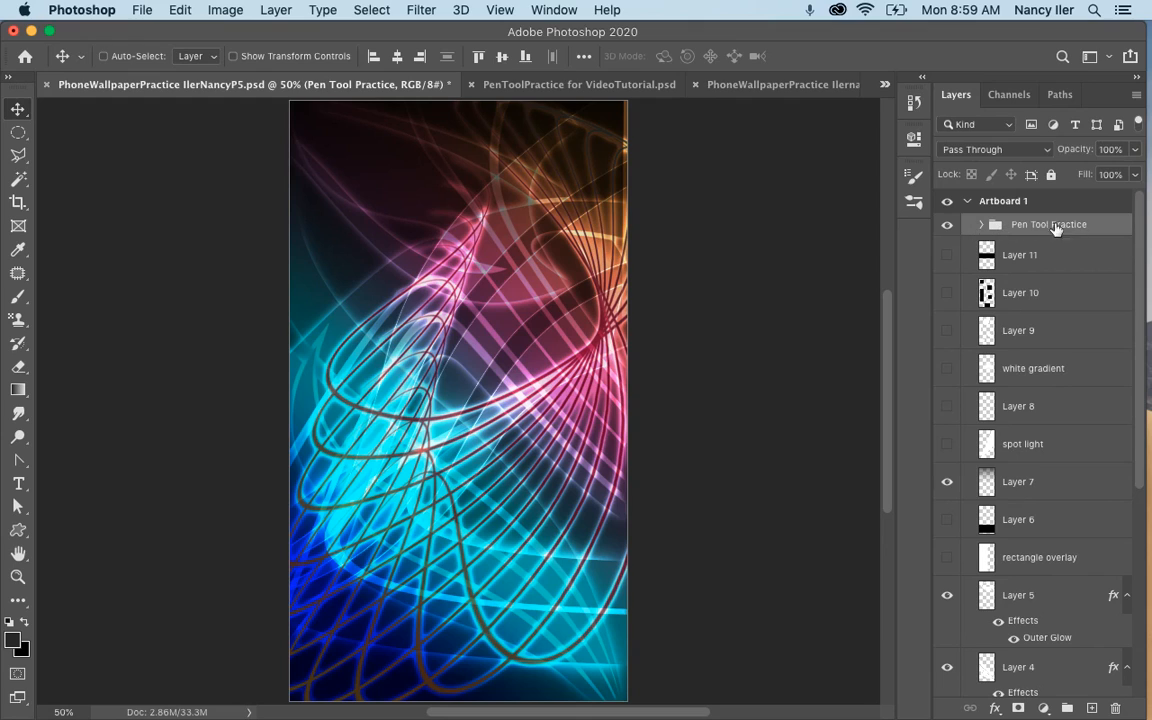
Compare the P5 wallpaper with and without the Pen Tool Practice group, leaving the group hidden.
{"action": "left_click", "coordinate": [948, 226]}
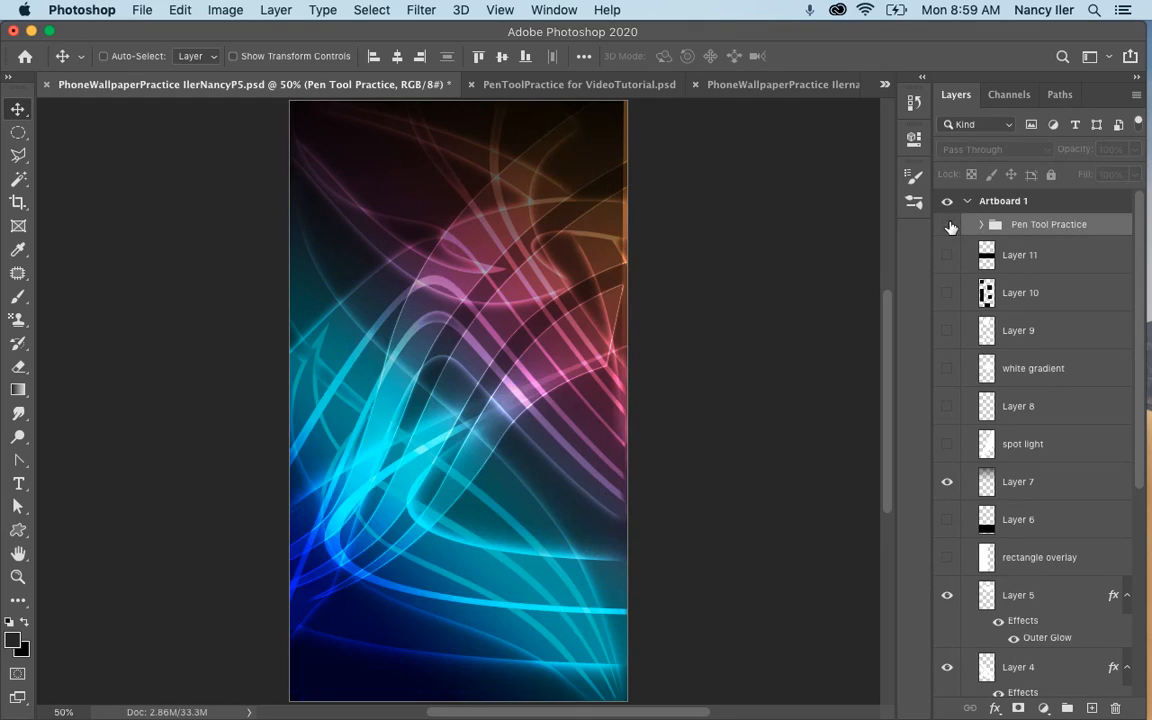
{"action": "left_click", "coordinate": [948, 226]}
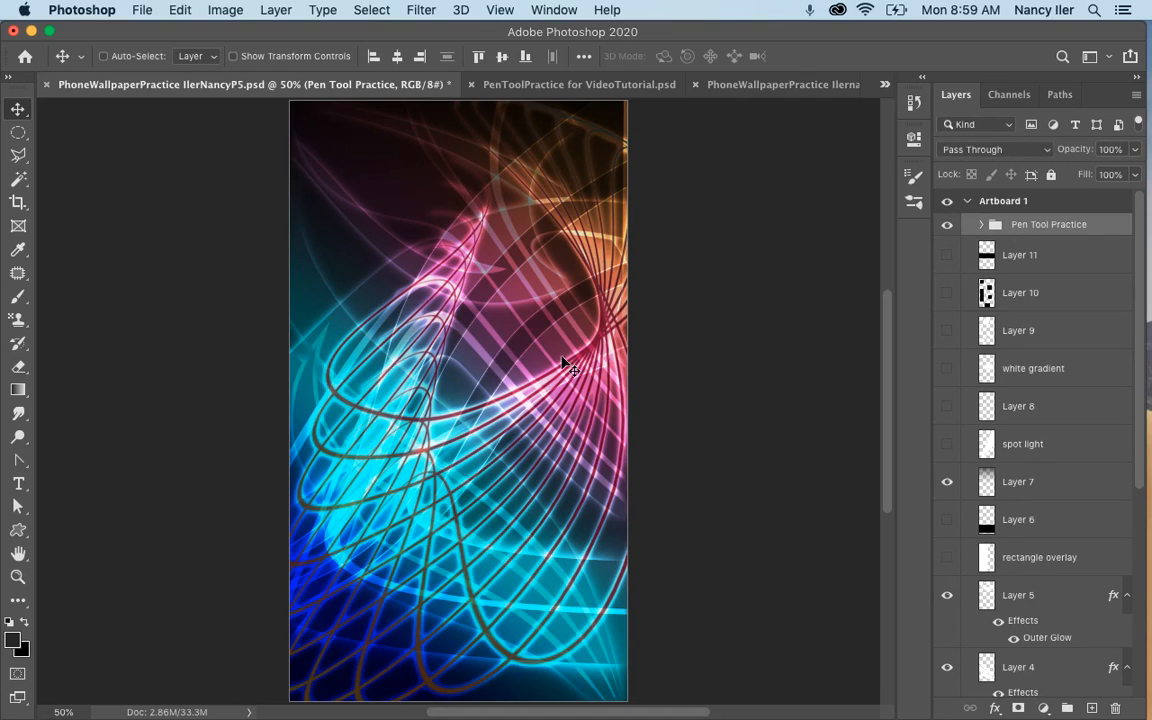
{"action": "left_click", "coordinate": [948, 226]}
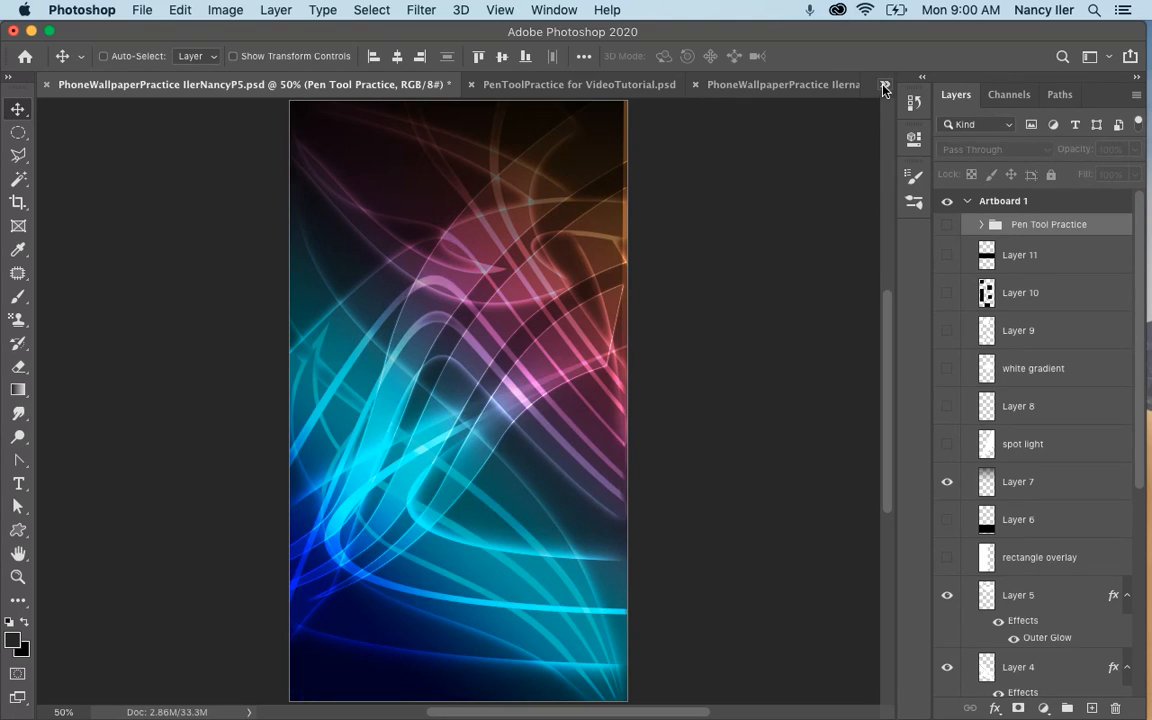
View the artwork in PenToolPractice for VideoTutorial.psd, and return to the P1 wallpaper document.
{"action": "left_click", "coordinate": [884, 87]}
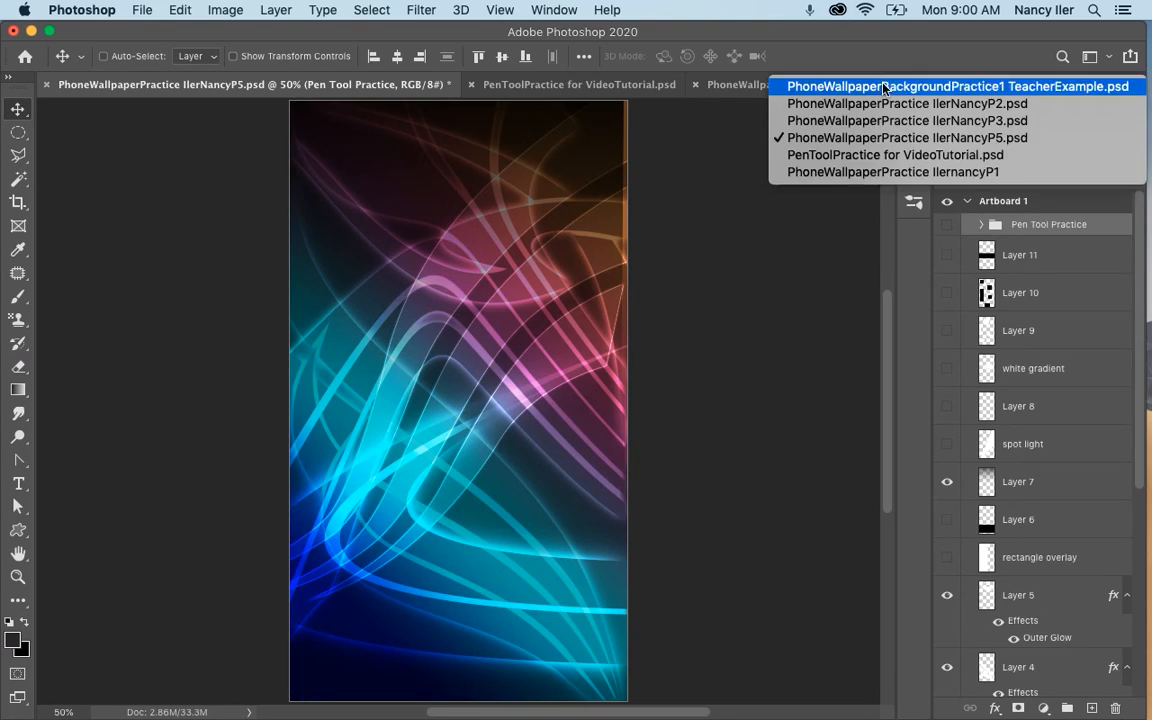
{"action": "left_click", "coordinate": [869, 164]}
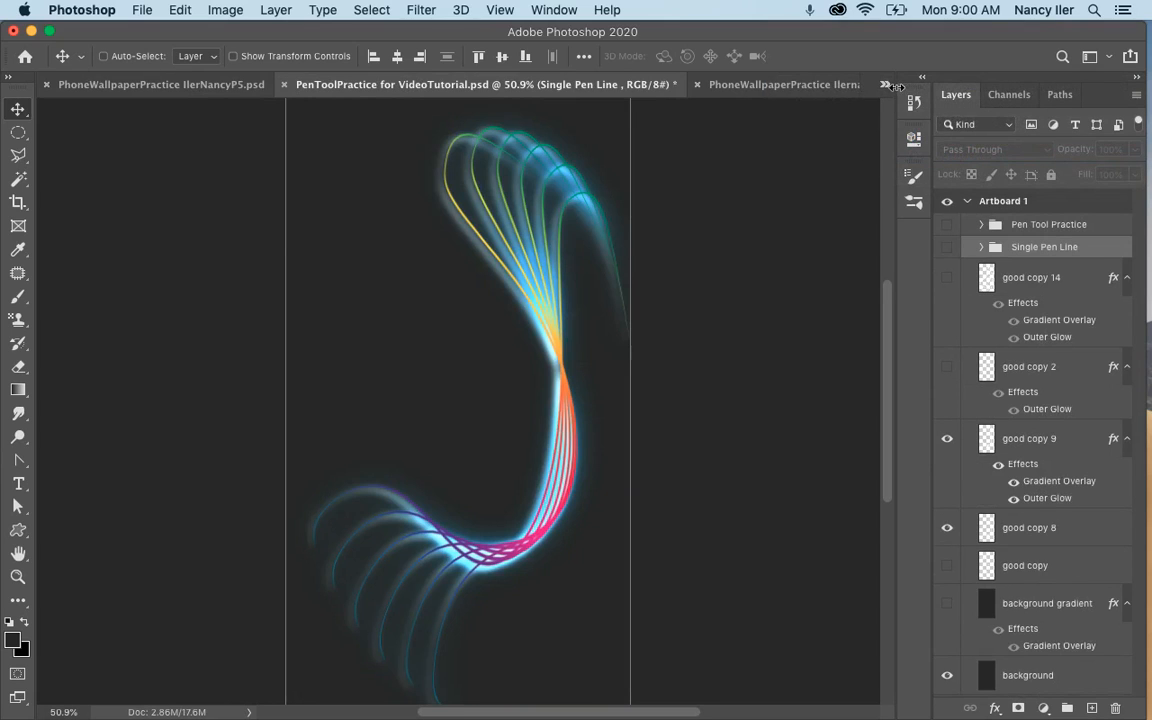
{"action": "left_click", "coordinate": [880, 84]}
{"action": "left_click", "coordinate": [790, 171]}
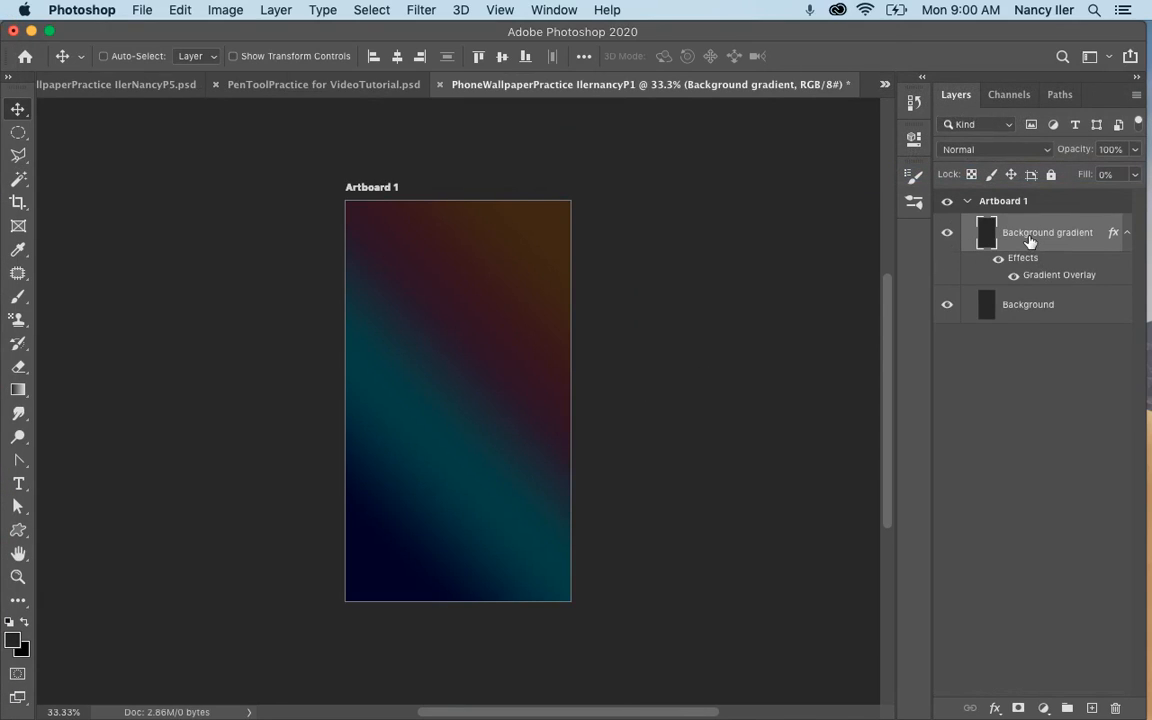
Add a new layer above the Background gradient layer and ready the Brush tool with white as the foreground color.
{"action": "left_click", "coordinate": [1093, 708]}
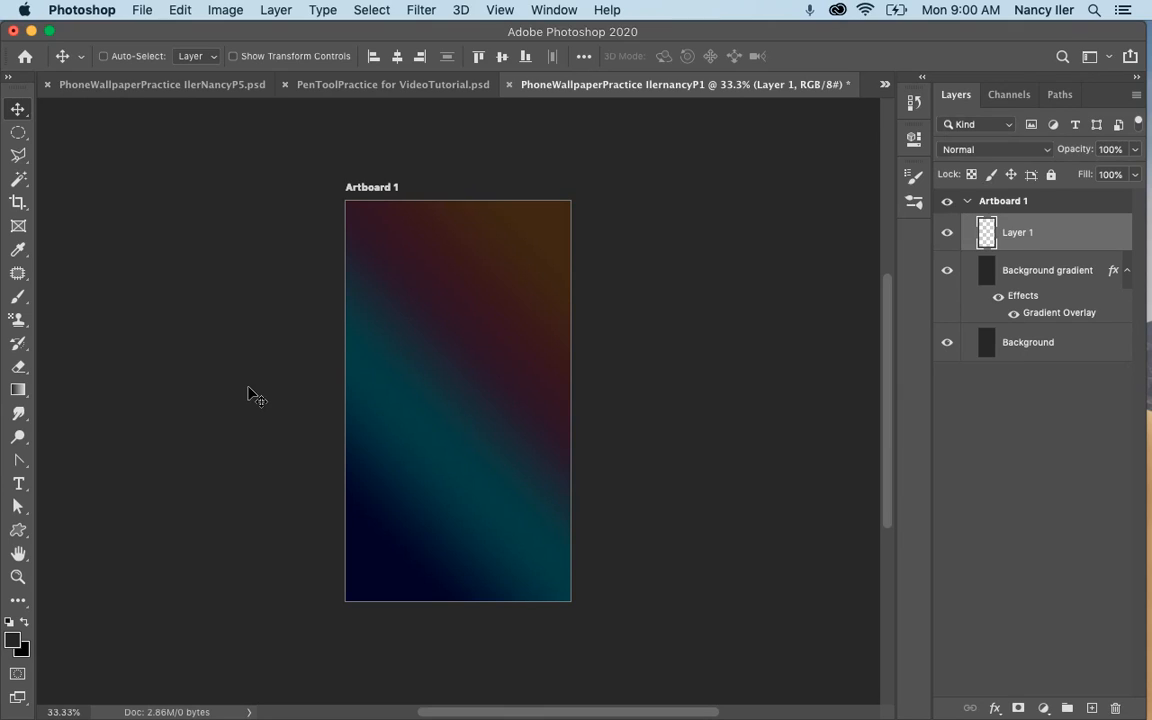
{"action": "key", "text": "d"}
{"action": "key", "text": "b"}
{"action": "key", "text": "x"}
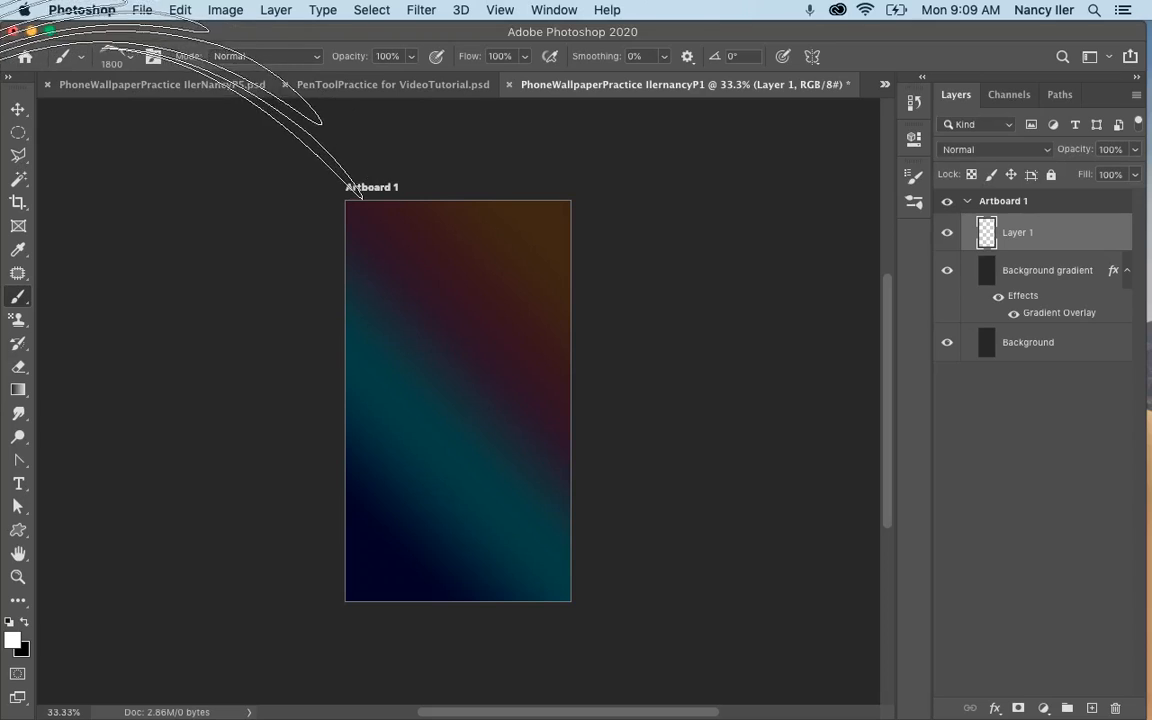
Choose the 1799 px double-banded Z-shaped brush from the ornamental brushes set.
{"action": "left_click", "coordinate": [122, 60]}
{"action": "scroll", "coordinate": [145, 260], "scroll_direction": "up", "scroll_amount": 2}
{"action": "scroll", "coordinate": [141, 262], "scroll_direction": "up", "scroll_amount": 1}
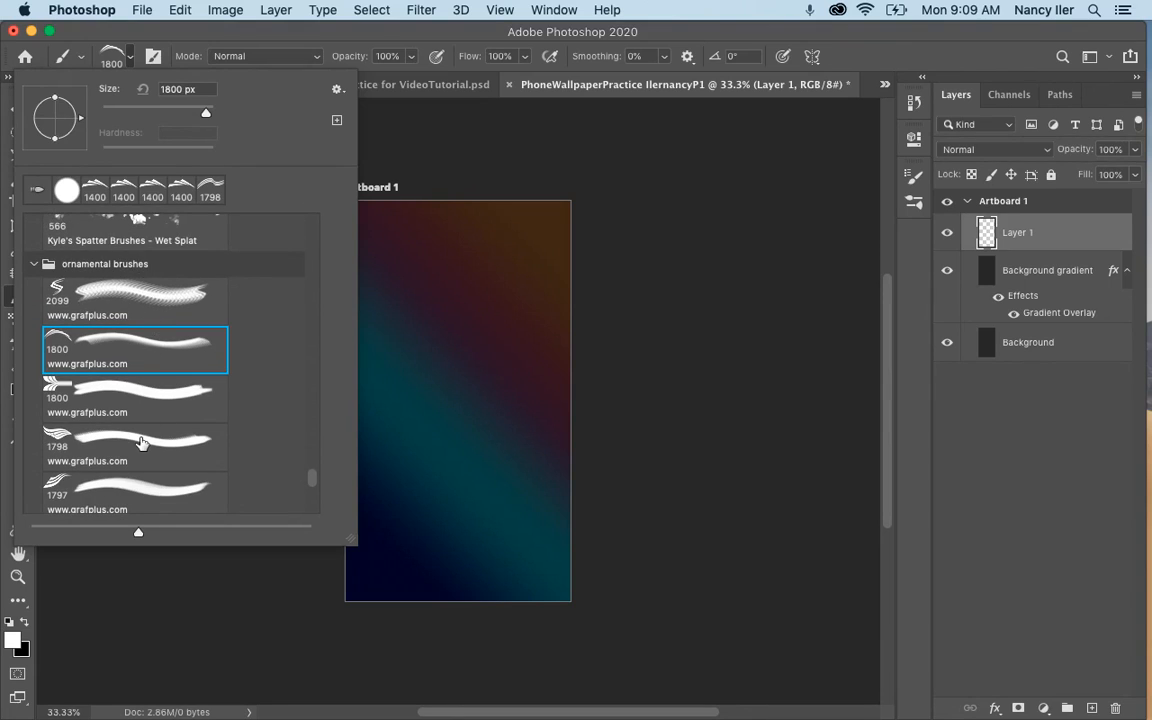
{"action": "scroll", "coordinate": [130, 400], "scroll_direction": "down", "scroll_amount": 5}
{"action": "scroll", "coordinate": [141, 444], "scroll_direction": "down", "scroll_amount": 6}
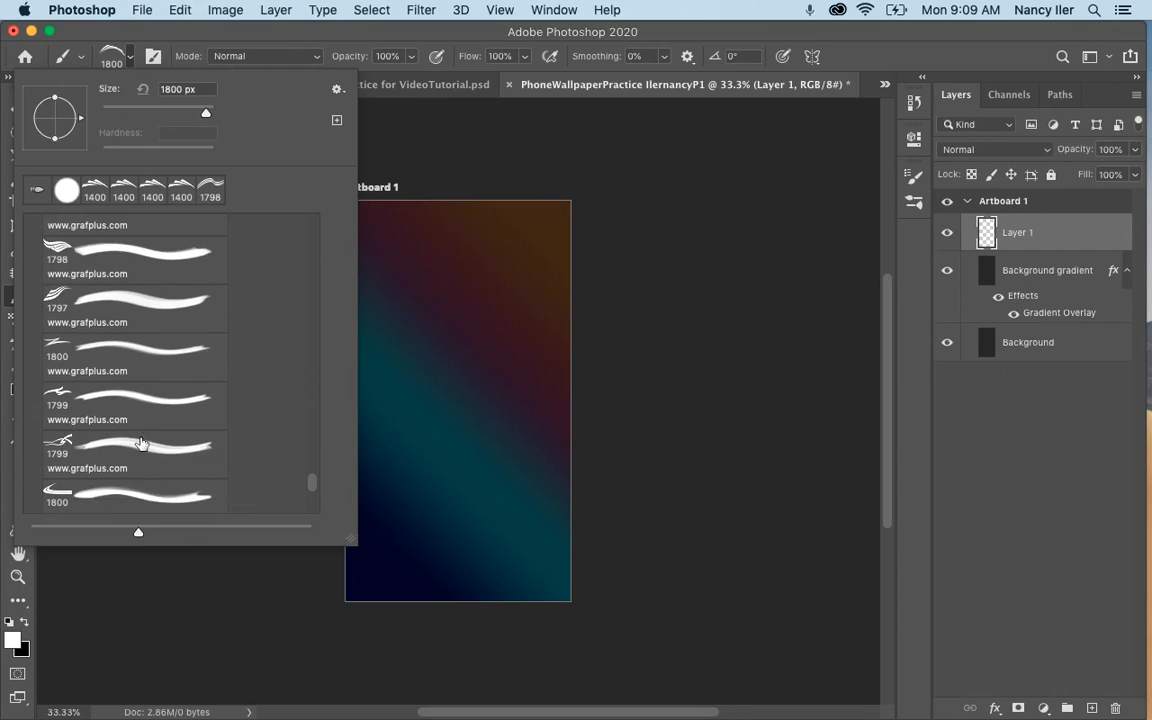
{"action": "scroll", "coordinate": [141, 444], "scroll_direction": "down", "scroll_amount": 1}
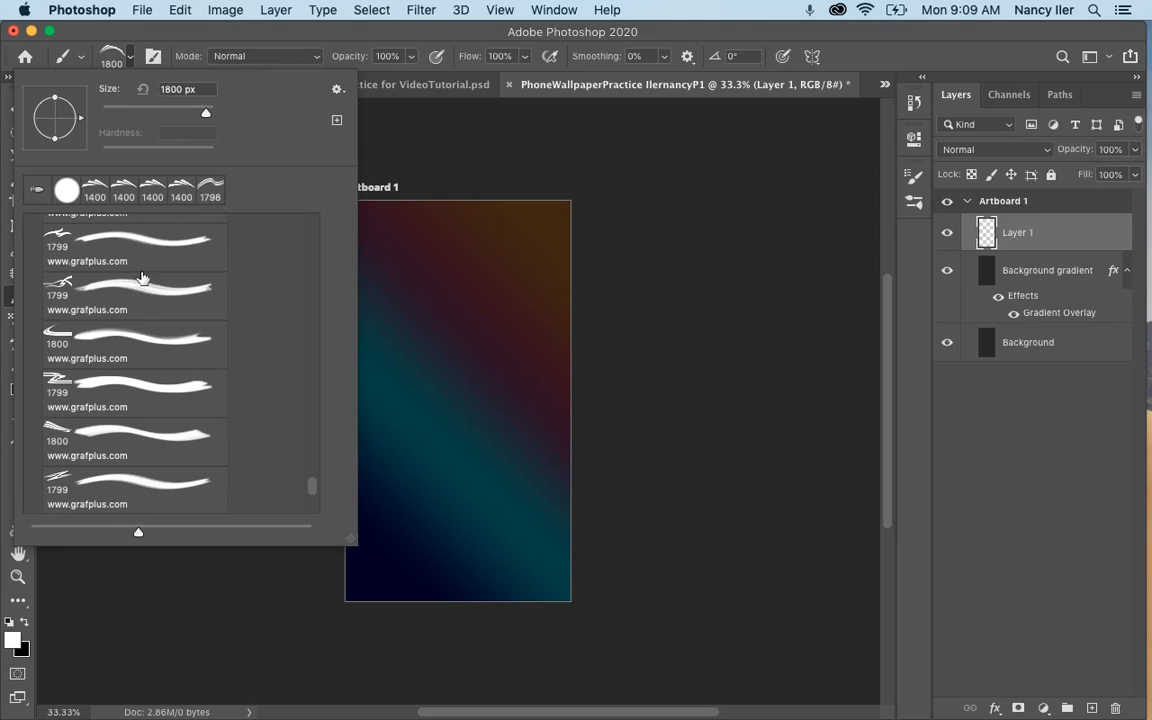
{"action": "scroll", "coordinate": [127, 303], "scroll_direction": "down", "scroll_amount": 3}
{"action": "left_click", "coordinate": [125, 345]}
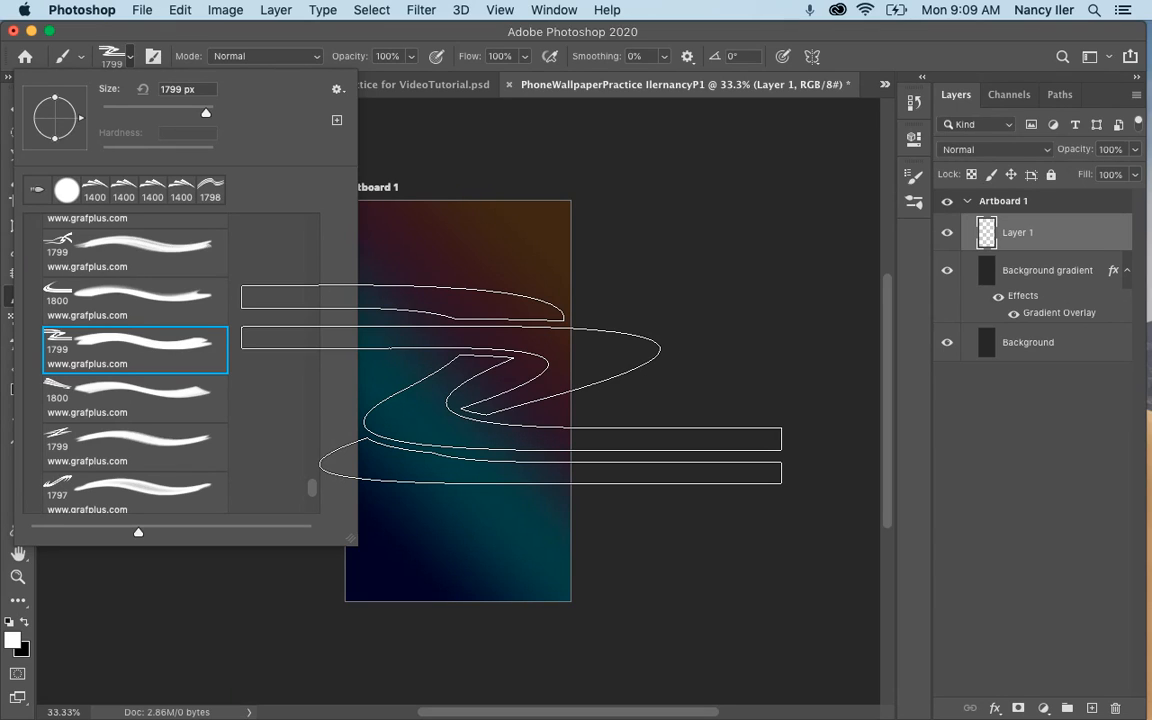
{"action": "key", "text": "Return"}
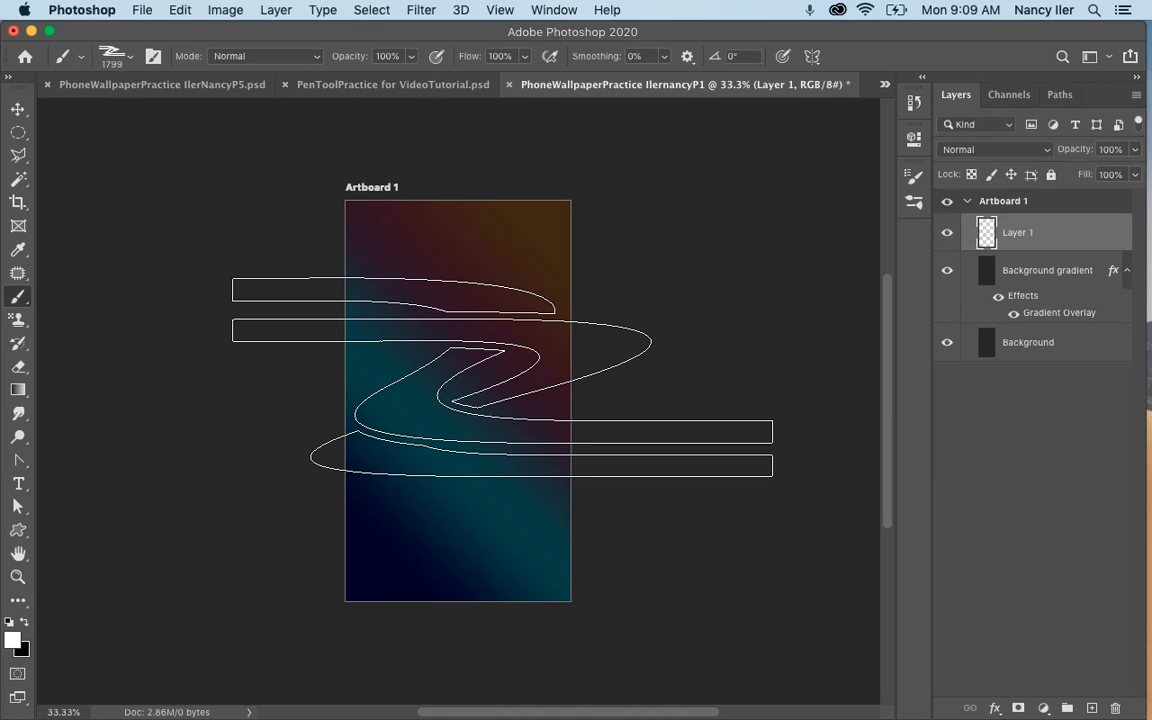
Reduce the ornamental brush's size to 1000 px.
{"action": "key", "text": "bracketleft"}
{"action": "key", "text": "bracketleft"}
{"action": "key", "text": "bracketleft"}
{"action": "key", "text": "bracketleft"}
{"action": "key", "text": "bracketleft"}
{"action": "key", "text": "bracketleft"}
{"action": "key", "text": "bracketleft"}
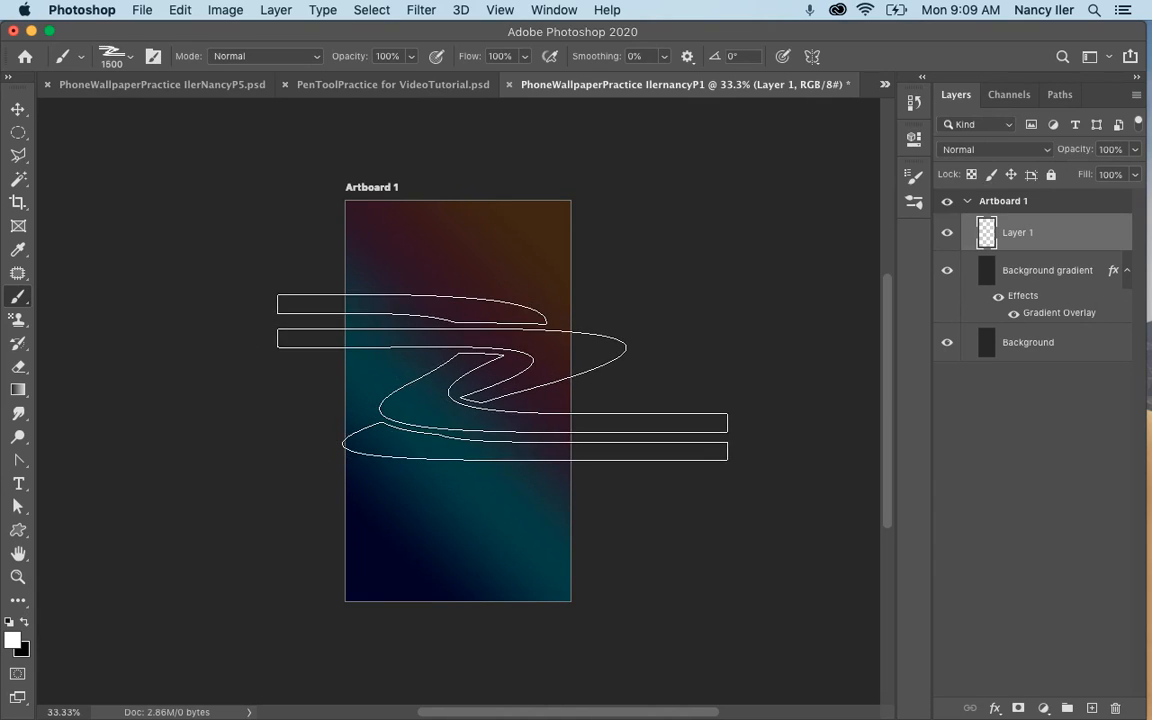
{"action": "key", "text": "bracketleft"}
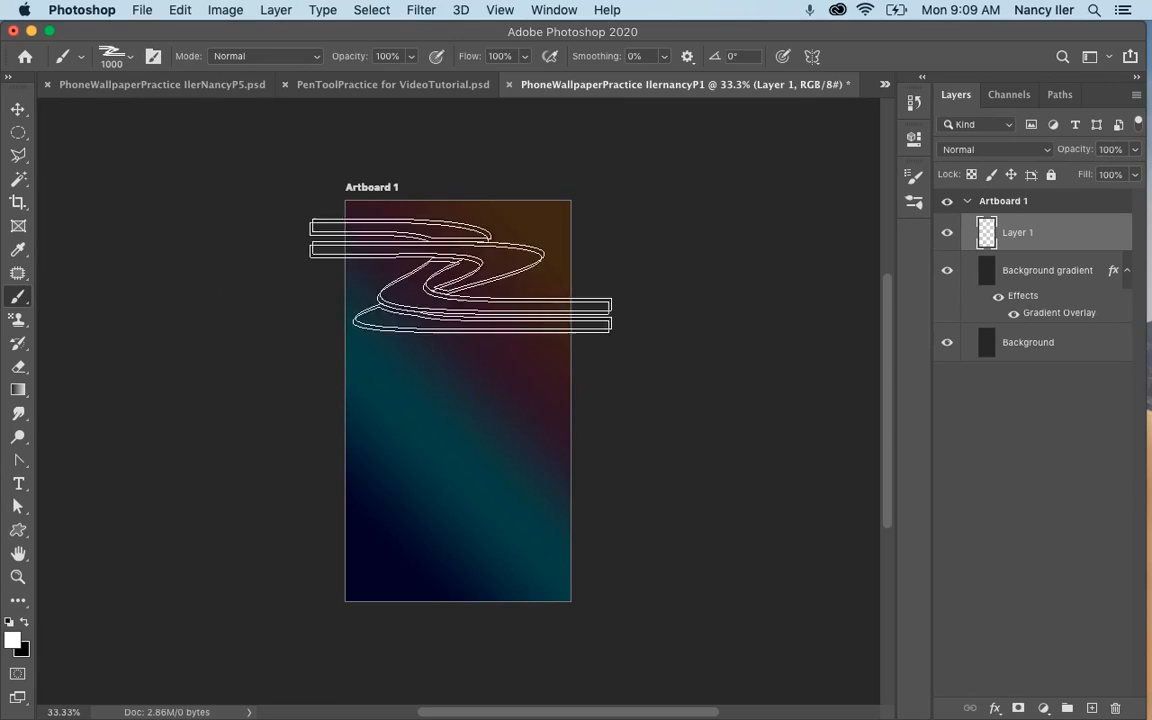
Tilt the brush tip to an angle of -26° and flatten its roundness to 39% in the brush settings.
{"action": "left_click", "coordinate": [153, 56]}
{"action": "left_click_drag", "start_coordinate": [884, 378], "coordinate": [881, 384]}
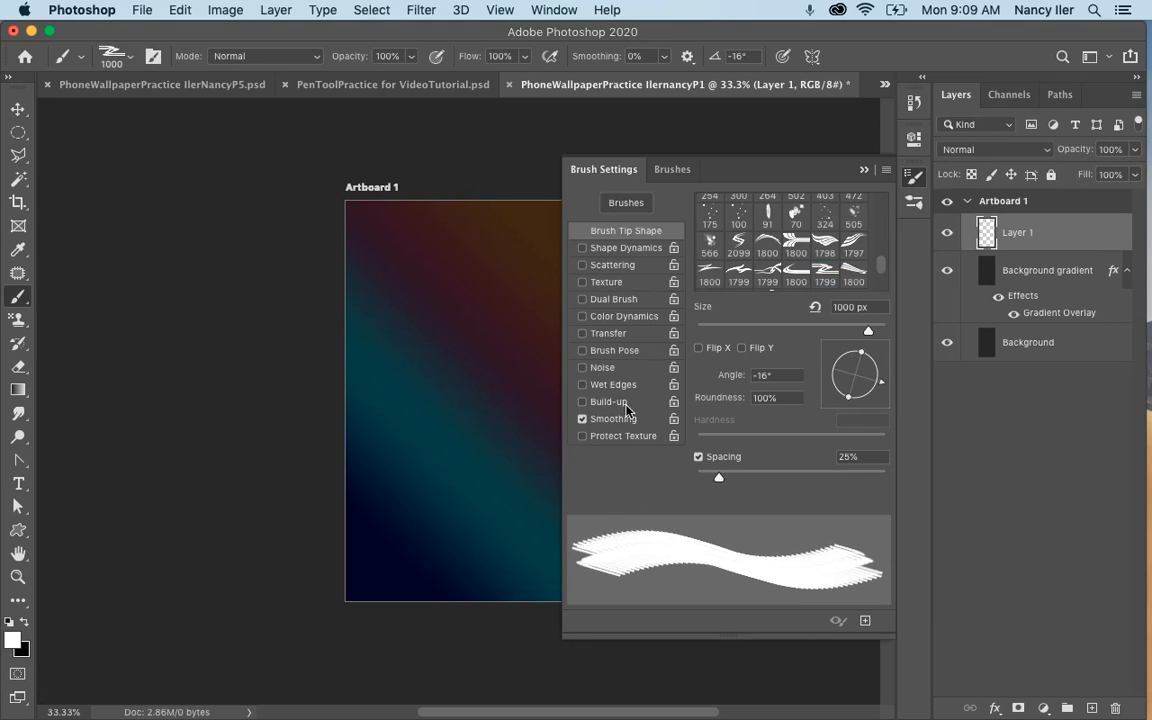
{"action": "left_click_drag", "start_coordinate": [884, 390], "coordinate": [874, 391]}
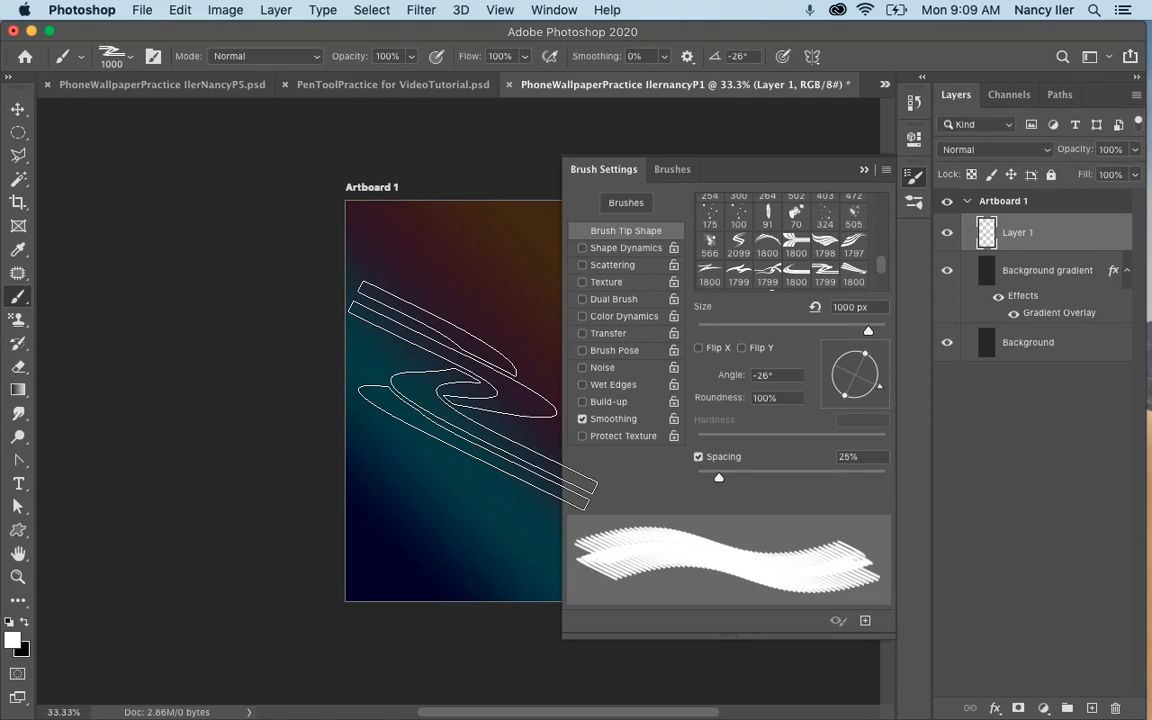
{"action": "left_click_drag", "start_coordinate": [862, 354], "coordinate": [859, 368]}
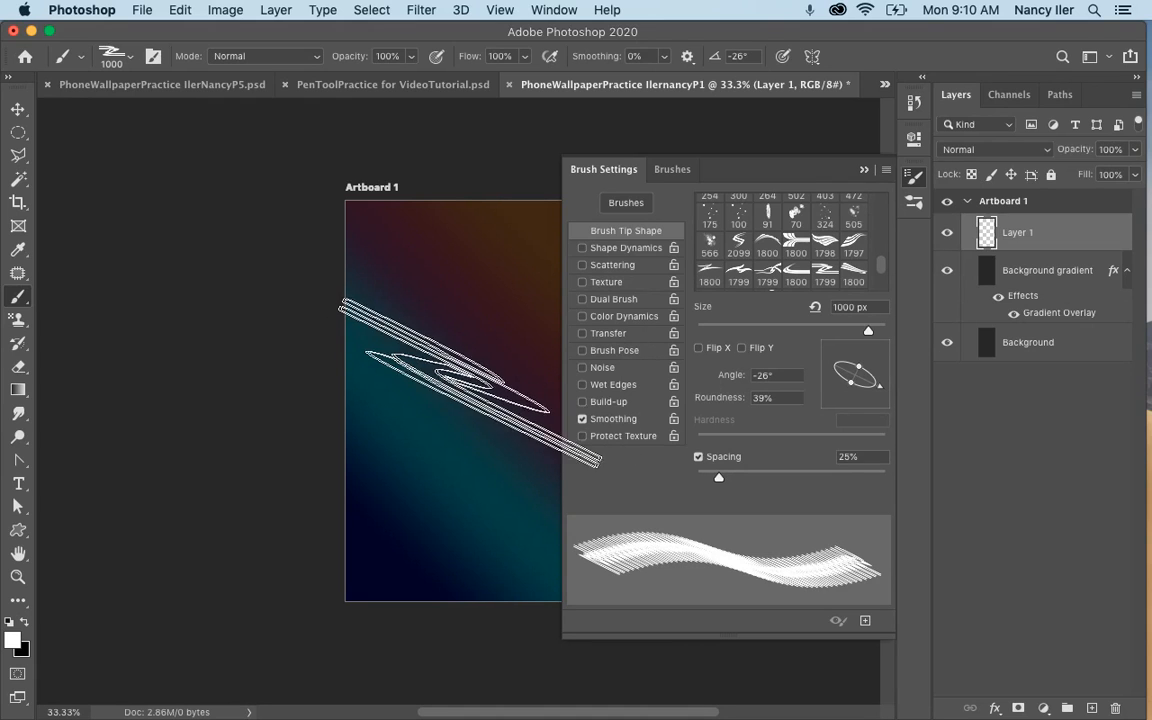
Set the brush tip's angle to -137° and its roundness to 100%, and close the brush settings.
{"action": "left_click", "coordinate": [828, 400]}
{"action": "left_click_drag", "start_coordinate": [828, 397], "coordinate": [884, 398]}
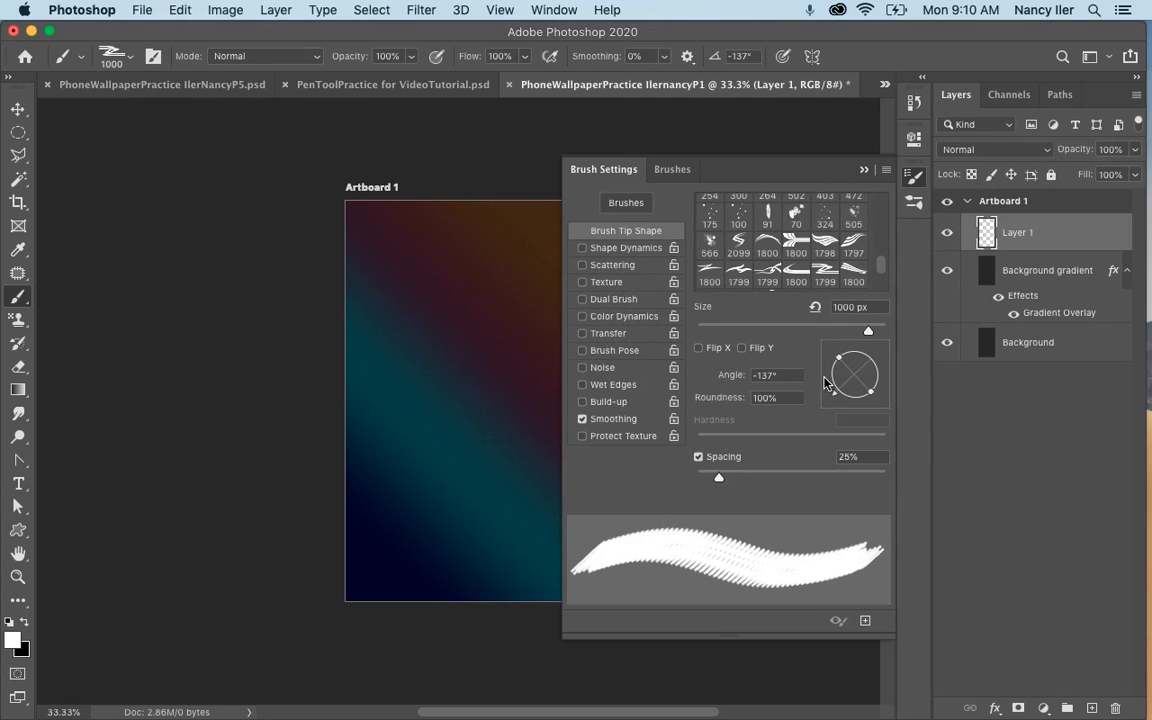
{"action": "left_click", "coordinate": [862, 175]}
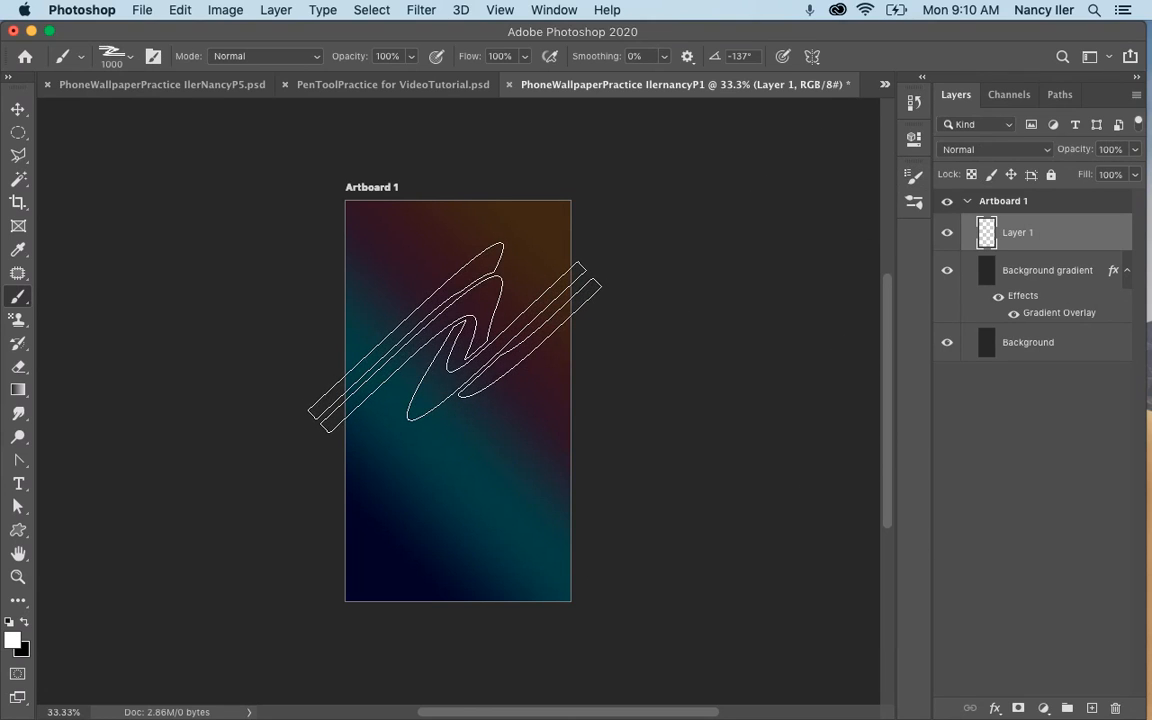
Rotate the brush tip in small increments to an angle of 151°.
{"action": "key", "text": "Right"}
{"action": "key", "text": "Right"}
{"action": "key", "text": "Right"}
{"action": "key", "text": "Right"}
{"action": "key", "text": "Right"}
{"action": "key", "text": "Right"}
{"action": "key", "text": "Right"}
{"action": "key", "text": "Right"}
{"action": "key", "text": "Right"}
{"action": "key", "text": "Right"}
{"action": "key", "text": "Right"}
{"action": "key", "text": "Right"}
{"action": "key", "text": "Right"}
{"action": "key", "text": "Right"}
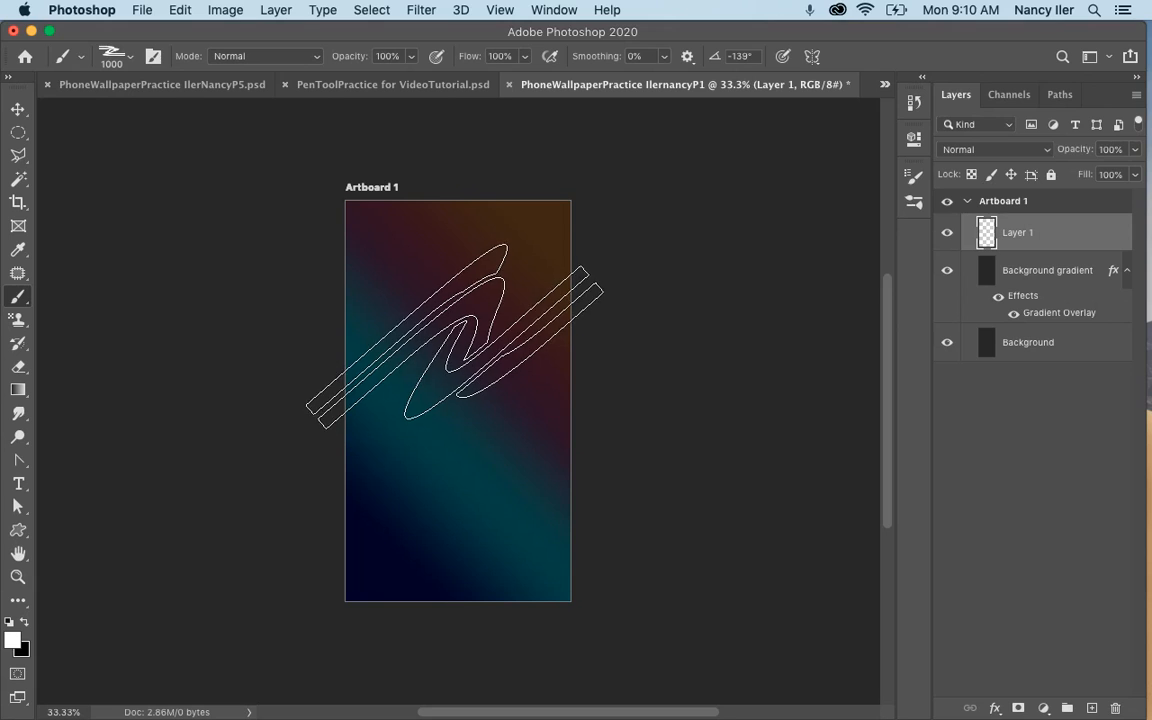
{"action": "key", "text": "Right"}
{"action": "key", "text": "Right"}
{"action": "key", "text": "Right"}
{"action": "key", "text": "Right"}
{"action": "key", "text": "Right"}
{"action": "key", "text": "Right"}
{"action": "key", "text": "Right"}
{"action": "key", "text": "Right"}
{"action": "key", "text": "Right"}
{"action": "key", "text": "Right"}
{"action": "key", "text": "Right"}
{"action": "key", "text": "Right"}
{"action": "key", "text": "Right"}
{"action": "key", "text": "Right"}
{"action": "key", "text": "Right"}
{"action": "key", "text": "Right"}
{"action": "key", "text": "Right"}
{"action": "key", "text": "Right"}
{"action": "key", "text": "Right"}
{"action": "key", "text": "Right"}
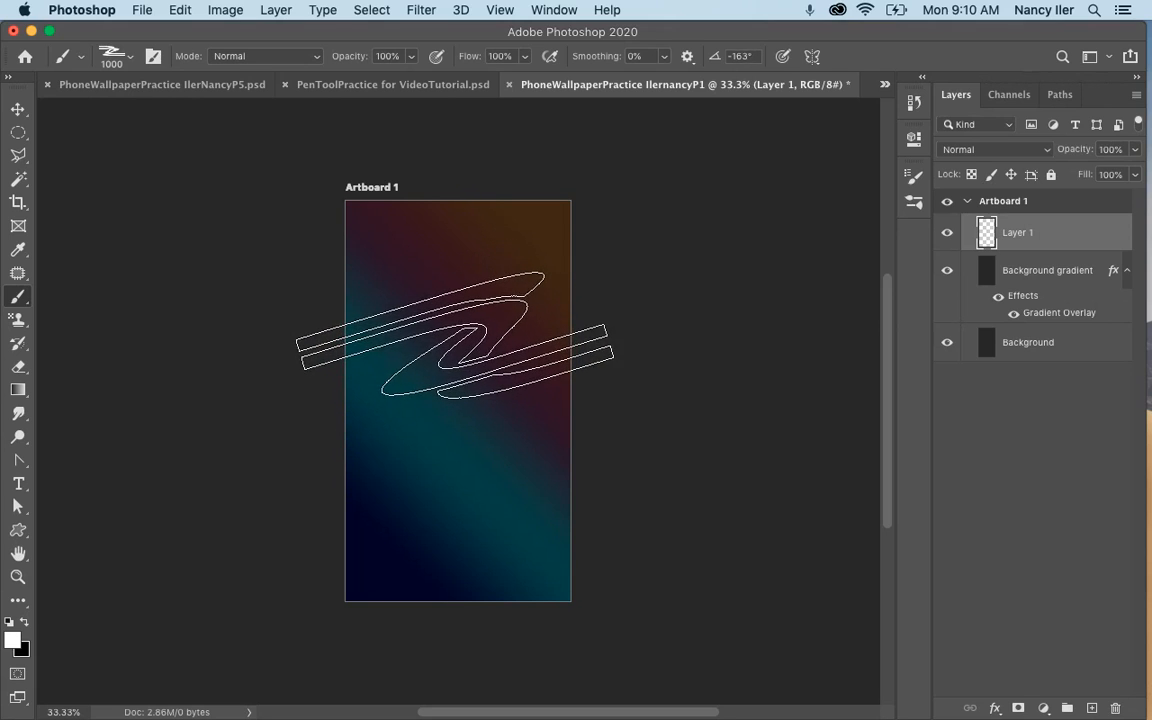
{"action": "key", "text": "Right"}
{"action": "key", "text": "Right"}
{"action": "key", "text": "Right"}
{"action": "key", "text": "Right"}
{"action": "key", "text": "Right"}
{"action": "key", "text": "Right"}
{"action": "key", "text": "Right"}
{"action": "key", "text": "Right"}
{"action": "key", "text": "Right"}
{"action": "key", "text": "Right"}
{"action": "key", "text": "Right"}
{"action": "key", "text": "Right"}
{"action": "key", "text": "Right"}
{"action": "key", "text": "Right"}
{"action": "key", "text": "Right"}
{"action": "key", "text": "Right"}
{"action": "key", "text": "Right"}
{"action": "key", "text": "Right"}
{"action": "key", "text": "Right"}
{"action": "key", "text": "Right"}
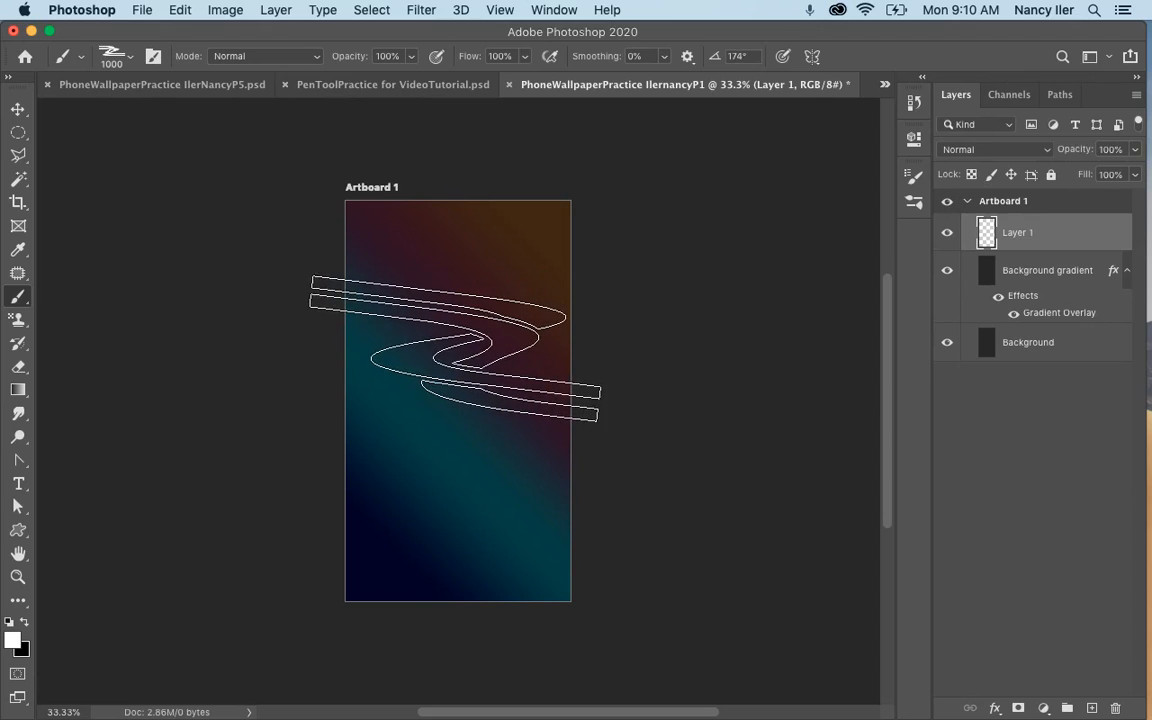
{"action": "key", "text": "Right"}
{"action": "key", "text": "Right"}
{"action": "key", "text": "Right"}
{"action": "key", "text": "Right"}
{"action": "key", "text": "Right"}
{"action": "key", "text": "Right"}
{"action": "key", "text": "Right"}
{"action": "key", "text": "Right"}
{"action": "key", "text": "Right"}
{"action": "key", "text": "Right"}
{"action": "key", "text": "Right"}
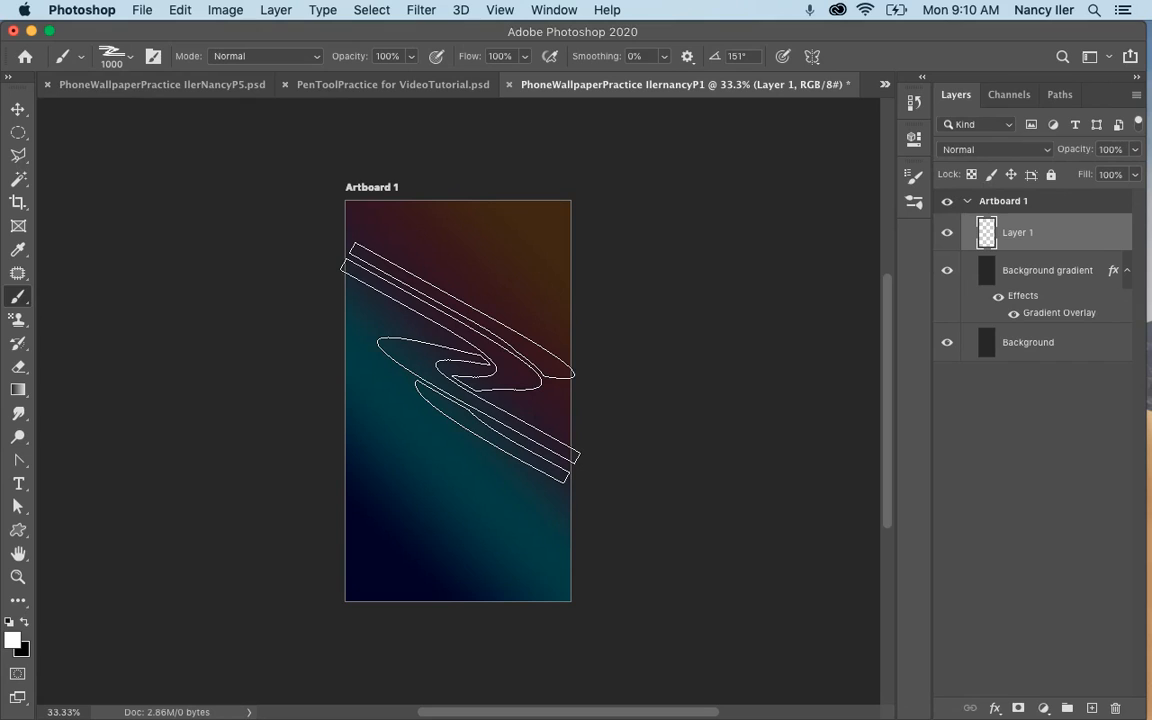
Stamp the white brush shape once across the middle of the artboard on Layer 1, at 1200 px and a 179° tip angle.
{"action": "key", "text": "bracketright"}
{"action": "key", "text": "bracketright"}
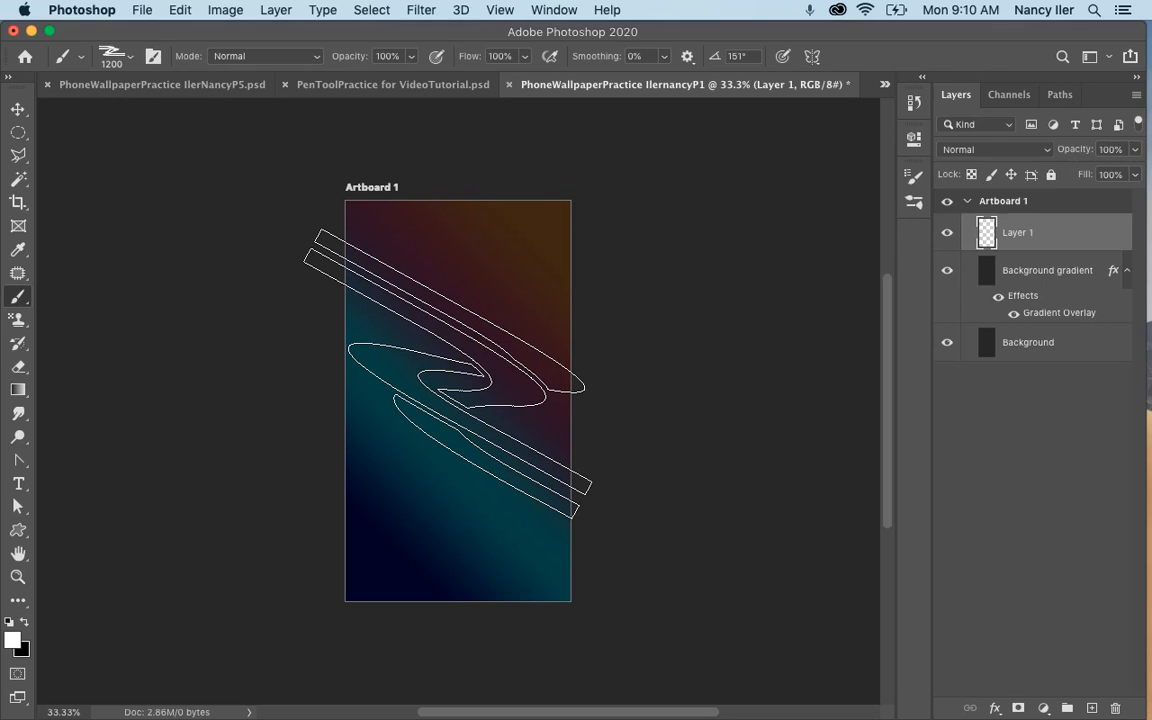
{"action": "key", "text": "Right"}
{"action": "key", "text": "Right"}
{"action": "key", "text": "Right"}
{"action": "key", "text": "Right"}
{"action": "key", "text": "Right"}
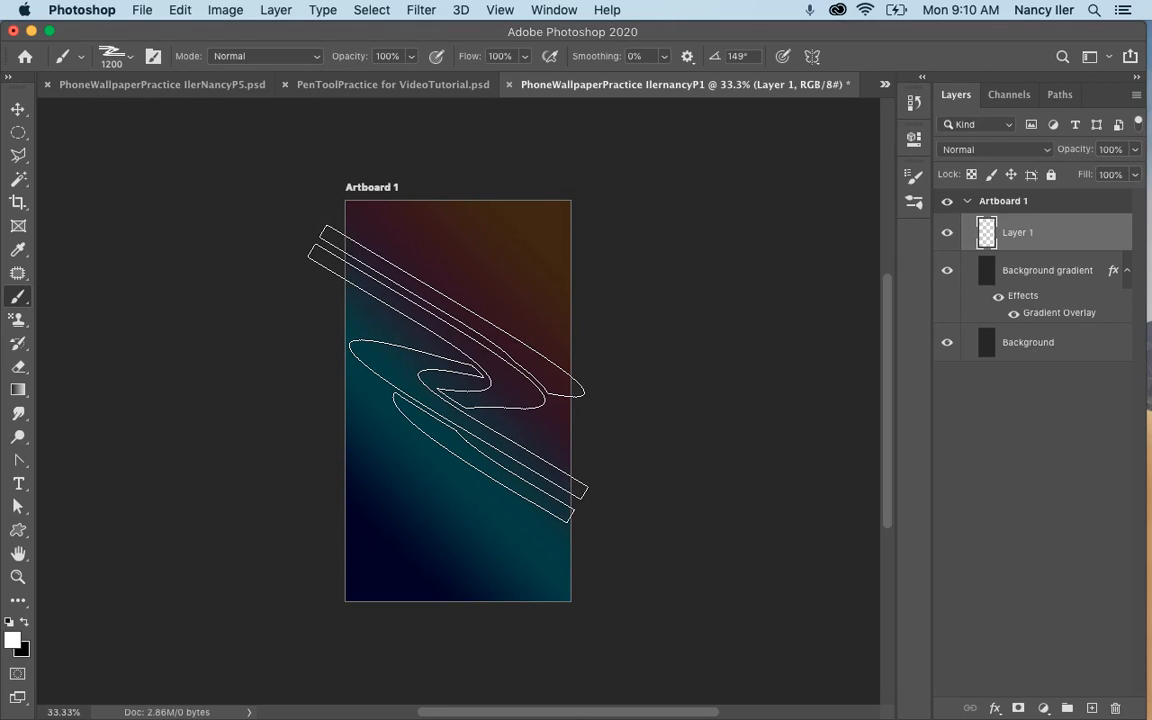
{"action": "key", "text": "Right"}
{"action": "key", "text": "Right"}
{"action": "key", "text": "Right"}
{"action": "key", "text": "Right"}
{"action": "key", "text": "Right"}
{"action": "key", "text": "Right"}
{"action": "key", "text": "Right"}
{"action": "key", "text": "Right"}
{"action": "key", "text": "Right"}
{"action": "key", "text": "Right"}
{"action": "key", "text": "Right"}
{"action": "key", "text": "Right"}
{"action": "key", "text": "Right"}
{"action": "key", "text": "Right"}
{"action": "key", "text": "Right"}
{"action": "key", "text": "Right"}
{"action": "key", "text": "Right"}
{"action": "key", "text": "Right"}
{"action": "key", "text": "Right"}
{"action": "key", "text": "Right"}
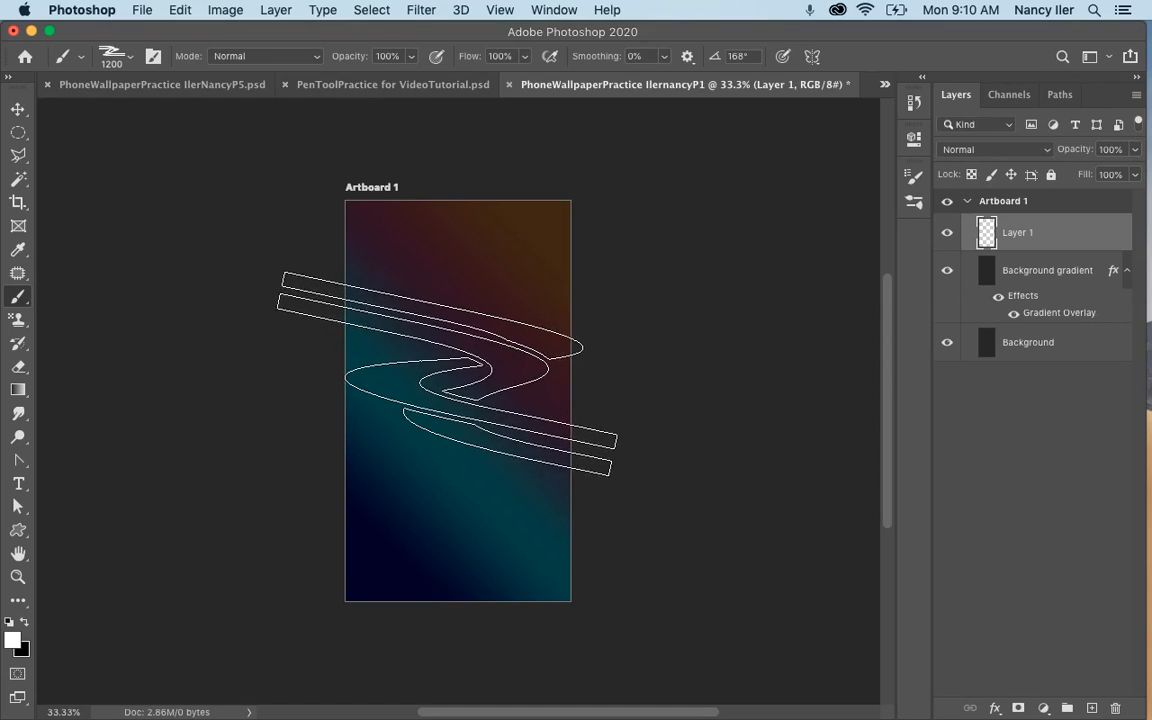
{"action": "key", "text": "Left"}
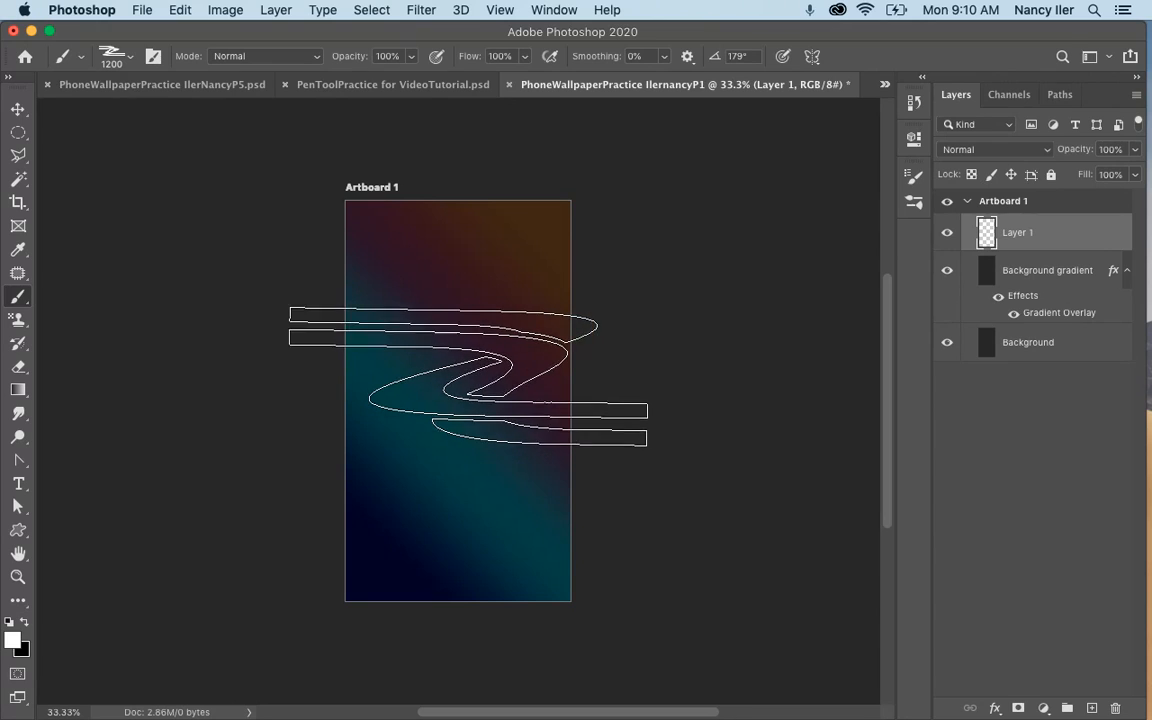
{"action": "left_click", "coordinate": [469, 380]}
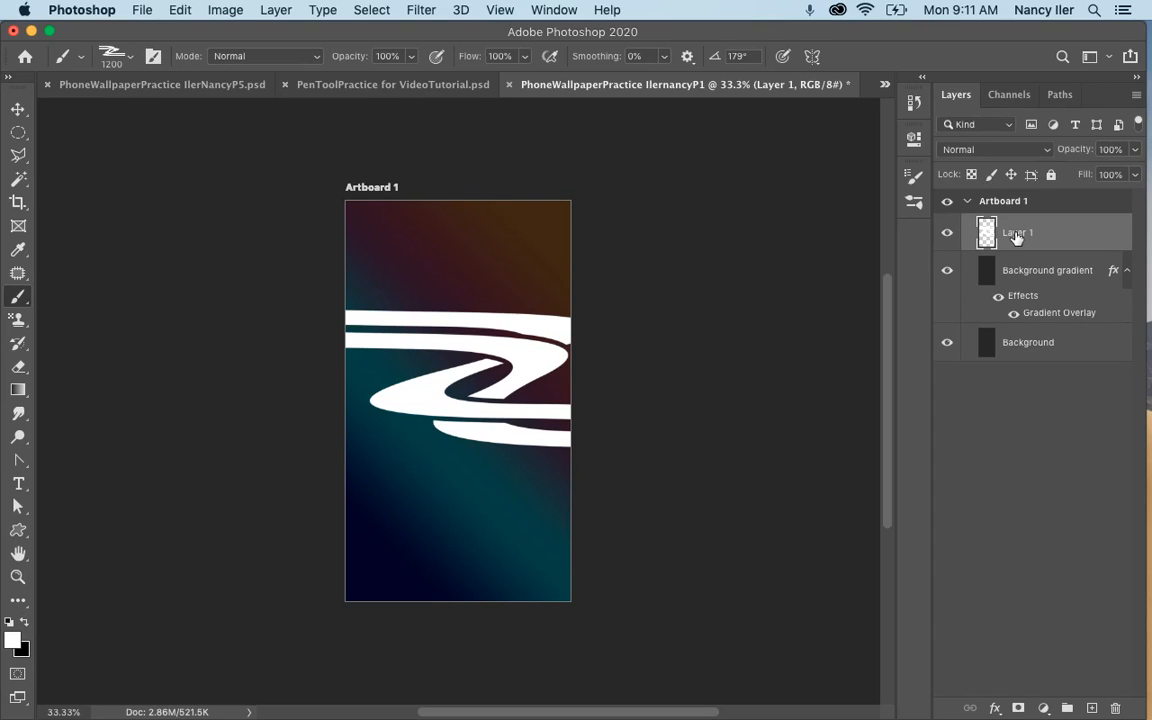
Set Layer 1's blend mode to Color Dodge and its fill opacity to 41% in the layer's blending options.
{"action": "right_click", "coordinate": [1016, 236]}
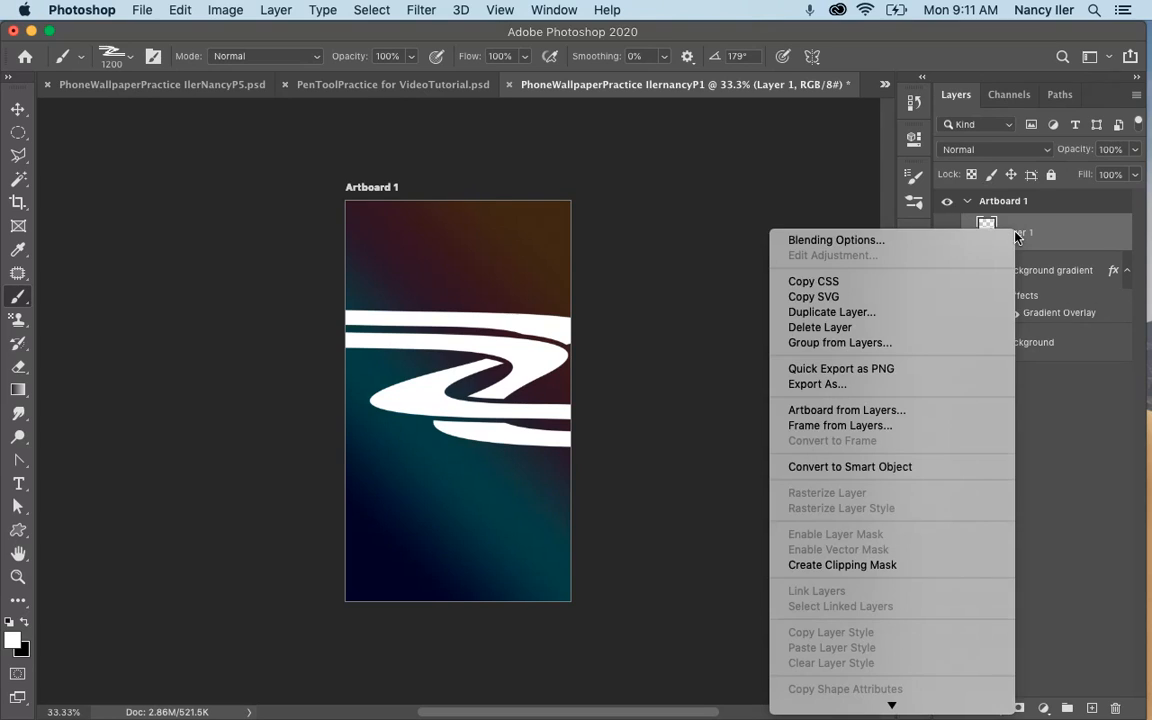
{"action": "left_click", "coordinate": [884, 248]}
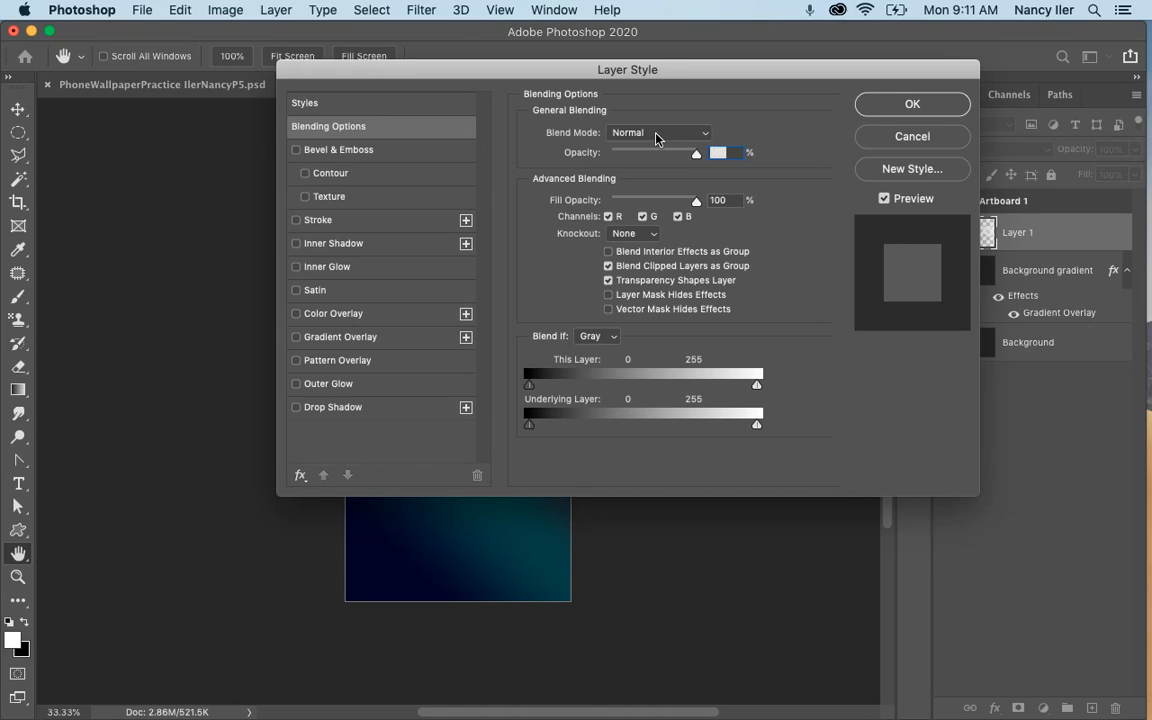
{"action": "left_click", "coordinate": [657, 135]}
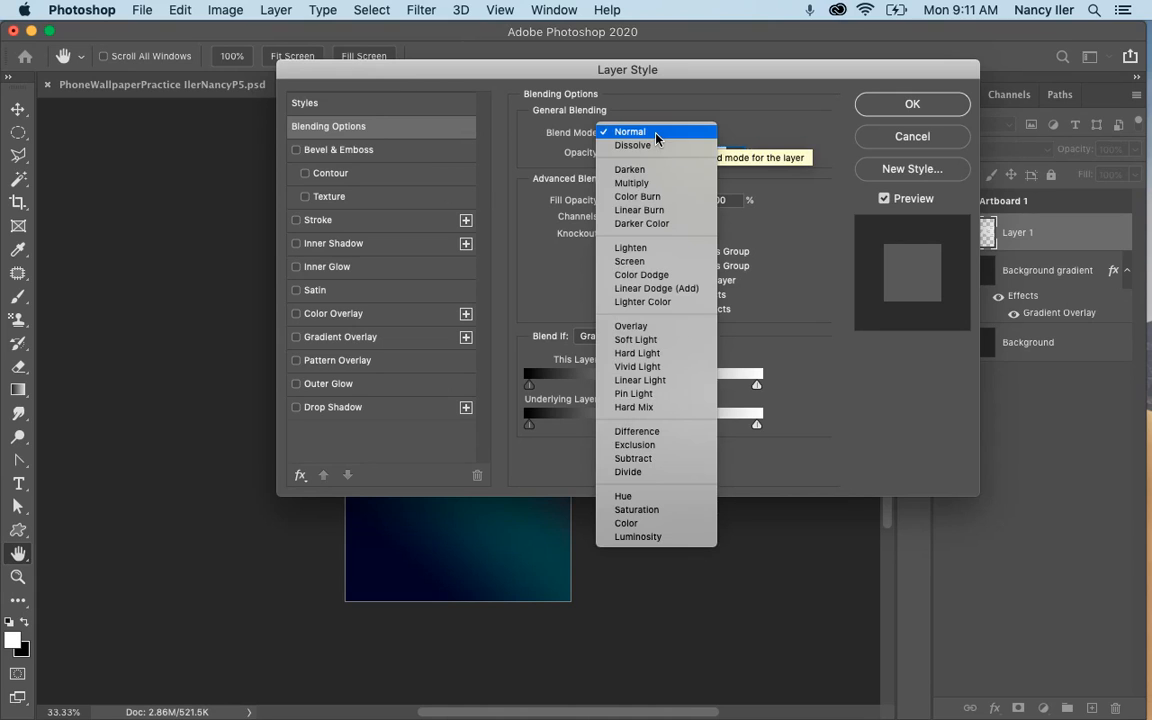
{"action": "left_click", "coordinate": [650, 274]}
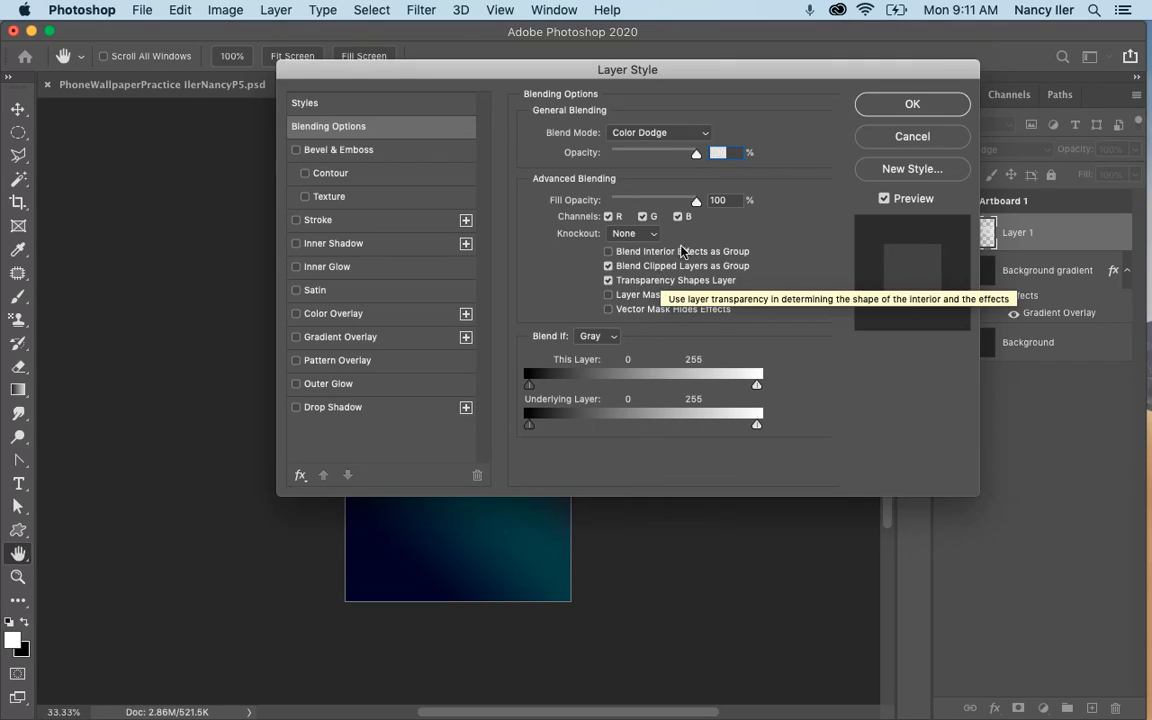
{"action": "left_click", "coordinate": [698, 156]}
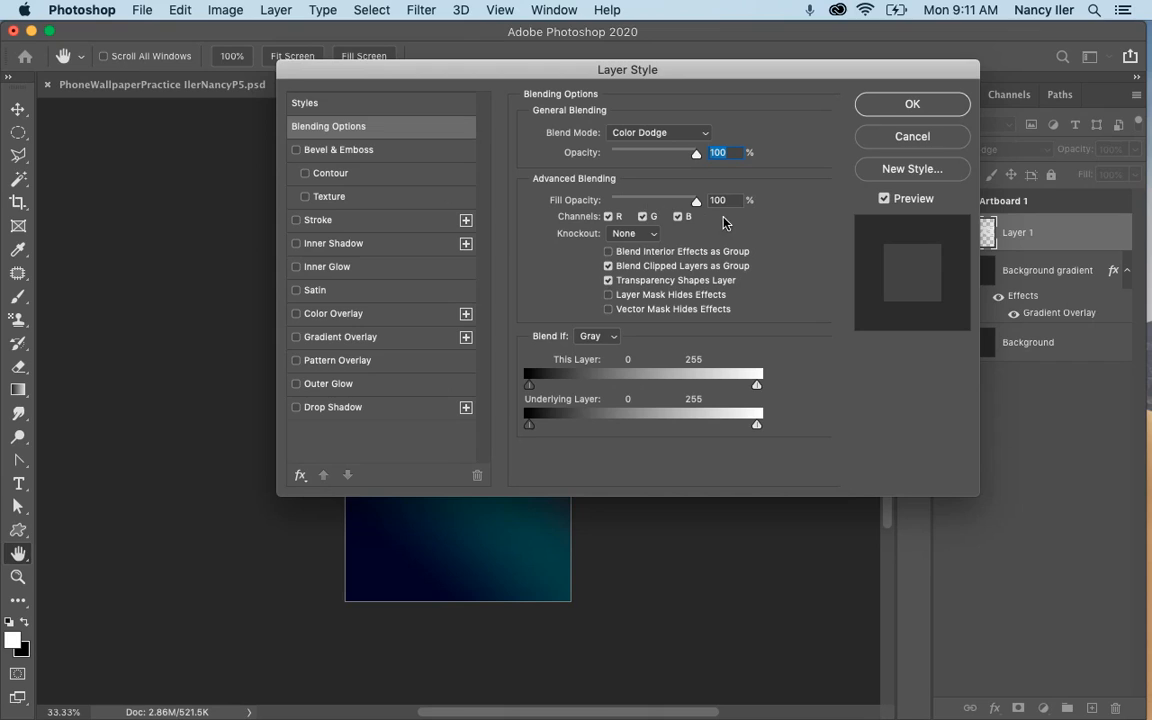
{"action": "left_click_drag", "start_coordinate": [697, 200], "coordinate": [643, 203]}
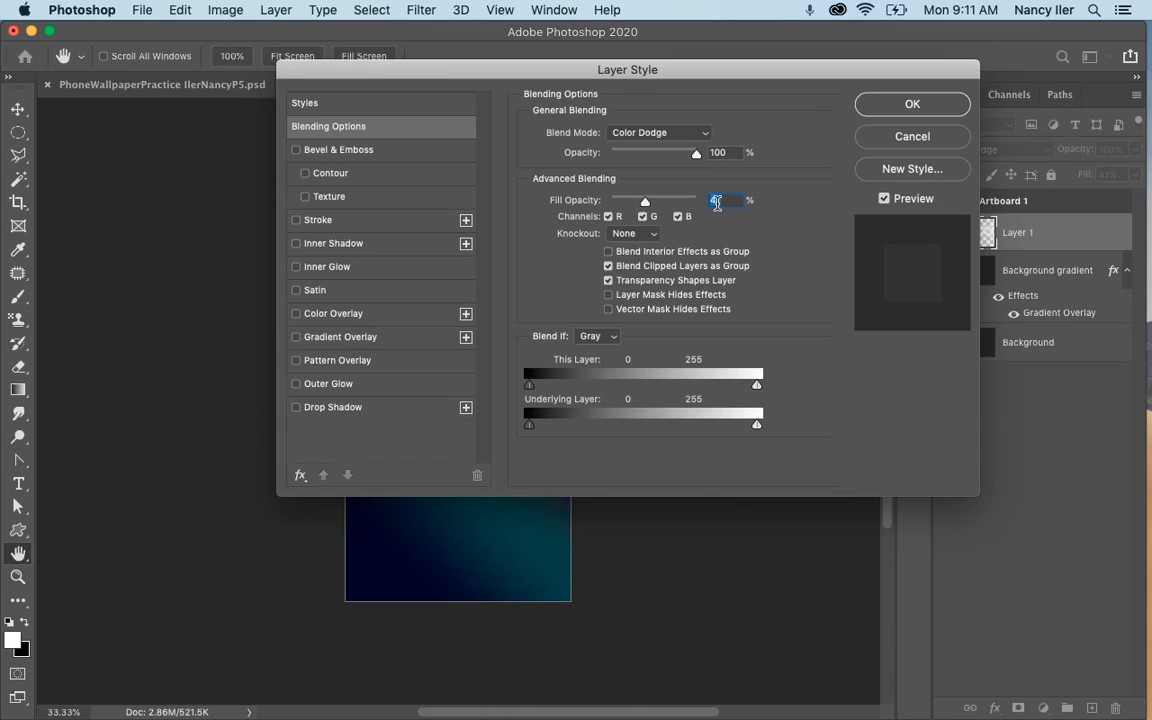
Add an Outer Glow to Layer 1 and set its glow colour to near-white f7f9fa.
{"action": "left_click", "coordinate": [322, 386]}
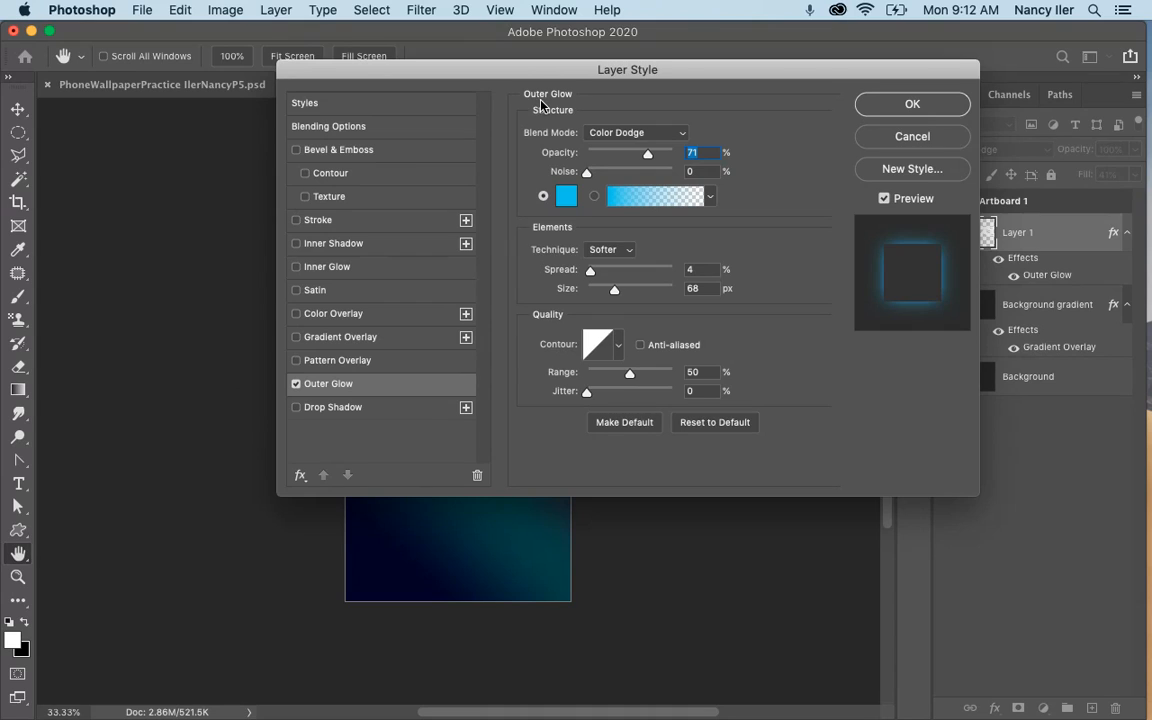
{"action": "left_click", "coordinate": [566, 196]}
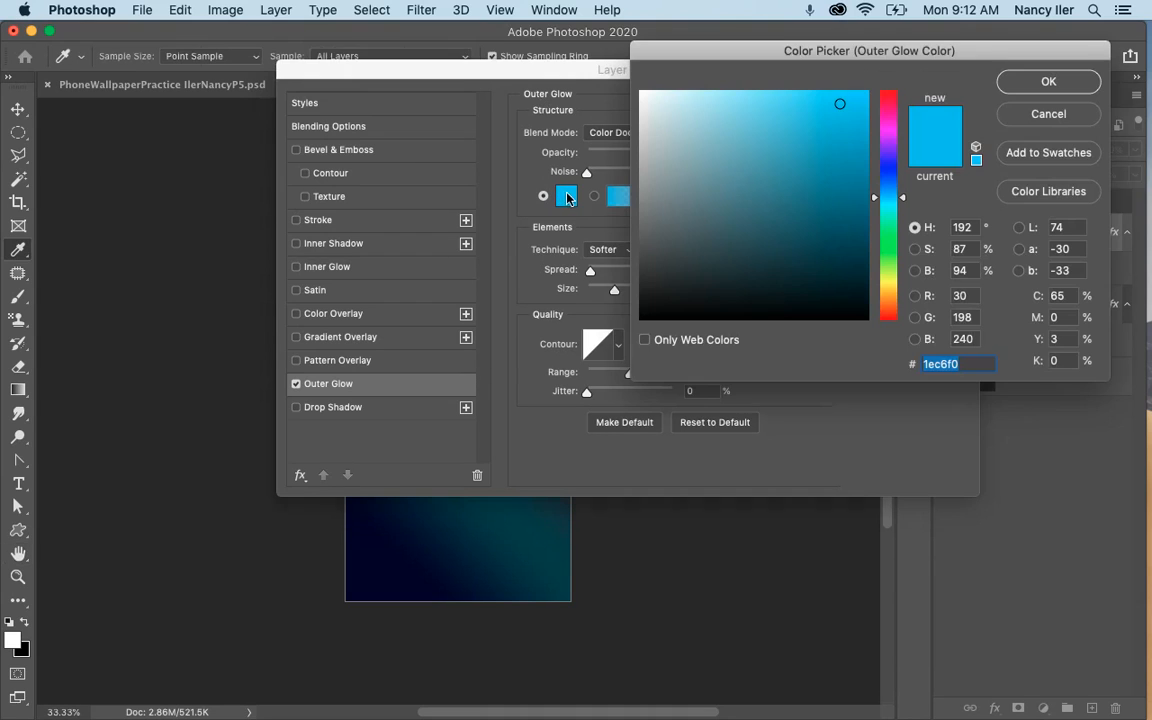
{"action": "left_click", "coordinate": [643, 95]}
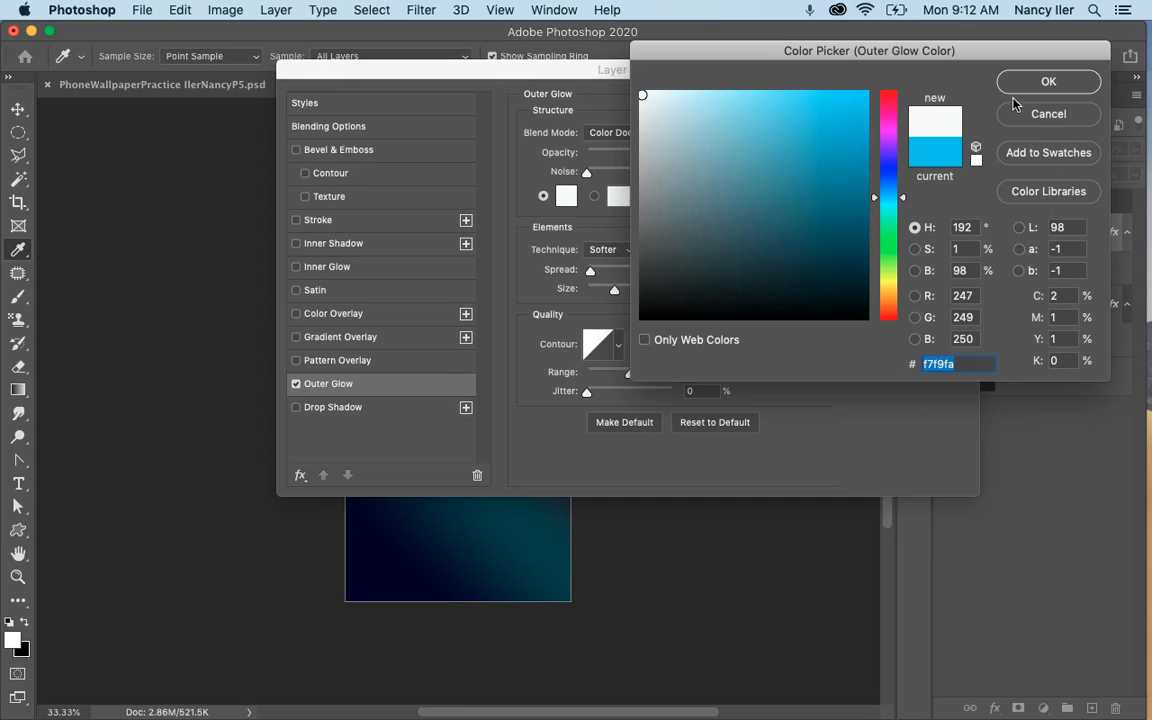
{"action": "left_click", "coordinate": [1047, 82]}
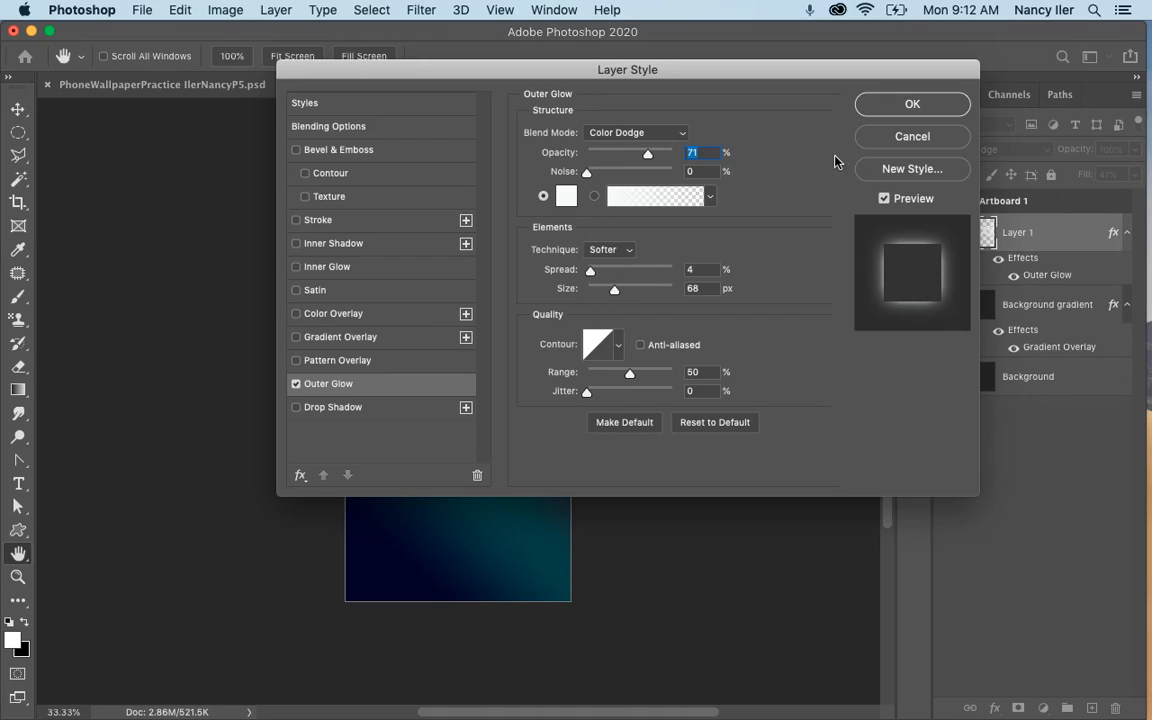
Set the Outer Glow to Color Dodge at 75% opacity with 0% noise, 0% spread and 32 px size, and apply the style.
{"action": "left_click", "coordinate": [647, 134]}
{"action": "left_click", "coordinate": [650, 134]}
{"action": "left_click_drag", "start_coordinate": [651, 157], "coordinate": [652, 157]}
{"action": "left_click_drag", "start_coordinate": [590, 270], "coordinate": [585, 275]}
{"action": "left_click_drag", "start_coordinate": [613, 290], "coordinate": [603, 291]}
{"action": "left_click_drag", "start_coordinate": [718, 90], "coordinate": [995, 234]}
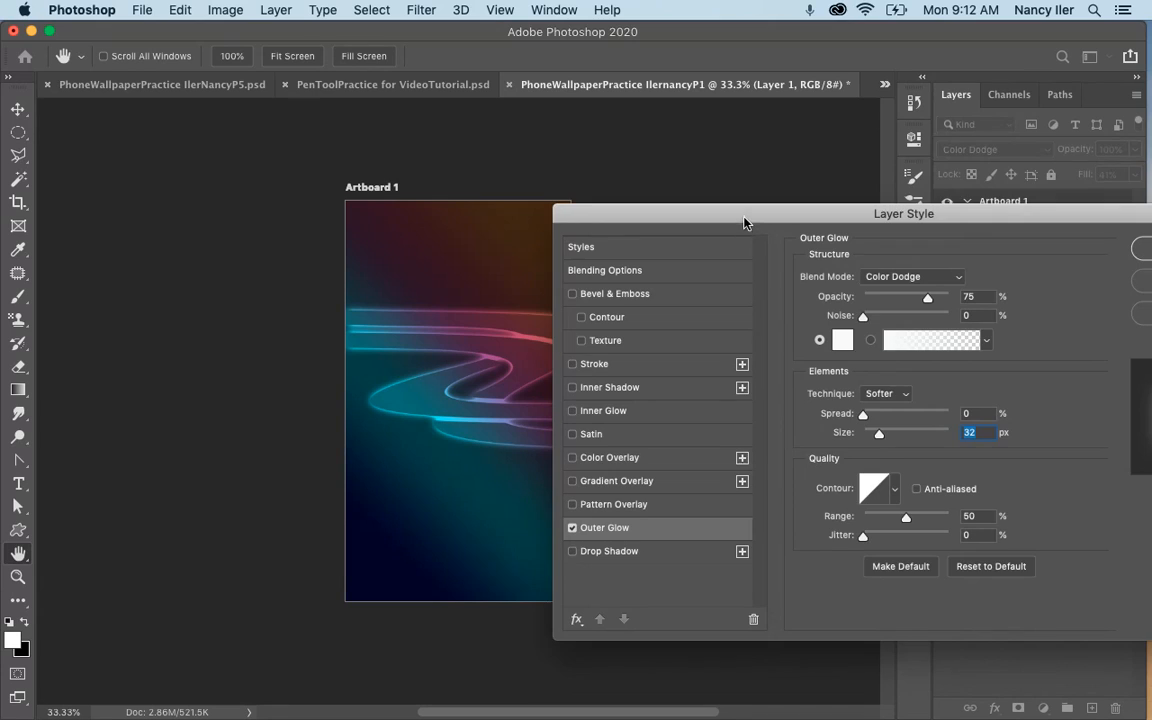
{"action": "left_click_drag", "start_coordinate": [748, 221], "coordinate": [584, 77]}
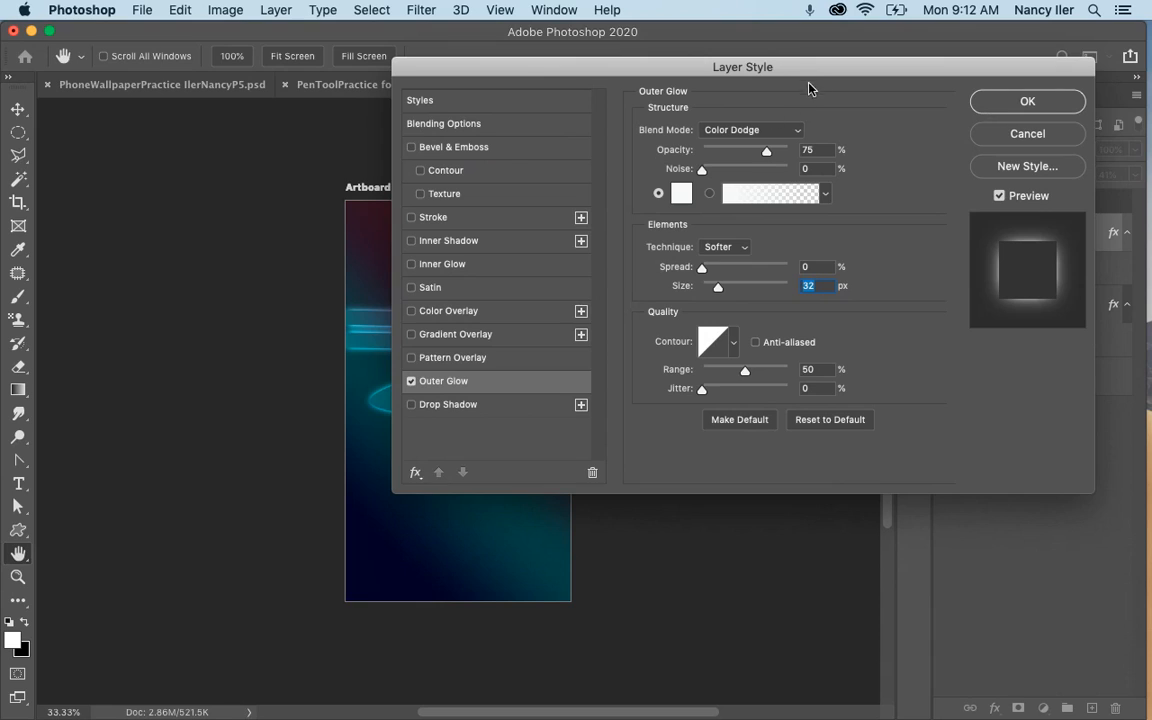
{"action": "left_click_drag", "start_coordinate": [729, 74], "coordinate": [658, 74]}
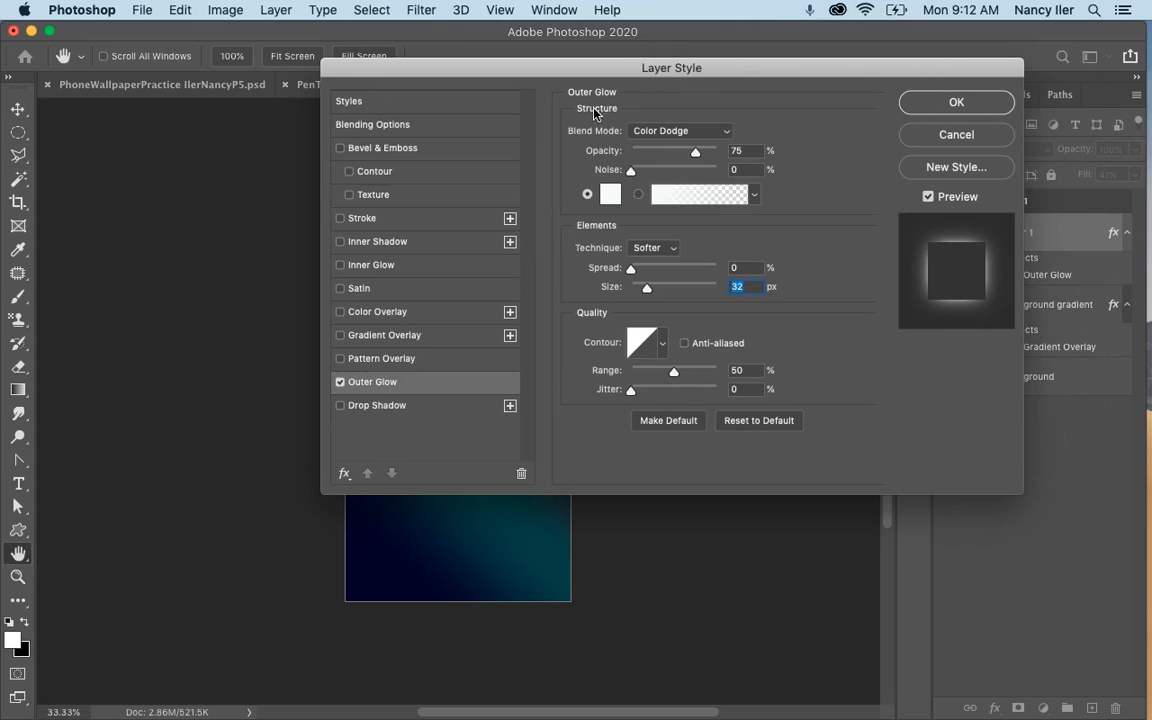
{"action": "left_click", "coordinate": [628, 172]}
{"action": "left_click", "coordinate": [938, 104]}
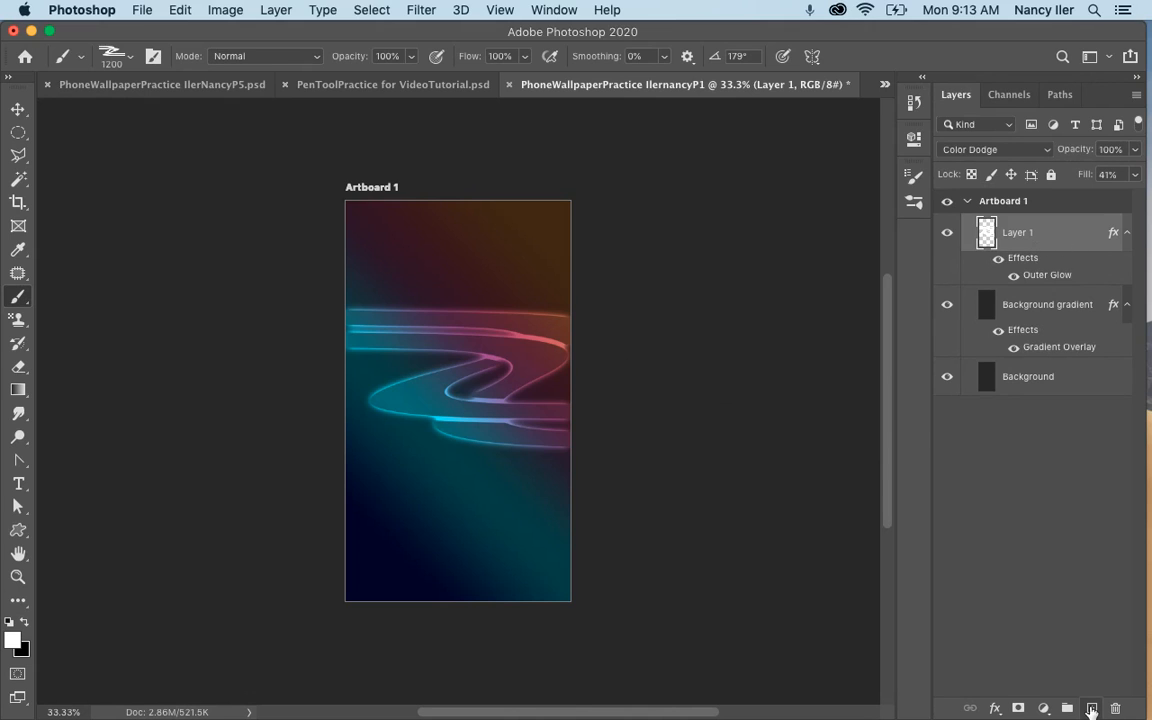
Add a new layer above Layer 1 and choose the 1800 px curved swoosh brush from the grafplus presets.
{"action": "left_click", "coordinate": [1091, 710]}
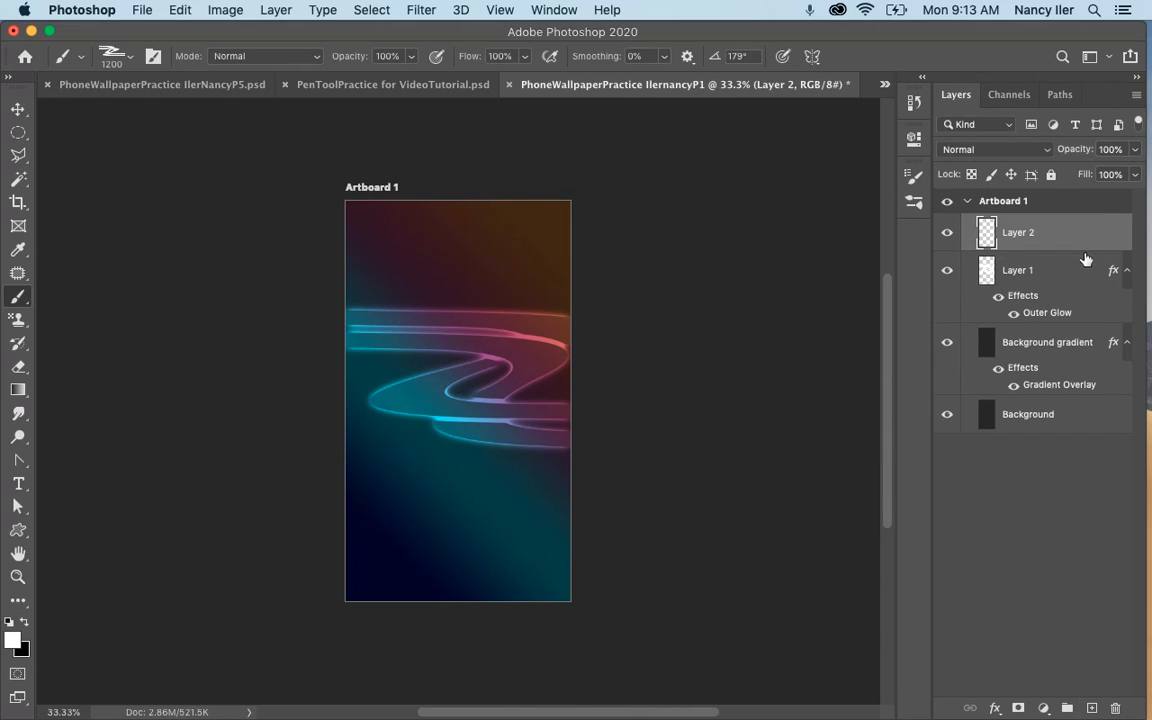
{"action": "left_click", "coordinate": [119, 55]}
{"action": "scroll", "coordinate": [126, 392], "scroll_direction": "down", "scroll_amount": 1}
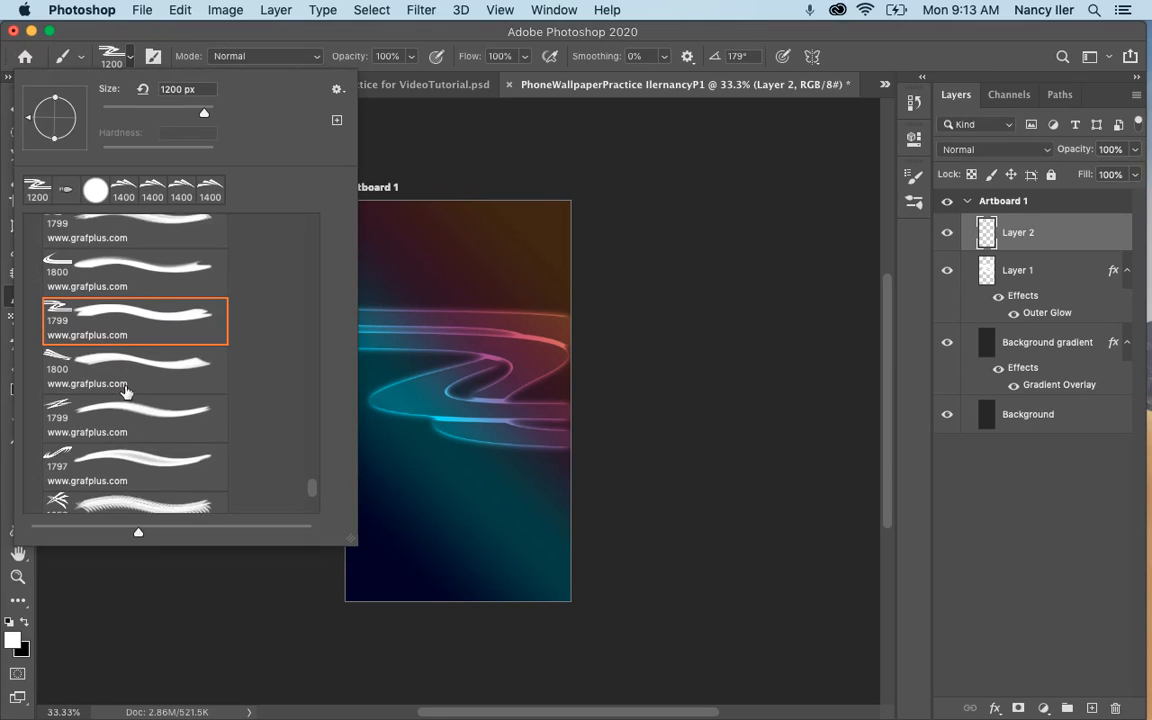
{"action": "scroll", "coordinate": [126, 392], "scroll_direction": "down", "scroll_amount": 5}
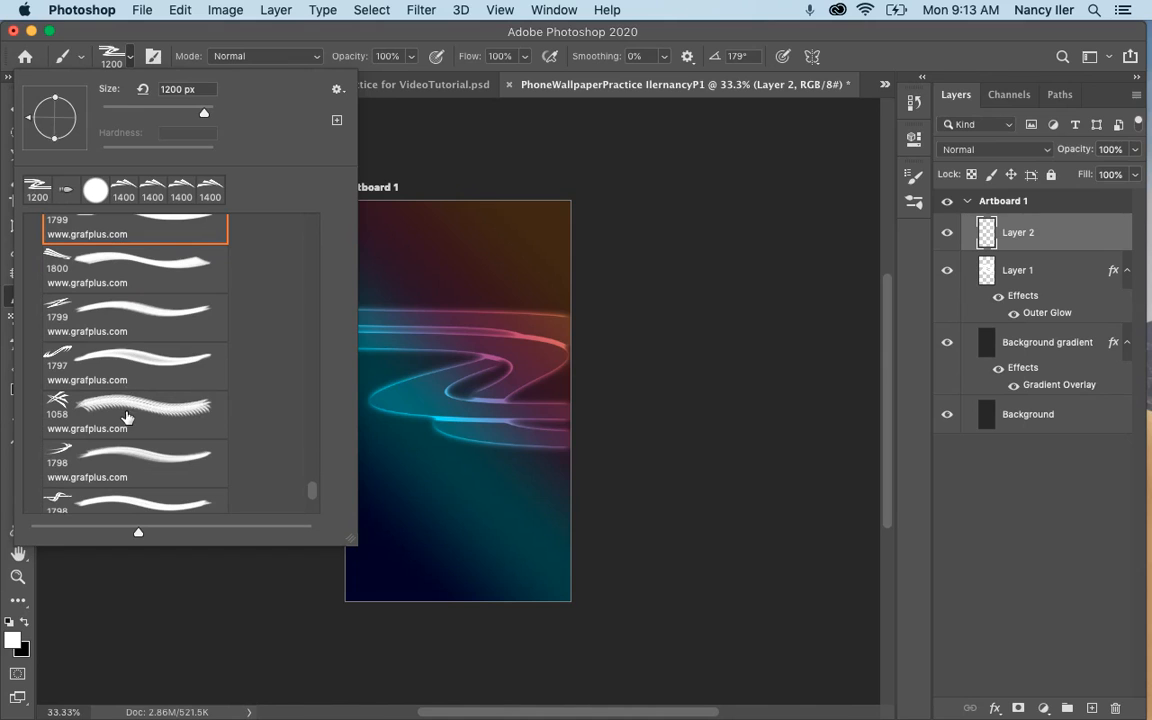
{"action": "left_click", "coordinate": [129, 413]}
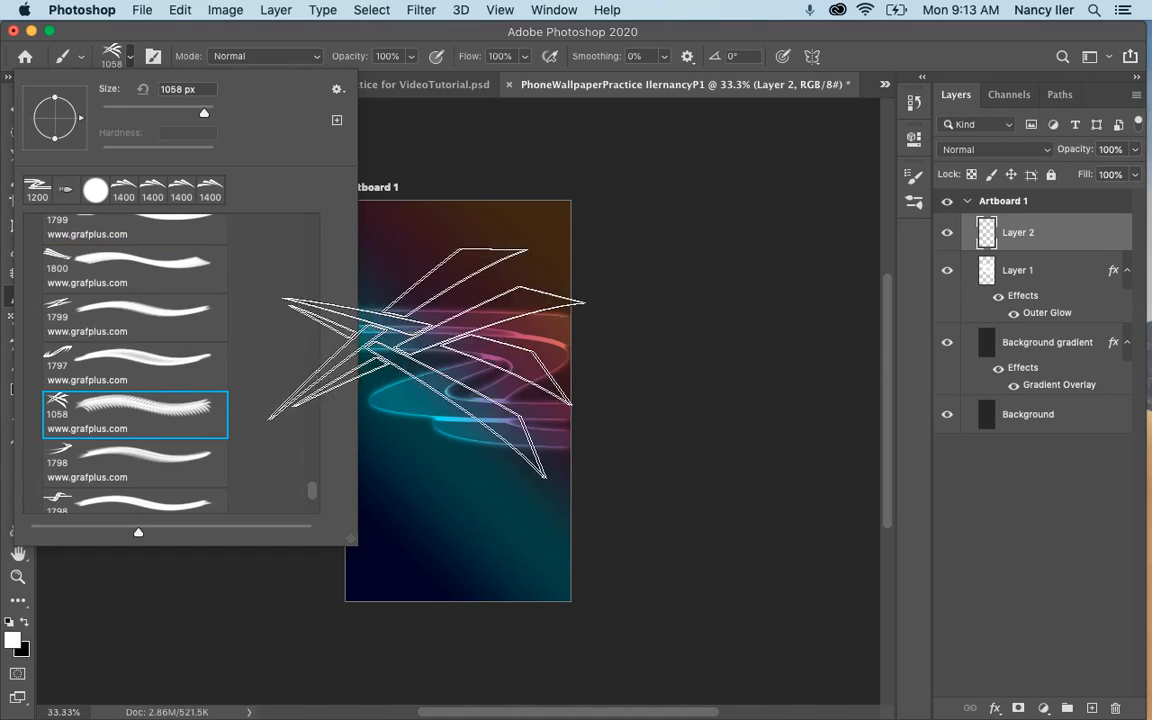
{"action": "scroll", "coordinate": [150, 258], "scroll_direction": "up", "scroll_amount": 2}
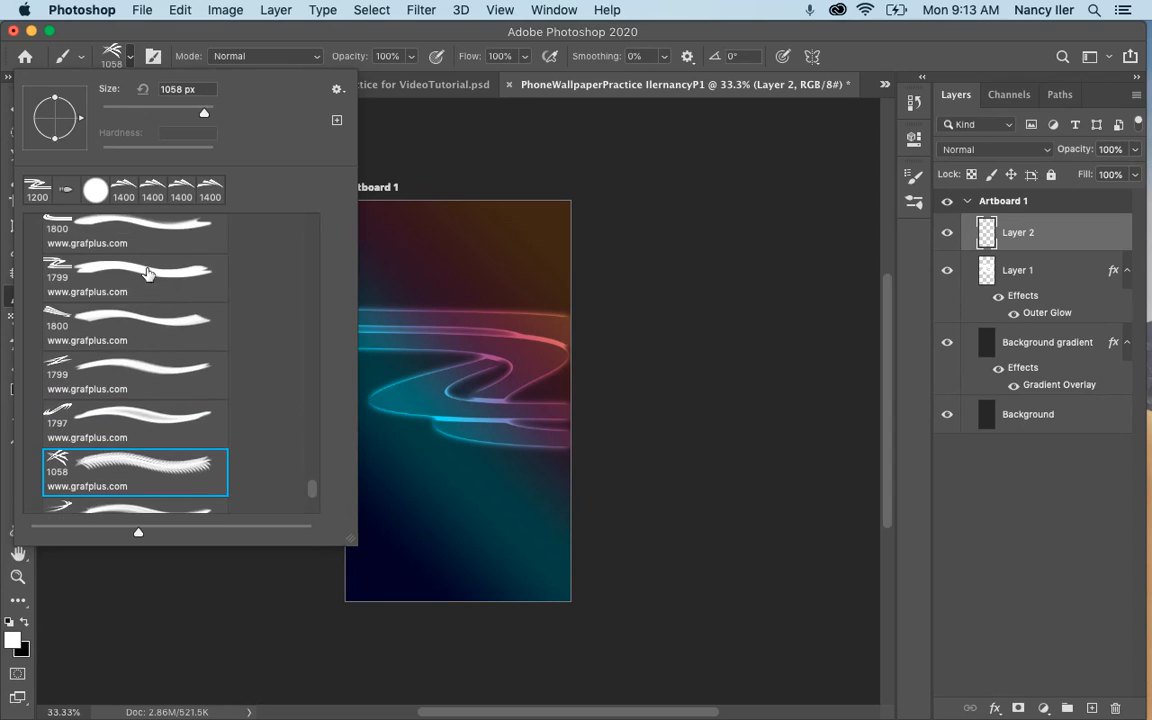
{"action": "left_click", "coordinate": [115, 265]}
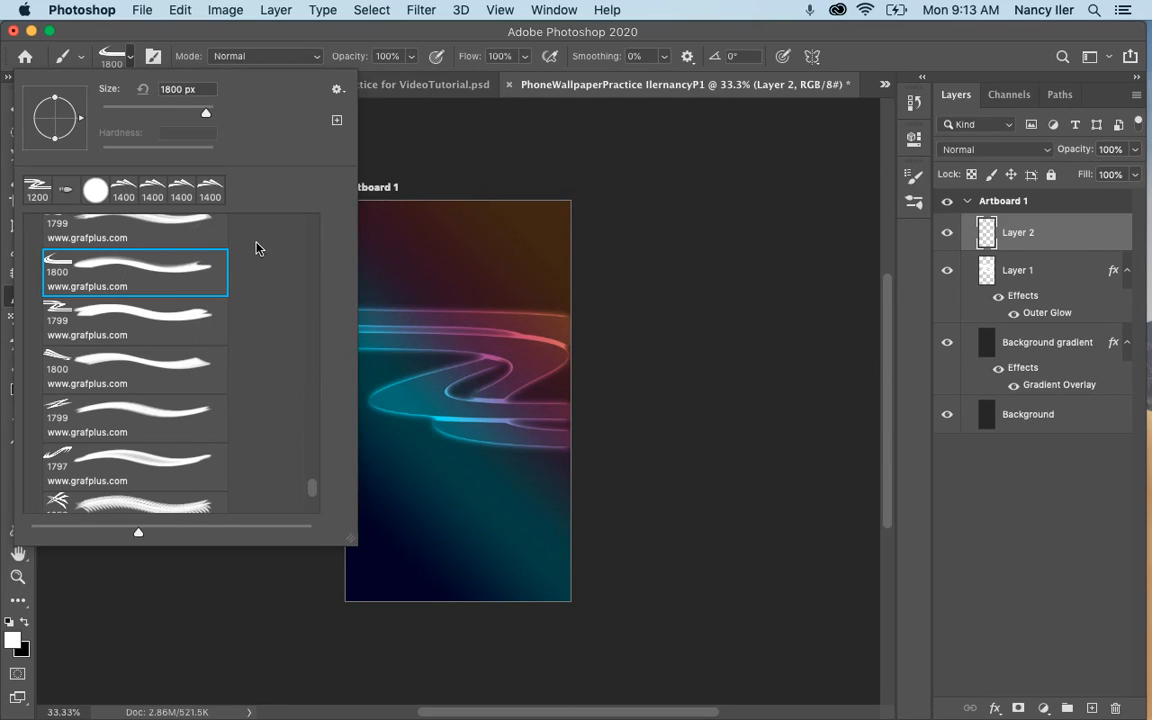
{"action": "scroll", "coordinate": [308, 459], "scroll_direction": "up", "scroll_amount": 5}
{"action": "scroll", "coordinate": [310, 470], "scroll_direction": "down", "scroll_amount": 5}
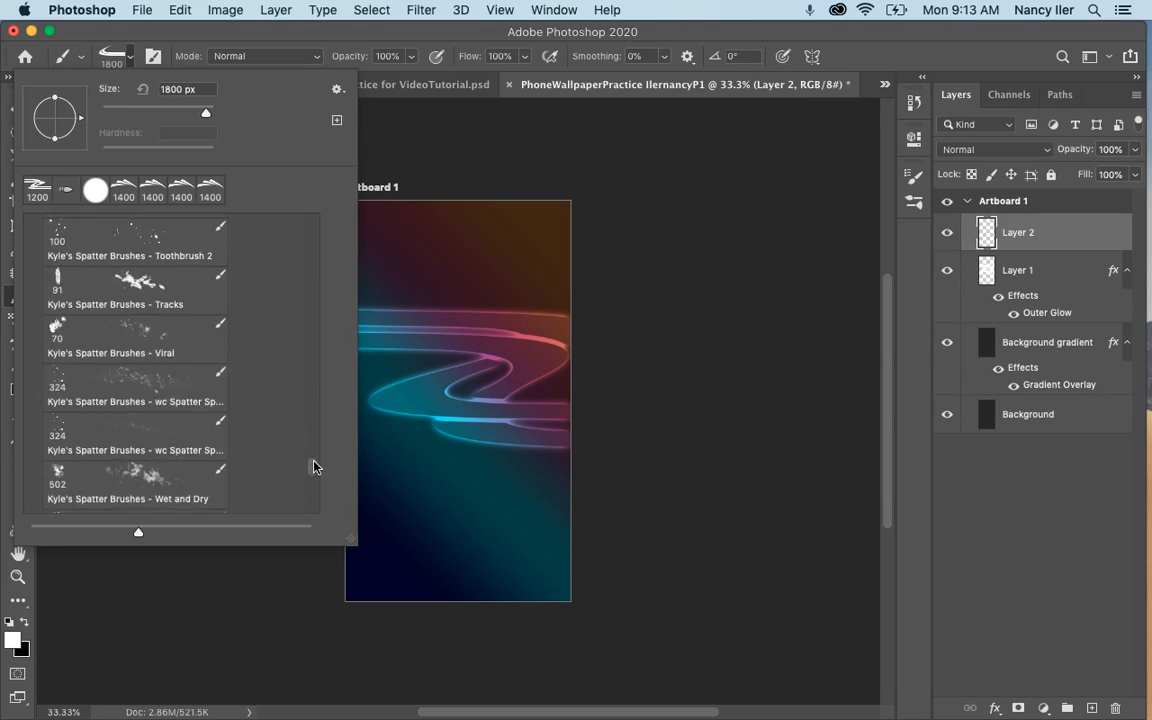
{"action": "scroll", "coordinate": [311, 486], "scroll_direction": "down", "scroll_amount": 3}
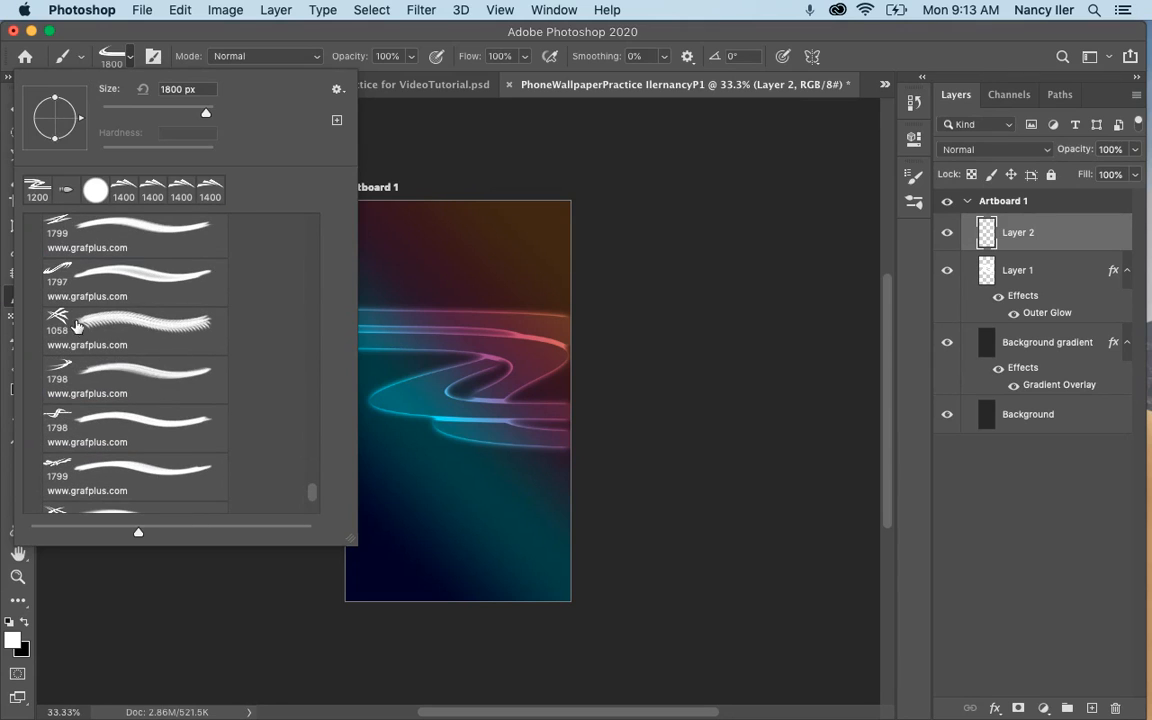
{"action": "left_click", "coordinate": [385, 435]}
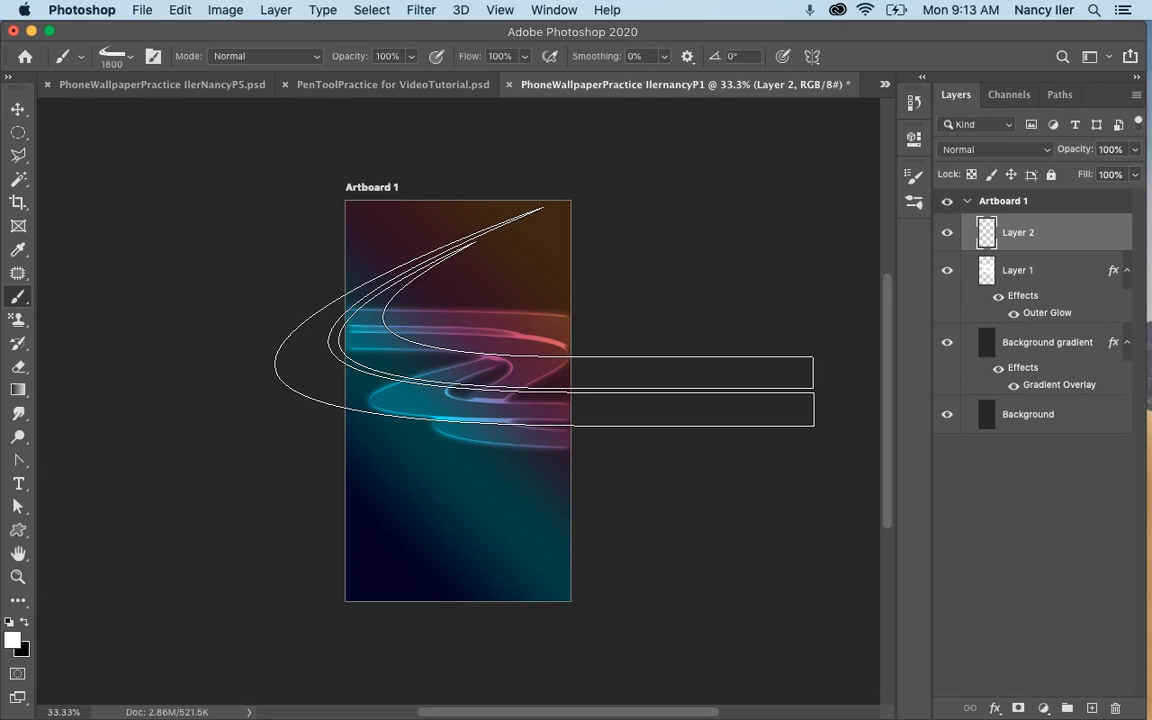
Rotate the brush tip to -31° and stamp the white swoosh once across the upper part of the artboard on Layer 2.
{"action": "key", "text": "Right"}
{"action": "key", "text": "Right"}
{"action": "key", "text": "Right"}
{"action": "key", "text": "Right"}
{"action": "key", "text": "Right"}
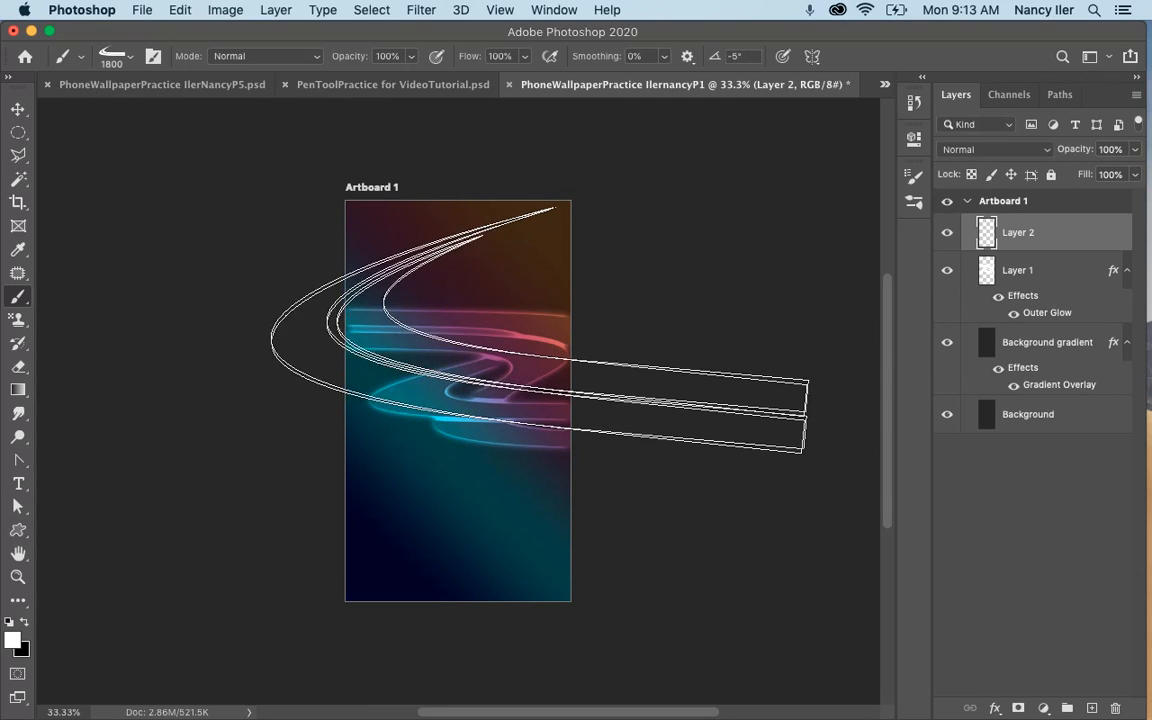
{"action": "key", "text": "Right"}
{"action": "key", "text": "Right"}
{"action": "key", "text": "Right"}
{"action": "key", "text": "Right"}
{"action": "key", "text": "Right"}
{"action": "key", "text": "Right"}
{"action": "key", "text": "Right"}
{"action": "key", "text": "Right"}
{"action": "key", "text": "Right"}
{"action": "key", "text": "Right"}
{"action": "key", "text": "Right"}
{"action": "key", "text": "Right"}
{"action": "key", "text": "Right"}
{"action": "key", "text": "Right"}
{"action": "key", "text": "Right"}
{"action": "key", "text": "Right"}
{"action": "key", "text": "Right"}
{"action": "key", "text": "Right"}
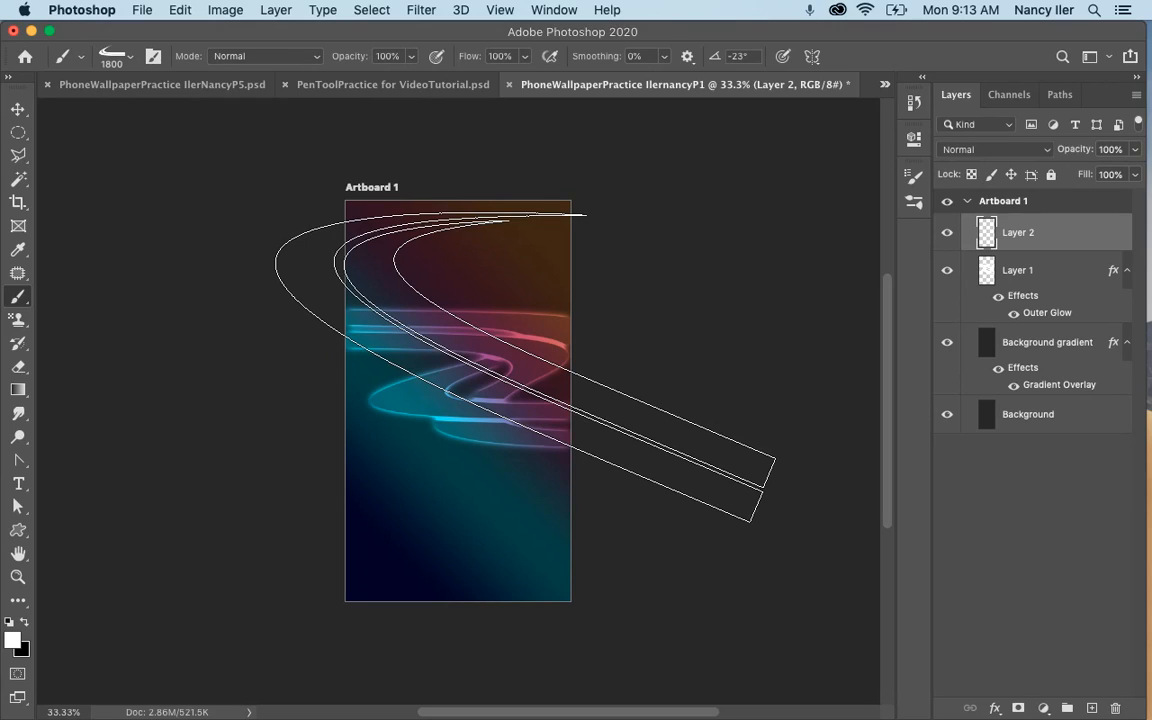
{"action": "key", "text": "Right"}
{"action": "key", "text": "Right"}
{"action": "key", "text": "Right"}
{"action": "key", "text": "Right"}
{"action": "key", "text": "Right"}
{"action": "key", "text": "Right"}
{"action": "key", "text": "Right"}
{"action": "key", "text": "Right"}
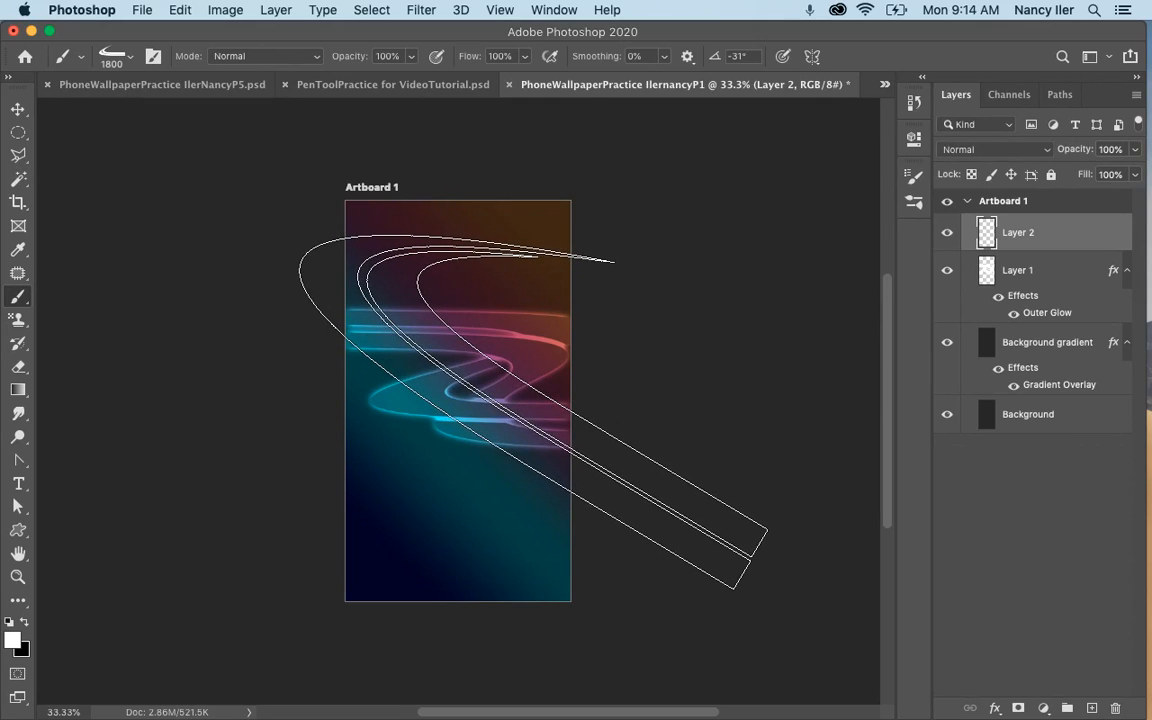
{"action": "left_click", "coordinate": [533, 412]}
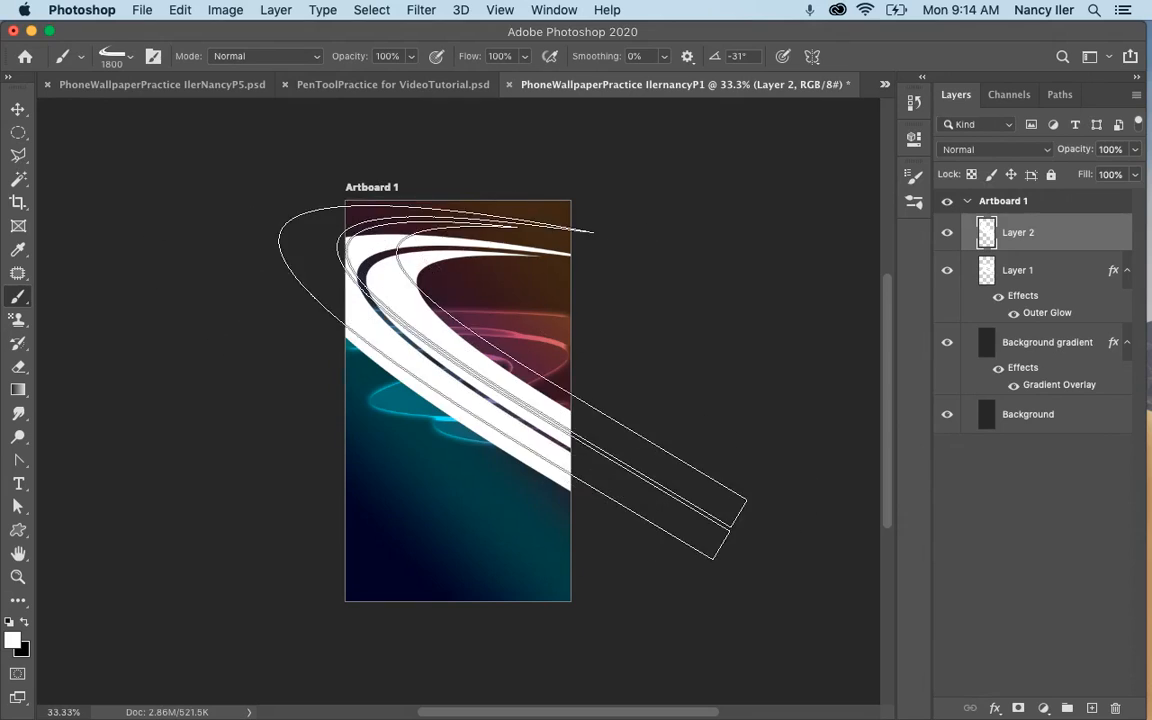
Rotate the white swoosh on Layer 2 by 5.30° with a free transform.
{"action": "key", "text": "super+t"}
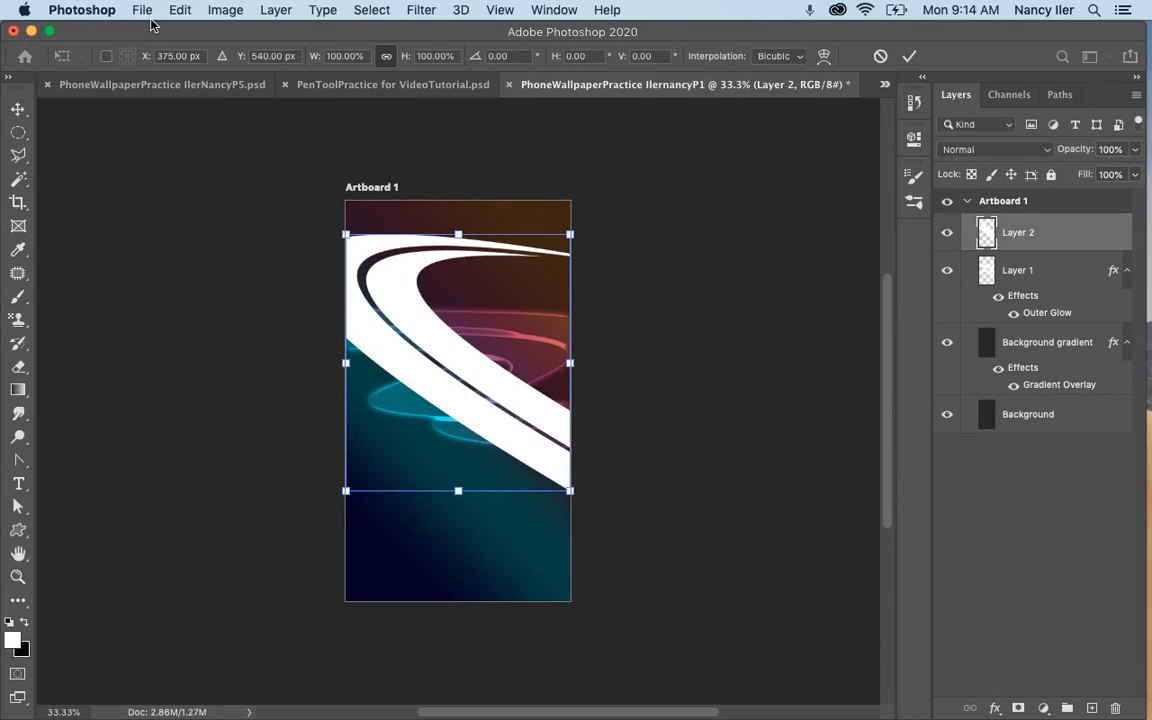
{"action": "left_click", "coordinate": [178, 10]}
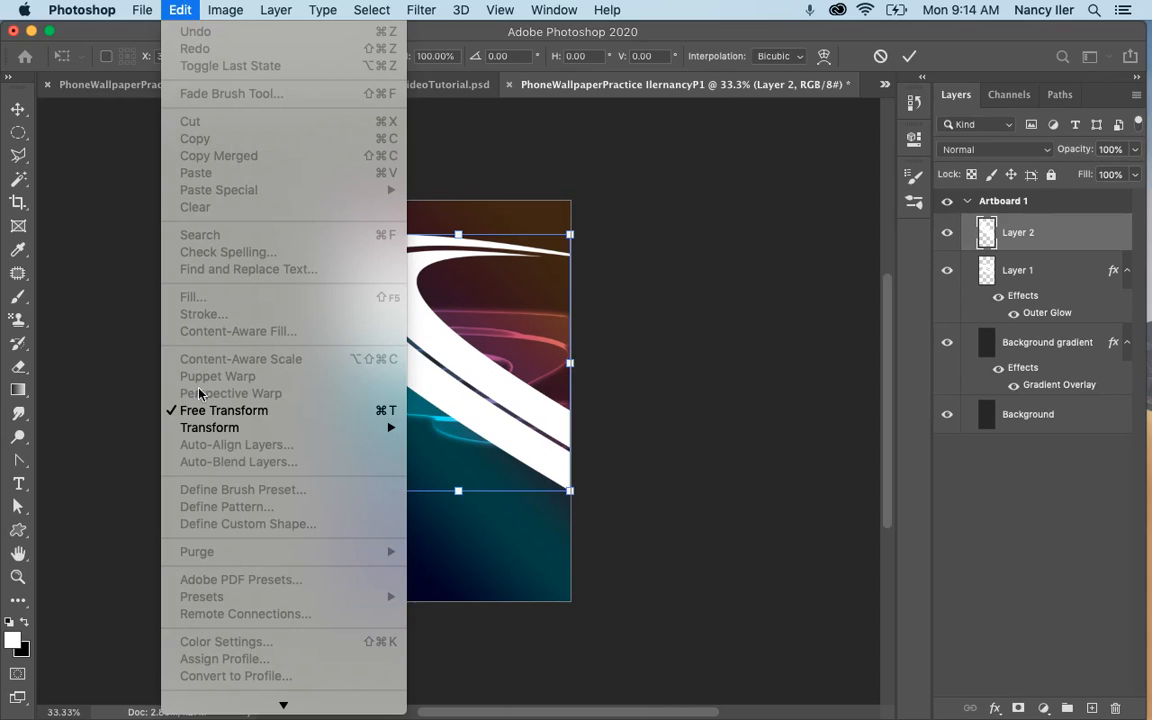
{"action": "mouse_move", "coordinate": [390, 428]}
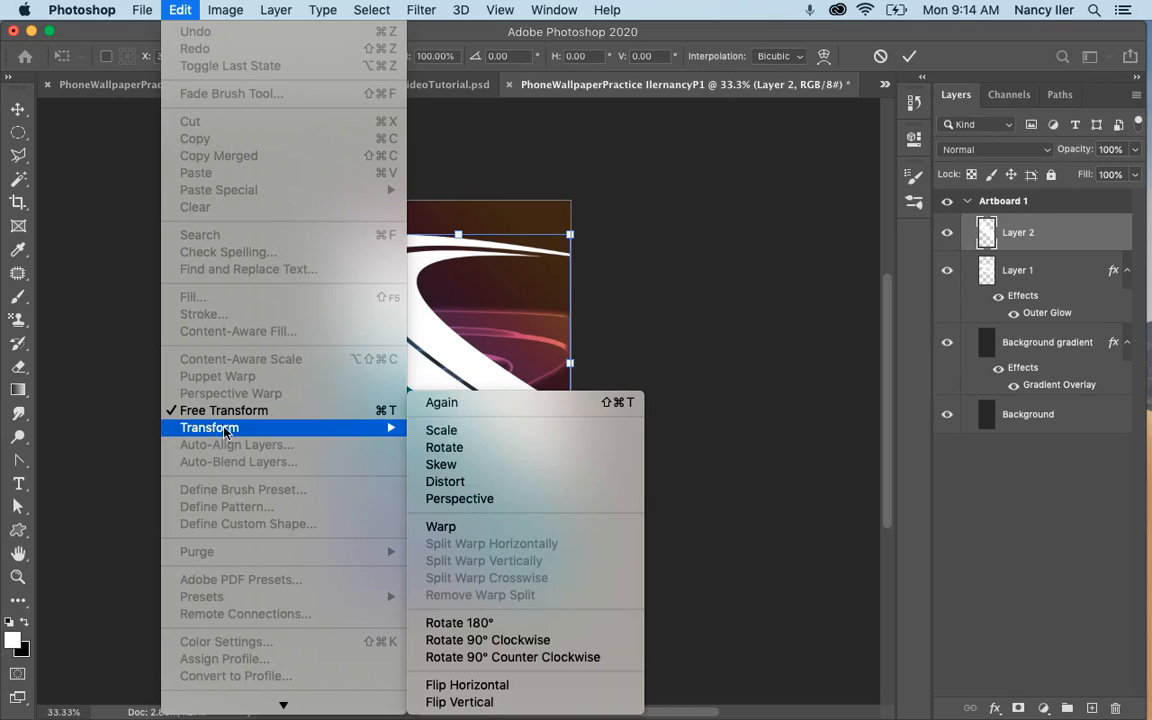
{"action": "left_click", "coordinate": [442, 447]}
{"action": "left_click_drag", "start_coordinate": [652, 239], "coordinate": [600, 240]}
Warp the swoosh so its tail bends down past the artboard's bottom edge and its head reaches the left edge, and apply the transform.
{"action": "left_click", "coordinate": [178, 10]}
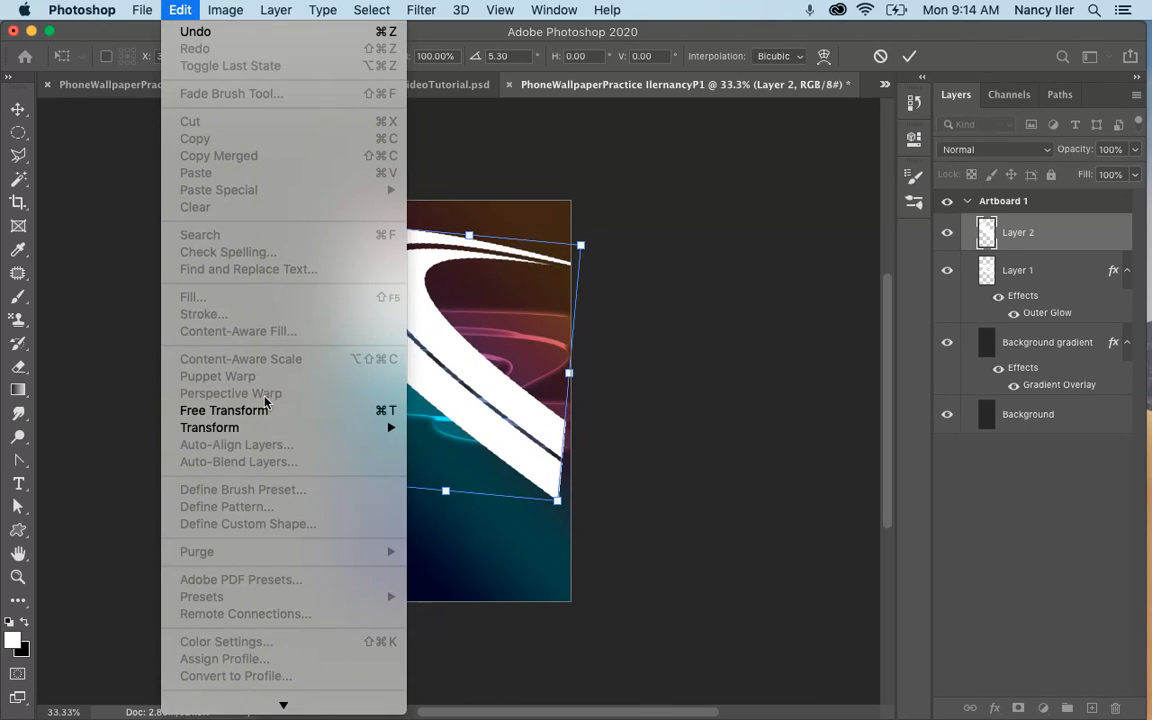
{"action": "mouse_move", "coordinate": [233, 432]}
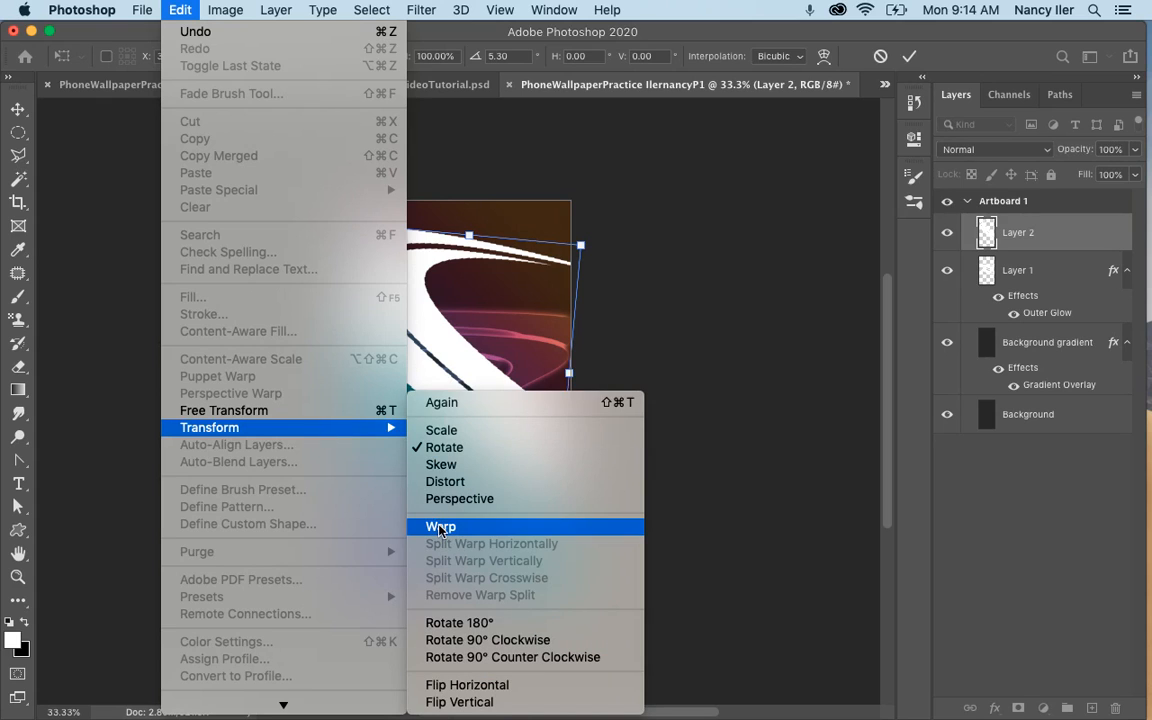
{"action": "left_click", "coordinate": [441, 527]}
{"action": "left_click_drag", "start_coordinate": [430, 410], "coordinate": [506, 337]}
{"action": "left_click_drag", "start_coordinate": [558, 502], "coordinate": [497, 620]}
{"action": "mouse_move", "coordinate": [357, 226]}
{"action": "left_mouse_down"}
{"action": "mouse_move", "coordinate": [334, 222]}
{"action": "mouse_move", "coordinate": [364, 239]}
{"action": "left_mouse_up"}
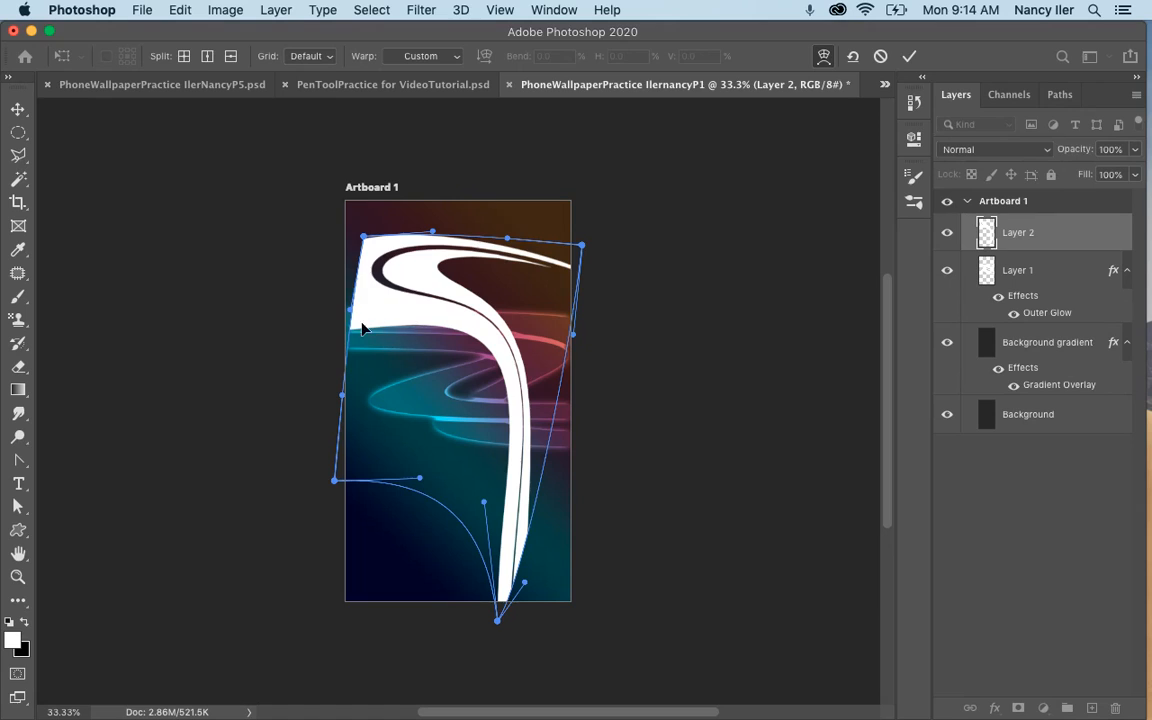
{"action": "left_click_drag", "start_coordinate": [330, 294], "coordinate": [353, 300]}
{"action": "left_click_drag", "start_coordinate": [415, 280], "coordinate": [419, 281]}
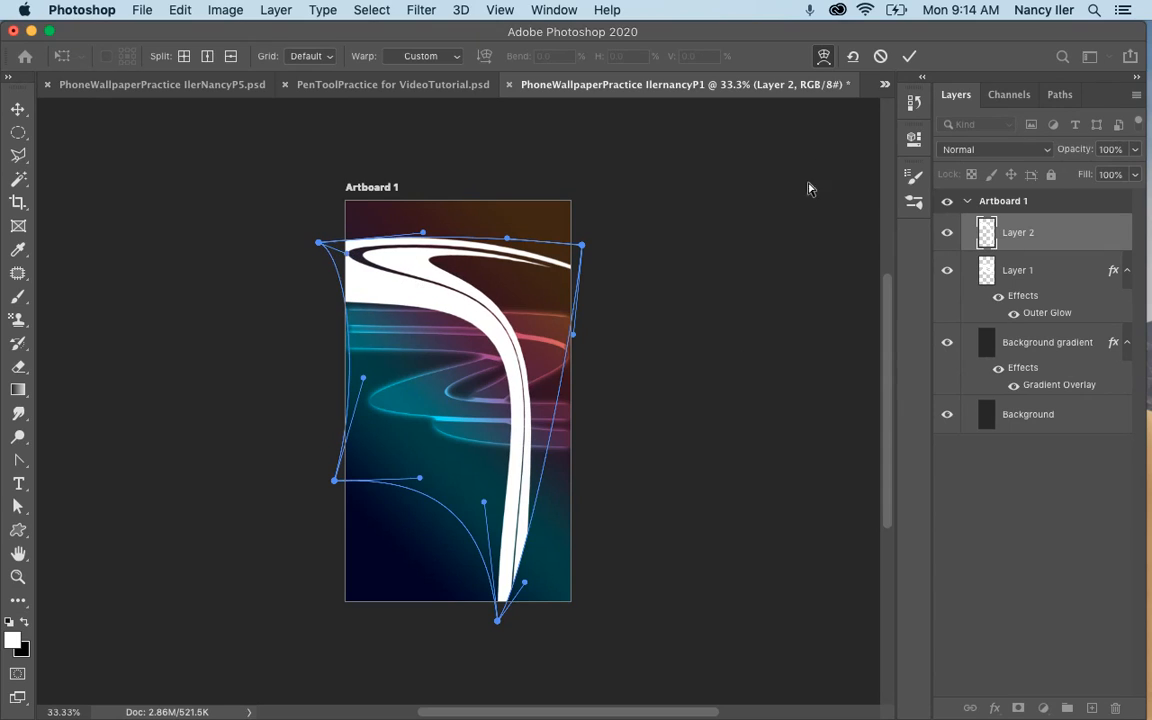
{"action": "left_click_drag", "start_coordinate": [499, 604], "coordinate": [501, 605]}
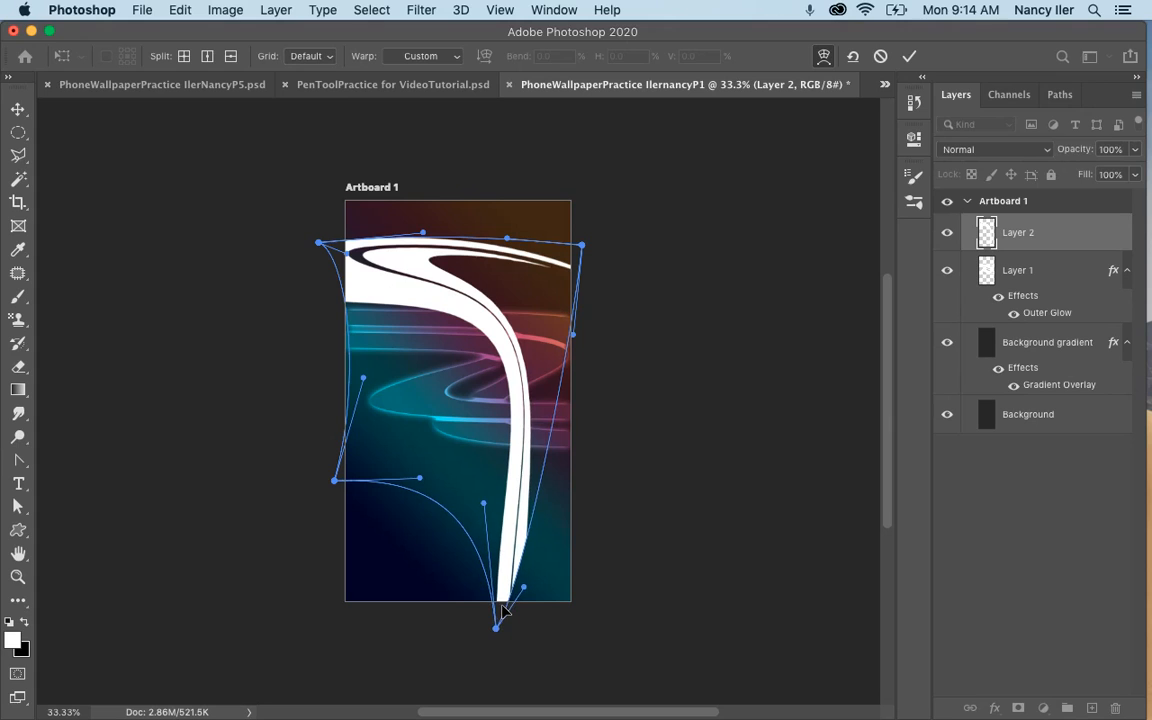
{"action": "left_click", "coordinate": [909, 56]}
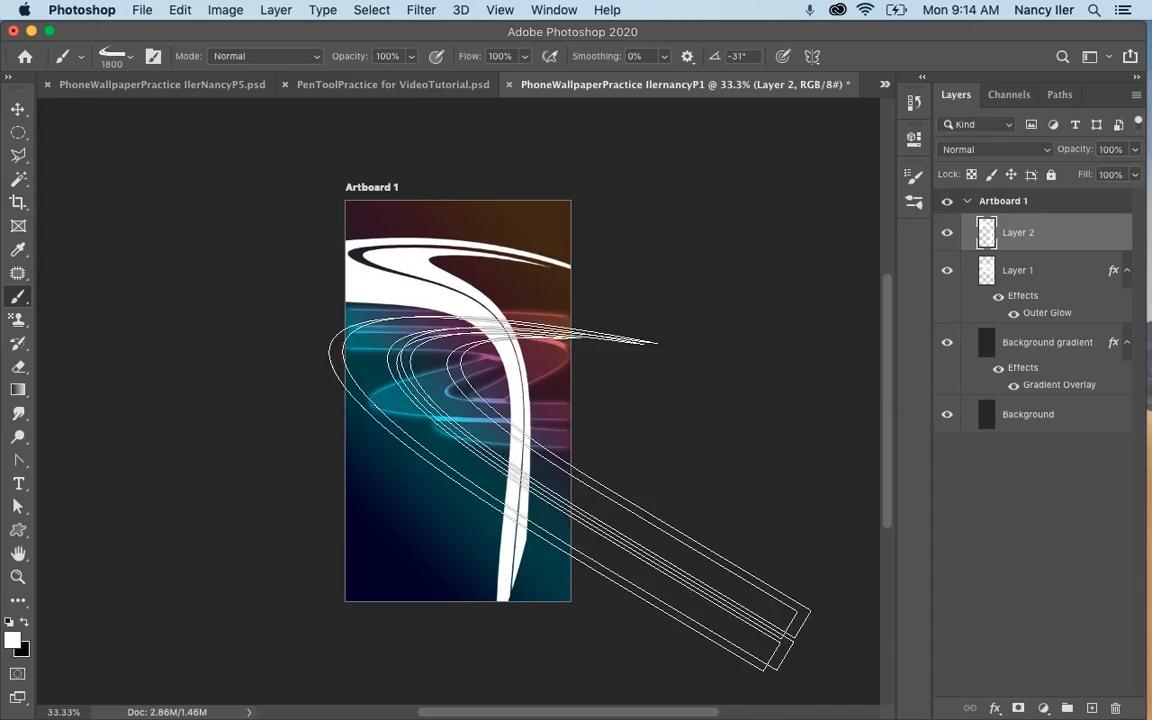
Copy the layer style from Layer 1.
{"action": "left_click", "coordinate": [1025, 272]}
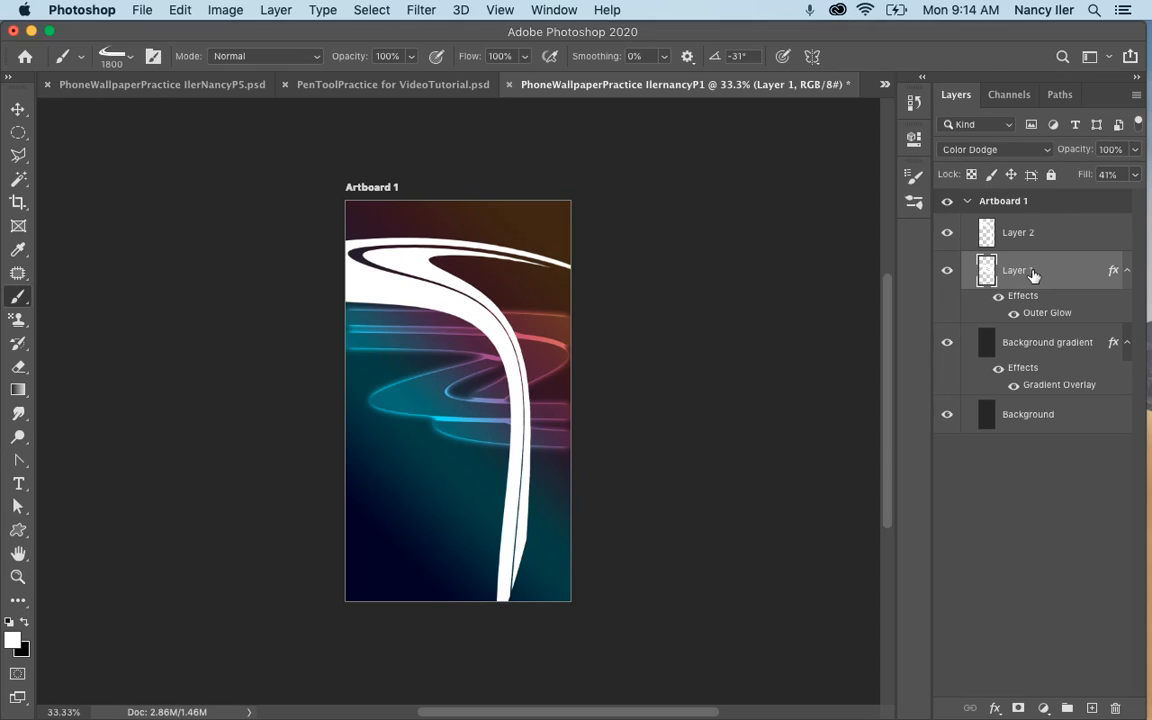
{"action": "right_click", "coordinate": [1033, 275]}
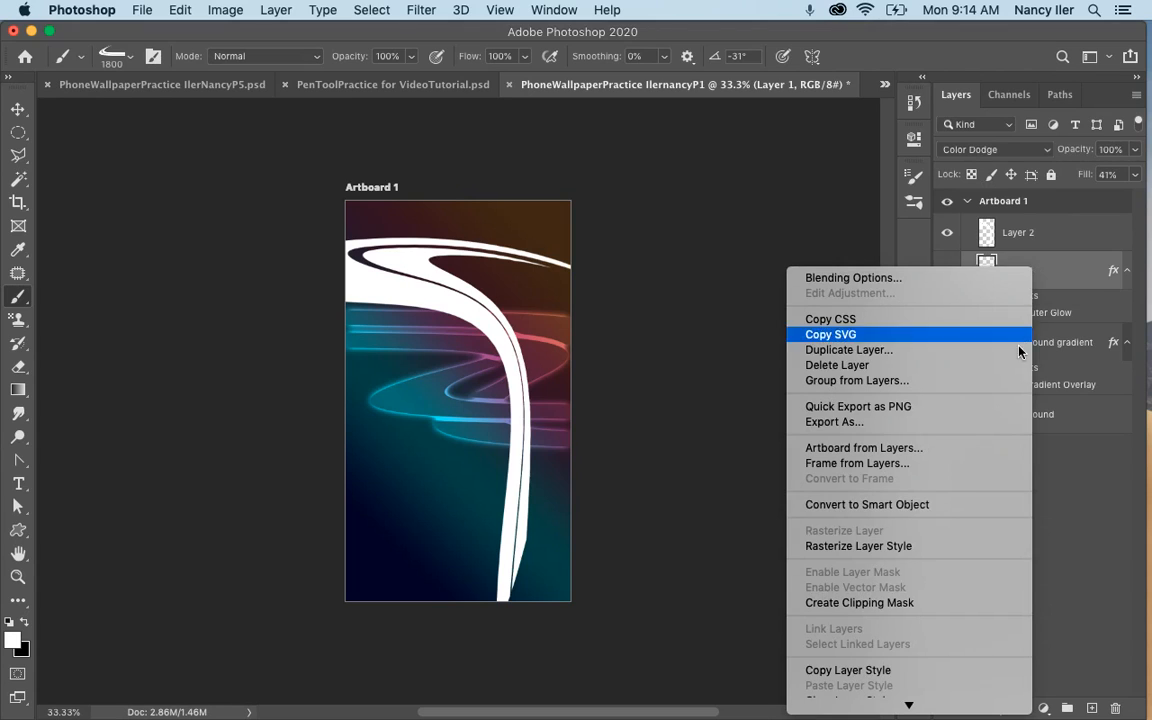
{"action": "left_click", "coordinate": [846, 672]}
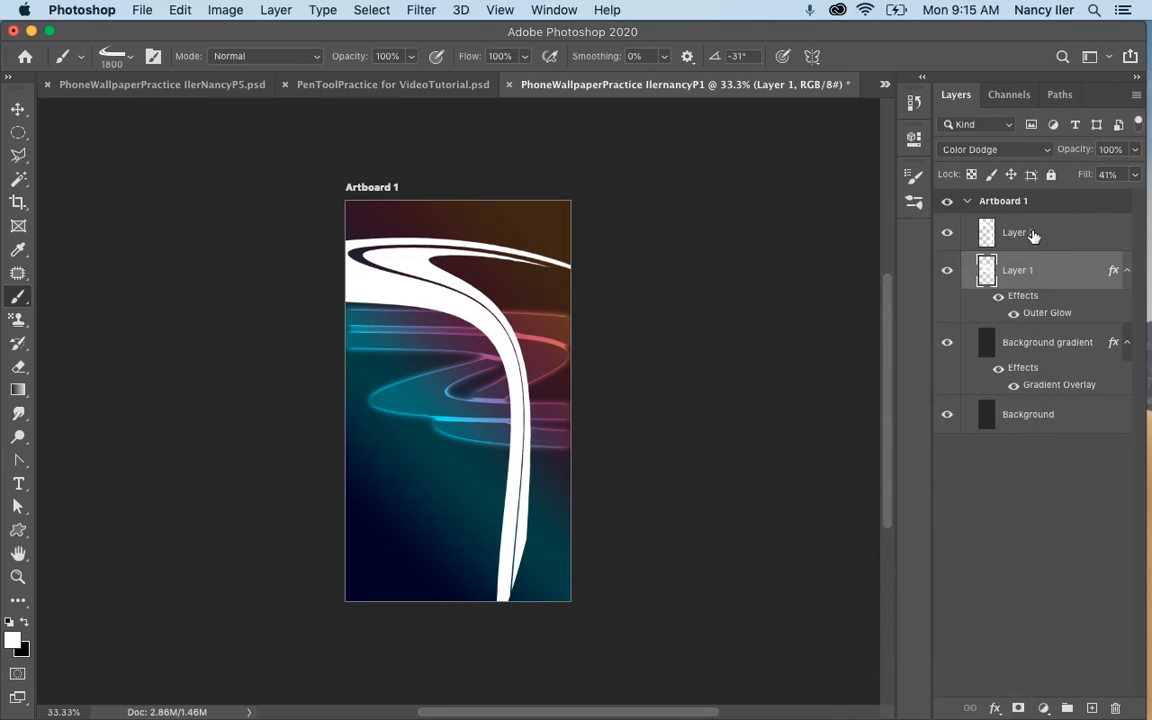
Paste the copied layer style onto Layer 2 and shift its swoosh slightly up and to the left.
{"action": "left_click", "coordinate": [1033, 235]}
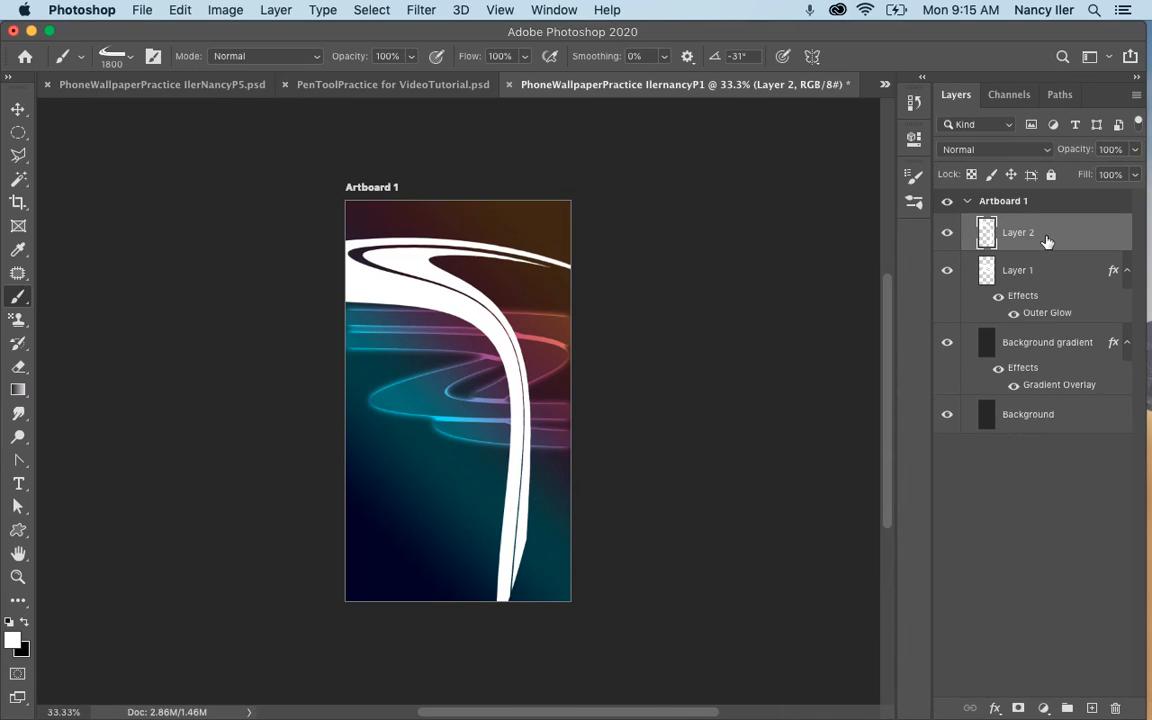
{"action": "right_click", "coordinate": [1041, 236]}
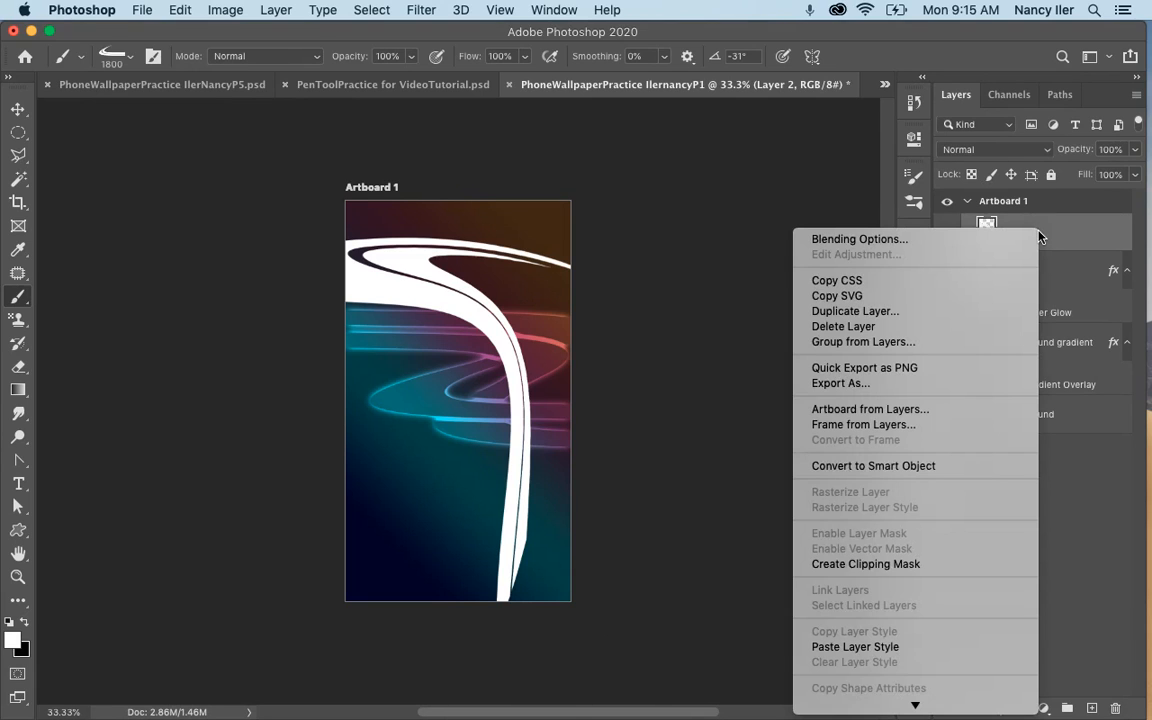
{"action": "left_click", "coordinate": [855, 647]}
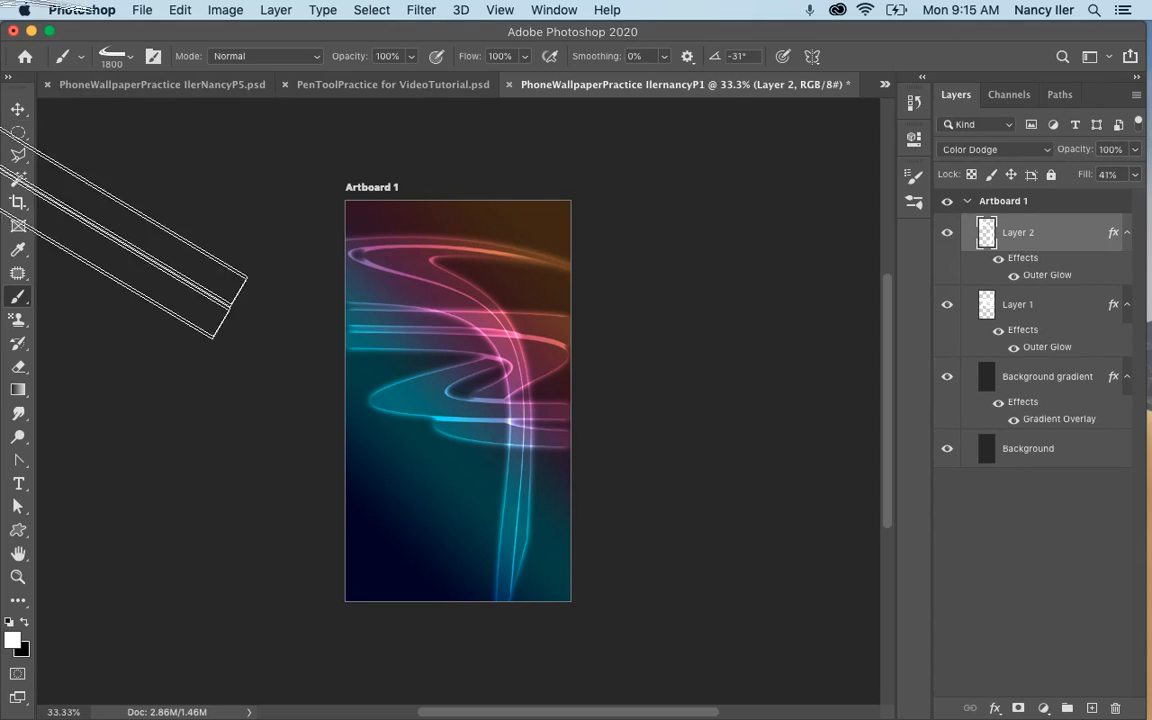
{"action": "left_click", "coordinate": [18, 108]}
{"action": "left_click_drag", "start_coordinate": [421, 265], "coordinate": [391, 257]}
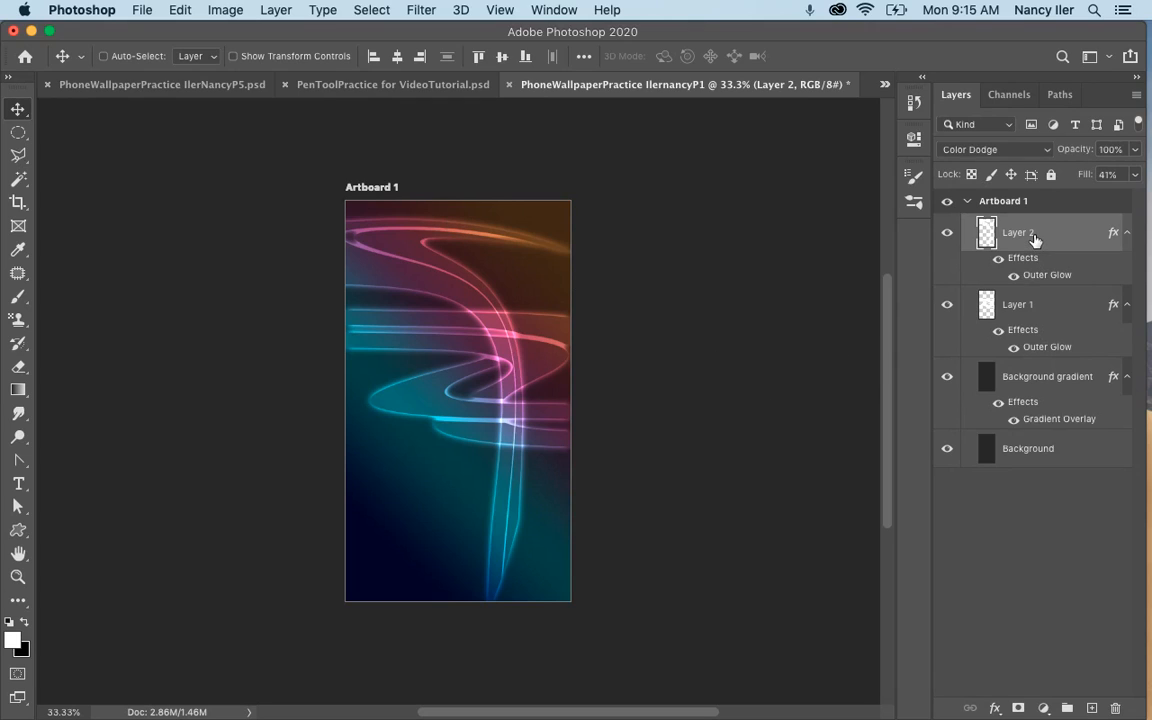
Stamp the spiky 1058 px grafplus brush across the artboard's middle on a new layer and paste the copied layer style onto it.
{"action": "left_click", "coordinate": [1092, 709]}
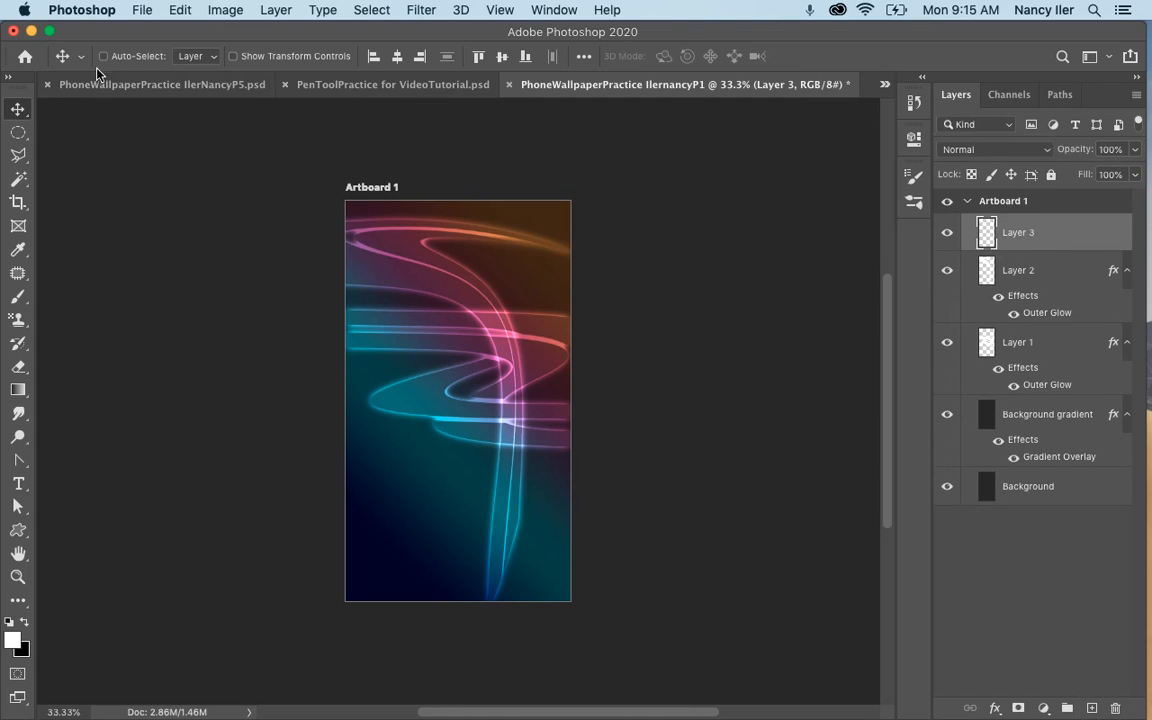
{"action": "left_click", "coordinate": [18, 295]}
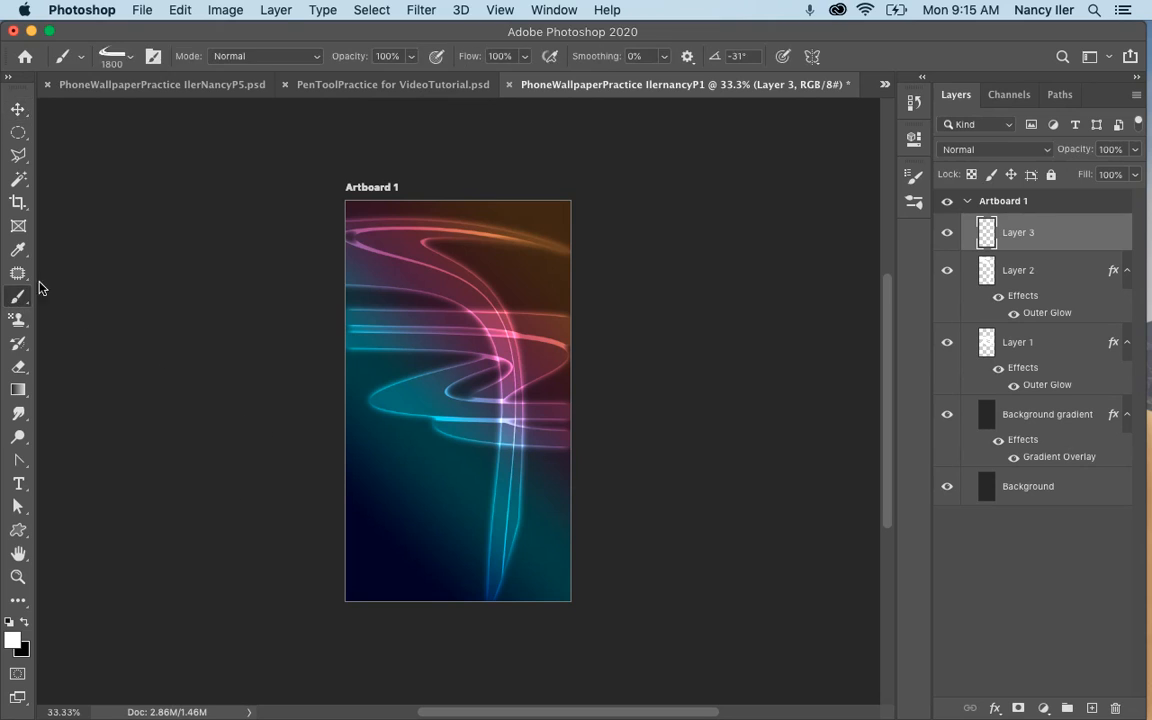
{"action": "left_click", "coordinate": [129, 57]}
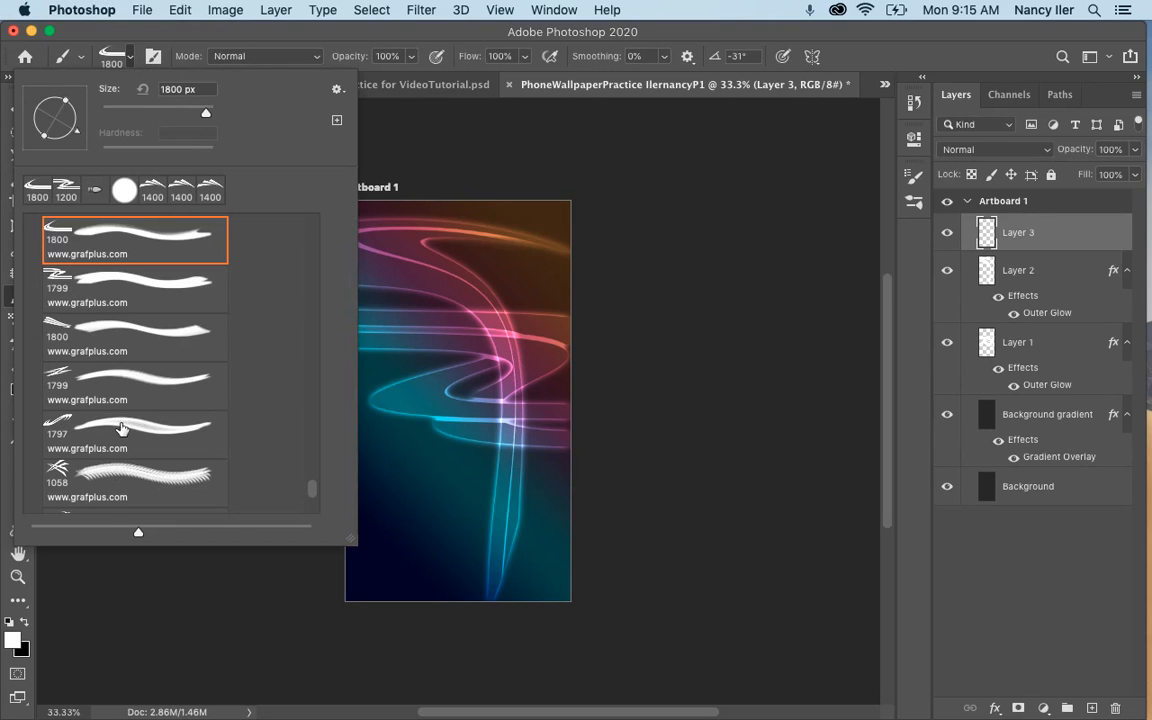
{"action": "left_click", "coordinate": [135, 482]}
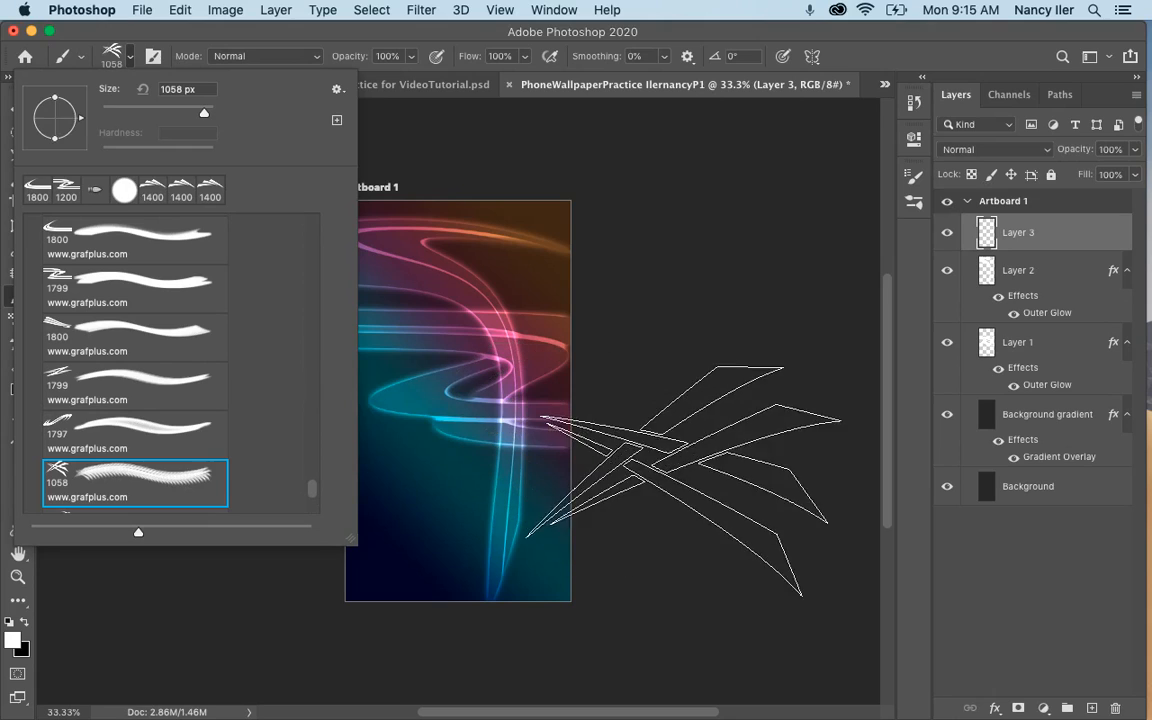
{"action": "key", "text": "Return"}
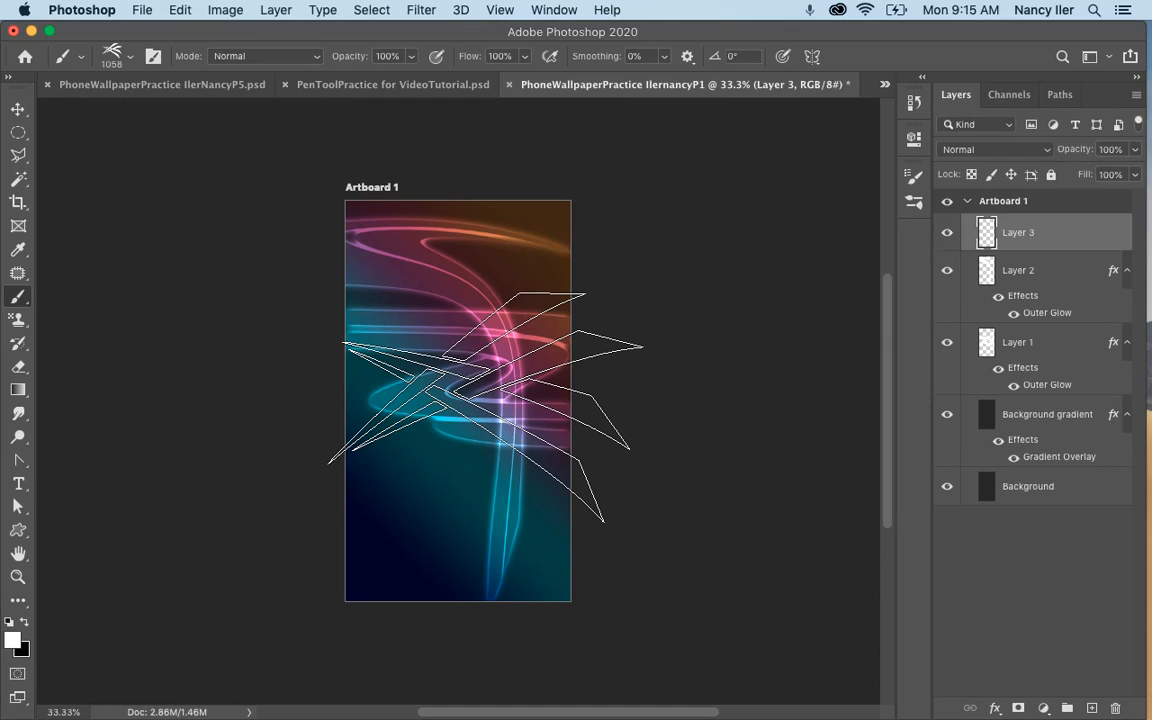
{"action": "left_click", "coordinate": [485, 406]}
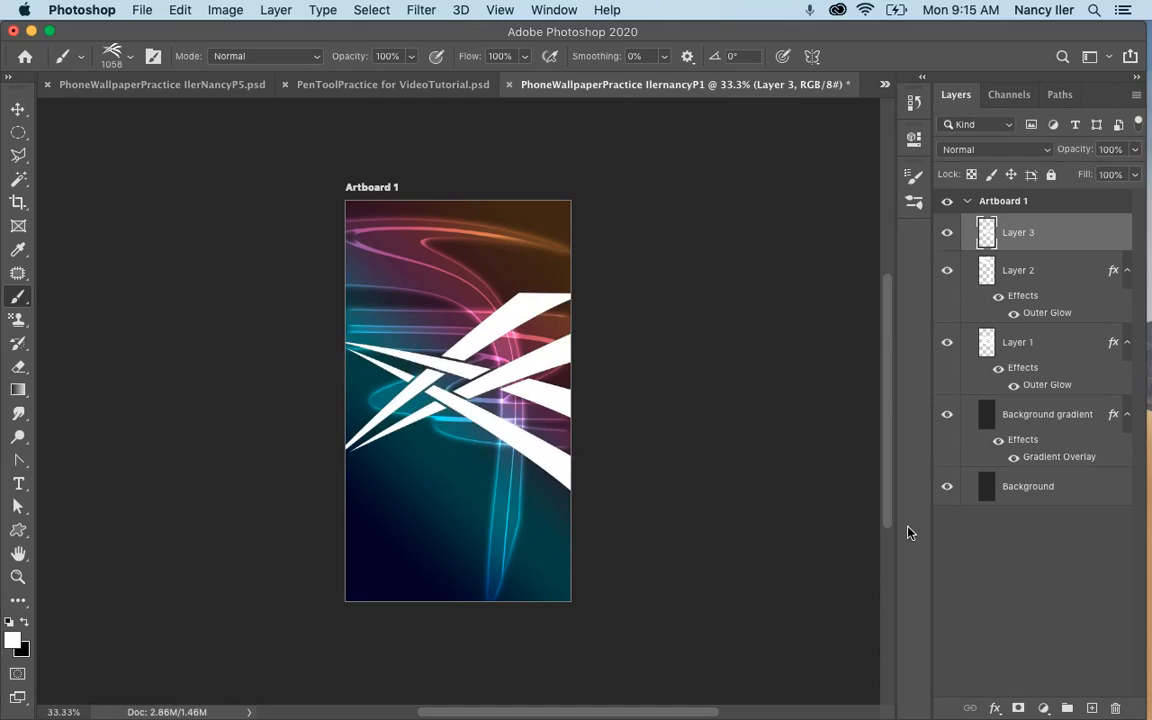
{"action": "right_click", "coordinate": [1021, 235]}
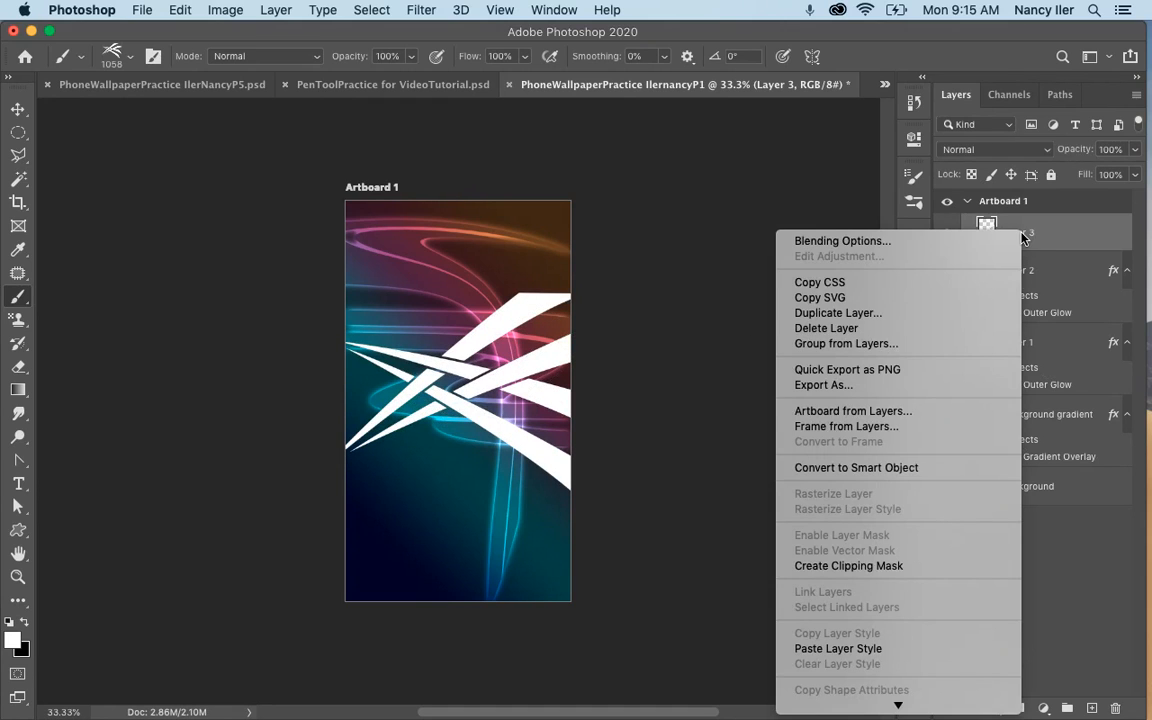
{"action": "left_click", "coordinate": [860, 649]}
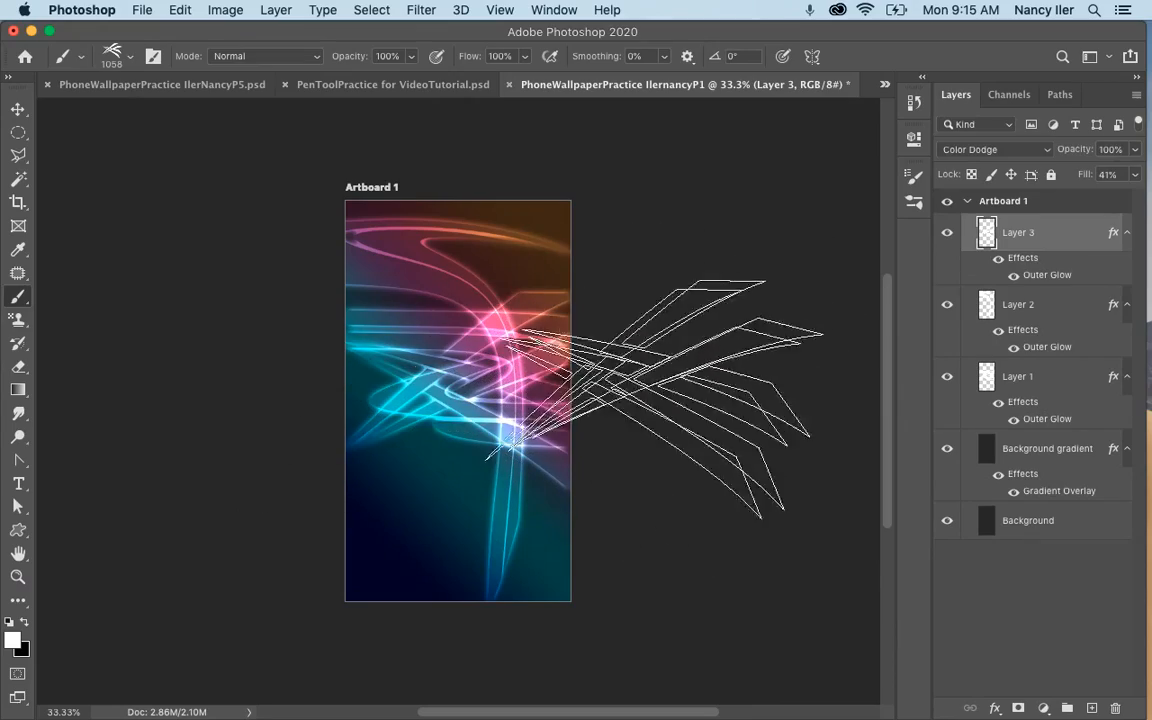
Stamp the double-wave 1799 px brush across the artboard's lower part on a new layer and paste the copied layer style onto it.
{"action": "left_click", "coordinate": [1092, 708]}
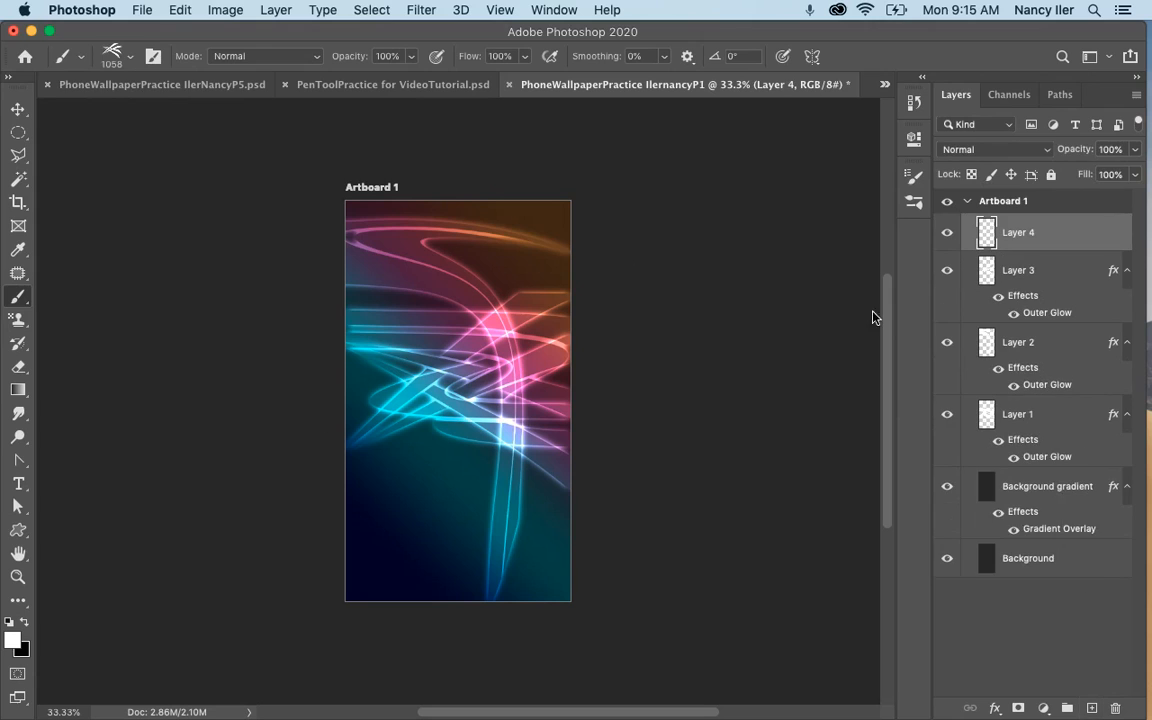
{"action": "left_click", "coordinate": [127, 58]}
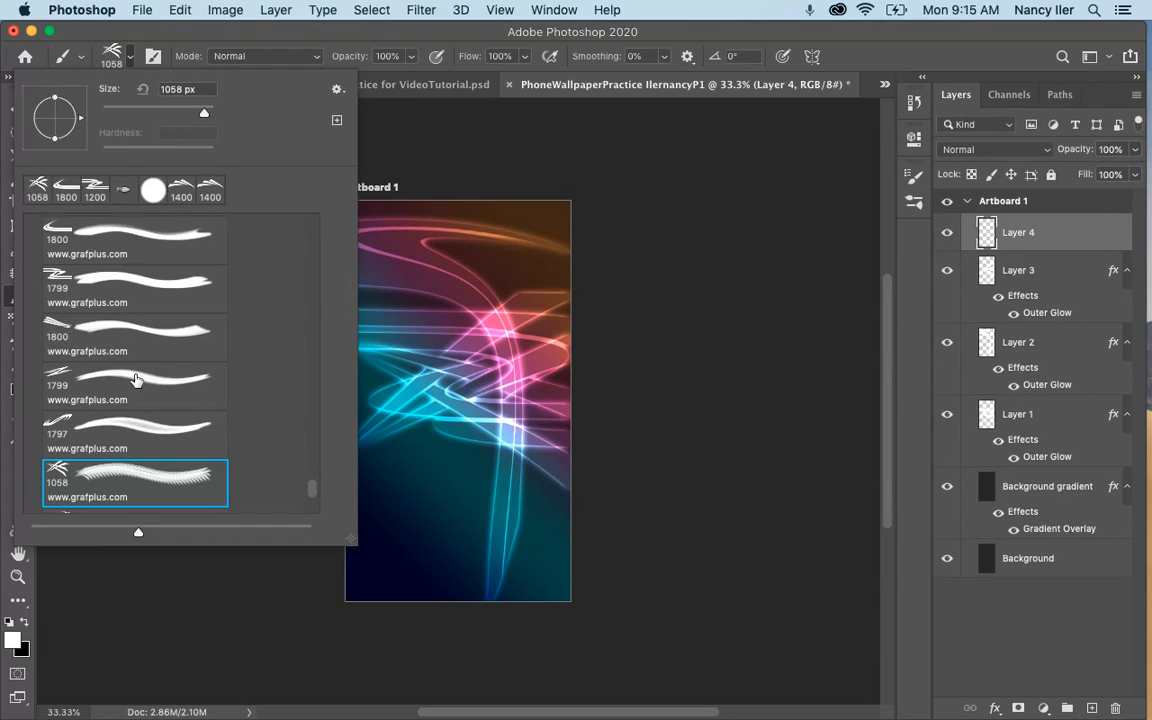
{"action": "scroll", "coordinate": [136, 380], "scroll_direction": "down", "scroll_amount": 10}
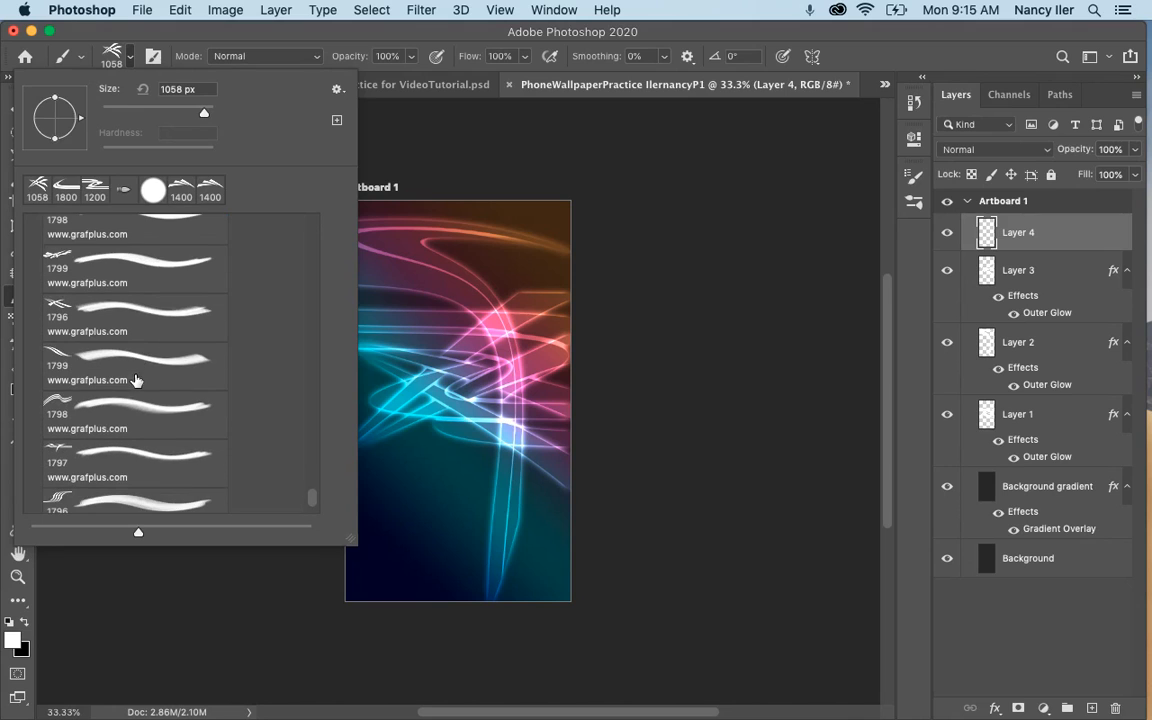
{"action": "left_click", "coordinate": [133, 353]}
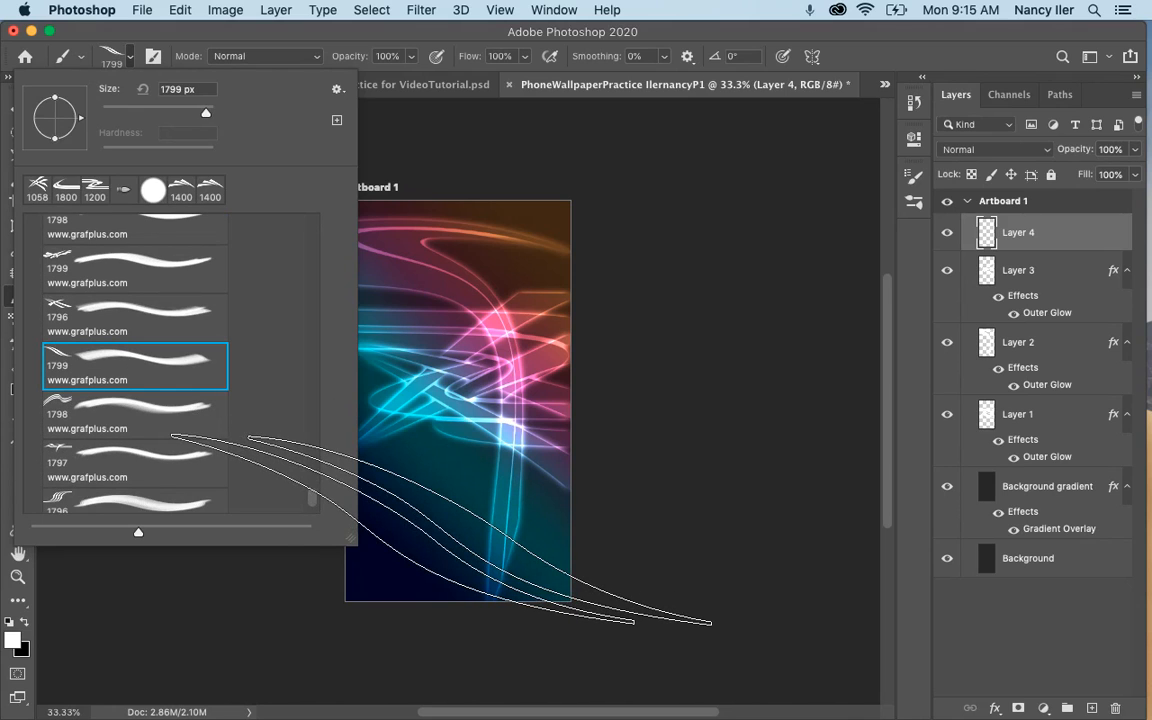
{"action": "left_click", "coordinate": [442, 530]}
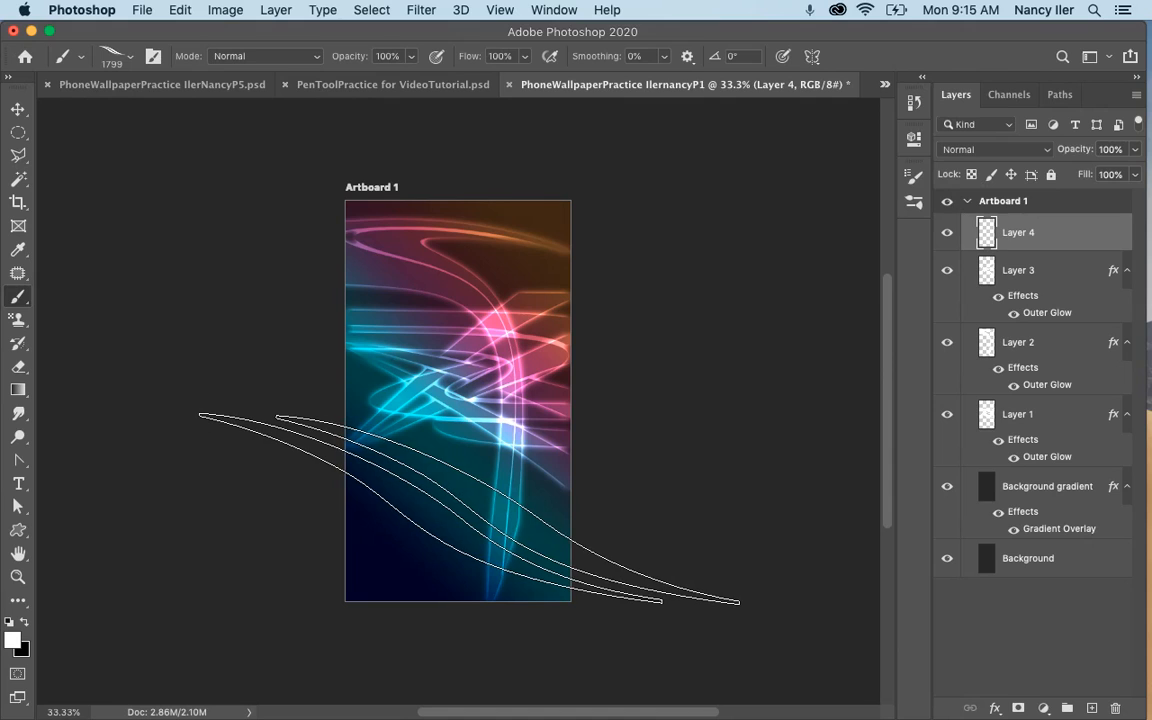
{"action": "left_click", "coordinate": [469, 508]}
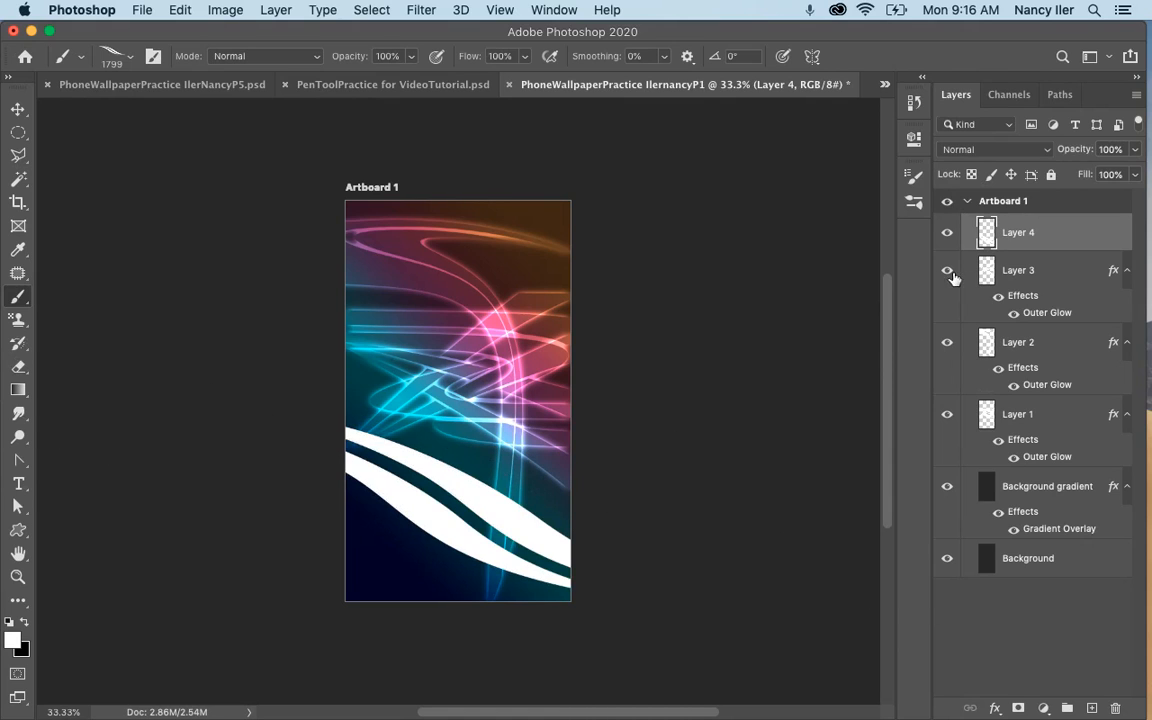
{"action": "right_click", "coordinate": [1022, 230]}
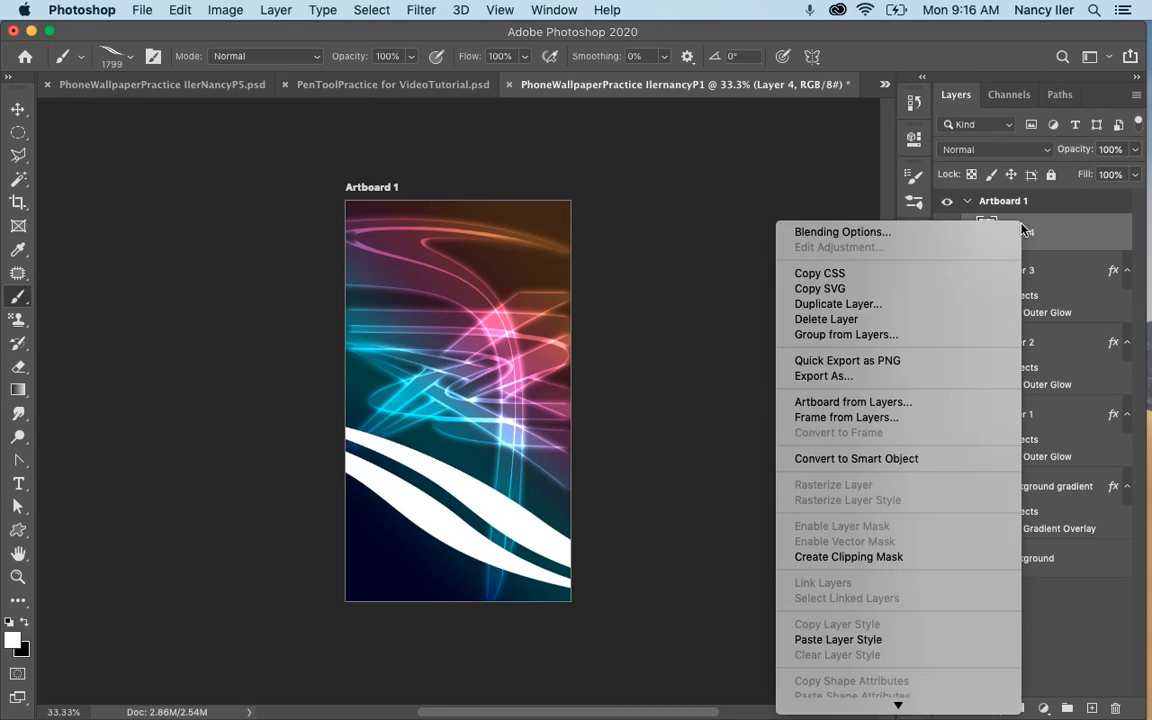
{"action": "left_click", "coordinate": [860, 639]}
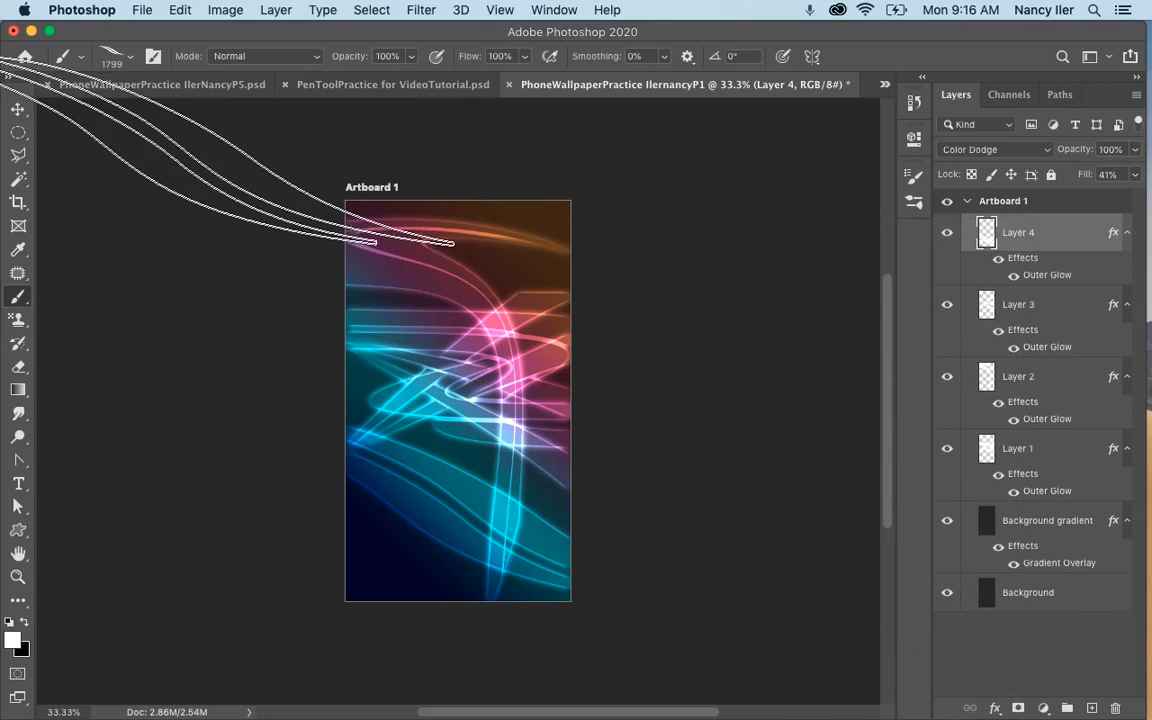
Choose the S-shaped 1797 px swoosh brush from the grafplus presets.
{"action": "left_click", "coordinate": [130, 62]}
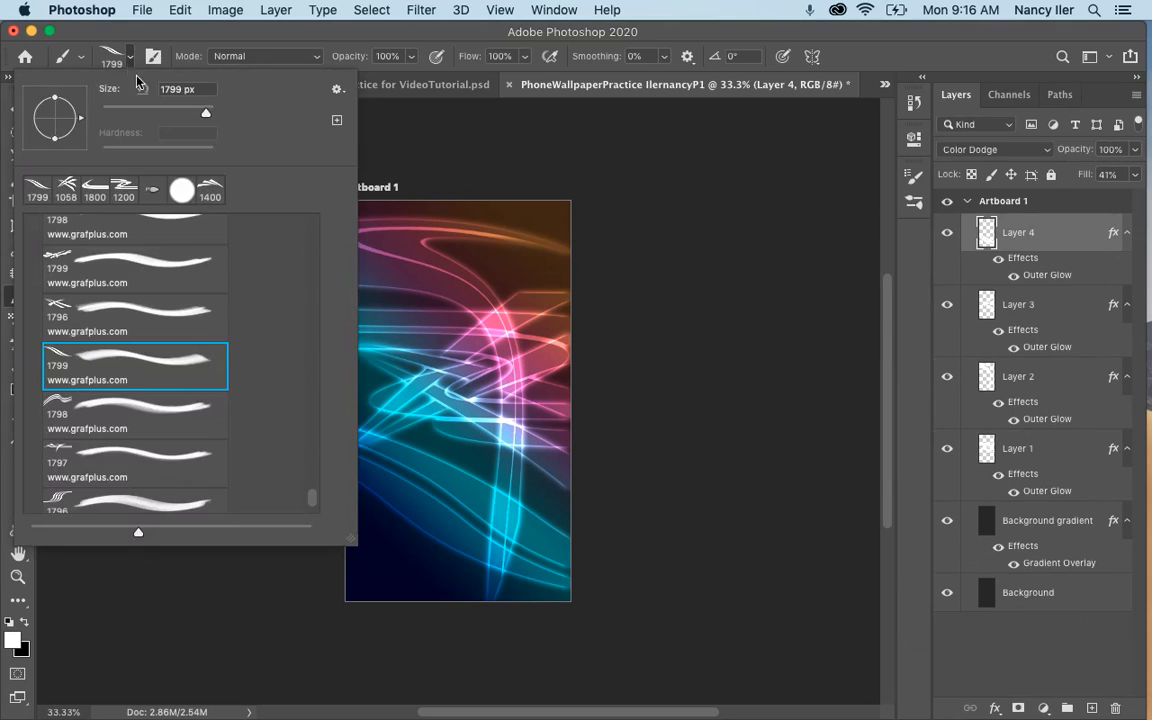
{"action": "scroll", "coordinate": [152, 309], "scroll_direction": "up", "scroll_amount": 5}
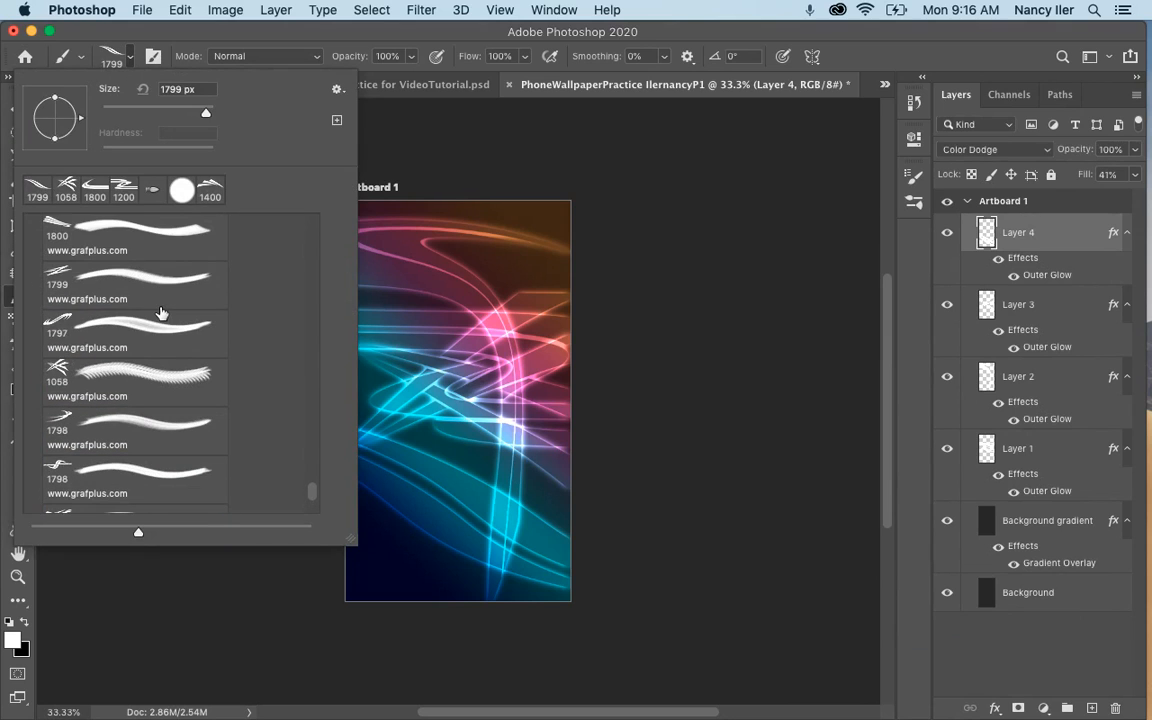
{"action": "left_click", "coordinate": [140, 332]}
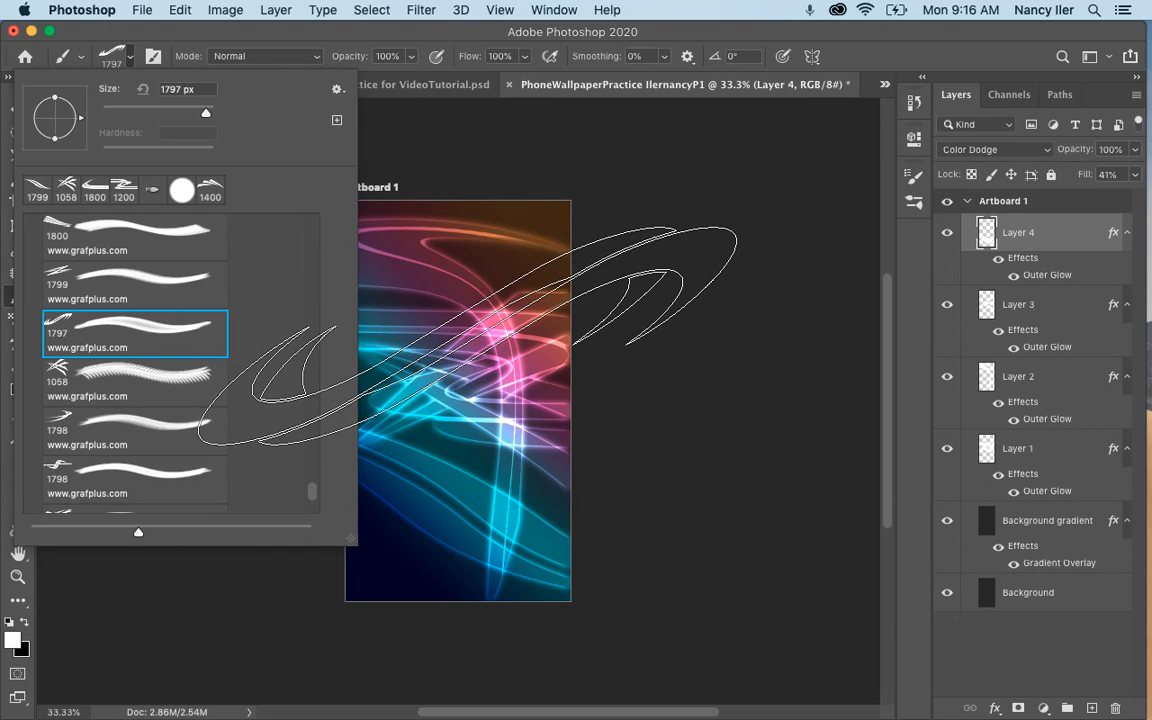
{"action": "left_click", "coordinate": [467, 336]}
Try a diagonal stamp of the S-shaped swoosh on Layer 4 with the brush tip rotated to 28°.
{"action": "key", "text": "Left"}
{"action": "key", "text": "Left"}
{"action": "key", "text": "Left"}
{"action": "key", "text": "Left"}
{"action": "key", "text": "Left"}
{"action": "key", "text": "Left"}
{"action": "key", "text": "Left"}
{"action": "key", "text": "Left"}
{"action": "key", "text": "Left"}
{"action": "key", "text": "Left"}
{"action": "key", "text": "Left"}
{"action": "key", "text": "Left"}
{"action": "key", "text": "Left"}
{"action": "key", "text": "Left"}
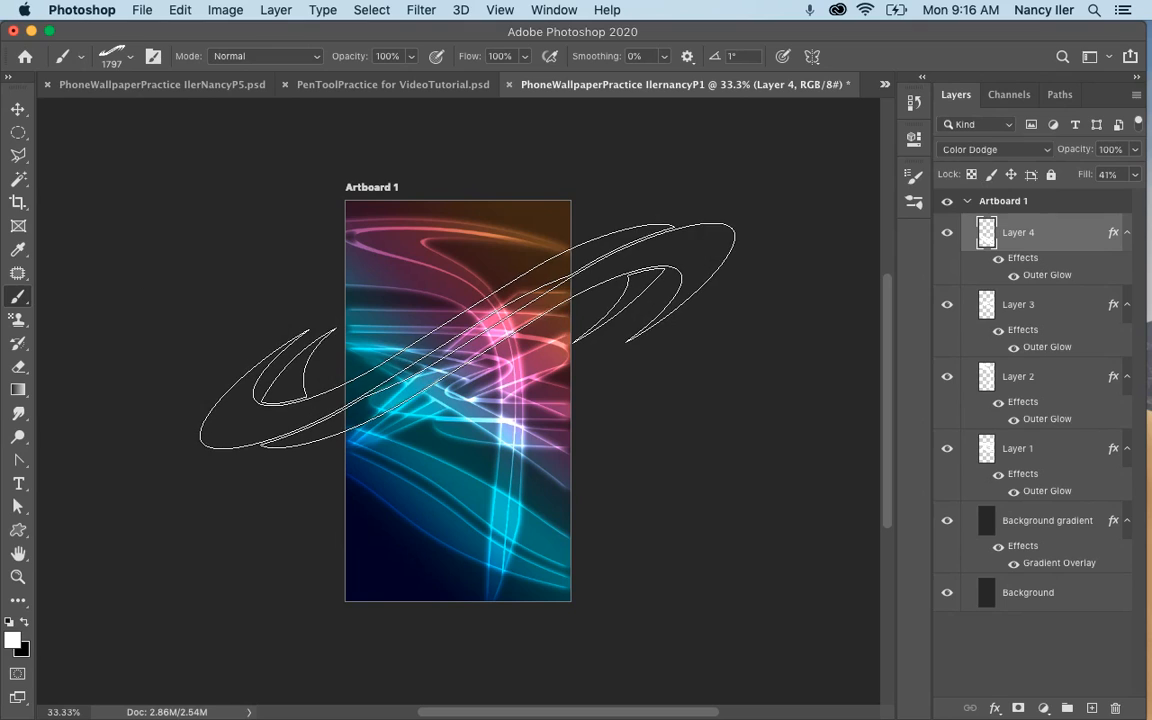
{"action": "key", "text": "Left"}
{"action": "key", "text": "Left"}
{"action": "key", "text": "Left"}
{"action": "key", "text": "Left"}
{"action": "key", "text": "Left"}
{"action": "key", "text": "Left"}
{"action": "key", "text": "Left"}
{"action": "key", "text": "Left"}
{"action": "key", "text": "Left"}
{"action": "key", "text": "Left"}
{"action": "key", "text": "Left"}
{"action": "key", "text": "Left"}
{"action": "key", "text": "Left"}
{"action": "key", "text": "Left"}
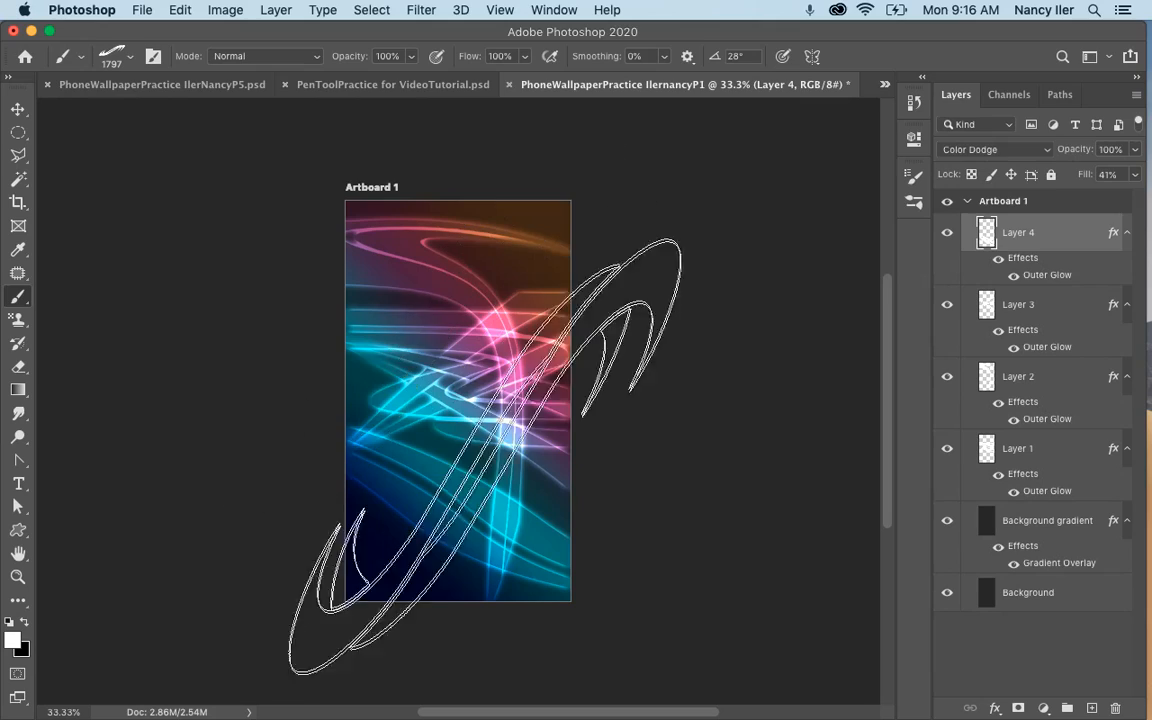
{"action": "left_click", "coordinate": [419, 288]}
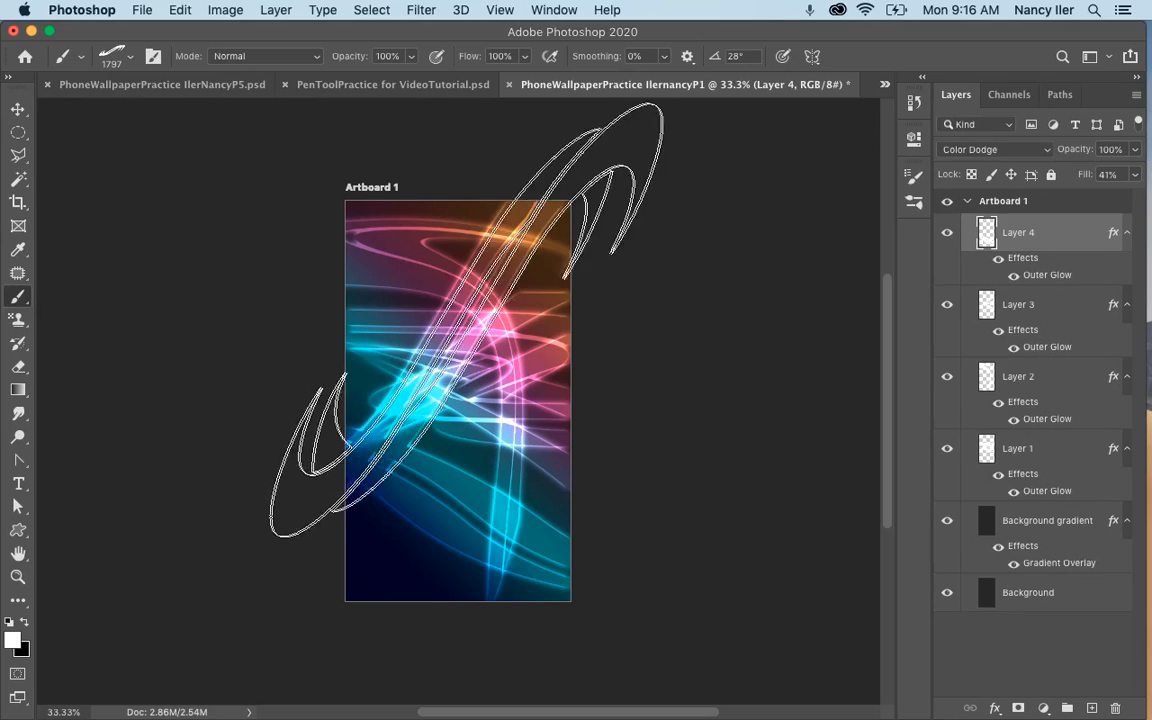
{"action": "key", "text": "super+z"}
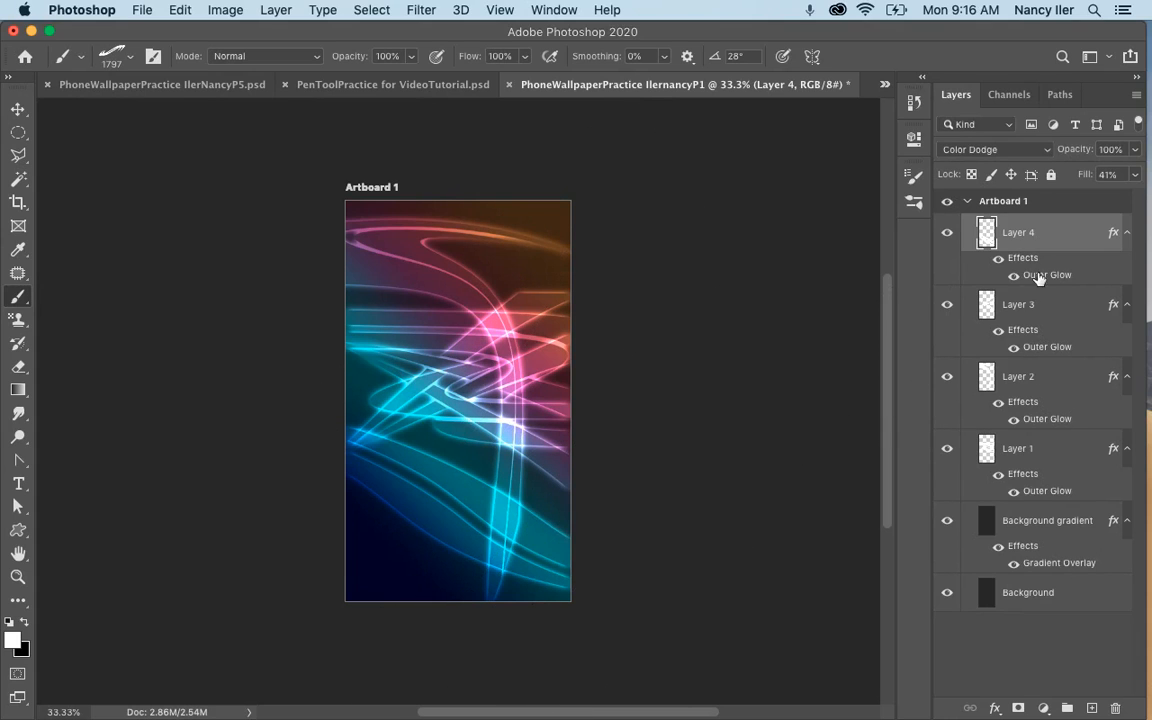
Add a new layer above Layer 4 and rotate the brush tip to -25°.
{"action": "left_click", "coordinate": [1091, 709]}
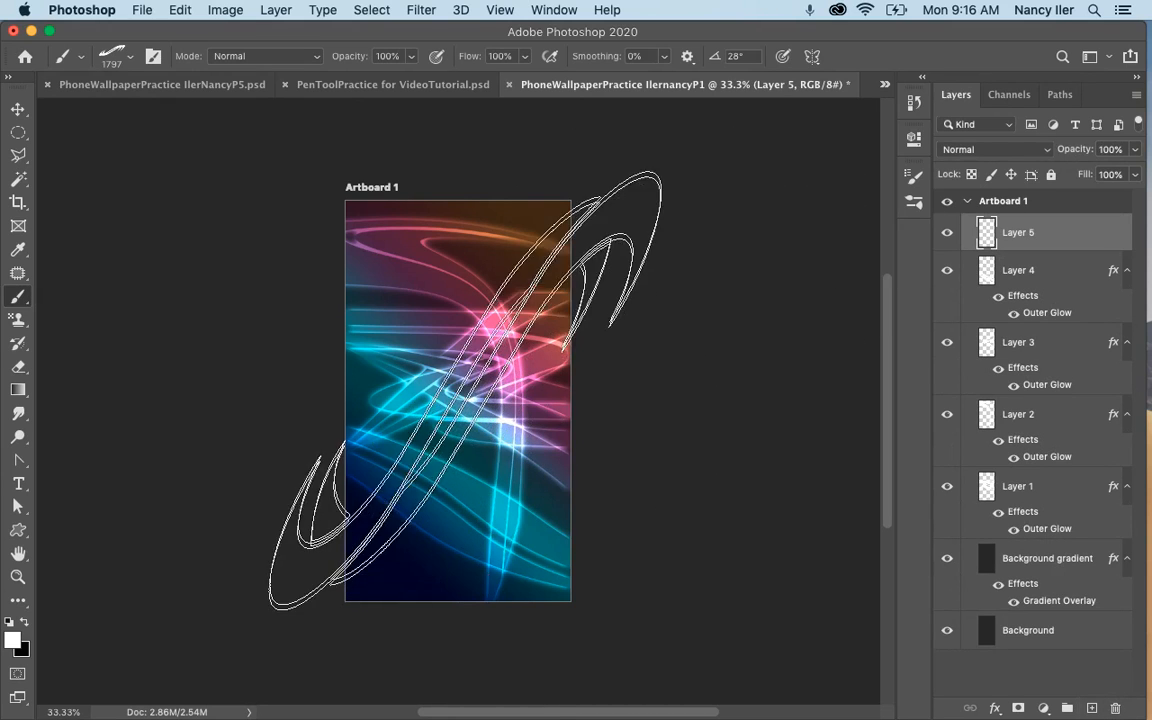
{"action": "key", "text": "Right"}
{"action": "key", "text": "Right"}
{"action": "key", "text": "Right"}
{"action": "key", "text": "Right"}
{"action": "key", "text": "Right"}
{"action": "key", "text": "Right"}
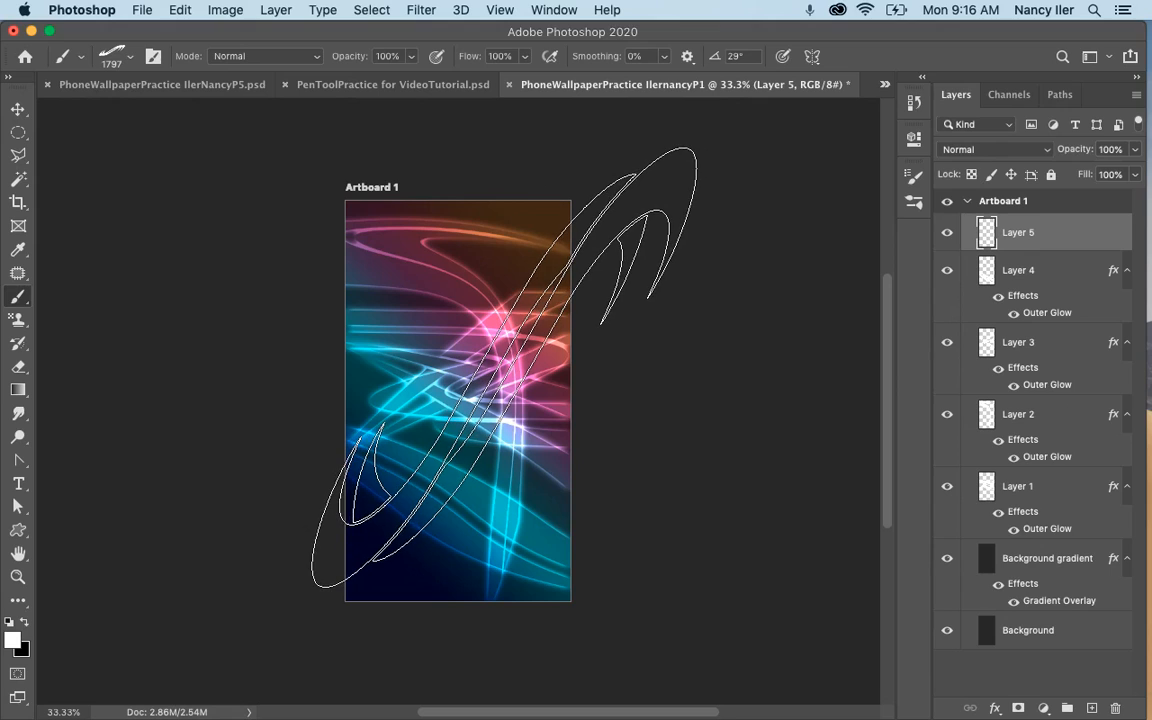
{"action": "key", "text": "Right"}
{"action": "key", "text": "Right"}
{"action": "key", "text": "Right"}
{"action": "key", "text": "Right"}
{"action": "key", "text": "Right"}
{"action": "key", "text": "Right"}
{"action": "key", "text": "Right"}
{"action": "key", "text": "Right"}
{"action": "key", "text": "Right"}
{"action": "key", "text": "Right"}
{"action": "key", "text": "Right"}
{"action": "key", "text": "Right"}
{"action": "key", "text": "Right"}
{"action": "key", "text": "Right"}
{"action": "key", "text": "Right"}
{"action": "key", "text": "Right"}
{"action": "key", "text": "Right"}
{"action": "key", "text": "Right"}
{"action": "key", "text": "Right"}
{"action": "key", "text": "Right"}
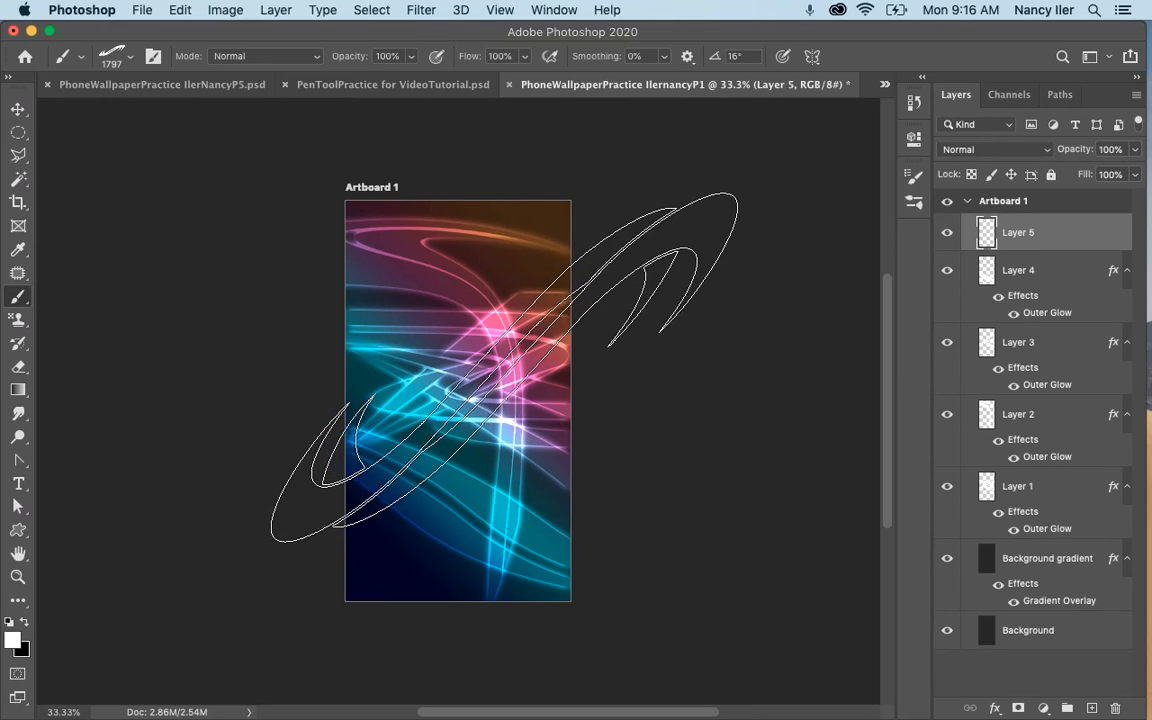
{"action": "key", "text": "Right"}
{"action": "key", "text": "Right"}
{"action": "key", "text": "Right"}
{"action": "key", "text": "Right"}
{"action": "key", "text": "Right"}
{"action": "key", "text": "Right"}
{"action": "key", "text": "Right"}
{"action": "key", "text": "Right"}
{"action": "key", "text": "Right"}
{"action": "key", "text": "Right"}
{"action": "key", "text": "Right"}
{"action": "key", "text": "Right"}
{"action": "key", "text": "Right"}
{"action": "key", "text": "Right"}
{"action": "key", "text": "Right"}
{"action": "key", "text": "Right"}
{"action": "key", "text": "Right"}
{"action": "key", "text": "Right"}
{"action": "key", "text": "Right"}
{"action": "key", "text": "Right"}
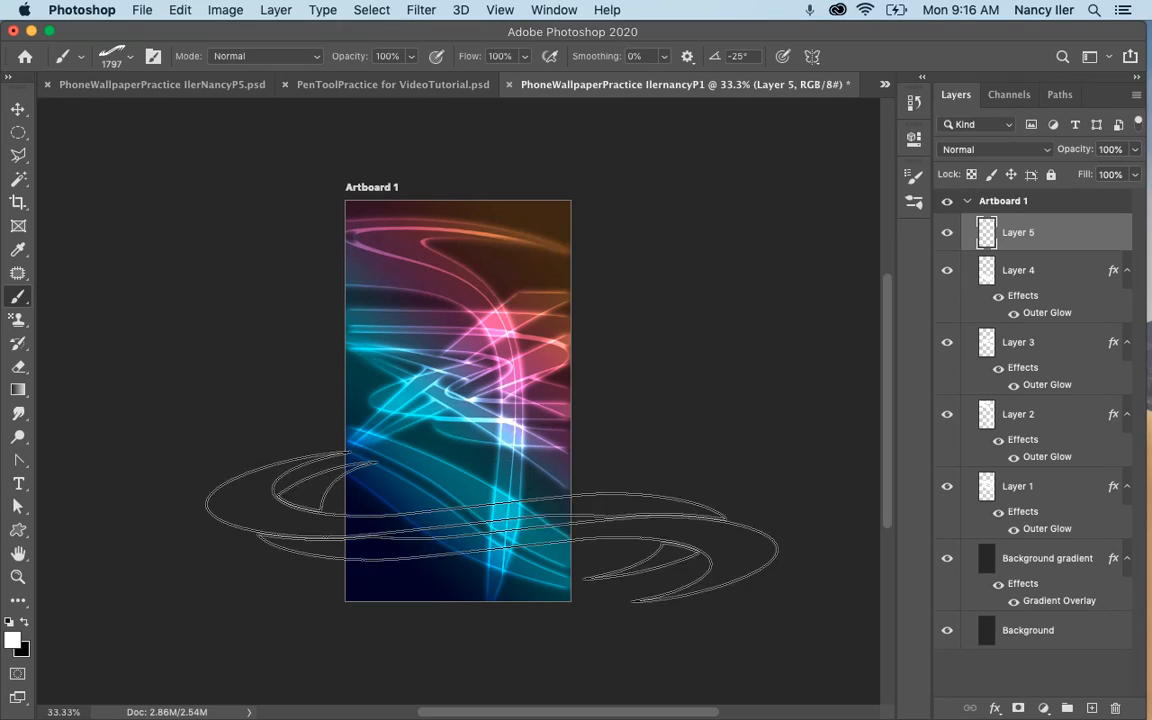
Try stamping the S-shaped swoosh across the artboard's lower part on Layer 5.
{"action": "left_click", "coordinate": [468, 500]}
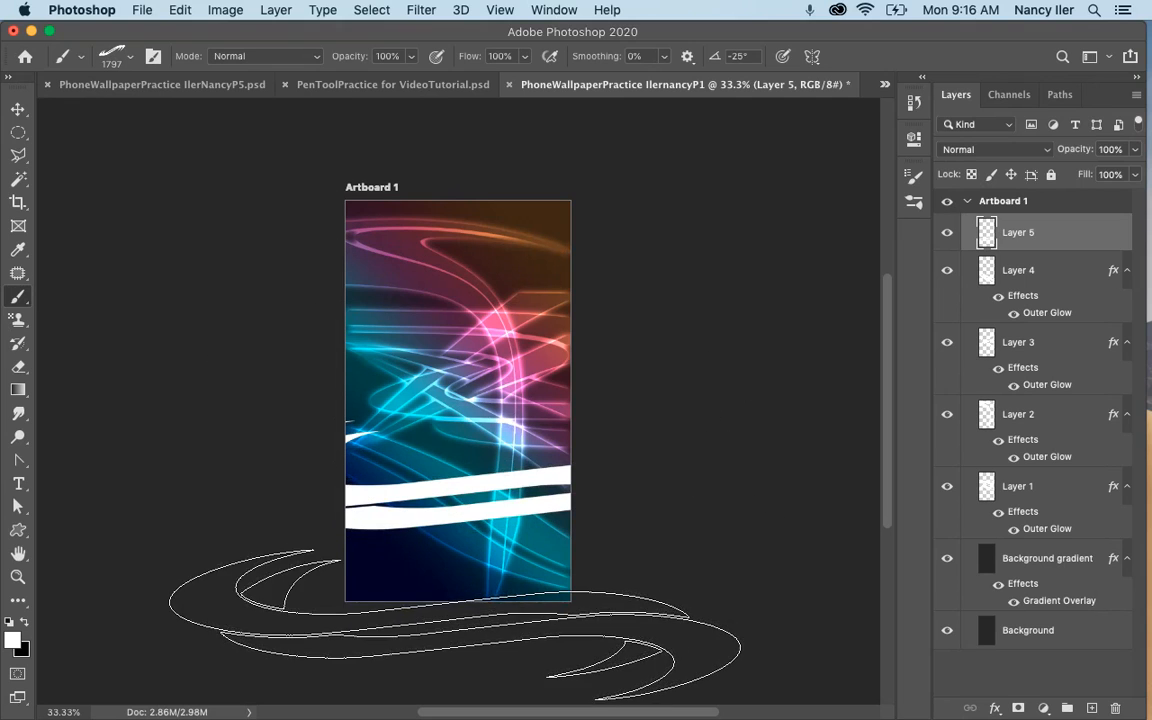
{"action": "key", "text": "super+z"}
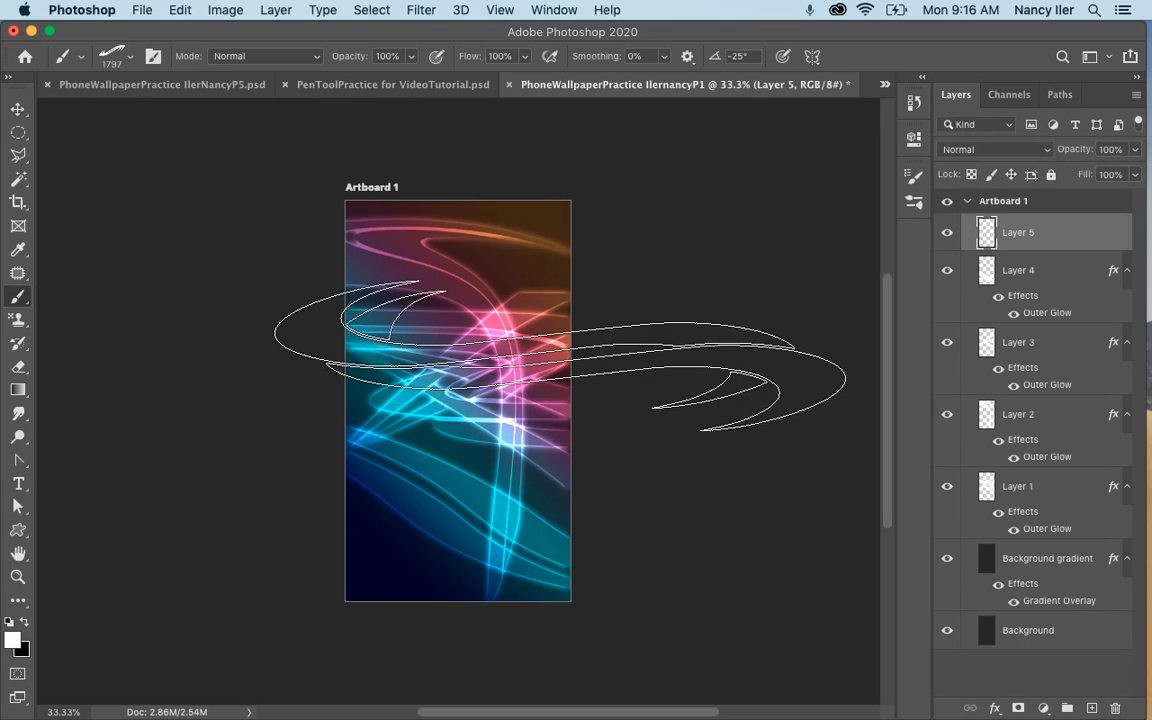
Reduce the swoosh brush size to 1100 px and try stamping it across the artboard's top edge on Layer 5.
{"action": "key", "text": "bracketleft"}
{"action": "key", "text": "bracketleft"}
{"action": "key", "text": "bracketleft"}
{"action": "key", "text": "bracketleft"}
{"action": "key", "text": "bracketleft"}
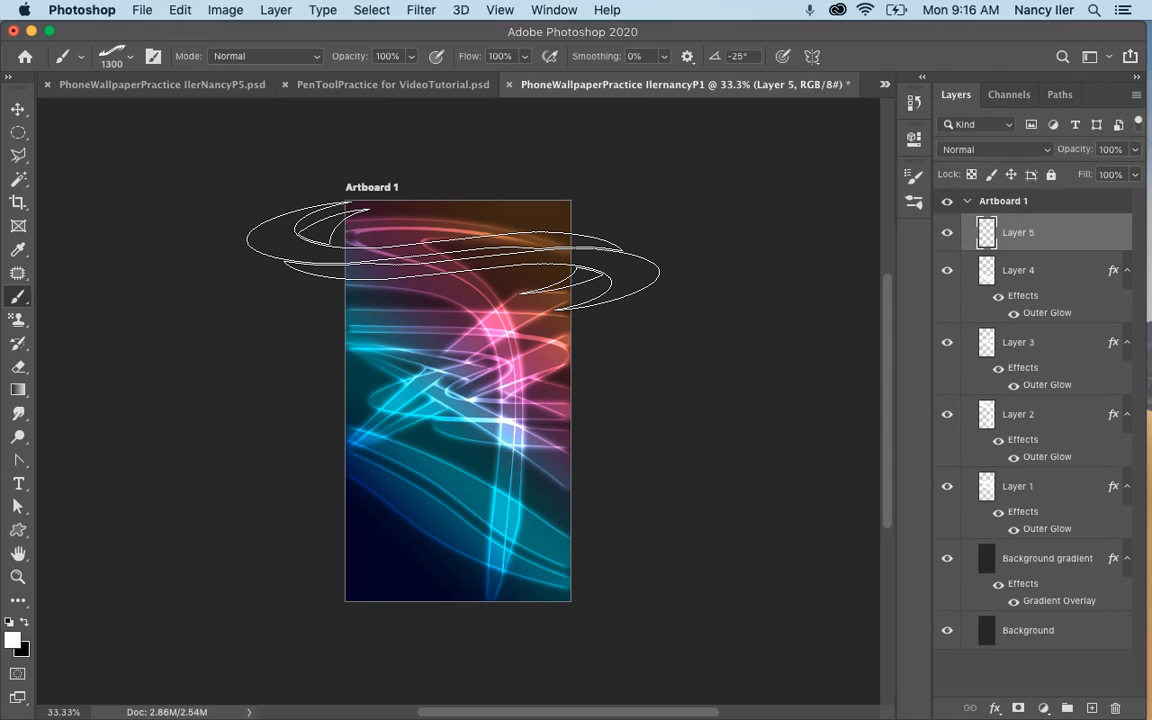
{"action": "key", "text": "bracketleft"}
{"action": "key", "text": "bracketleft"}
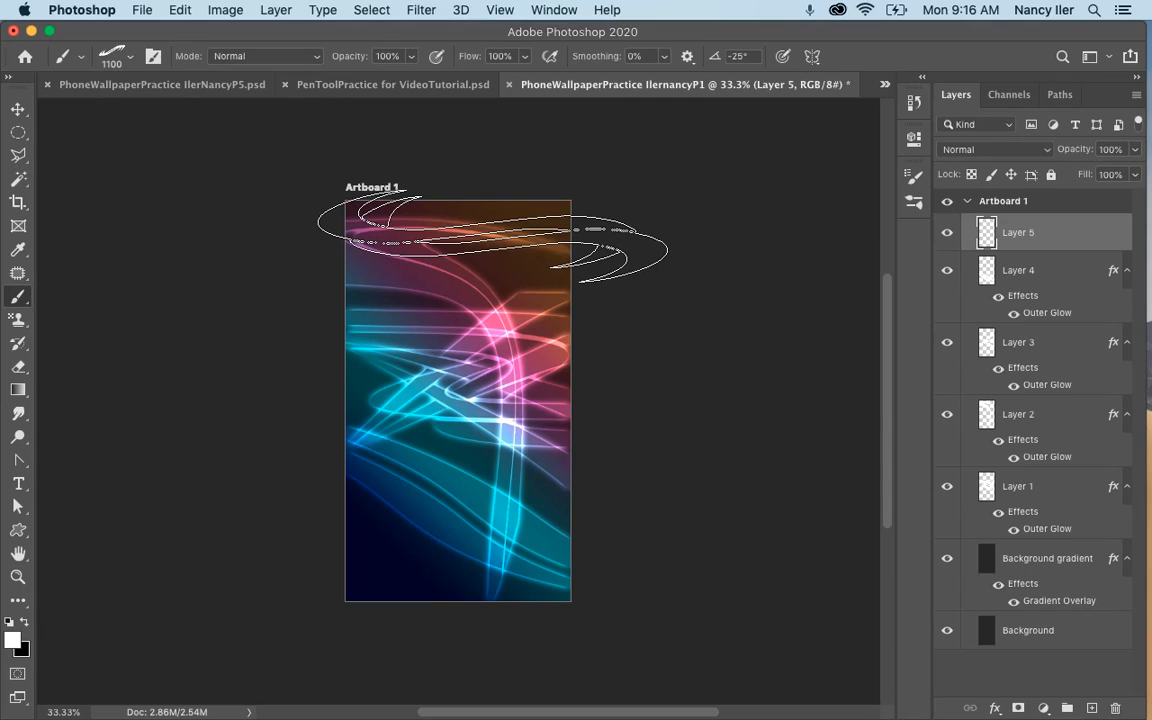
{"action": "left_click", "coordinate": [493, 236]}
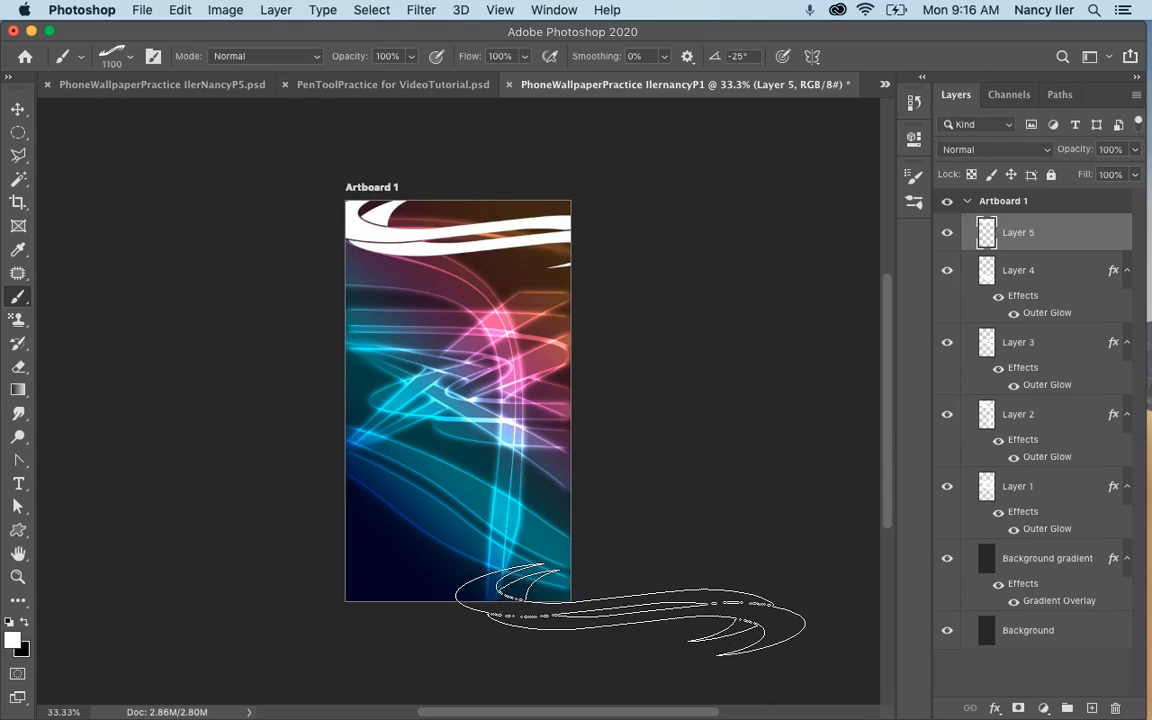
{"action": "key", "text": "super+z"}
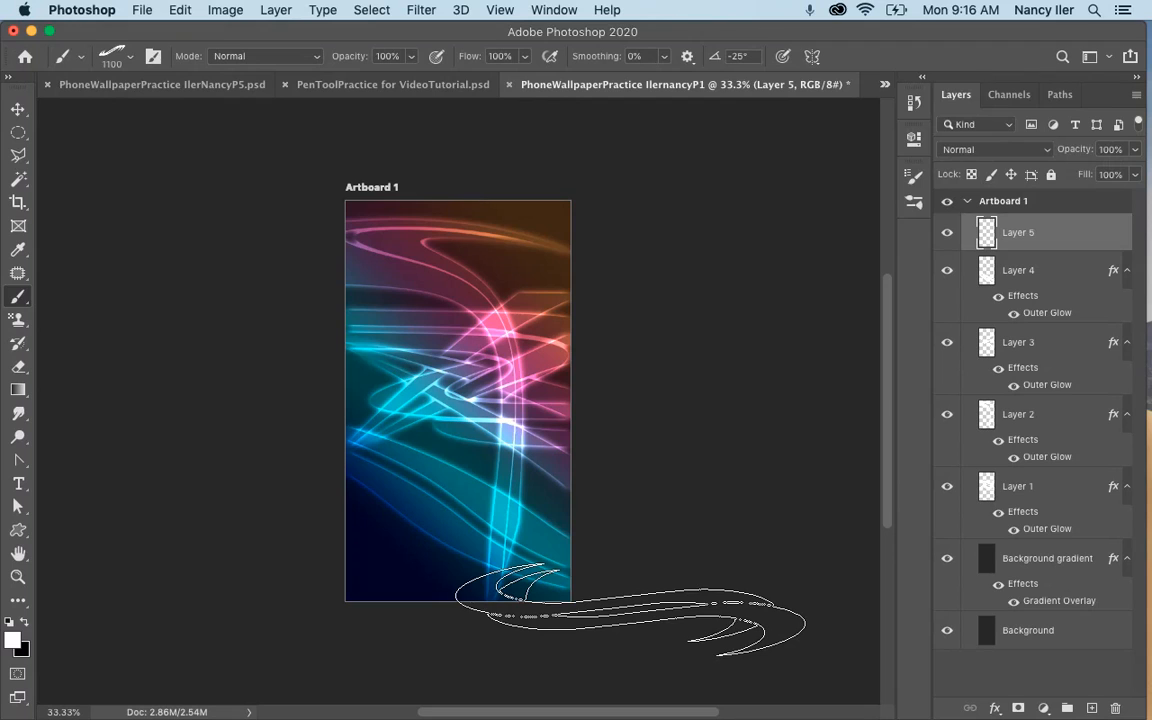
Rotate the brush tip to -51° and stamp the swoosh diagonally across the middle of the artboard on Layer 5.
{"action": "key", "text": "Right"}
{"action": "key", "text": "Right"}
{"action": "key", "text": "Right"}
{"action": "key", "text": "Right"}
{"action": "key", "text": "Right"}
{"action": "key", "text": "Right"}
{"action": "key", "text": "Right"}
{"action": "key", "text": "Right"}
{"action": "key", "text": "Right"}
{"action": "key", "text": "Right"}
{"action": "key", "text": "Right"}
{"action": "key", "text": "Right"}
{"action": "key", "text": "Right"}
{"action": "key", "text": "Right"}
{"action": "key", "text": "Right"}
{"action": "key", "text": "Right"}
{"action": "key", "text": "Right"}
{"action": "key", "text": "Right"}
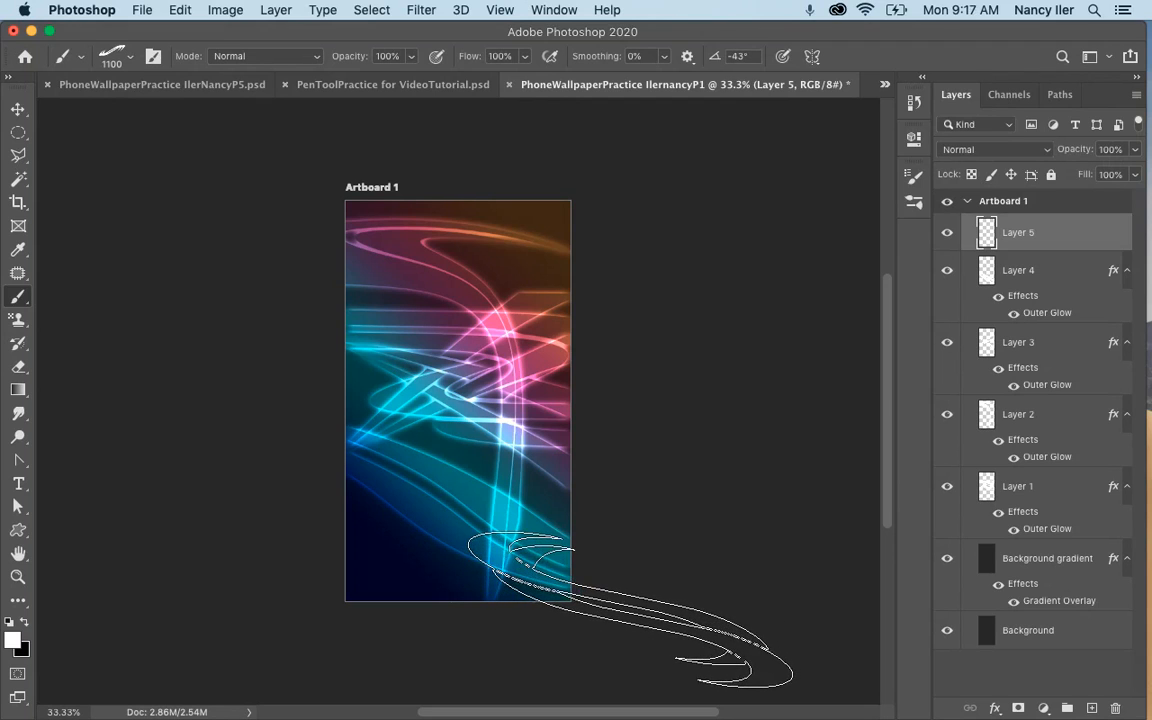
{"action": "key", "text": "Right"}
{"action": "key", "text": "Right"}
{"action": "key", "text": "Right"}
{"action": "key", "text": "Right"}
{"action": "key", "text": "Right"}
{"action": "key", "text": "Right"}
{"action": "key", "text": "Right"}
{"action": "key", "text": "Right"}
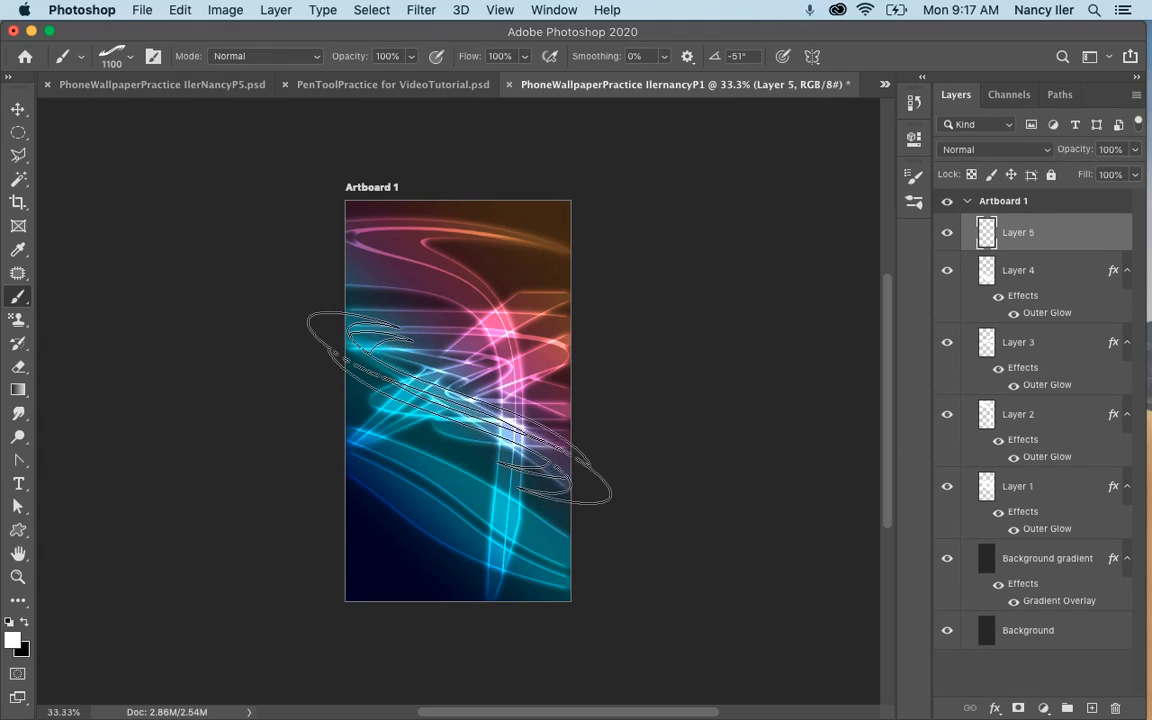
{"action": "left_click", "coordinate": [457, 400]}
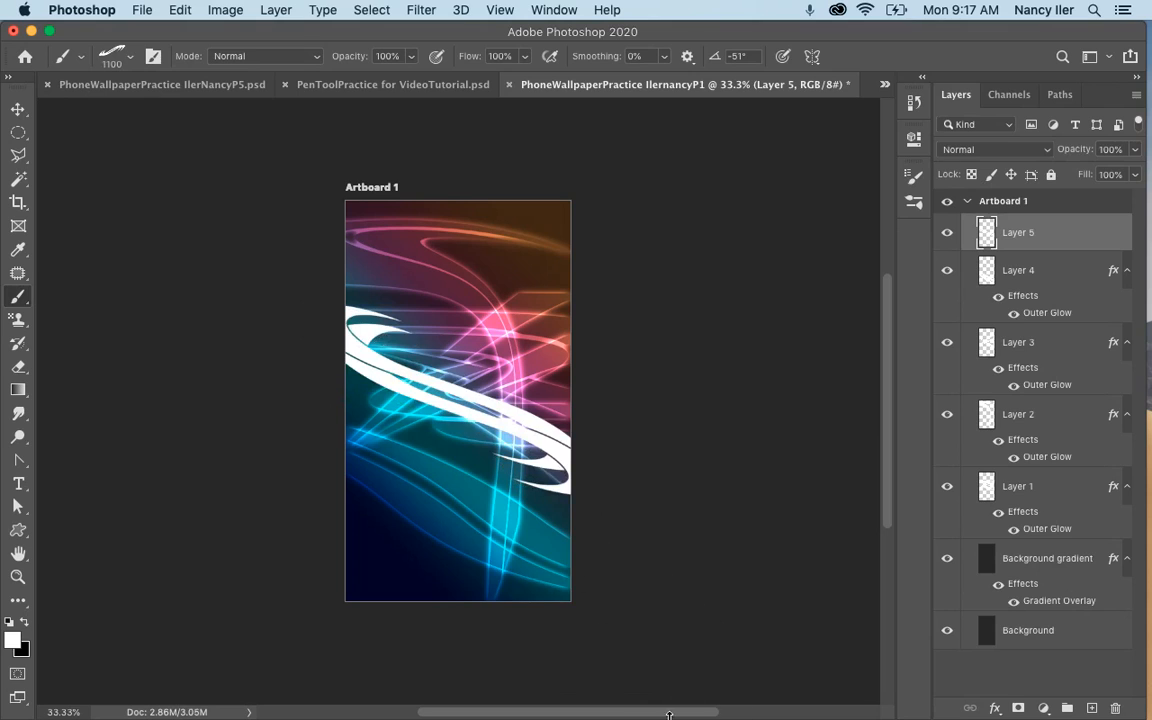
Paste the copied glow layer style onto Layer 5 and switch to the Move tool.
{"action": "right_click", "coordinate": [1030, 230]}
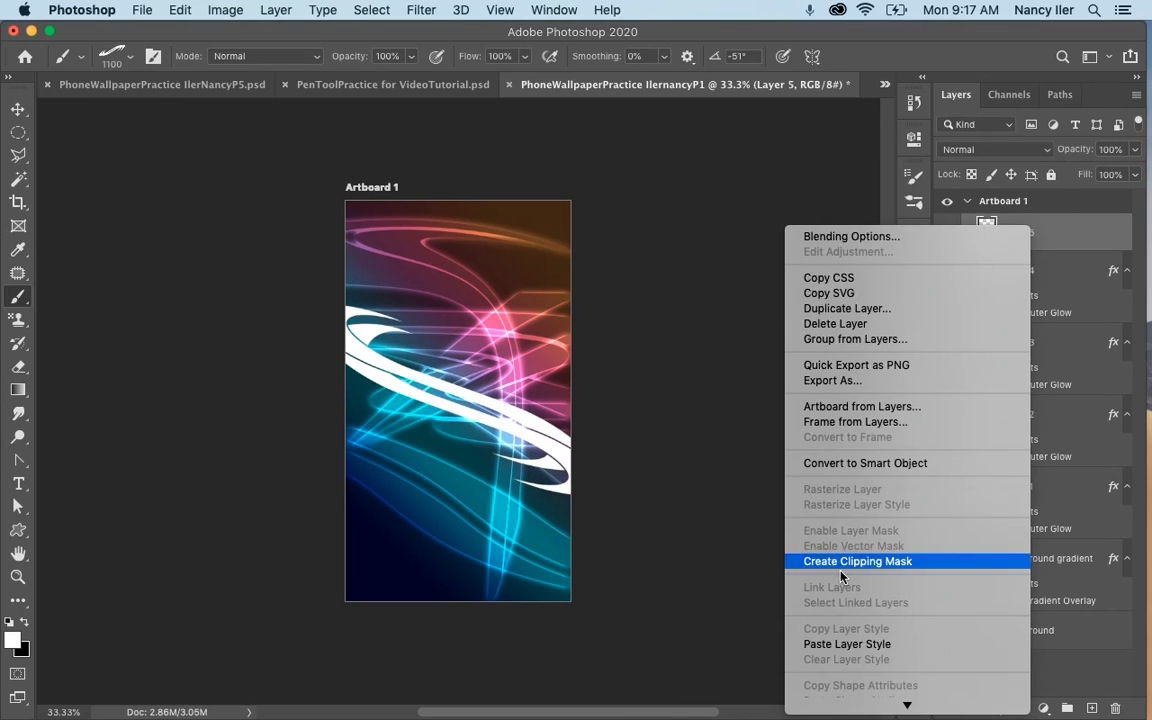
{"action": "left_click", "coordinate": [852, 644]}
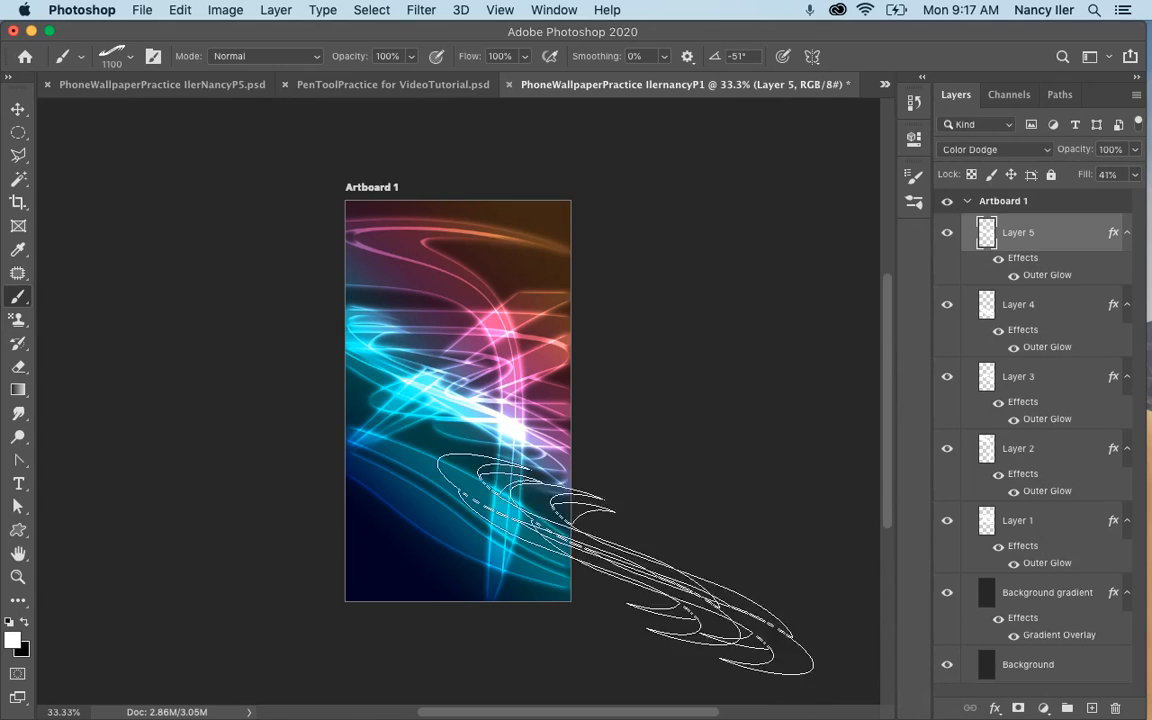
{"action": "left_click", "coordinate": [17, 110]}
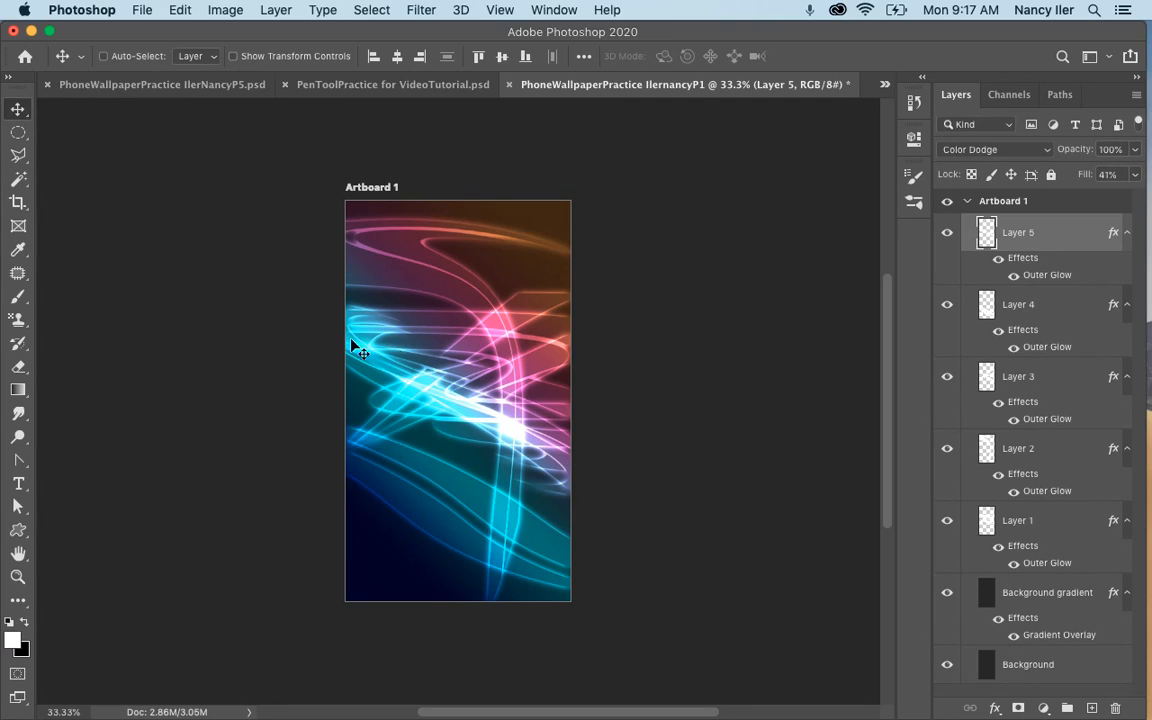
Try adjusting the opacity and fill of Layer 1.
{"action": "left_click", "coordinate": [1035, 524]}
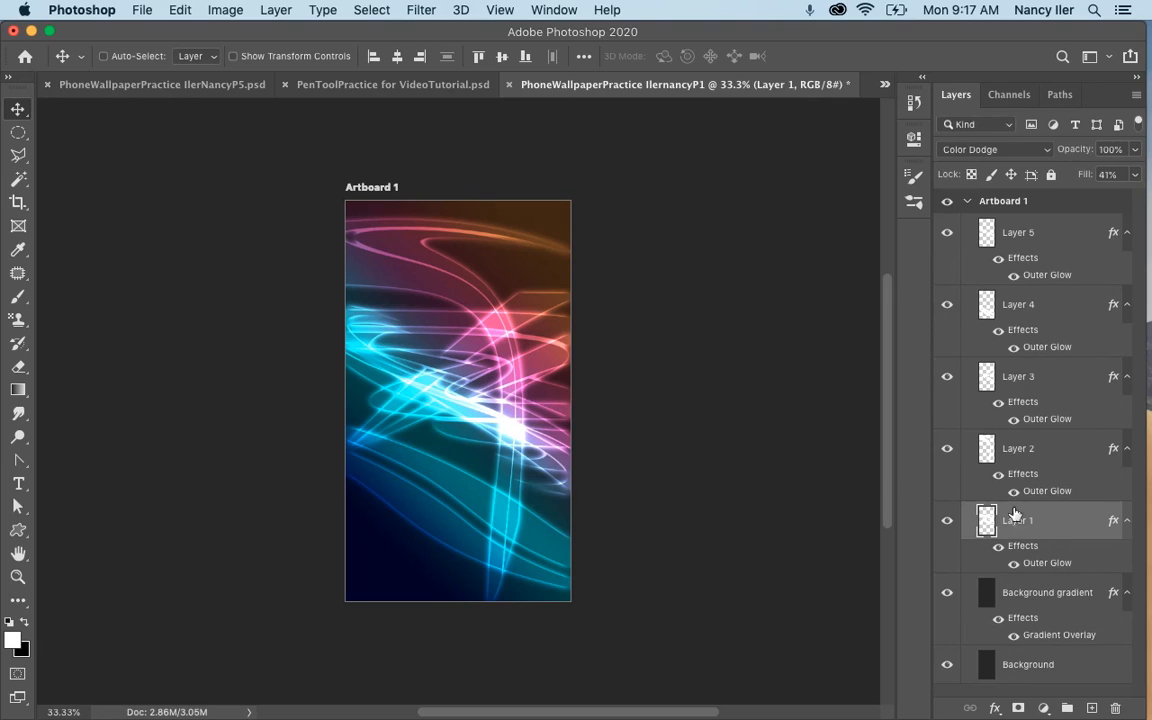
{"action": "left_click", "coordinate": [1133, 151]}
{"action": "mouse_move", "coordinate": [1137, 173]}
{"action": "left_mouse_down"}
{"action": "mouse_move", "coordinate": [1077, 180]}
{"action": "mouse_move", "coordinate": [1133, 173]}
{"action": "left_mouse_up"}
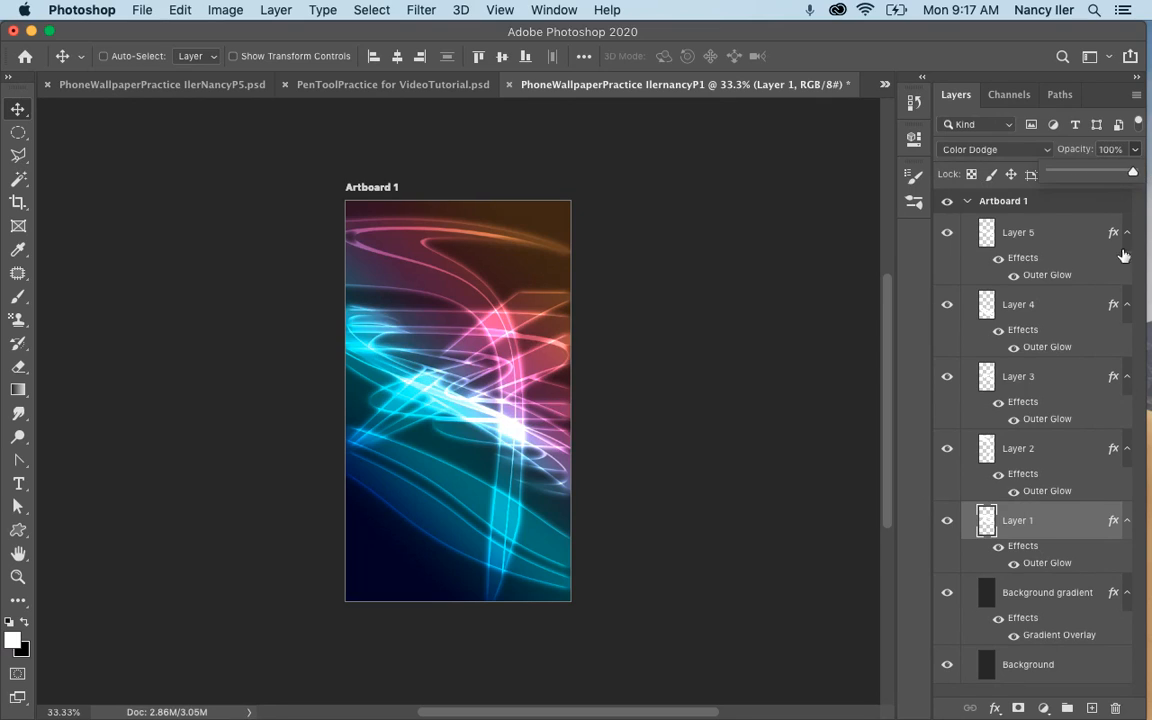
{"action": "left_click", "coordinate": [797, 188]}
{"action": "left_click", "coordinate": [1135, 176]}
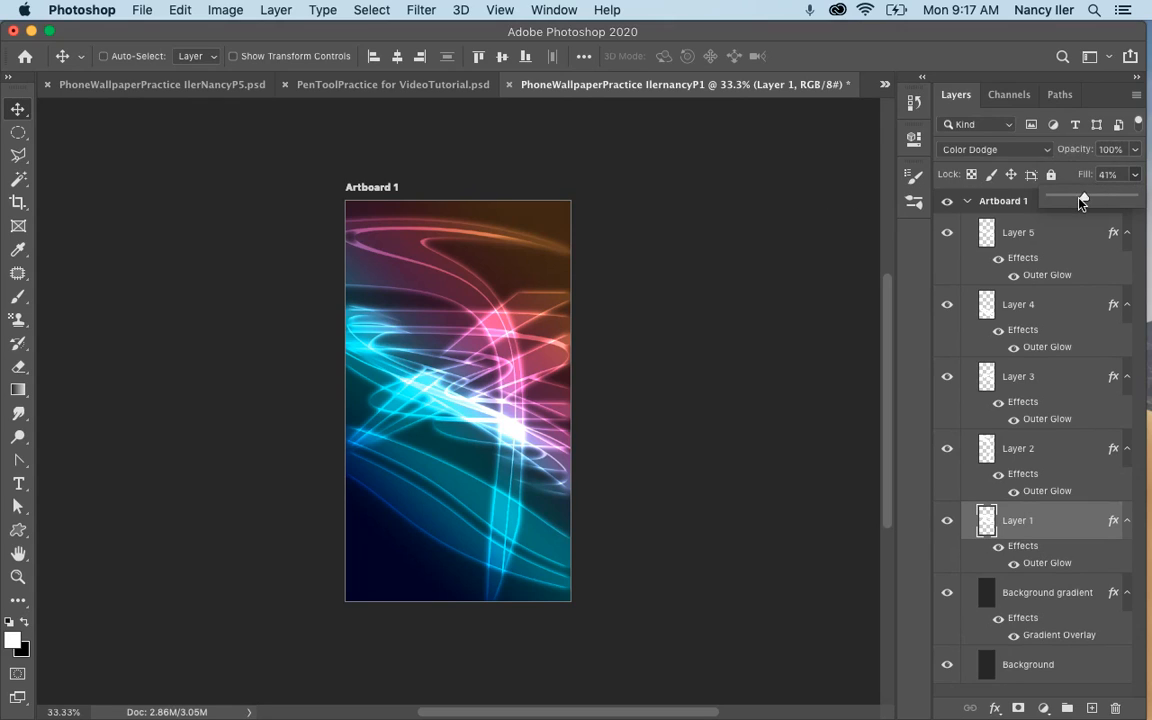
{"action": "mouse_move", "coordinate": [1081, 201]}
{"action": "left_mouse_down"}
{"action": "mouse_move", "coordinate": [1053, 200]}
{"action": "mouse_move", "coordinate": [1084, 200]}
{"action": "left_mouse_up"}
Set Layer 1's Outer Glow to a spread of 8% and a size of 49 px.
{"action": "left_click", "coordinate": [1031, 523]}
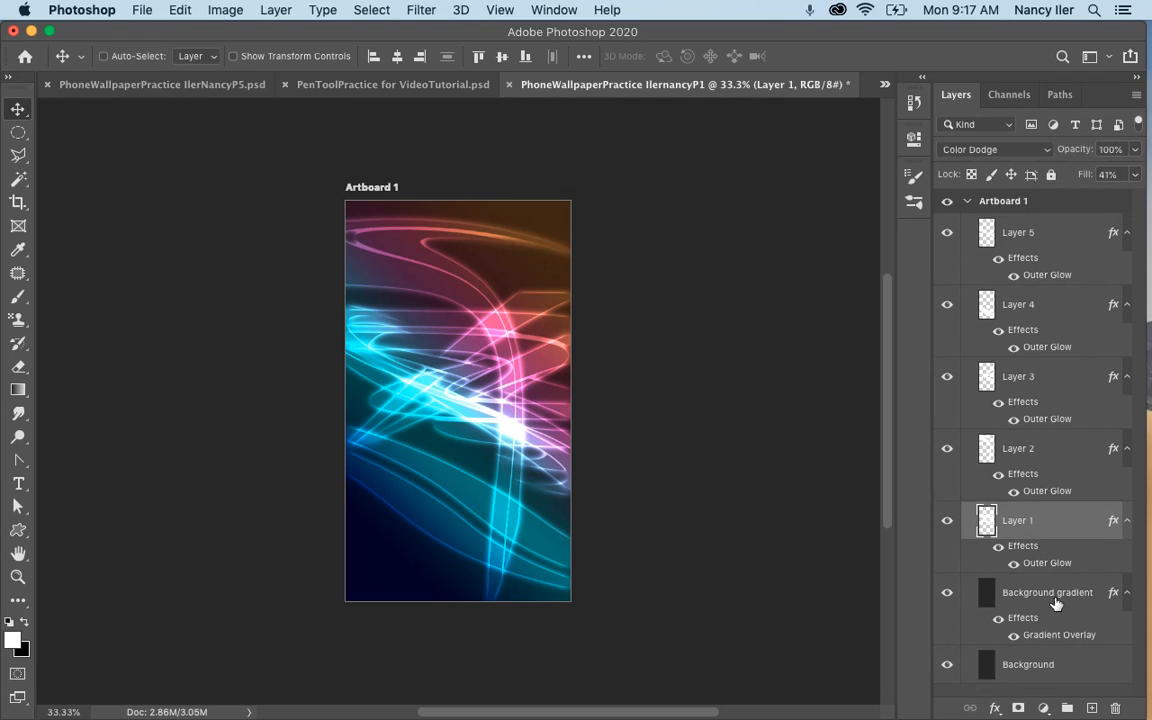
{"action": "double_click", "coordinate": [1046, 565]}
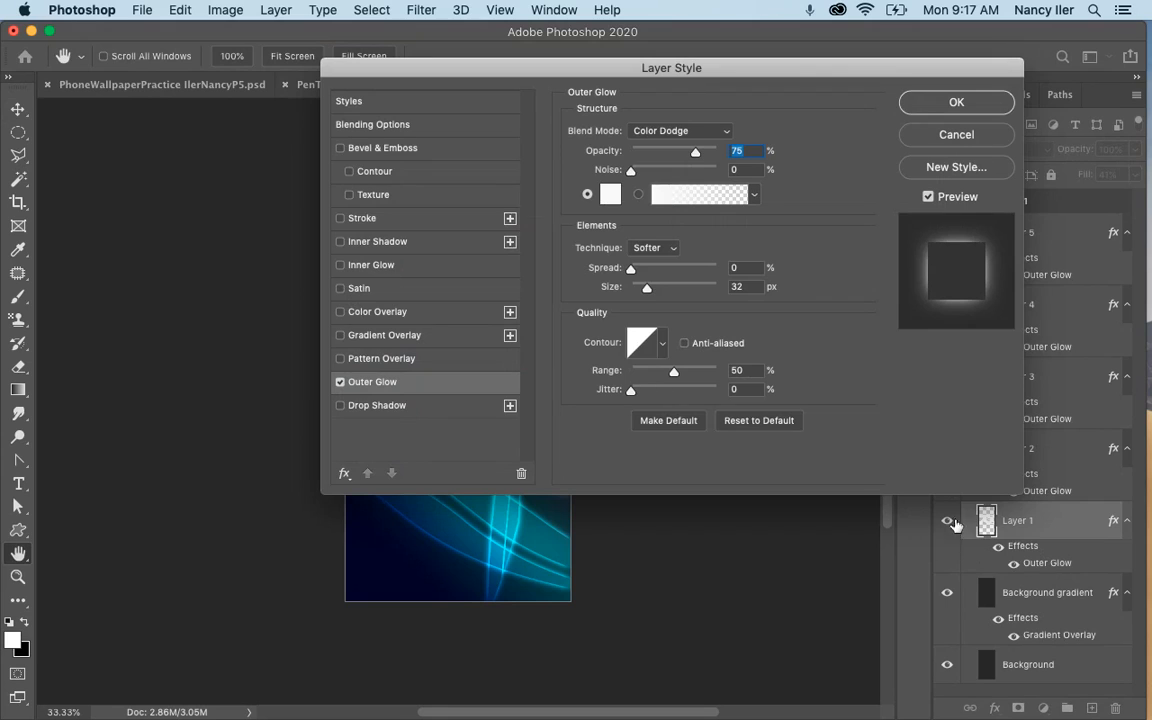
{"action": "left_click_drag", "start_coordinate": [527, 57], "coordinate": [894, 79]}
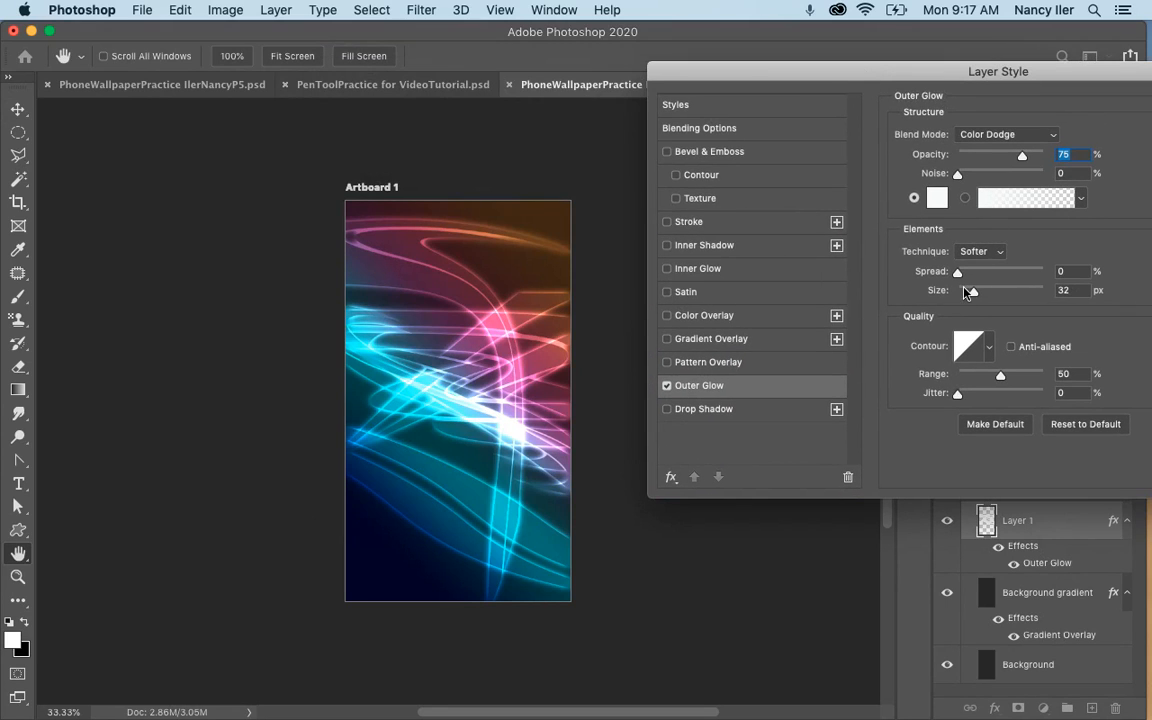
{"action": "left_click_drag", "start_coordinate": [957, 272], "coordinate": [979, 292]}
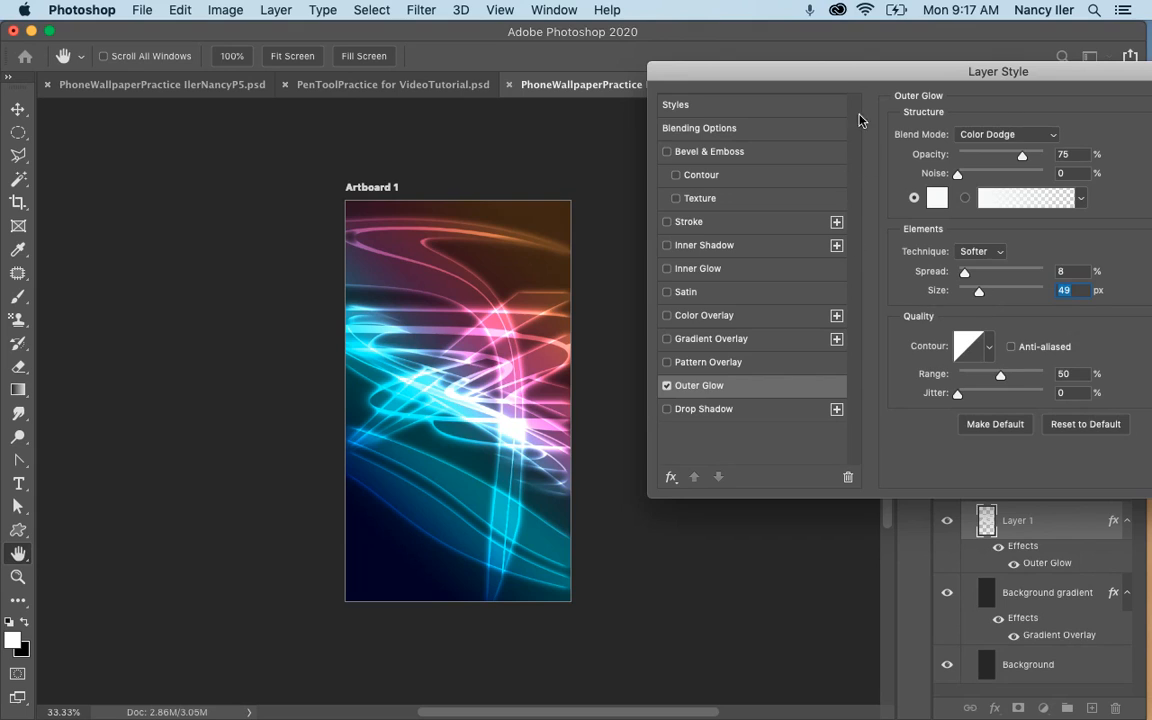
{"action": "left_click_drag", "start_coordinate": [733, 71], "coordinate": [518, 83]}
{"action": "left_click", "coordinate": [1021, 118]}
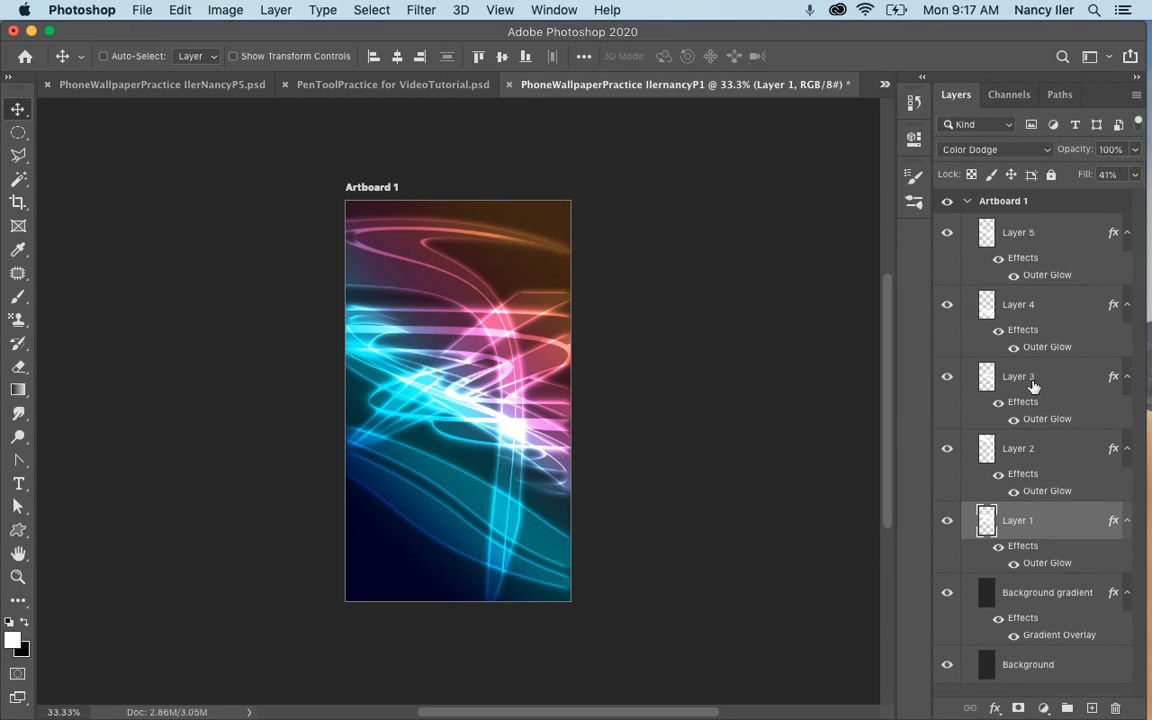
Lower the opacity of Layer 3 to 70% and make Layer 5 the active layer.
{"action": "left_click", "coordinate": [1030, 388]}
{"action": "left_click", "coordinate": [1135, 157]}
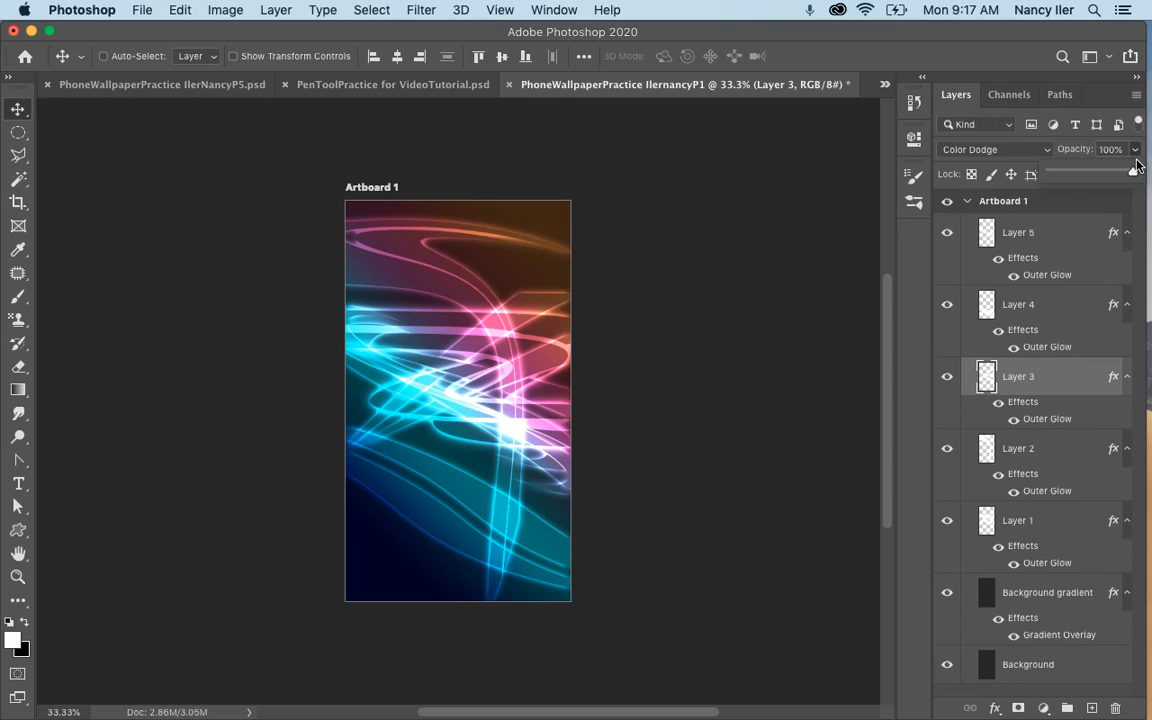
{"action": "left_click_drag", "start_coordinate": [1133, 173], "coordinate": [1111, 184]}
{"action": "left_click", "coordinate": [1000, 315]}
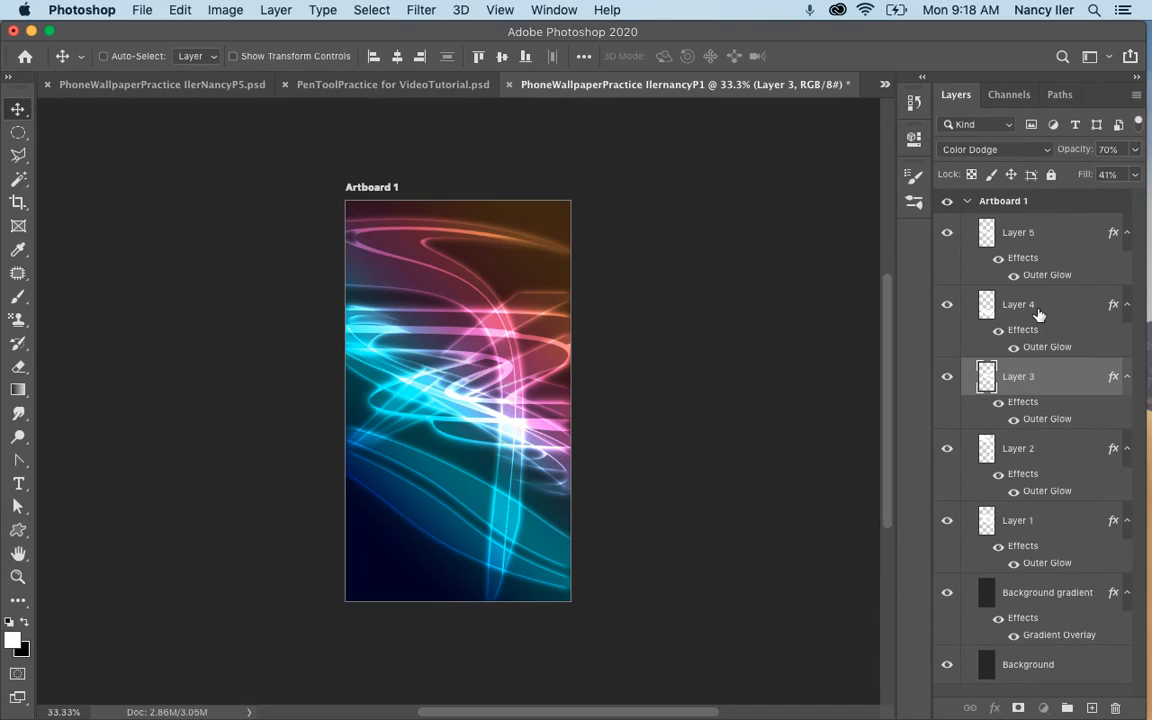
{"action": "left_click", "coordinate": [967, 314]}
{"action": "left_click", "coordinate": [1039, 236]}
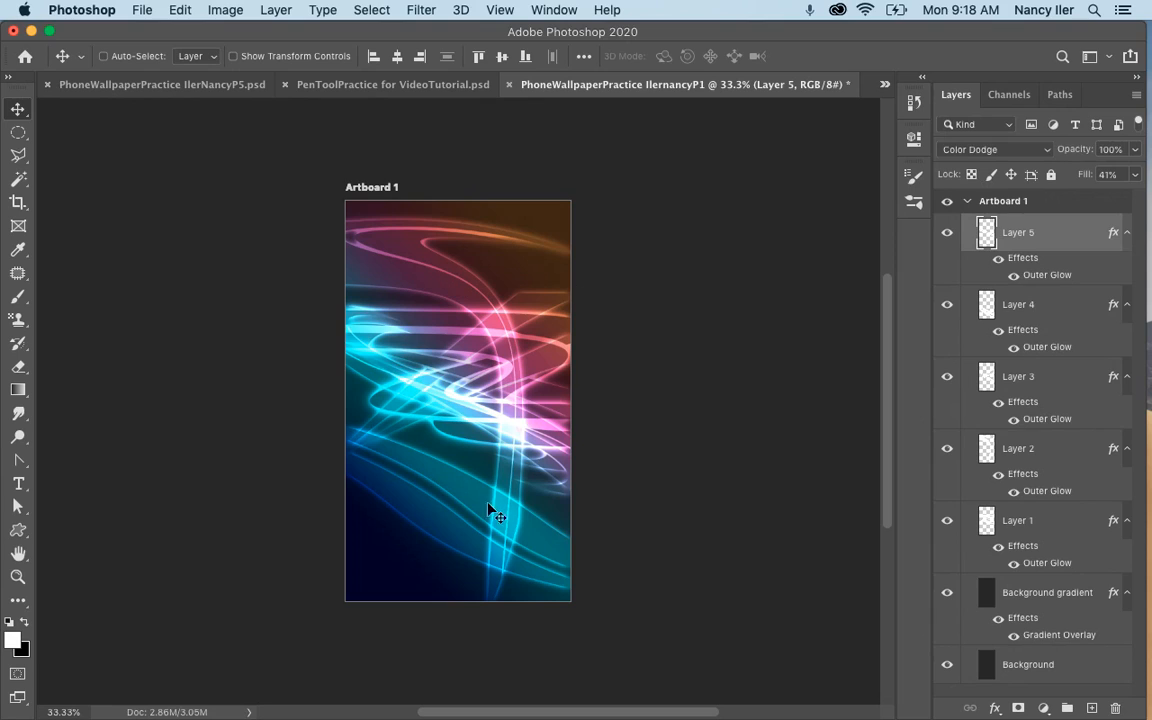
Compare the glowing shapes with those in the open P2 practice wallpaper, ending back in the P1 document.
{"action": "left_click", "coordinate": [885, 86]}
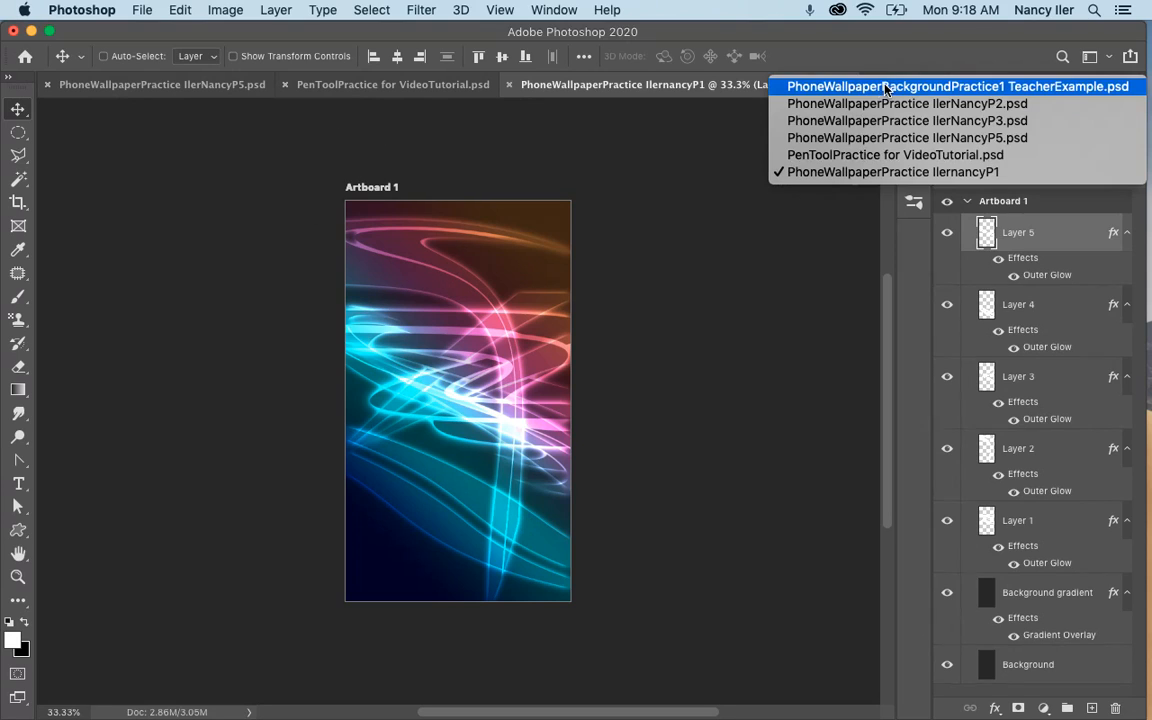
{"action": "left_click", "coordinate": [870, 104]}
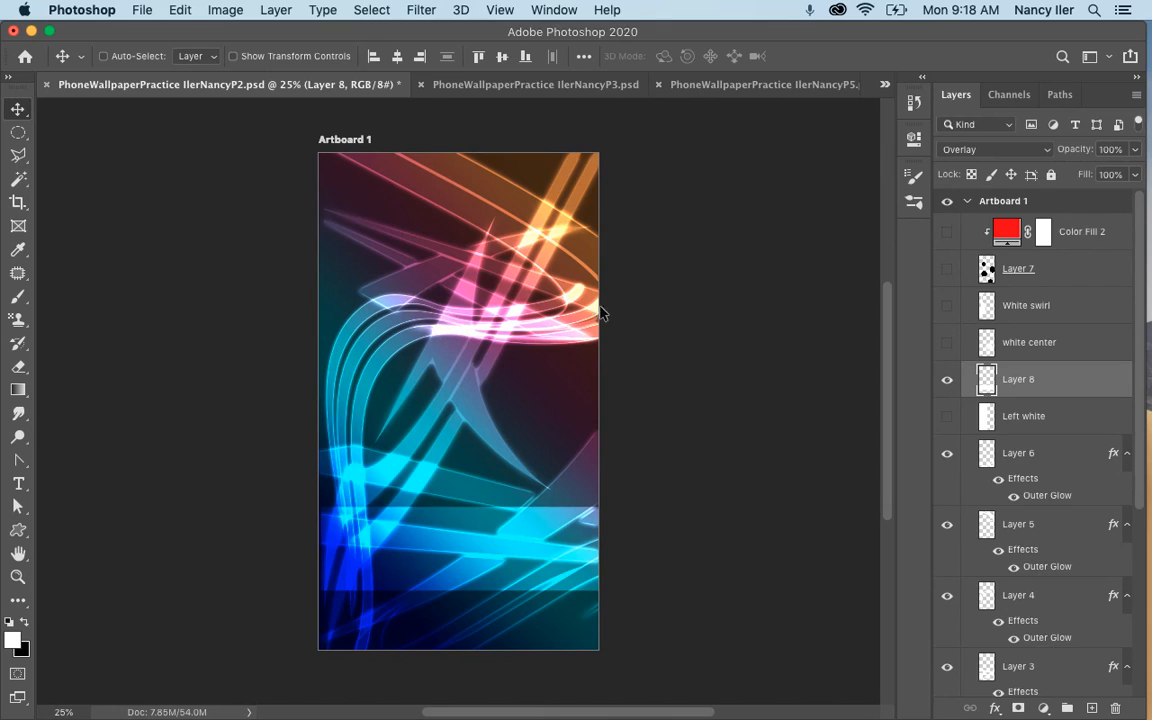
{"action": "left_click", "coordinate": [885, 87]}
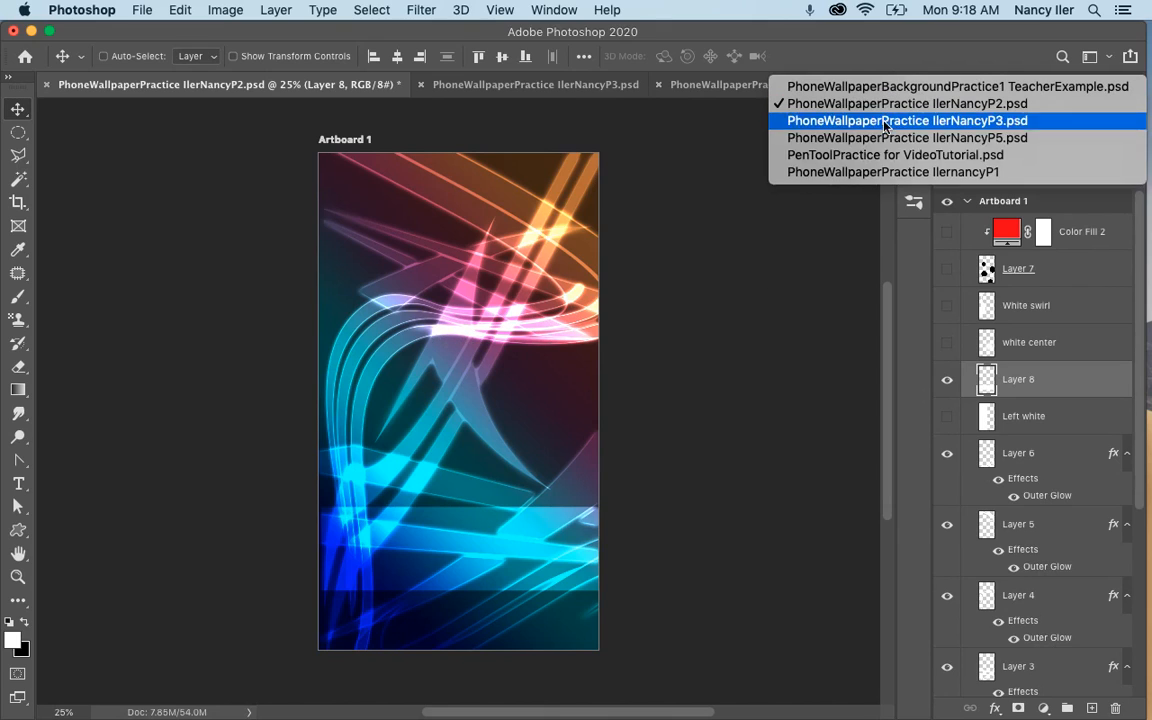
{"action": "left_click", "coordinate": [905, 172]}
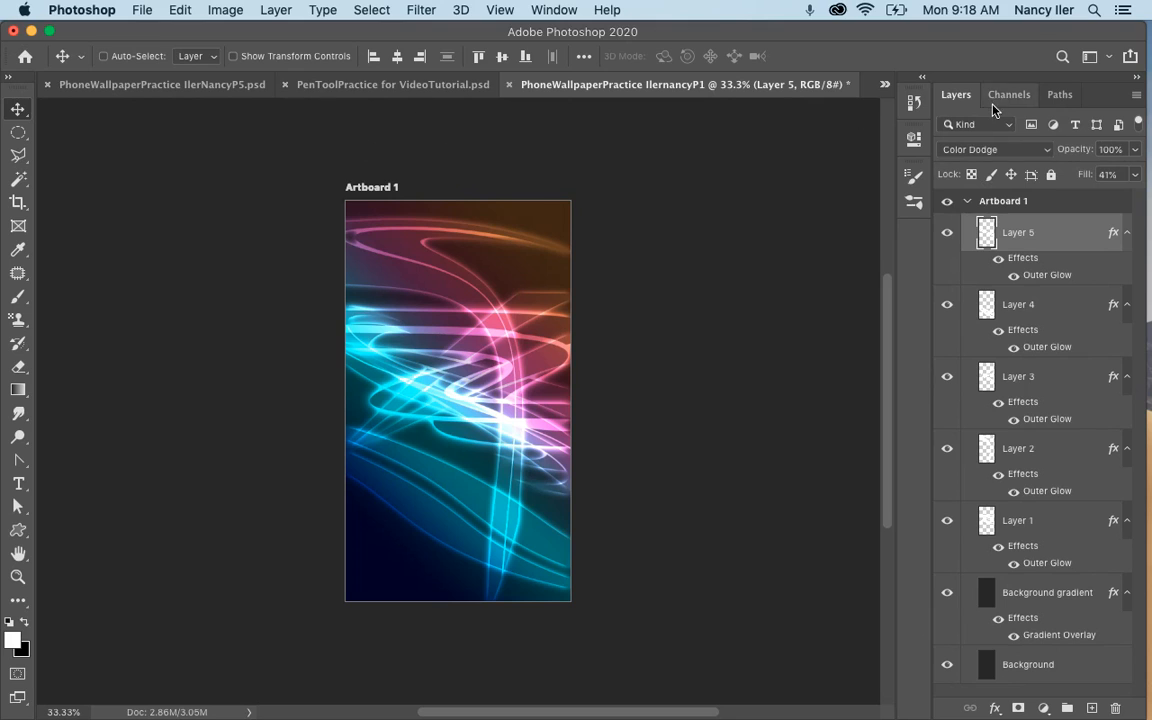
{"action": "left_click", "coordinate": [883, 86]}
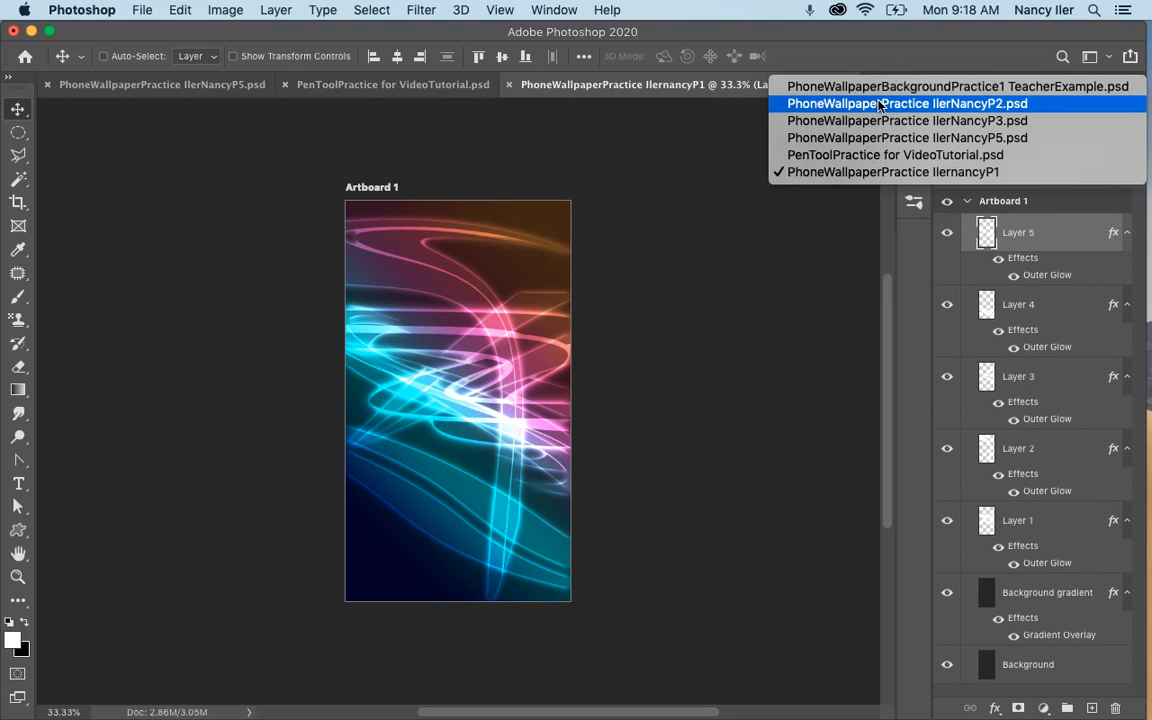
{"action": "left_click", "coordinate": [879, 104]}
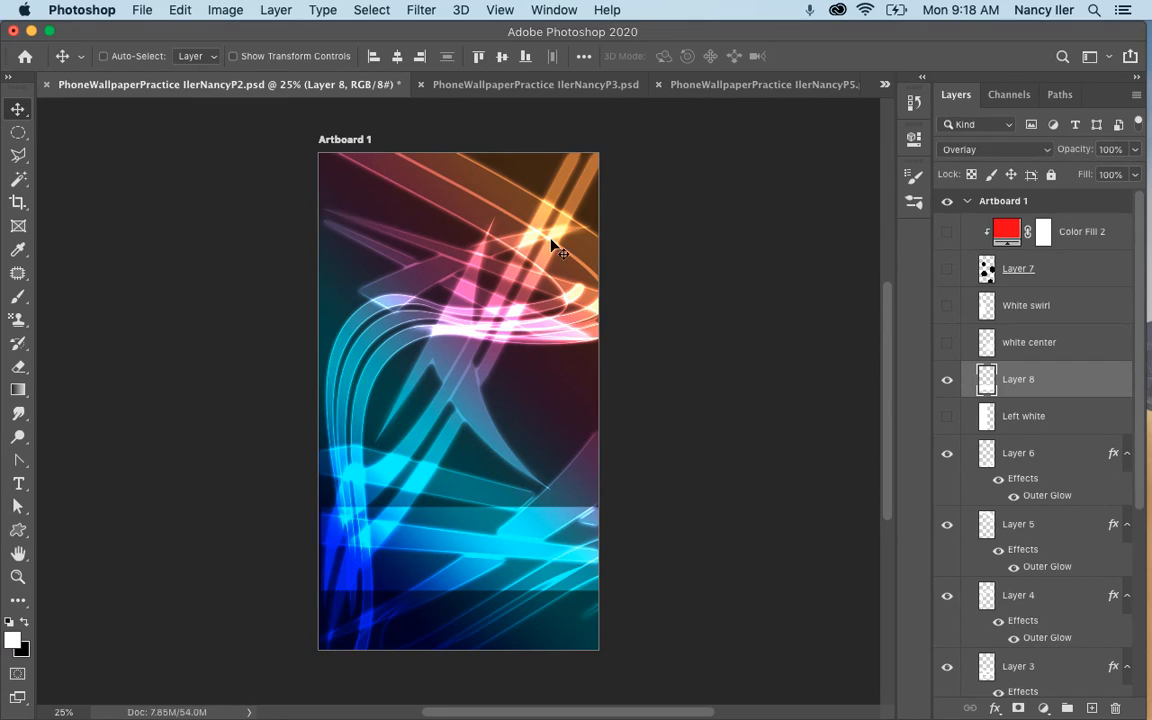
{"action": "left_click", "coordinate": [884, 85]}
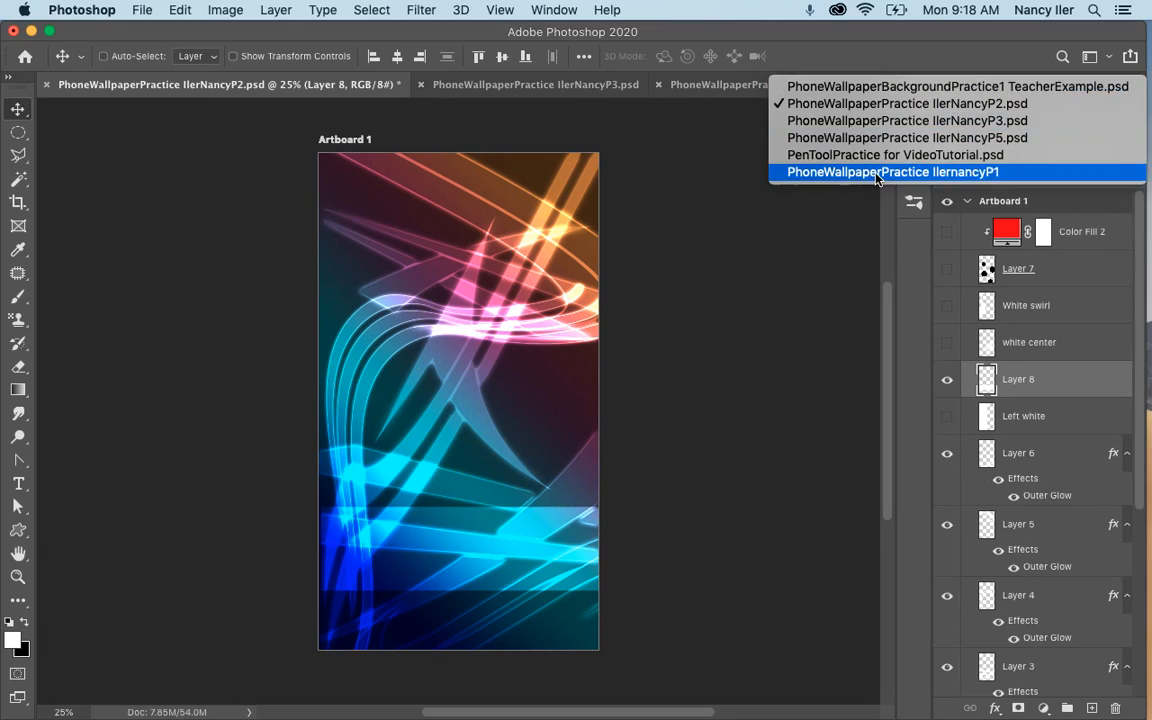
{"action": "left_click", "coordinate": [800, 165]}
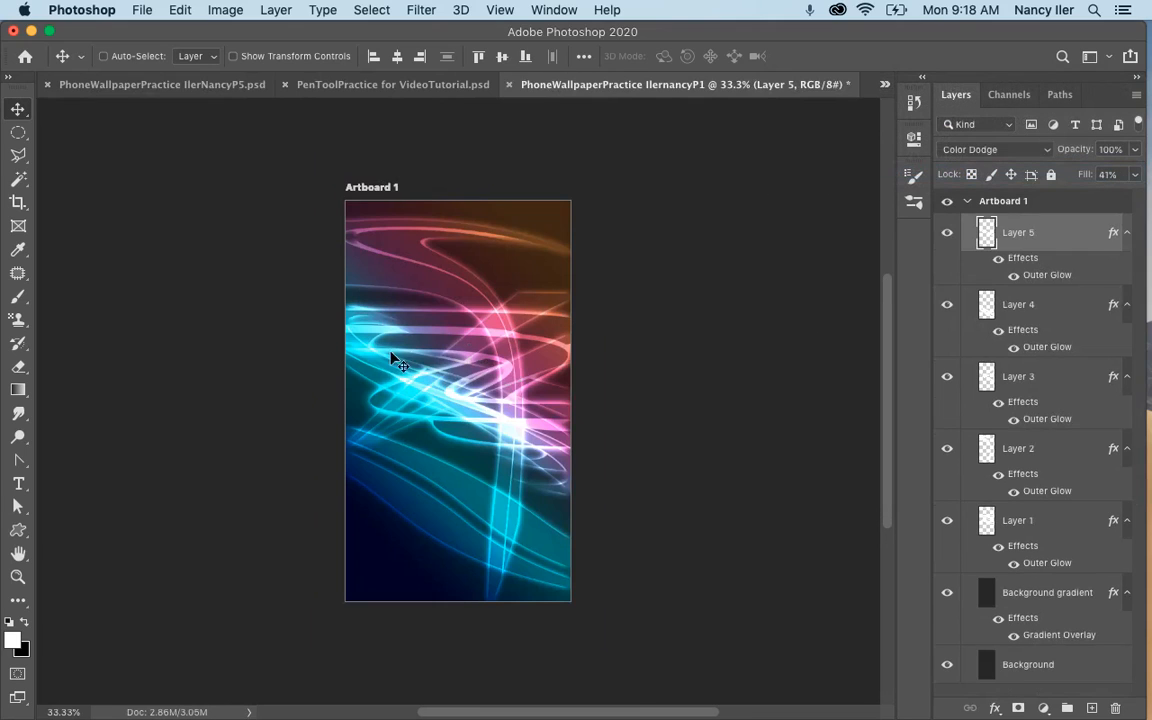
Check the Outer Glow settings of Layer 4.
{"action": "left_click", "coordinate": [1030, 308]}
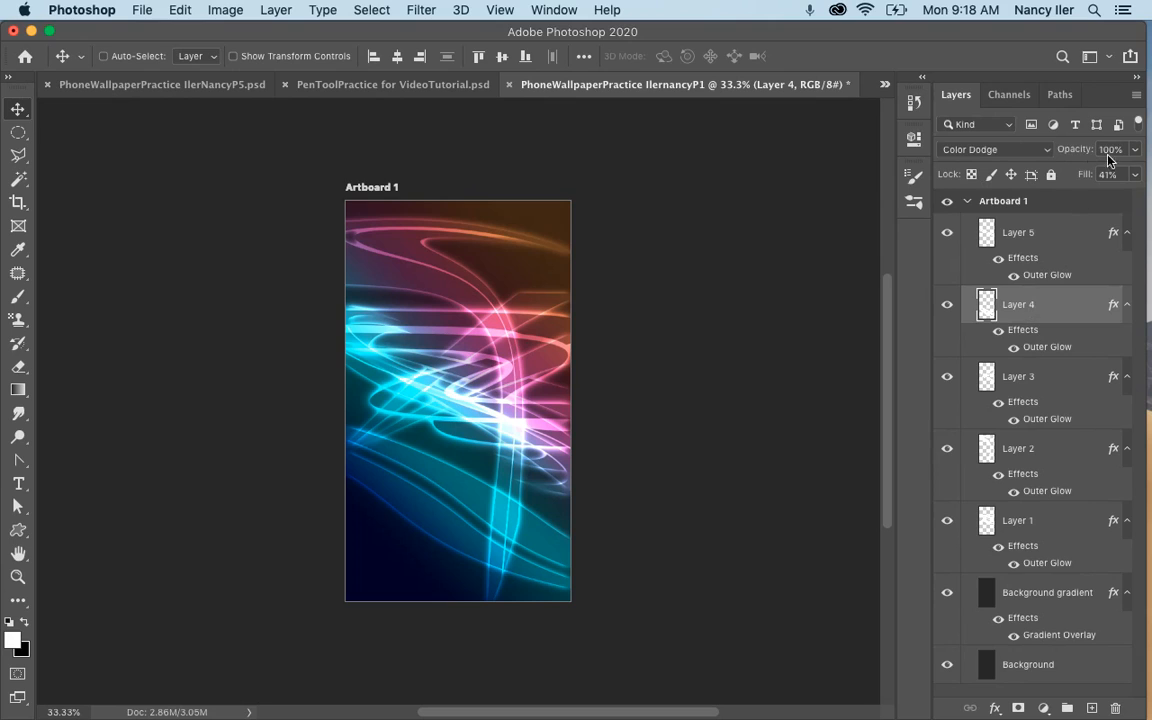
{"action": "double_click", "coordinate": [1047, 346]}
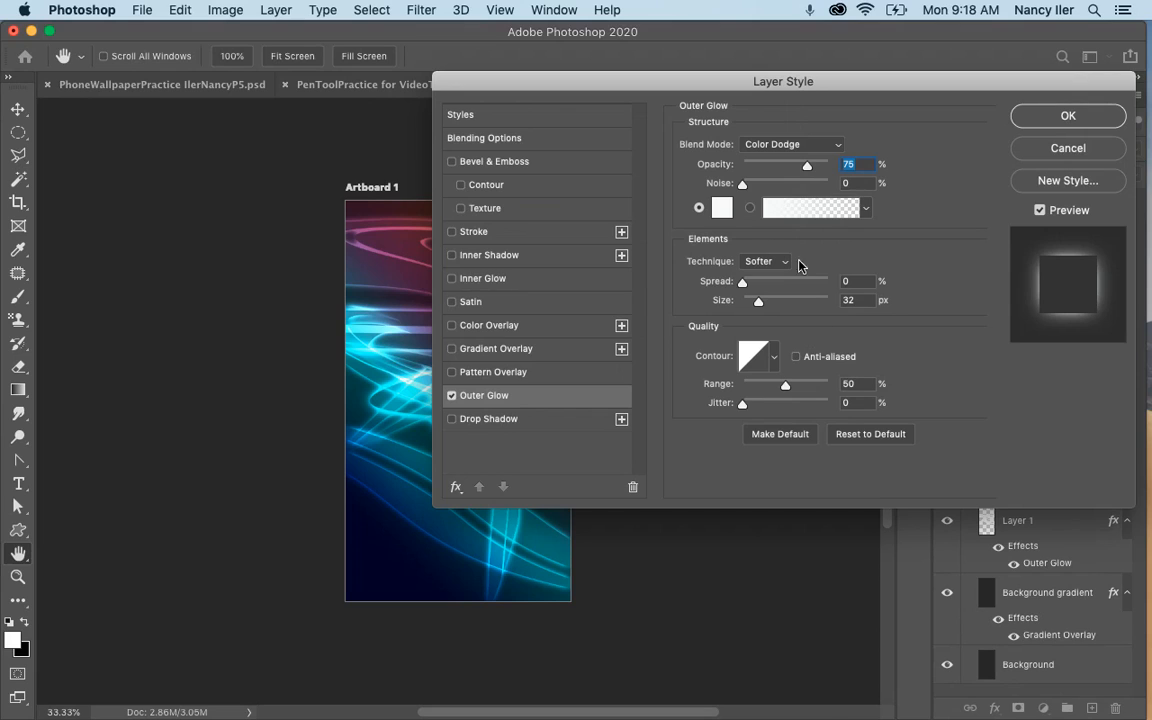
{"action": "left_click", "coordinate": [1065, 118]}
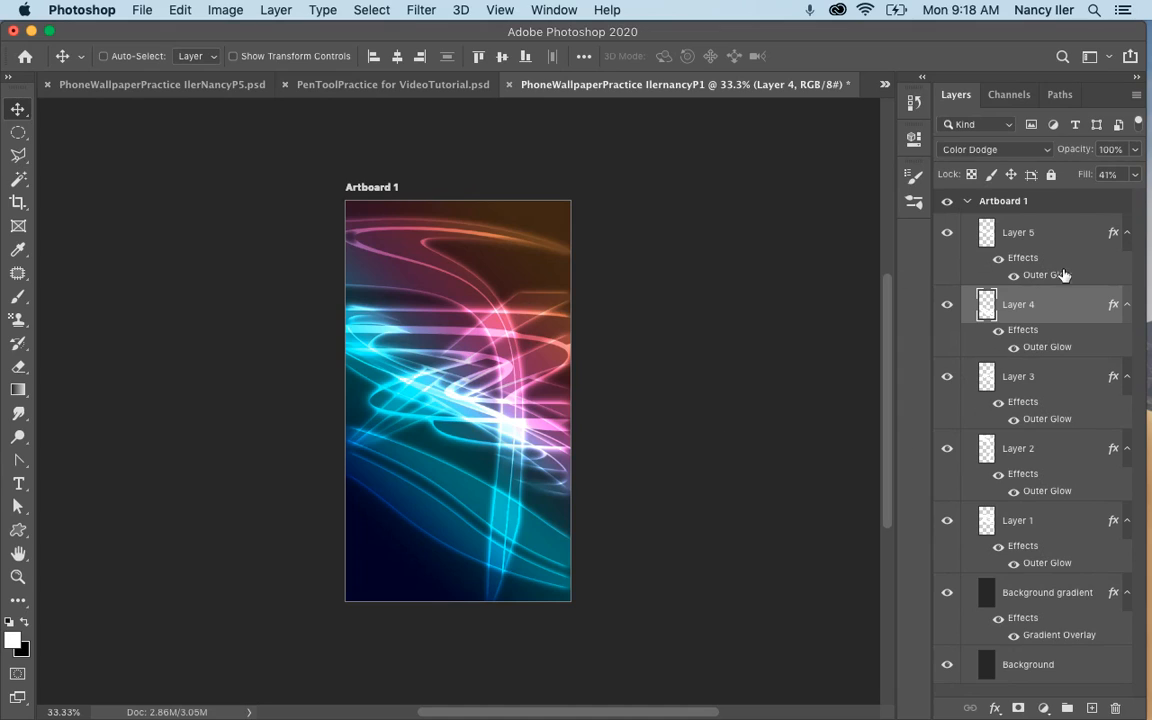
Lower the opacity of Layer 5 to 82%.
{"action": "left_click", "coordinate": [1043, 236]}
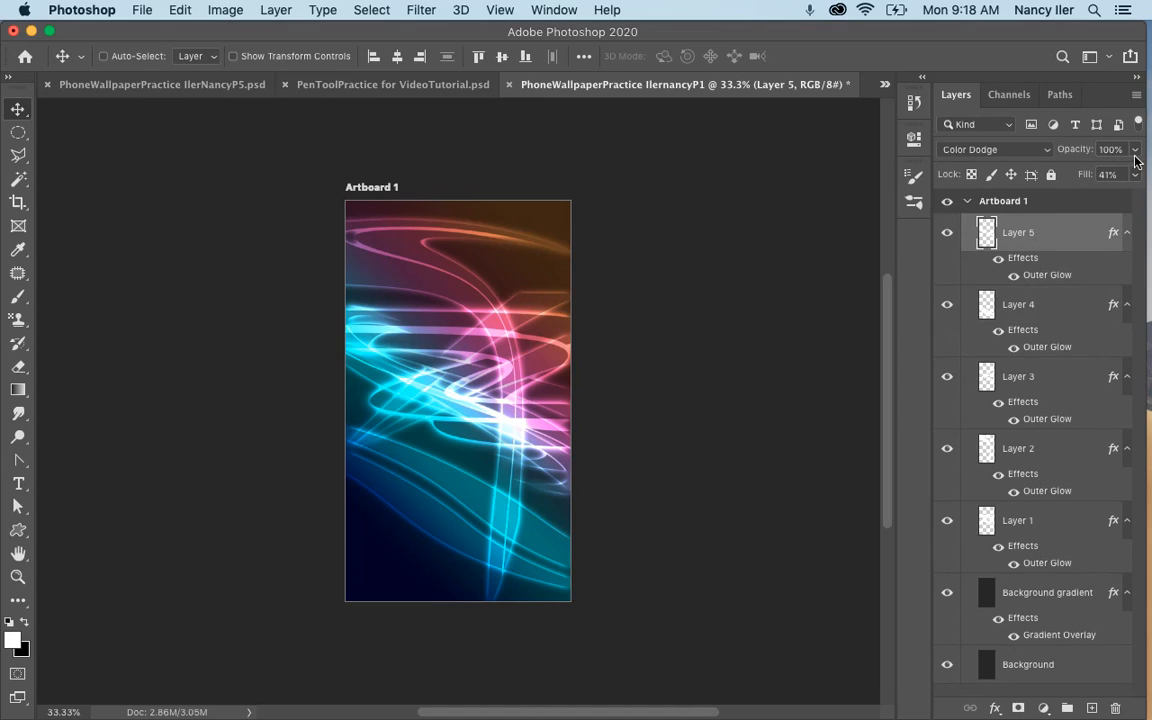
{"action": "left_click", "coordinate": [1130, 175]}
{"action": "mouse_move", "coordinate": [1130, 175]}
{"action": "left_mouse_down"}
{"action": "mouse_move", "coordinate": [1100, 175]}
{"action": "mouse_move", "coordinate": [1118, 175]}
{"action": "left_mouse_up"}
{"action": "left_click", "coordinate": [973, 201]}
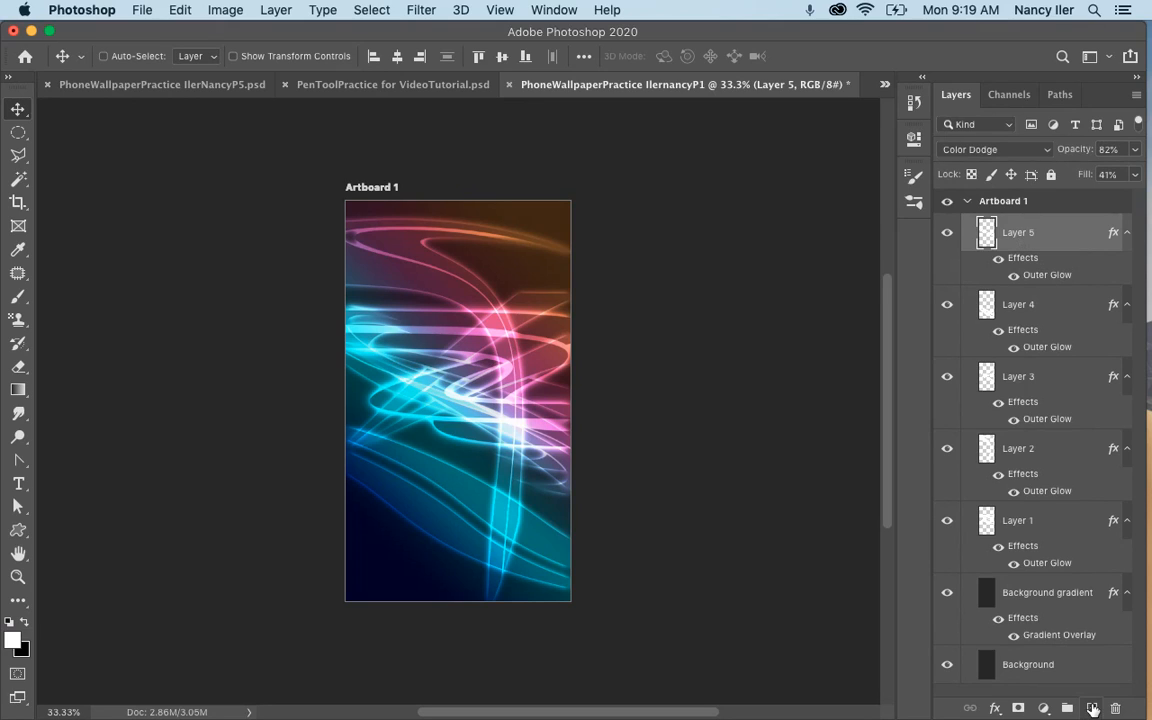
Add a new layer and fill a full-height rectangle over the left three-fifths of the artboard with white, then deselect.
{"action": "left_click", "coordinate": [1092, 707]}
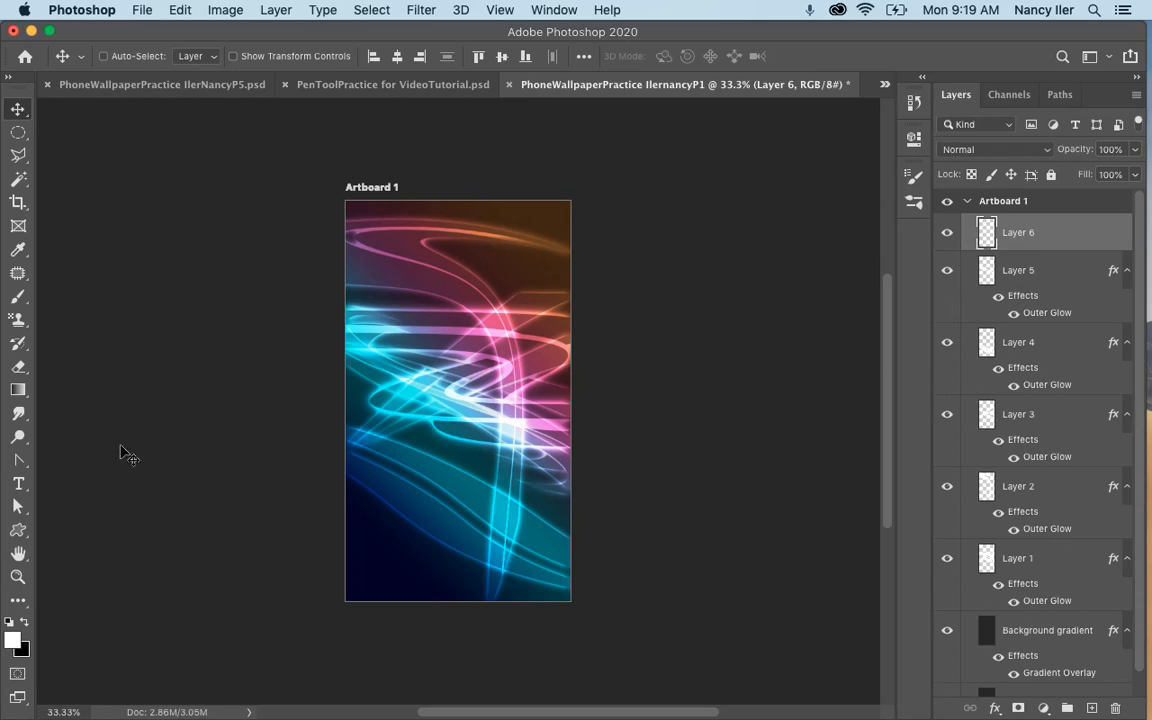
{"action": "left_click", "coordinate": [22, 134]}
{"action": "left_click", "coordinate": [110, 131]}
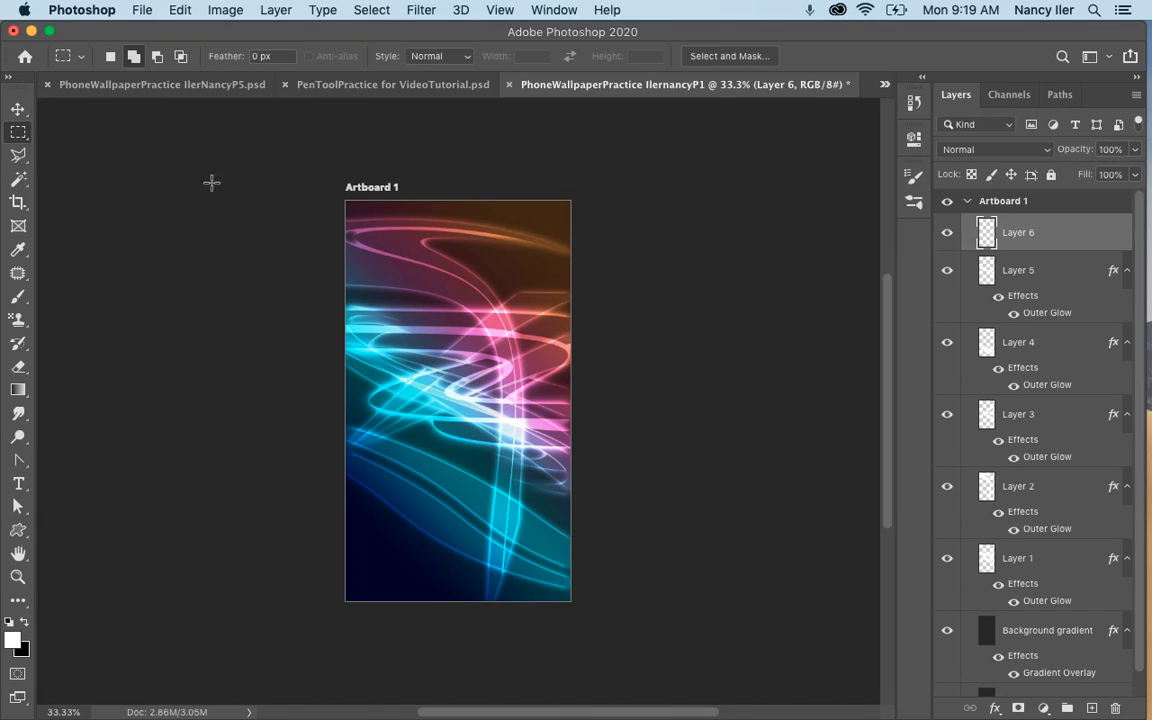
{"action": "left_click_drag", "start_coordinate": [343, 200], "coordinate": [482, 601]}
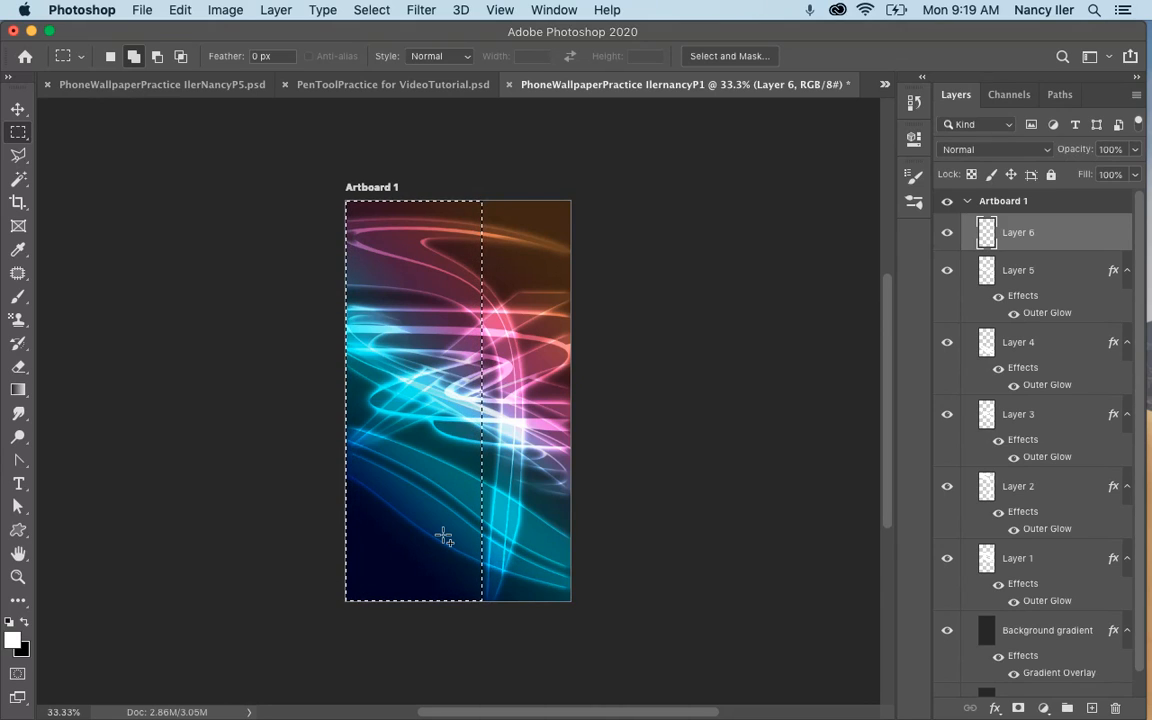
{"action": "key", "text": "alt+BackSpace"}
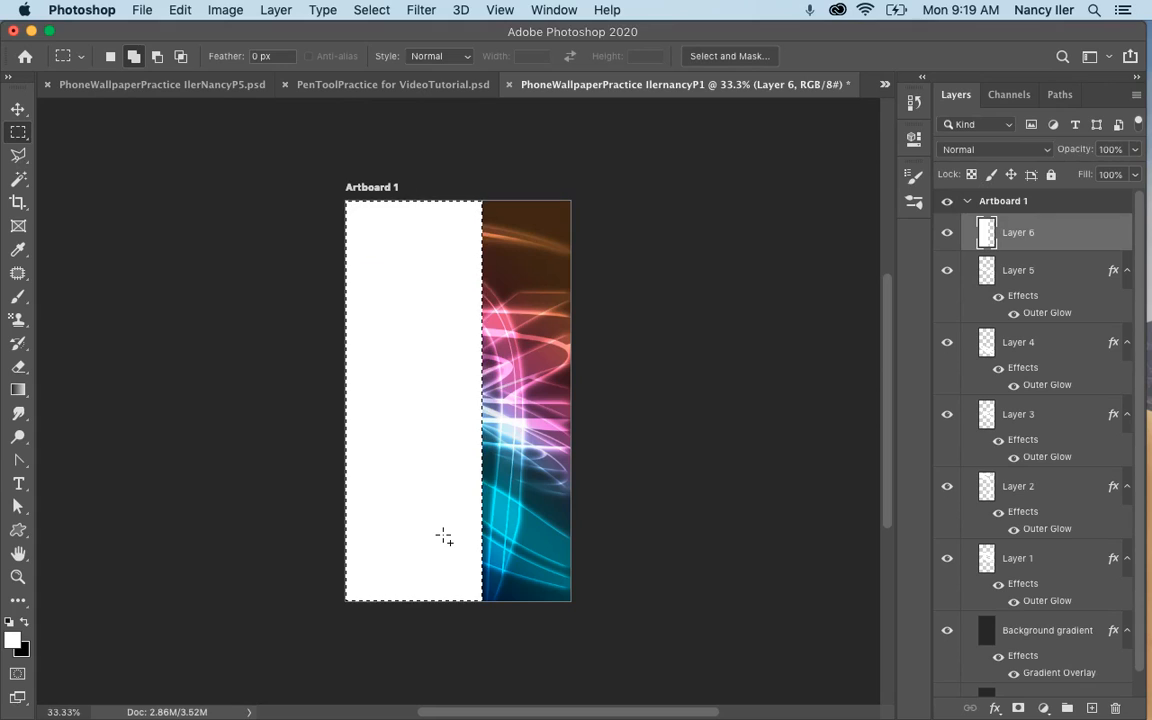
{"action": "key", "text": "super+d"}
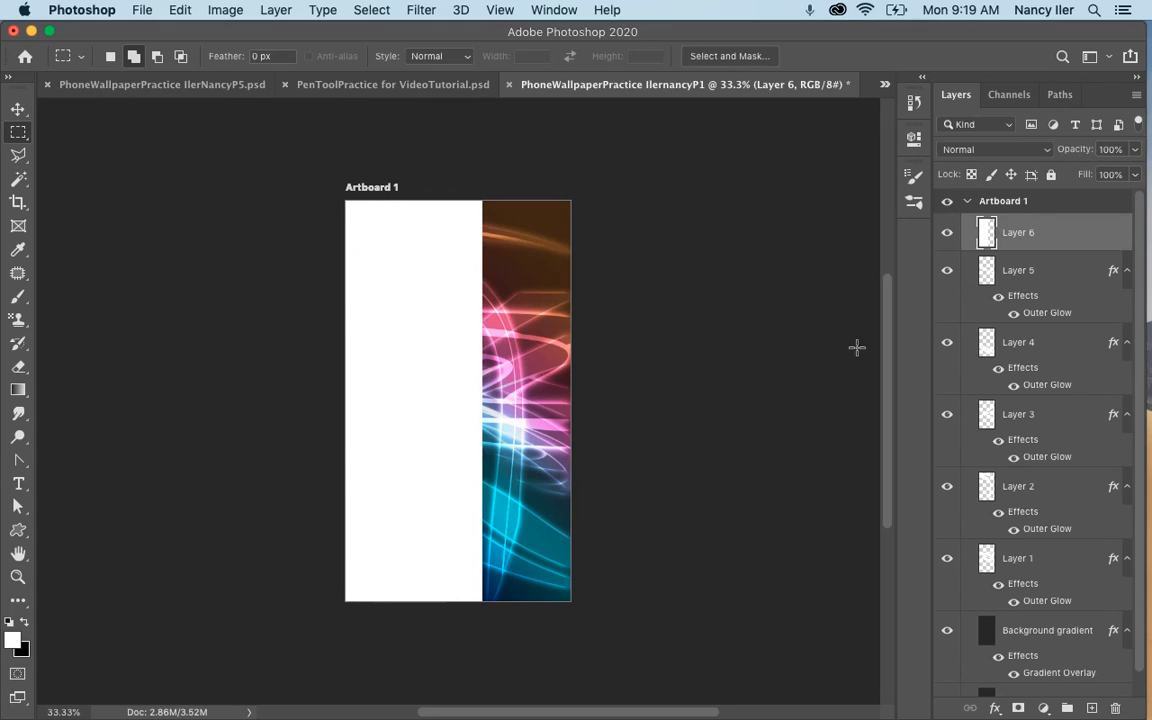
Set Layer 6's blend mode to Overlay and move its white rectangle to the right side of the artboard.
{"action": "left_click", "coordinate": [990, 149]}
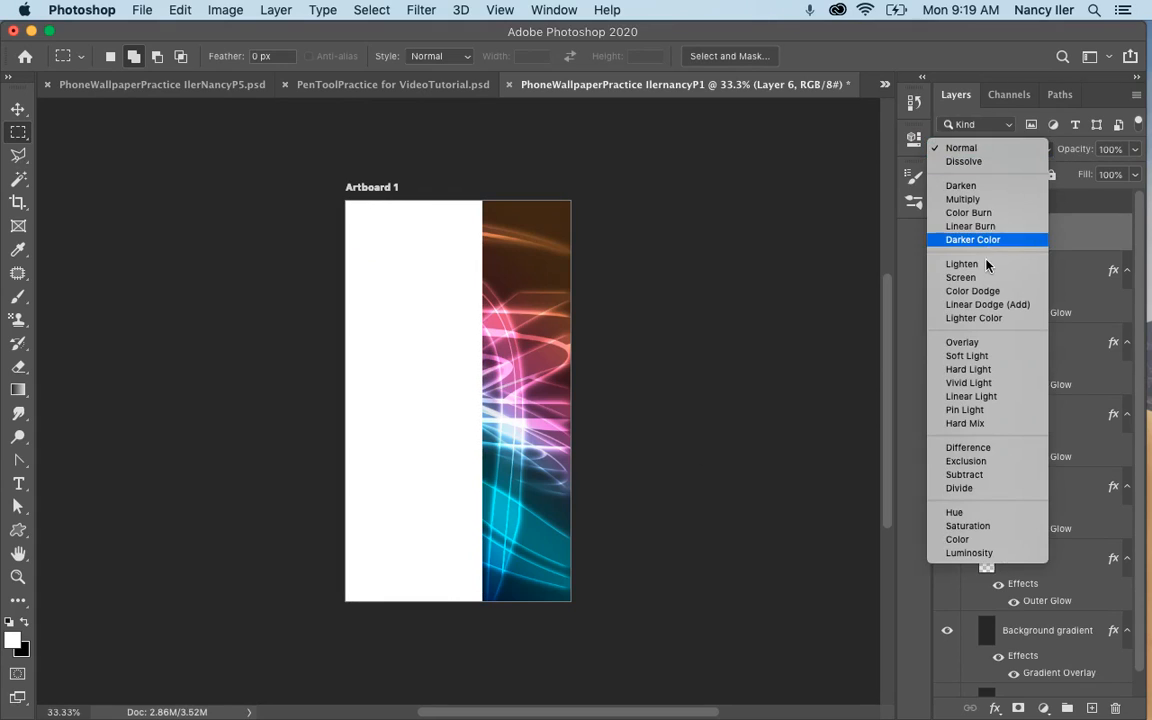
{"action": "left_click", "coordinate": [980, 343]}
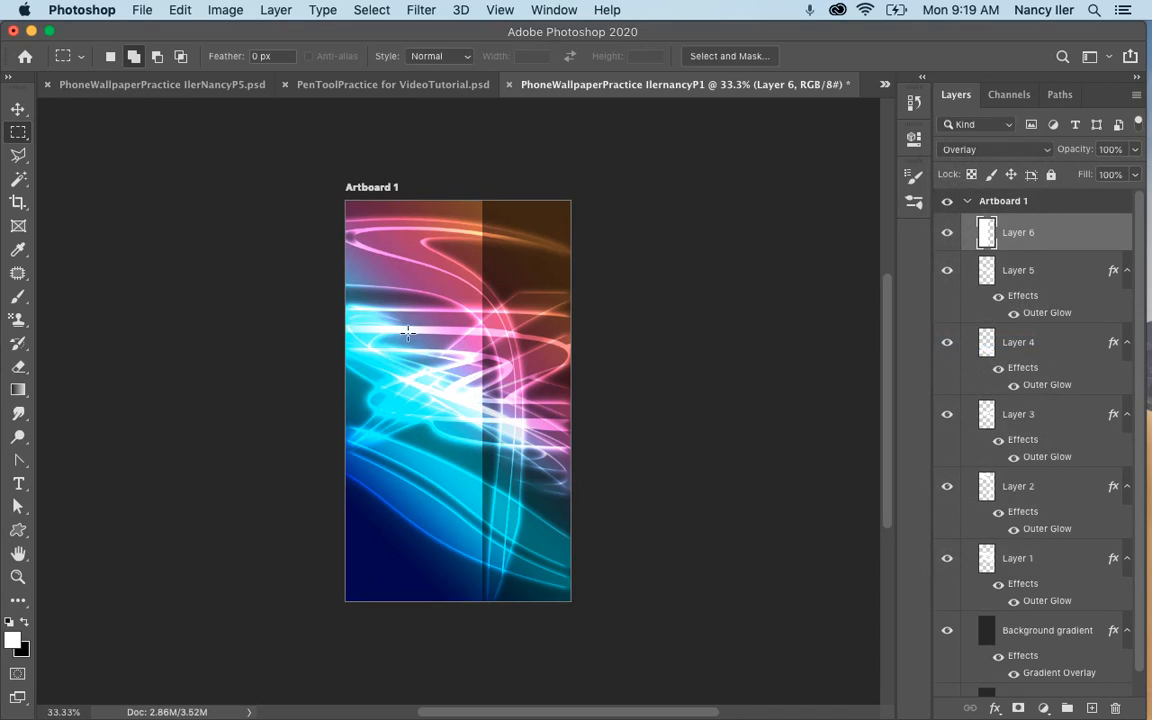
{"action": "left_click", "coordinate": [18, 108]}
{"action": "left_click_drag", "start_coordinate": [404, 296], "coordinate": [488, 287]}
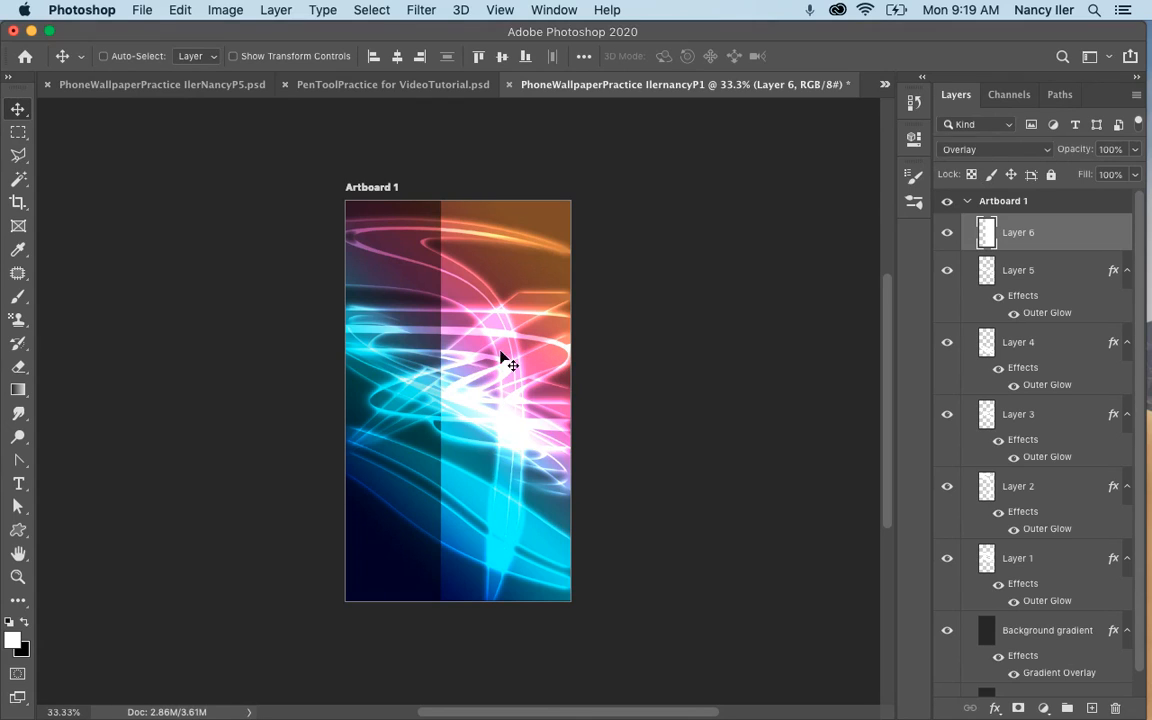
Narrow the Layer 6 rectangle to about 45% of its width, keeping its full height, left of the artboard's centre.
{"action": "left_click_drag", "start_coordinate": [526, 378], "coordinate": [458, 399]}
{"action": "key", "text": "super+t"}
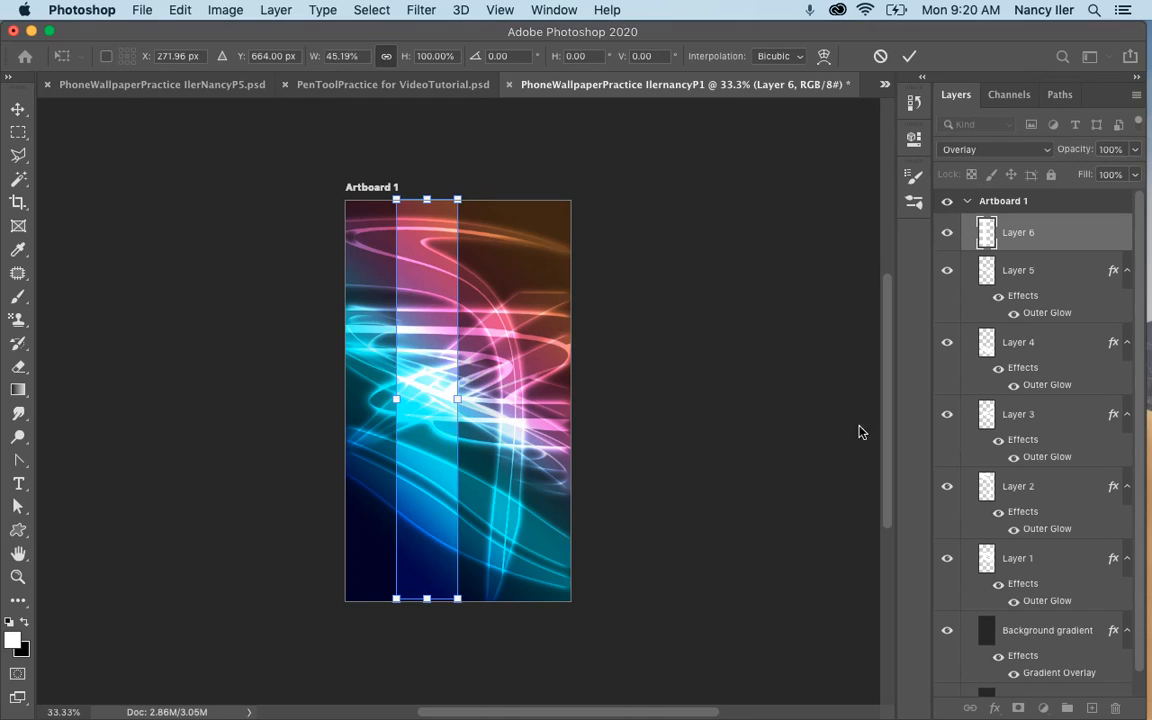
{"action": "key", "text": "Return"}
Keep Layer 6 on Overlay, move its narrow strip to the artboard's right edge and hide the layer.
{"action": "left_click", "coordinate": [1012, 150]}
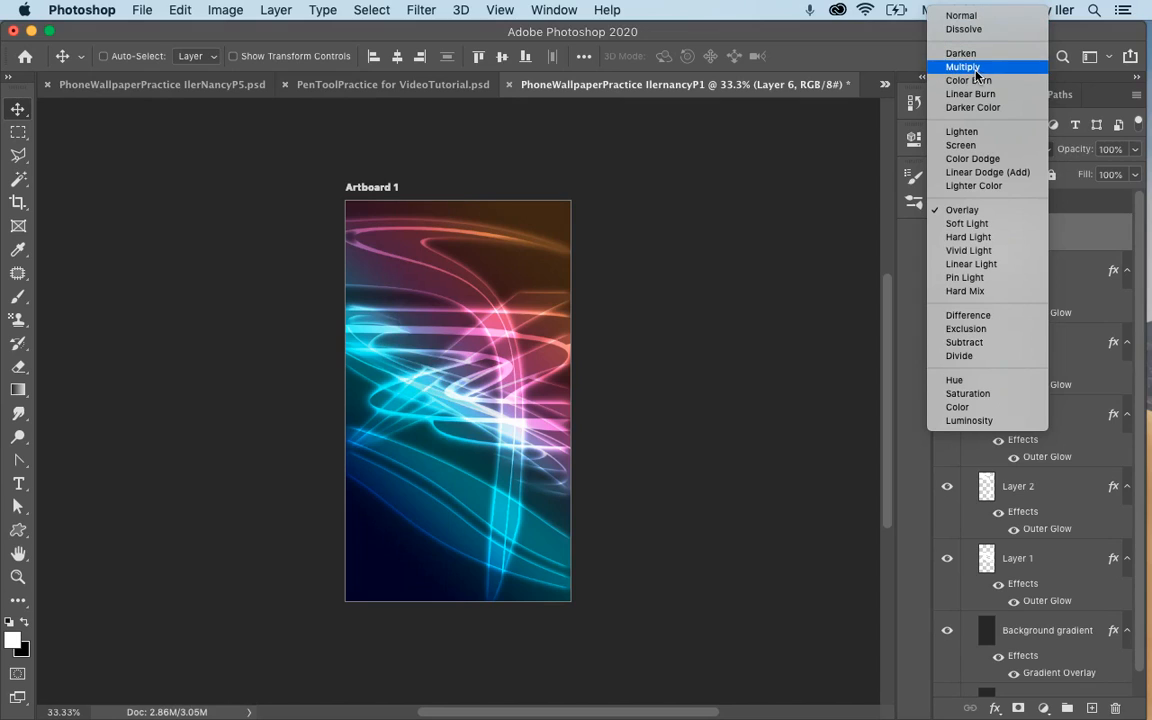
{"action": "left_click", "coordinate": [976, 212]}
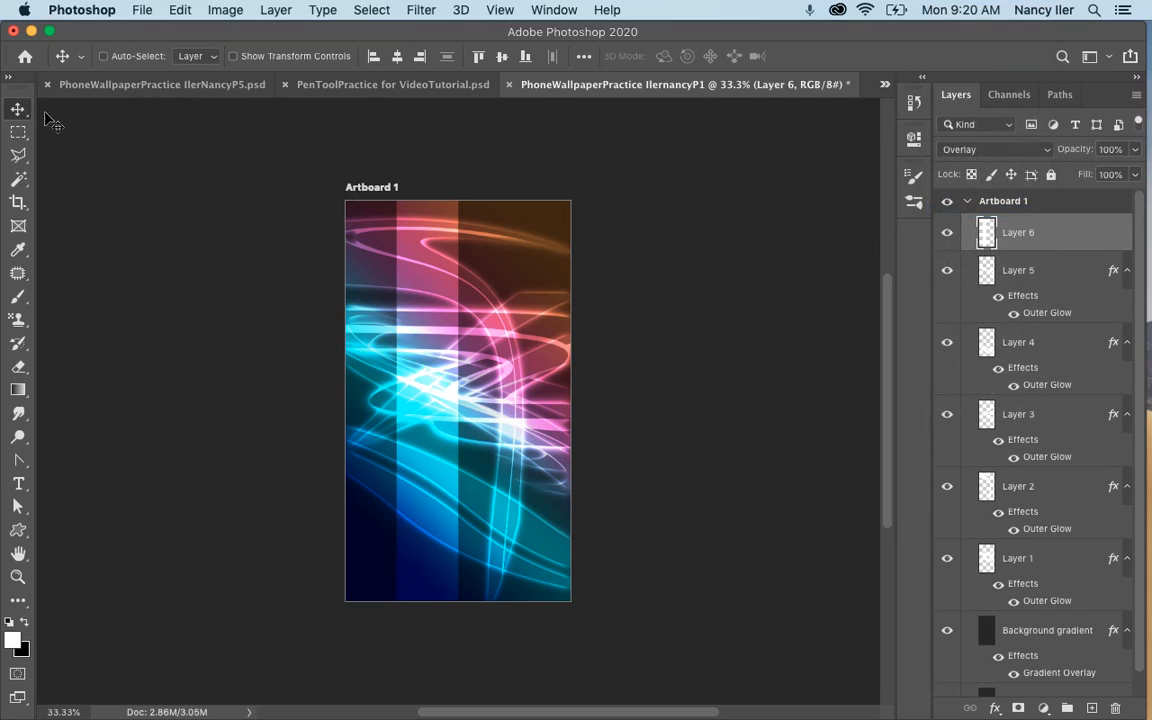
{"action": "left_click_drag", "start_coordinate": [473, 258], "coordinate": [556, 236]}
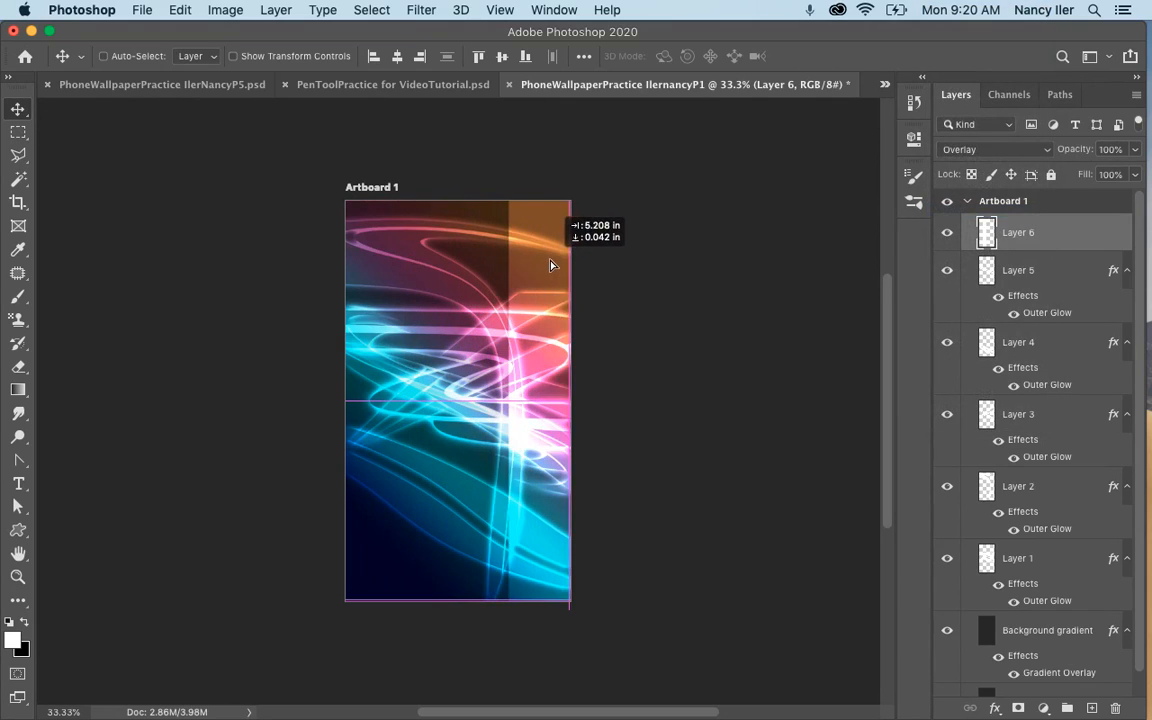
{"action": "left_click", "coordinate": [947, 233]}
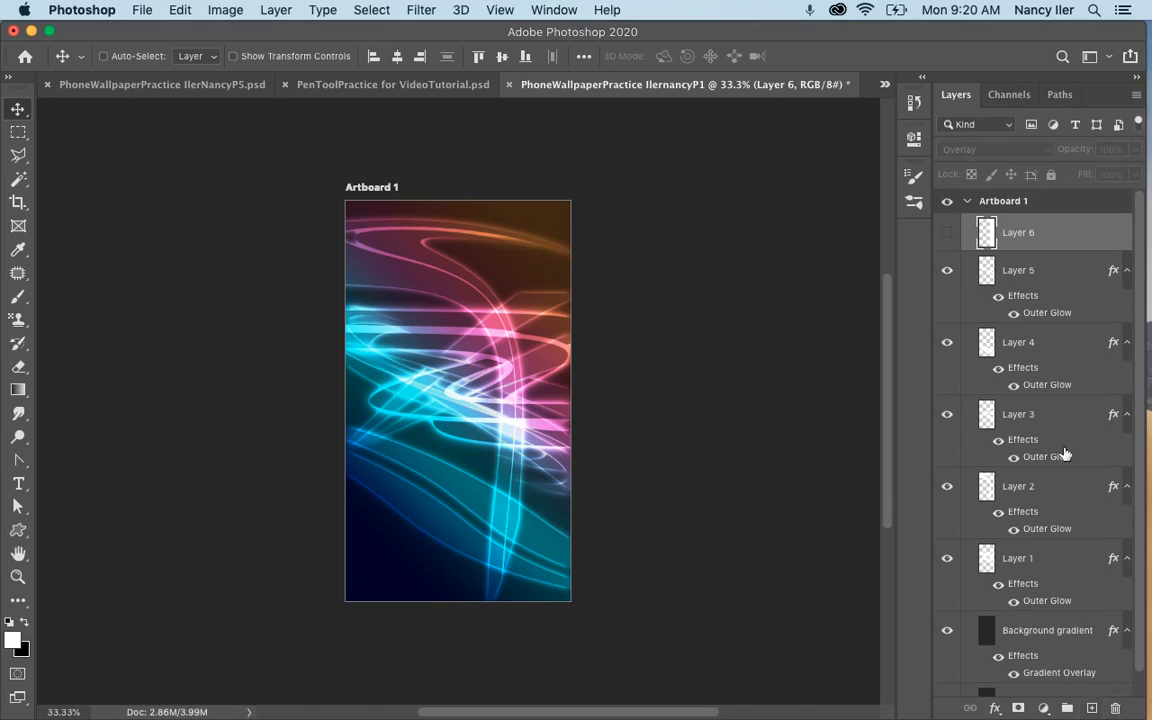
Add a new layer and fill a full-width rectangle over the lower half of the artboard with black, clearing the selection.
{"action": "key", "text": "super+alt+shift+n"}
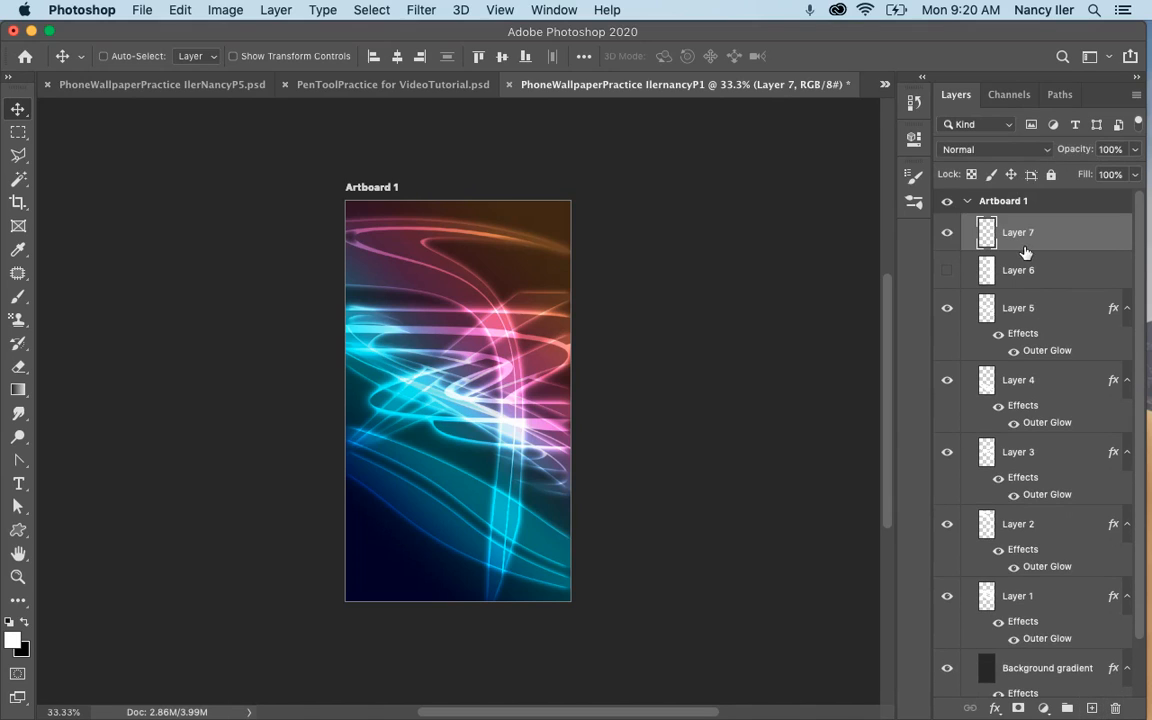
{"action": "left_click", "coordinate": [18, 132]}
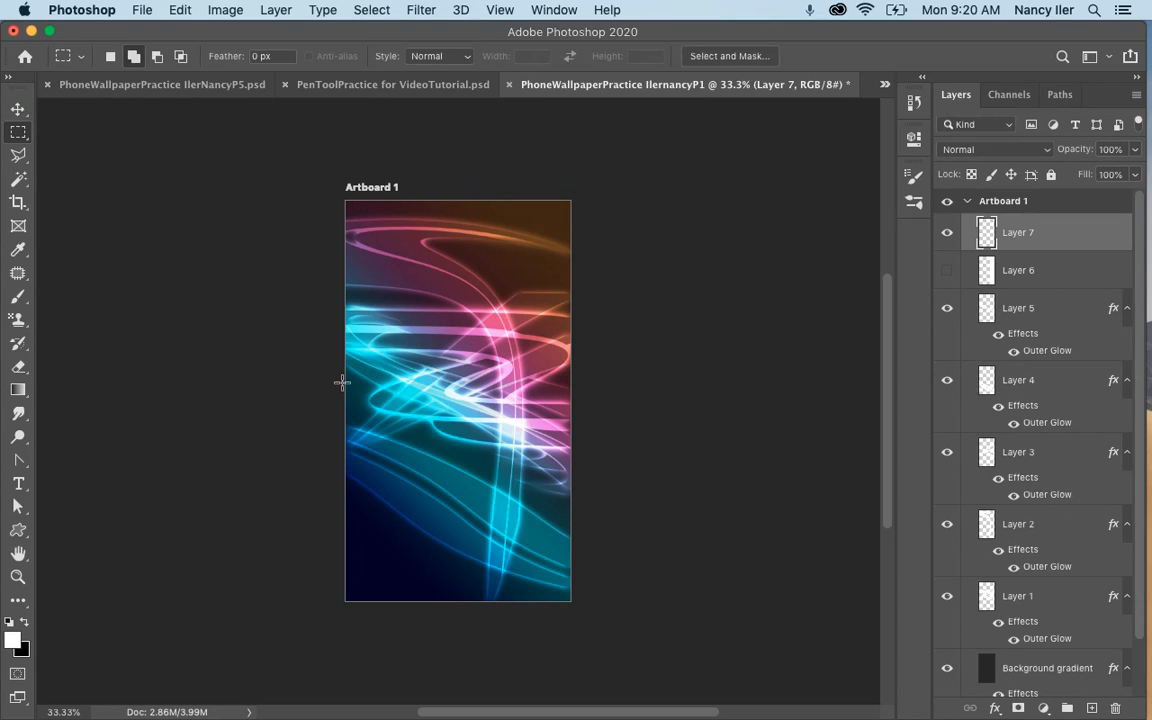
{"action": "left_click_drag", "start_coordinate": [342, 382], "coordinate": [570, 601]}
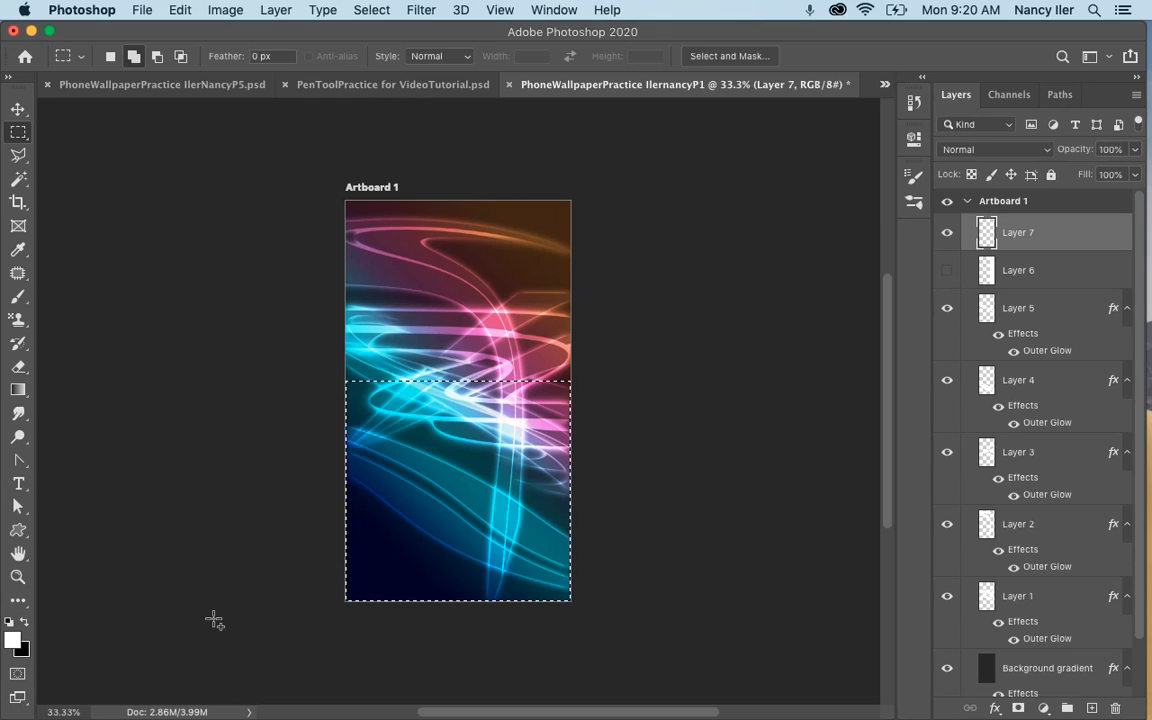
{"action": "key", "text": "super+BackSpace"}
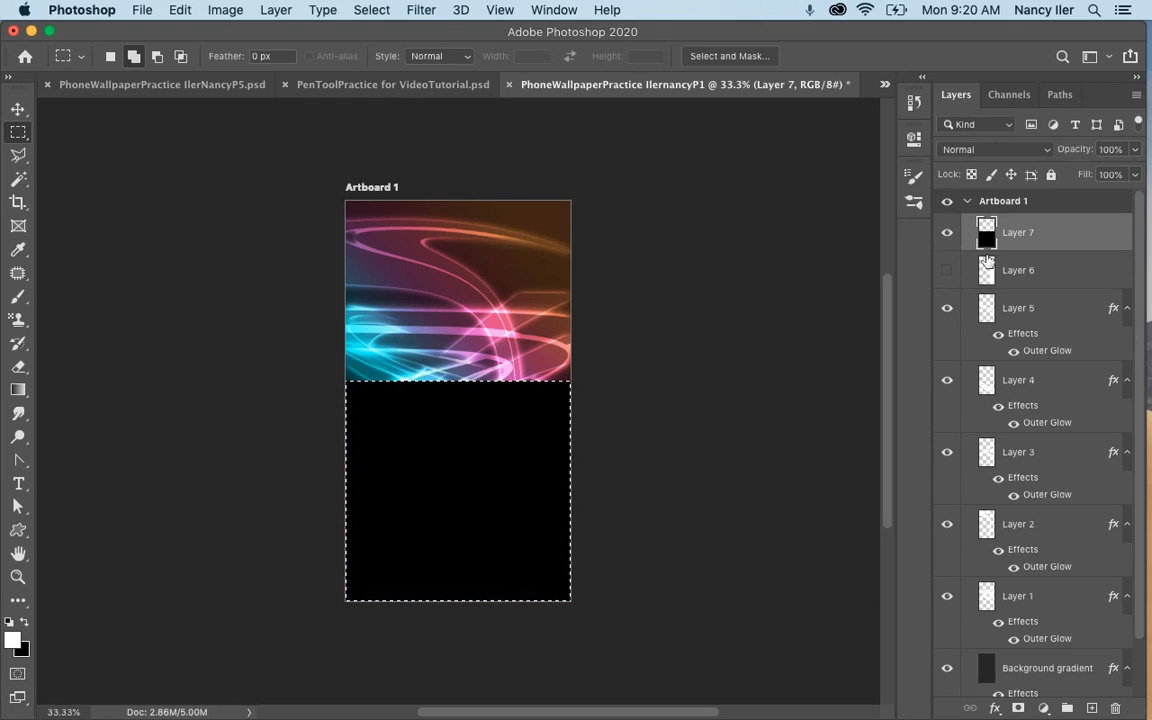
{"action": "key", "text": "super+d"}
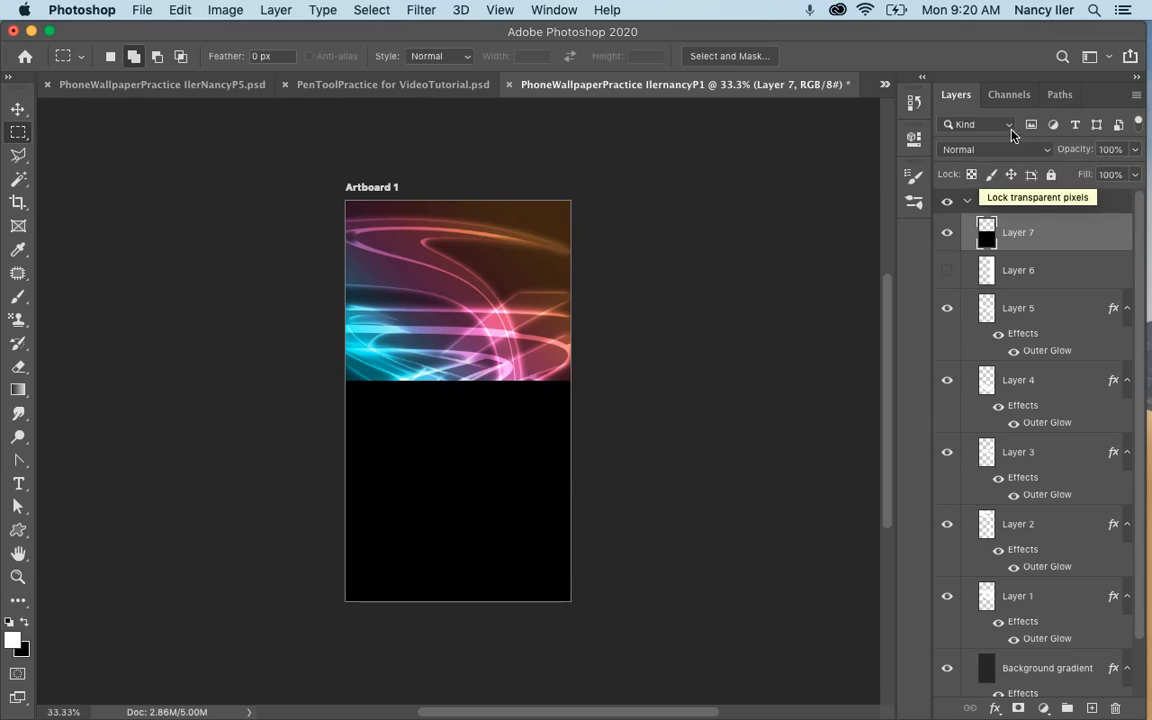
Set Layer 7's blend mode to Soft Light and move its black band up across the middle of the artboard.
{"action": "left_click", "coordinate": [993, 149]}
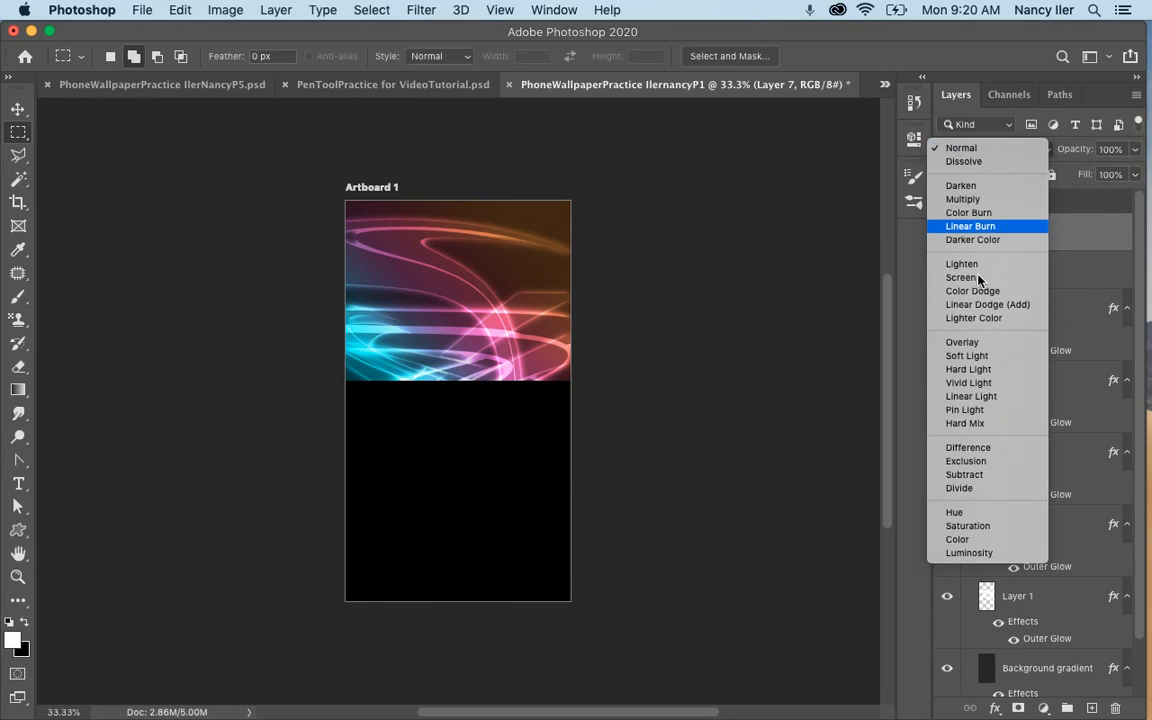
{"action": "left_click", "coordinate": [979, 357]}
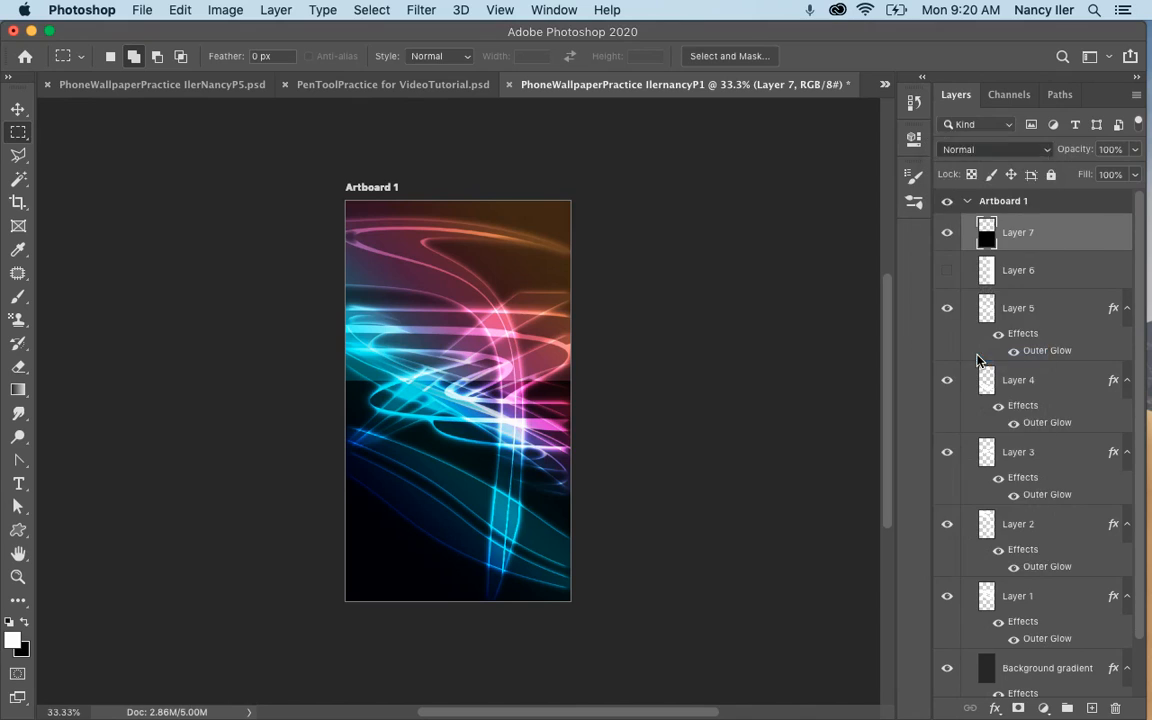
{"action": "left_click", "coordinate": [18, 108]}
{"action": "left_click_drag", "start_coordinate": [435, 459], "coordinate": [467, 384]}
{"action": "left_click_drag", "start_coordinate": [463, 331], "coordinate": [461, 318]}
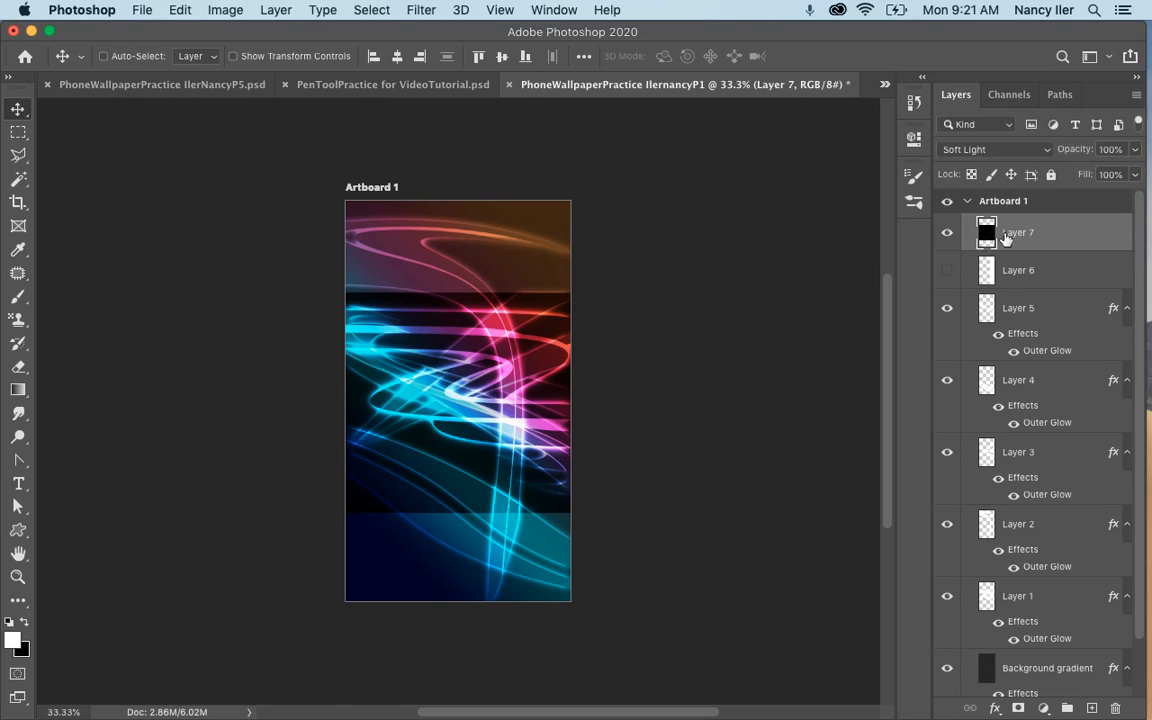
{"action": "mouse_move", "coordinate": [488, 438]}
{"action": "left_mouse_down"}
{"action": "mouse_move", "coordinate": [489, 413]}
{"action": "mouse_move", "coordinate": [489, 438]}
{"action": "left_mouse_up"}
Add a new layer above Layer 7 and hide Layer 7.
{"action": "key", "text": "super+shift+alt+n"}
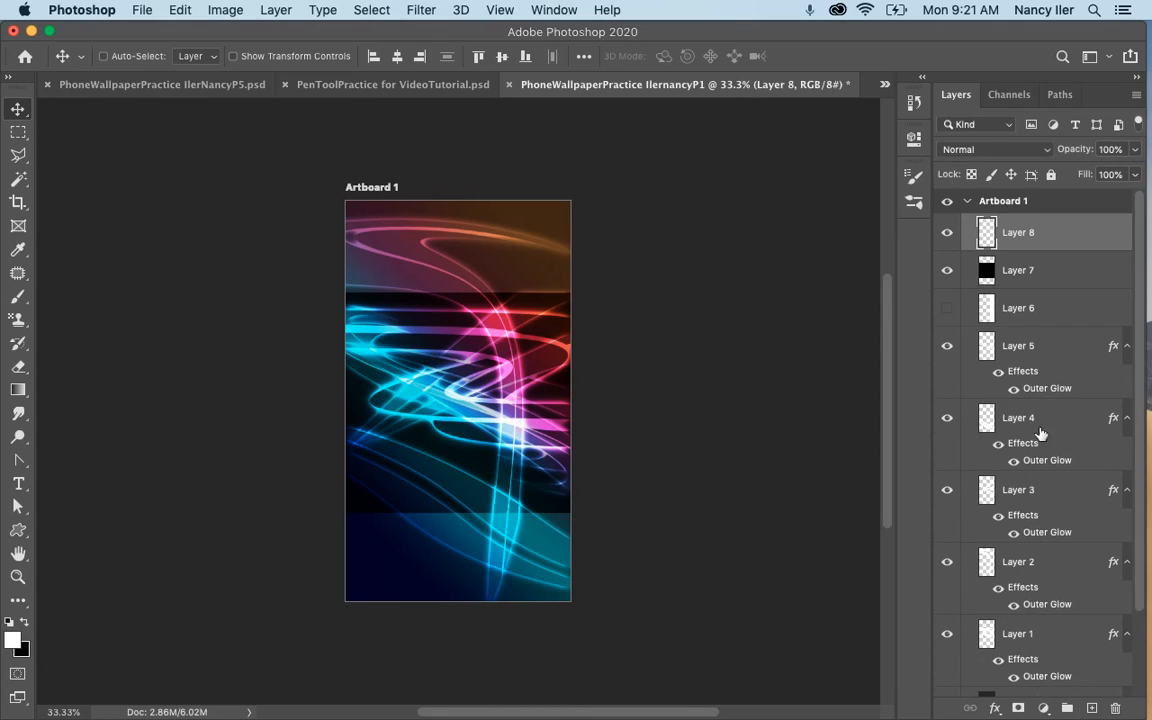
{"action": "left_click", "coordinate": [946, 272]}
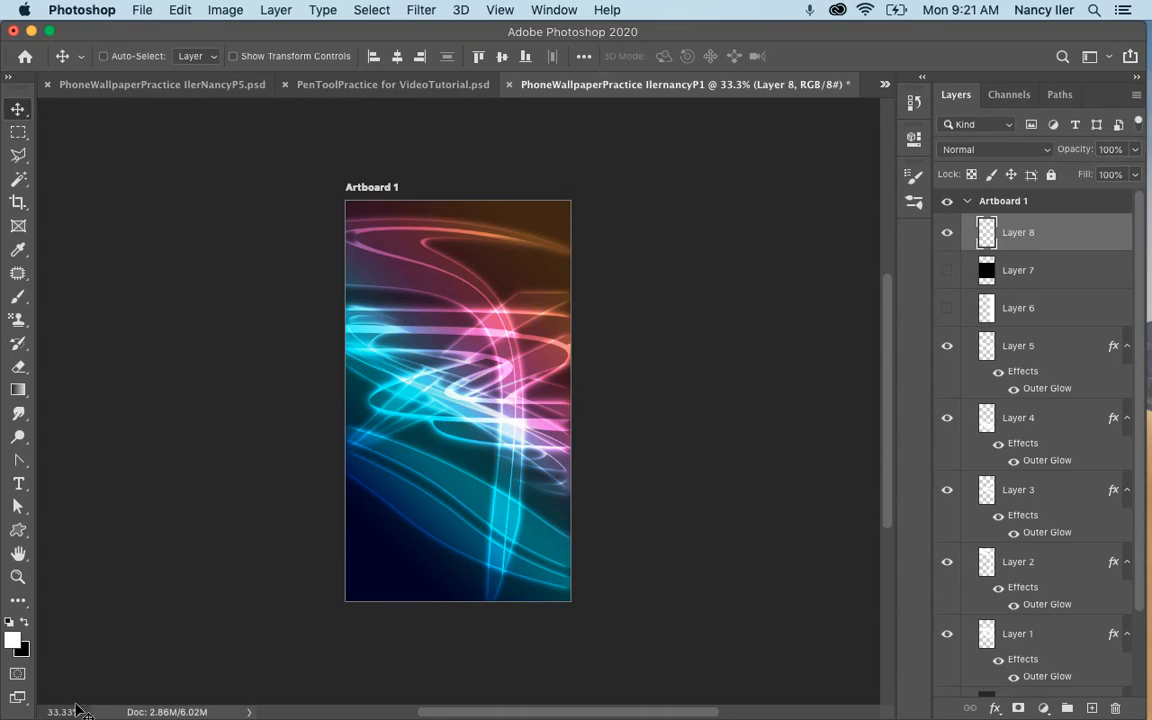
Make black the foreground color and set the Gradient tool to the Foreground to Transparent preset.
{"action": "left_click", "coordinate": [24, 621]}
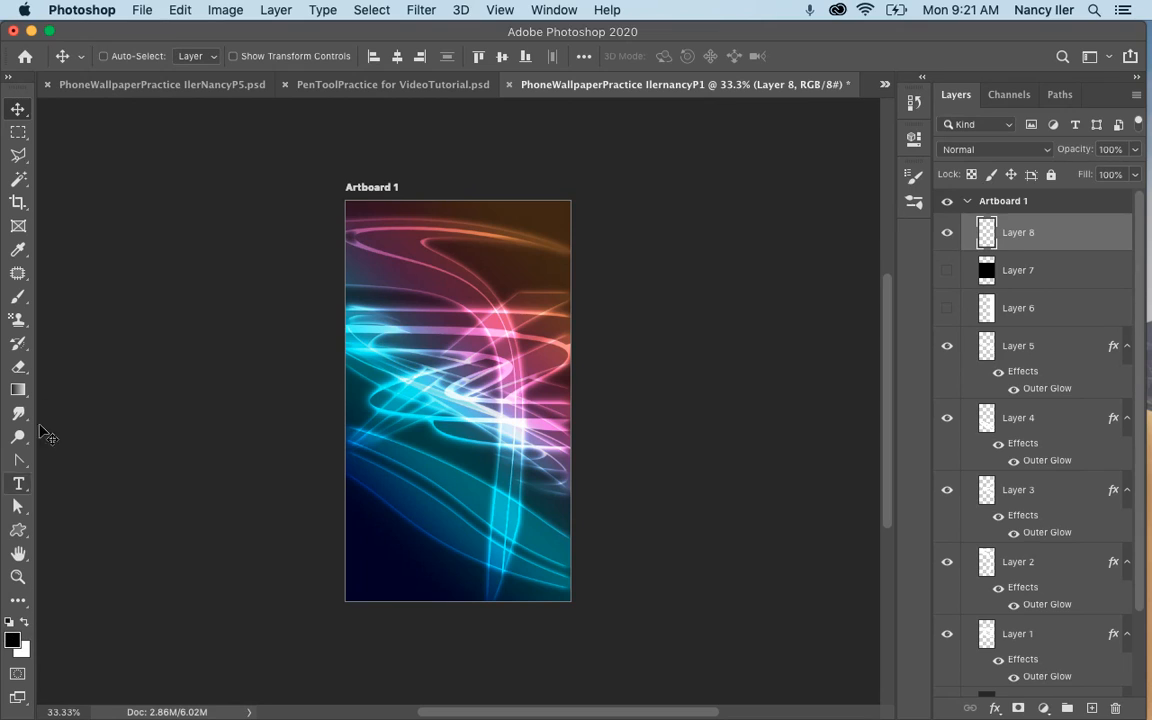
{"action": "left_click", "coordinate": [18, 389]}
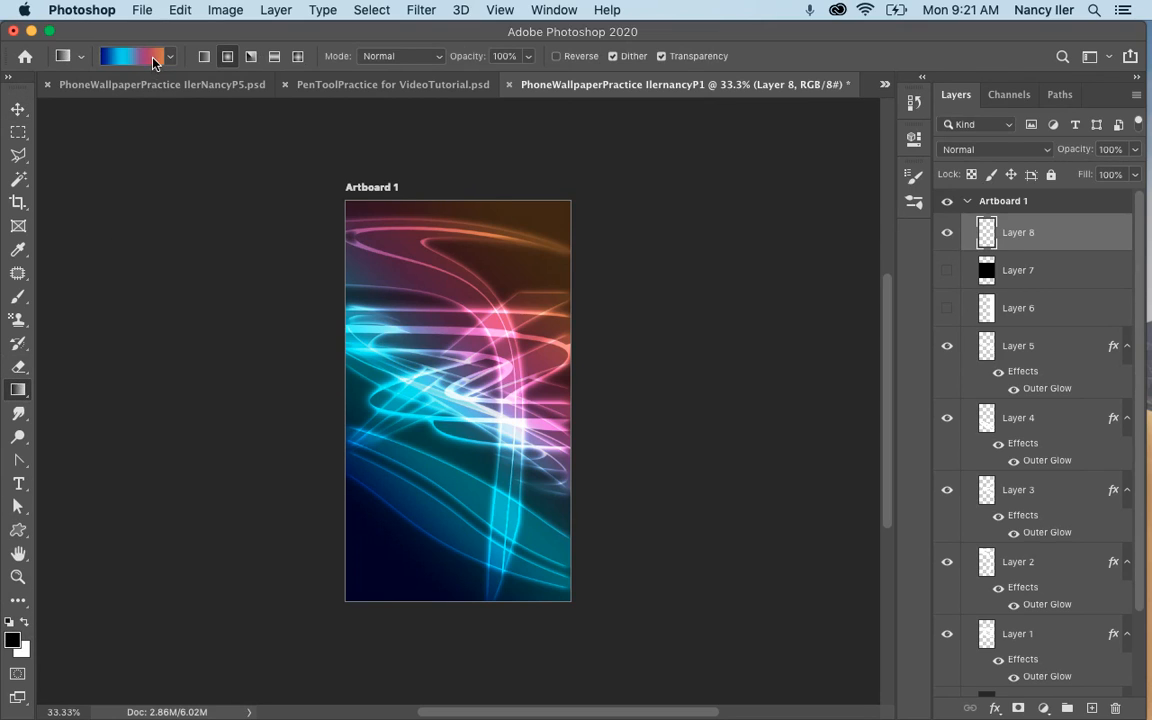
{"action": "left_click", "coordinate": [135, 56]}
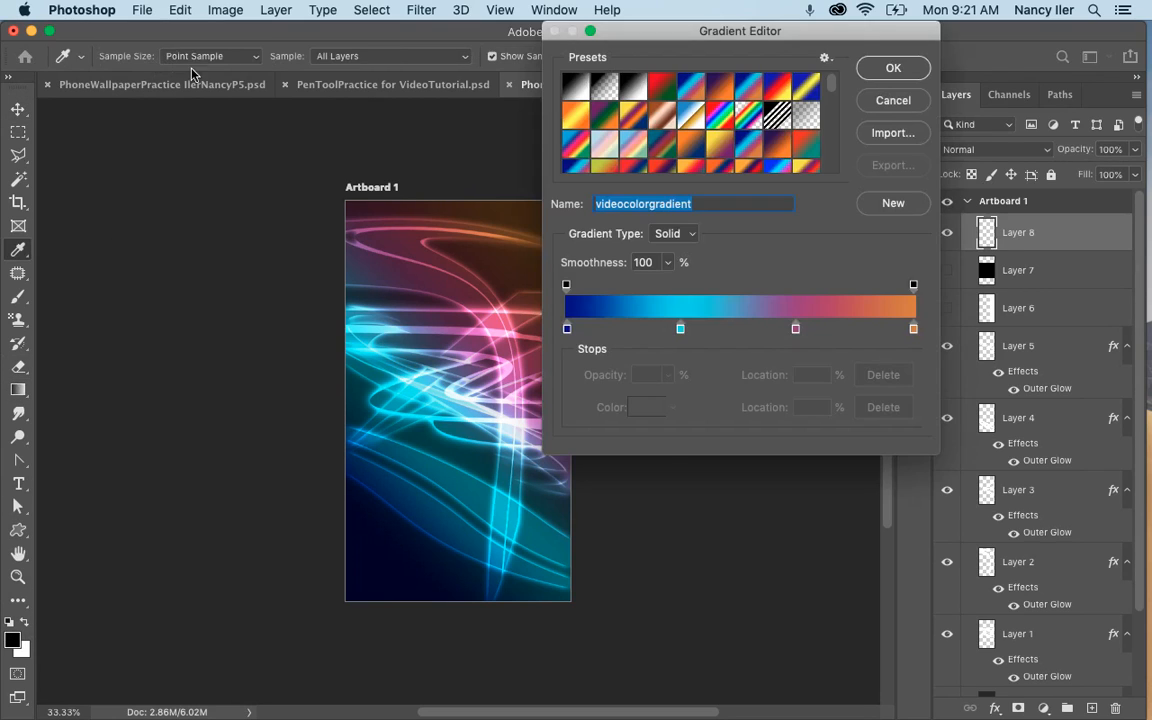
{"action": "left_click", "coordinate": [604, 86]}
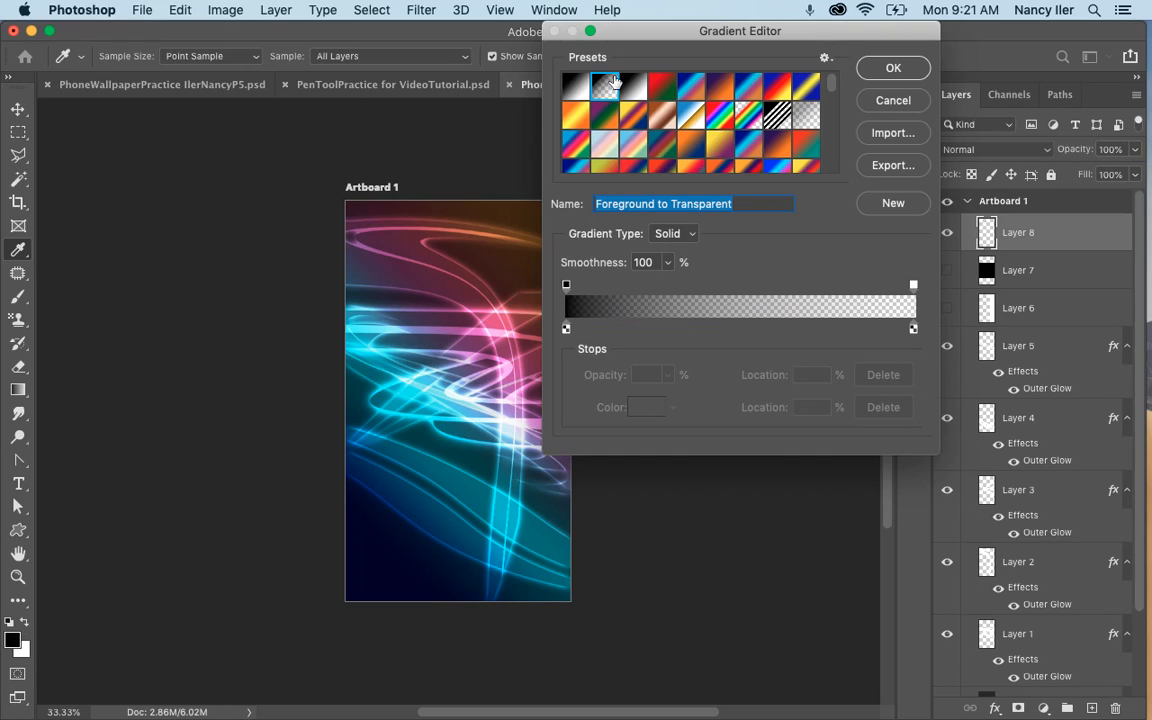
{"action": "left_click", "coordinate": [873, 70]}
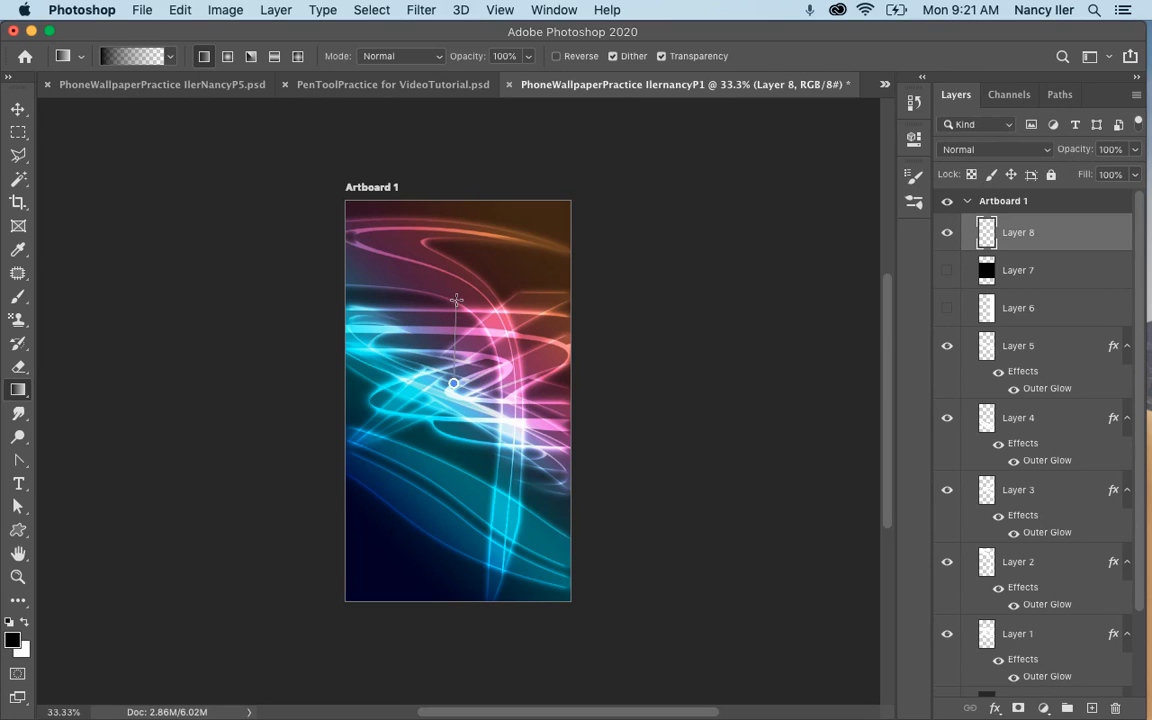
Try a short black-to-transparent gradient upward from the middle of the artboard on Layer 8, and undo it.
{"action": "left_click_drag", "start_coordinate": [453, 298], "coordinate": [453, 299]}
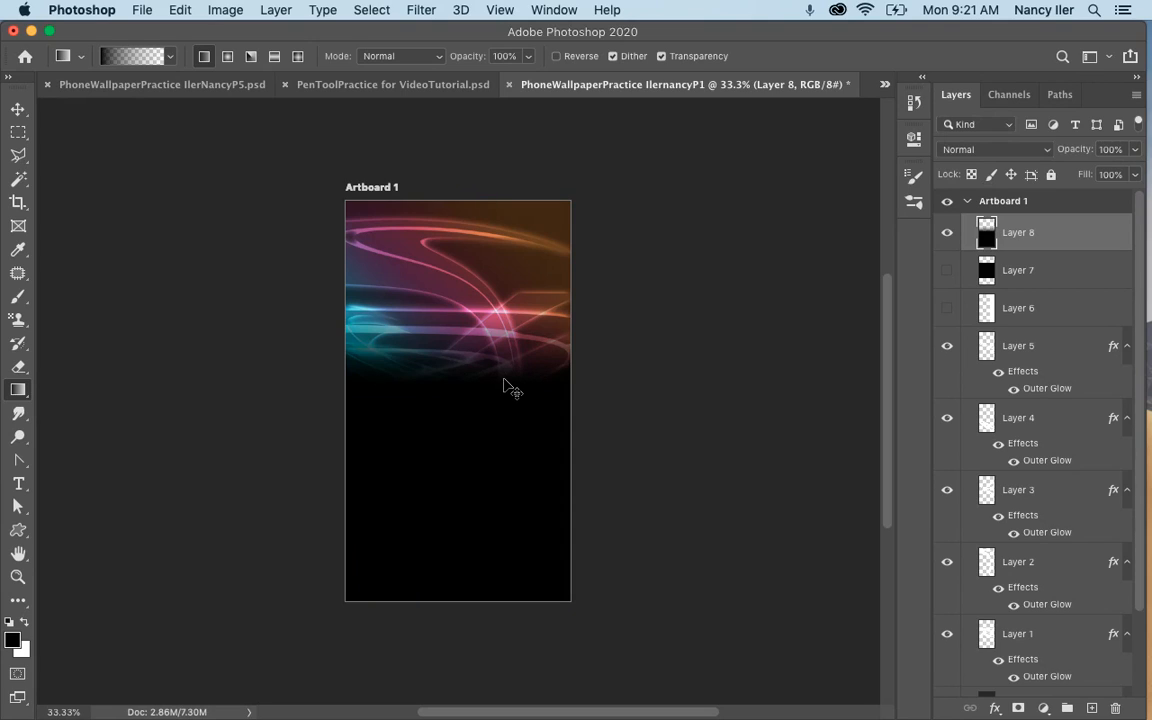
{"action": "key", "text": "super+z"}
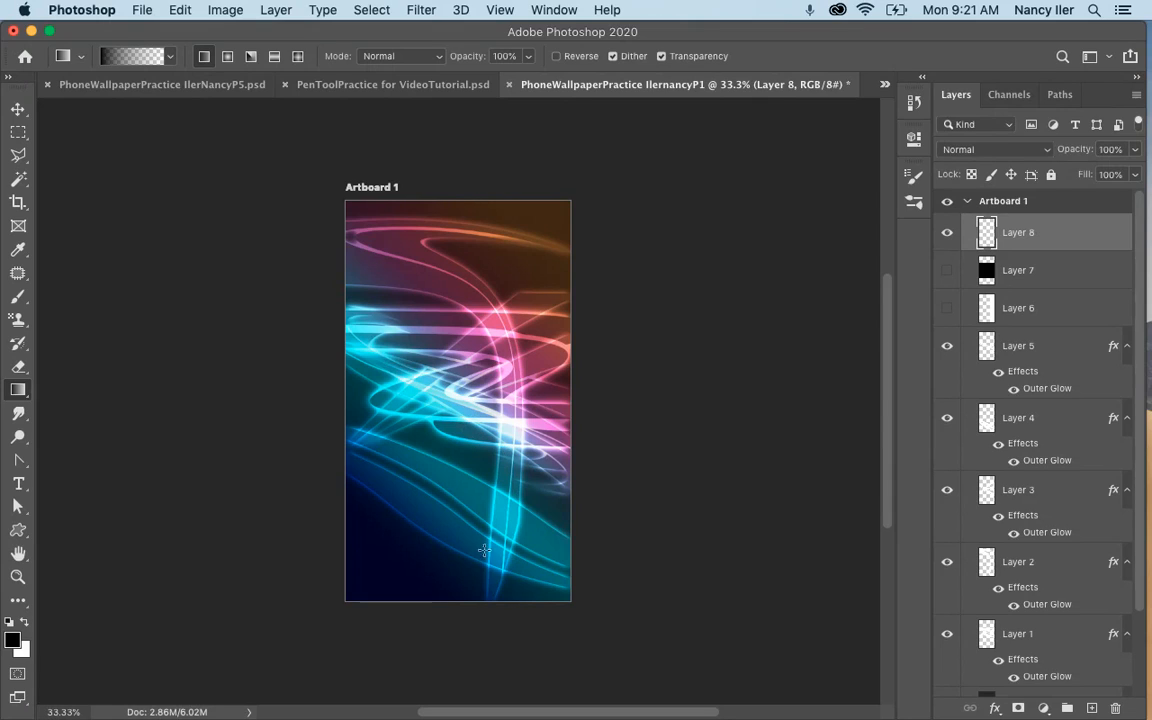
Draw a black-to-transparent gradient on Layer 8 from near the artboard's bottom up to its middle, and shift it slightly down and right.
{"action": "left_click_drag", "start_coordinate": [489, 572], "coordinate": [452, 390]}
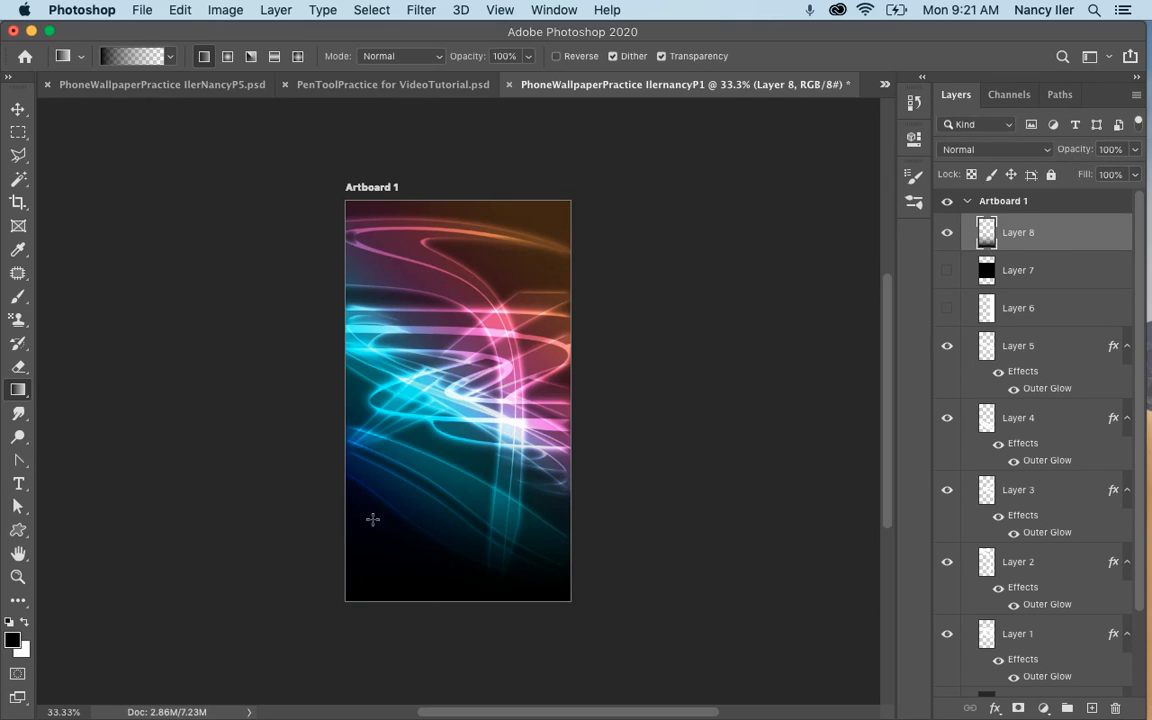
{"action": "left_click", "coordinate": [18, 108]}
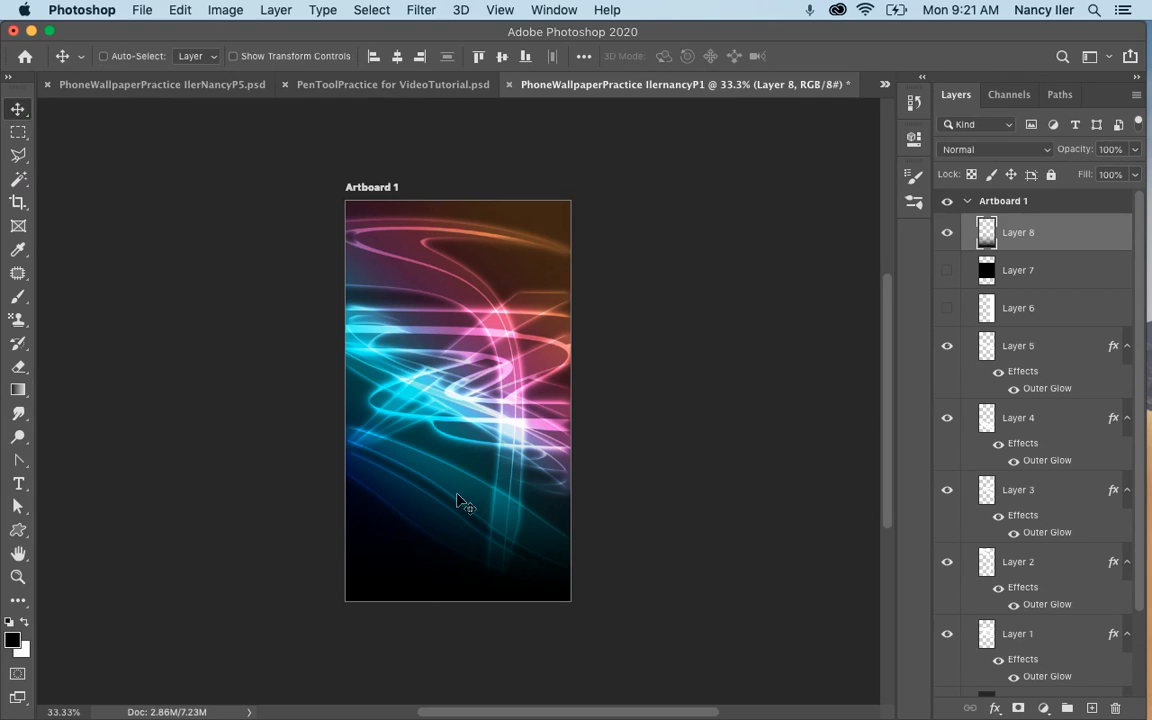
{"action": "mouse_move", "coordinate": [458, 501]}
{"action": "left_mouse_down"}
{"action": "mouse_move", "coordinate": [452, 360]}
{"action": "mouse_move", "coordinate": [476, 571]}
{"action": "left_mouse_up"}
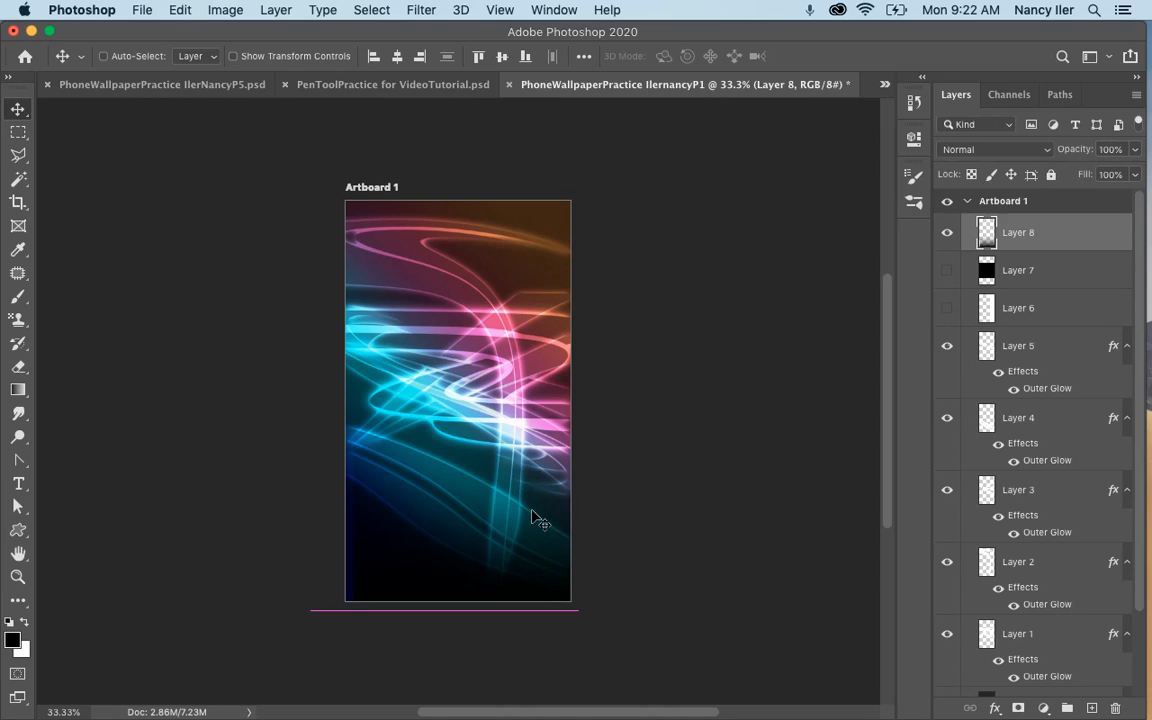
Flip the black gradient on Layer 8 vertically and move it up to align with the artboard's top edge.
{"action": "key", "text": "super+t"}
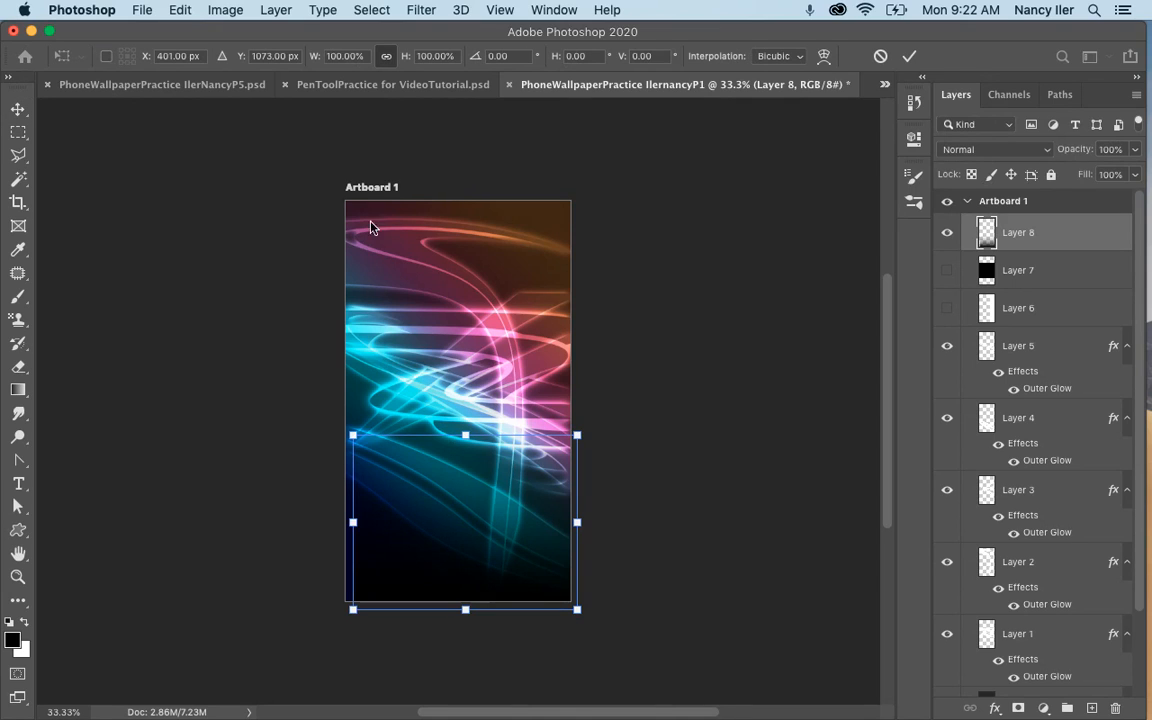
{"action": "left_click", "coordinate": [178, 14]}
{"action": "mouse_move", "coordinate": [375, 428]}
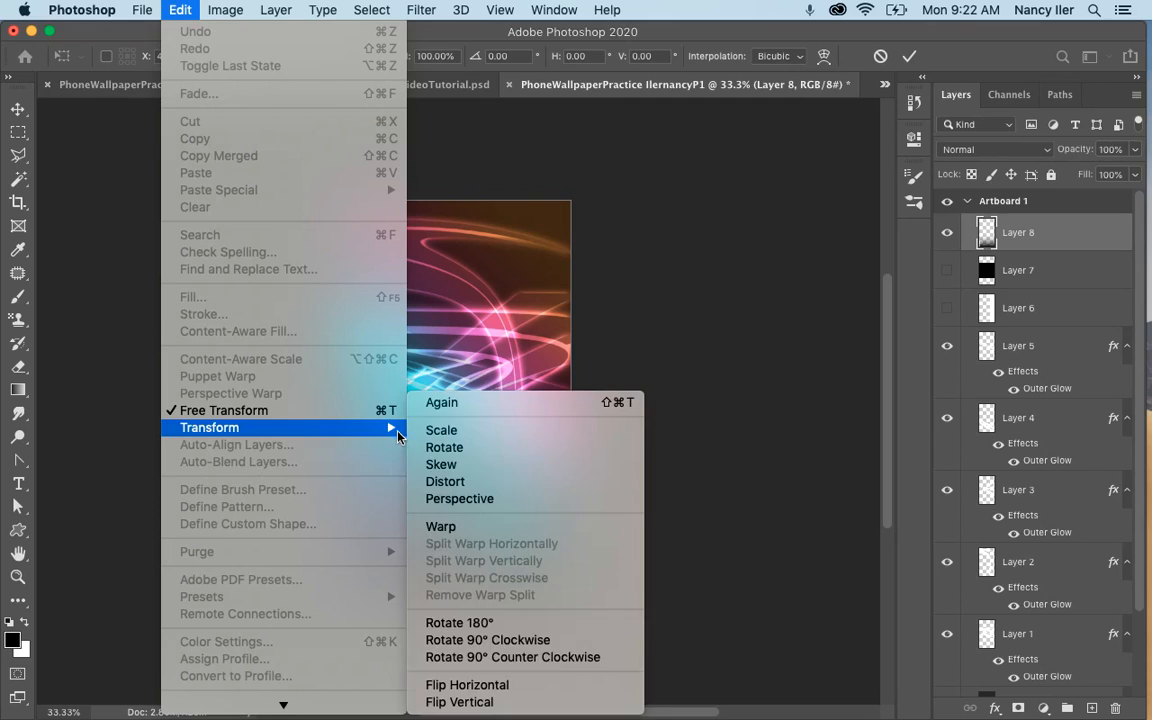
{"action": "left_click", "coordinate": [482, 705]}
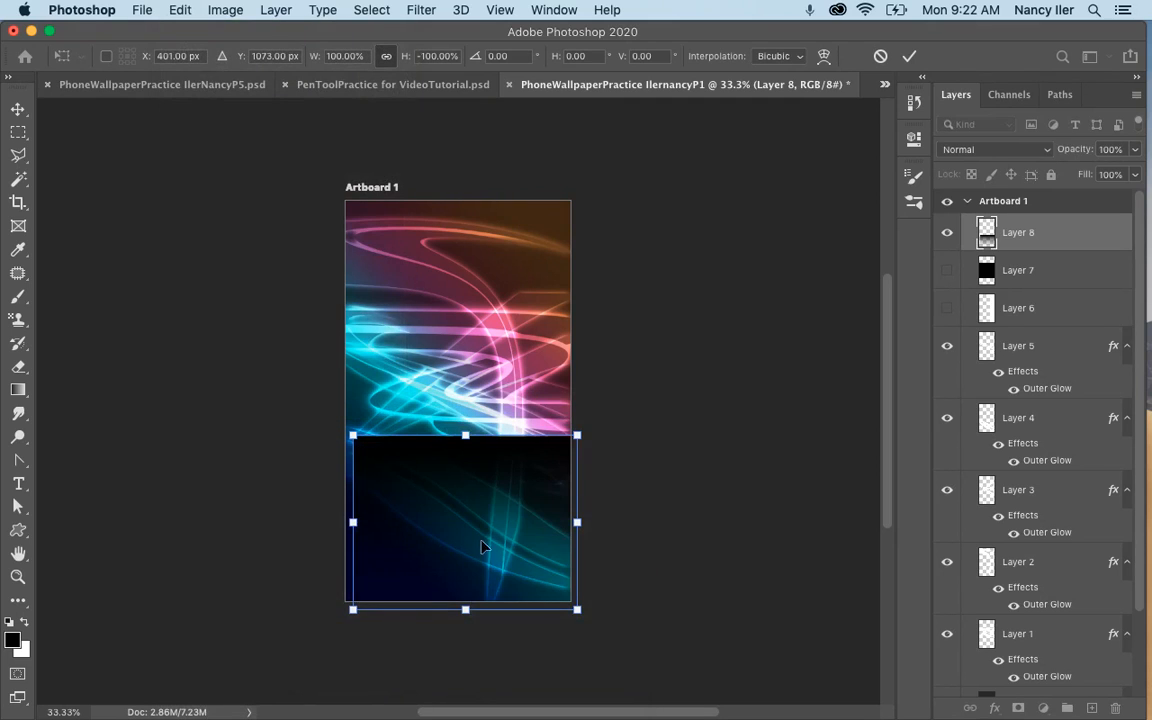
{"action": "left_click_drag", "start_coordinate": [482, 499], "coordinate": [471, 258]}
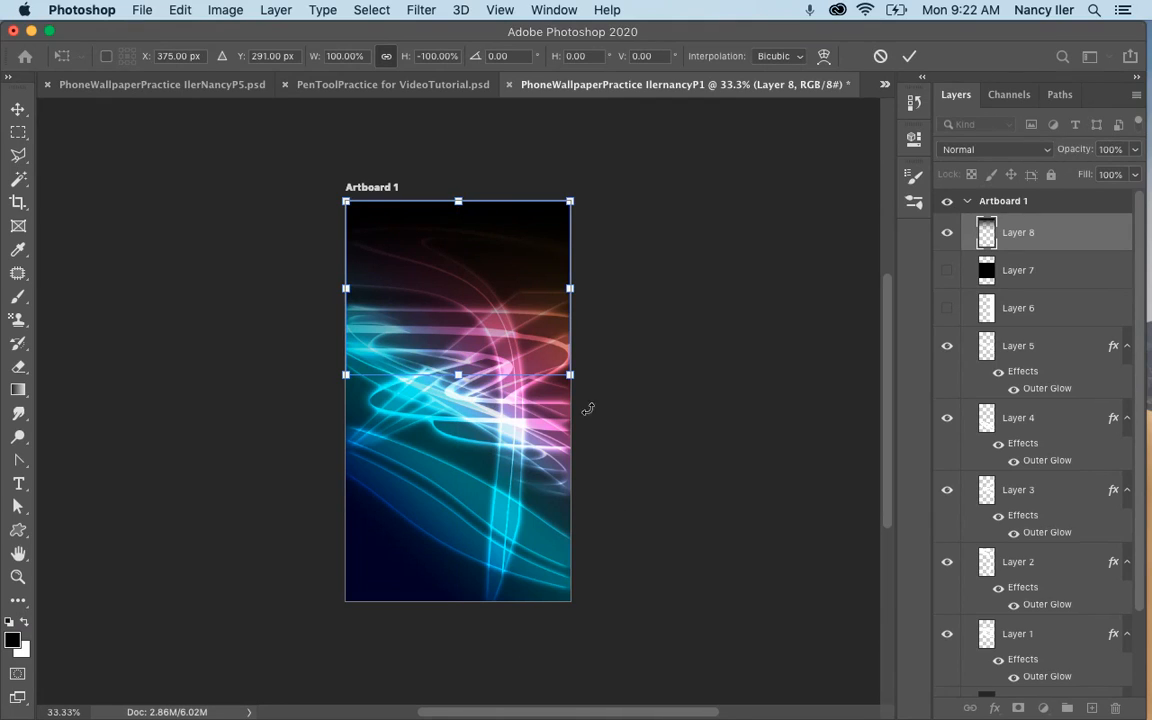
{"action": "key", "text": "Return"}
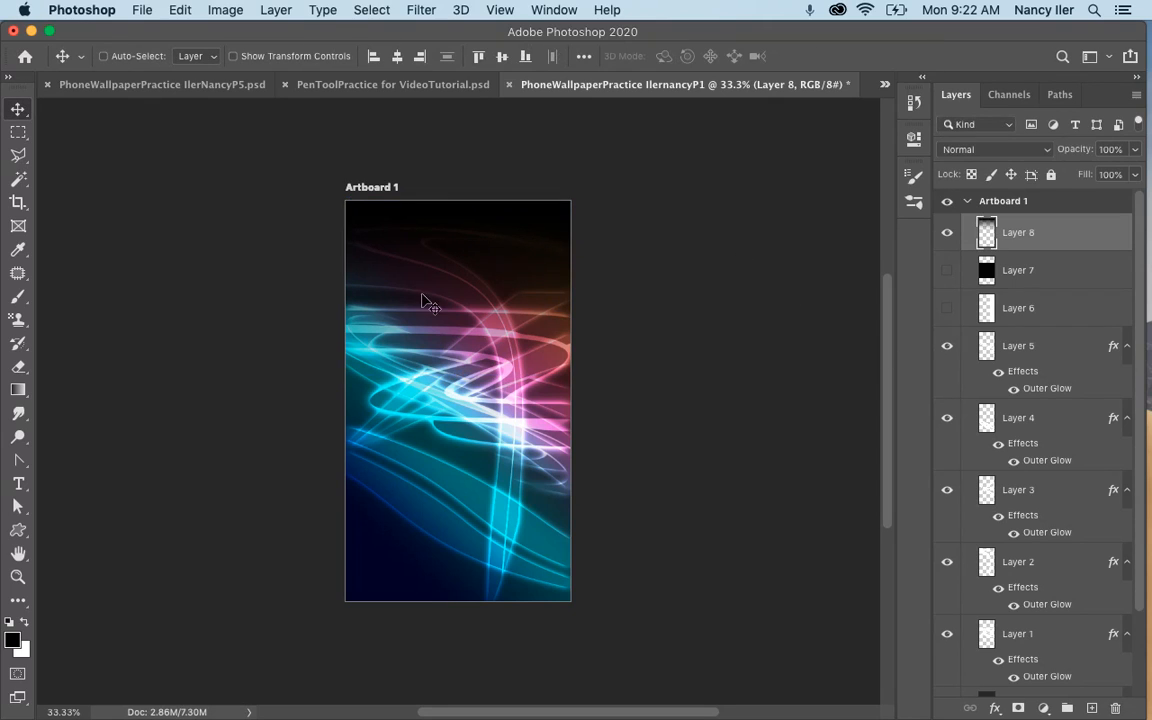
Compare the artwork with and without Layer 8, leave Layer 8 hidden, and add a new layer above it.
{"action": "left_click", "coordinate": [946, 233]}
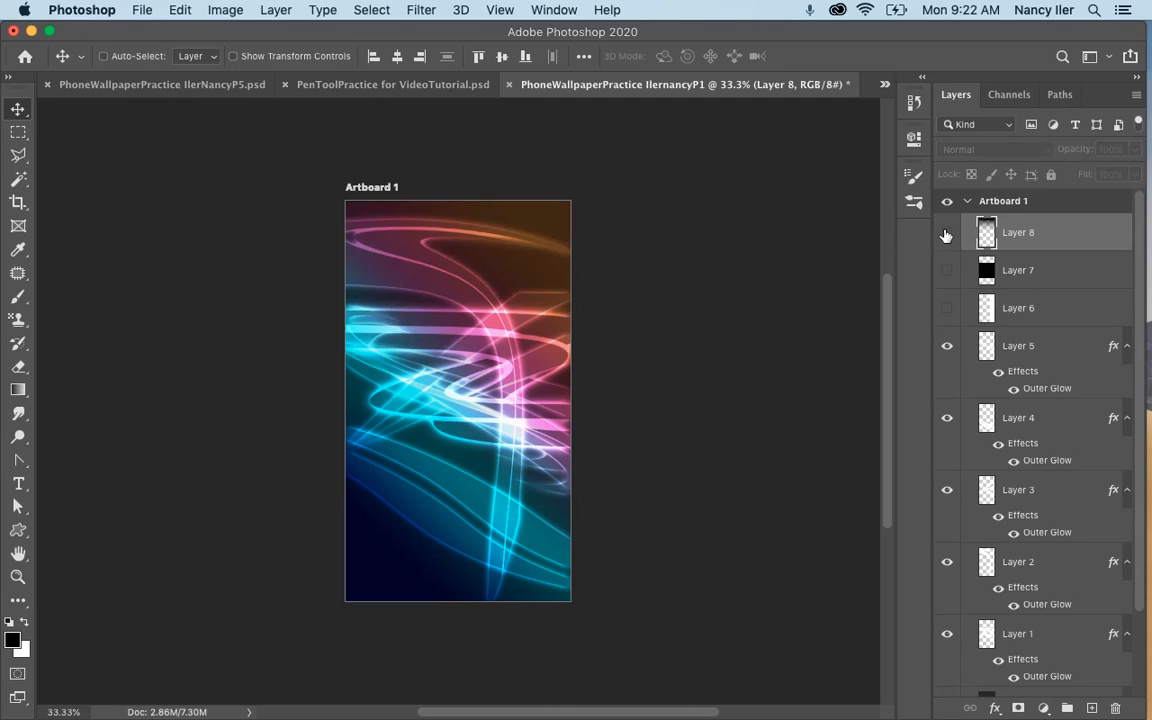
{"action": "left_click", "coordinate": [946, 233]}
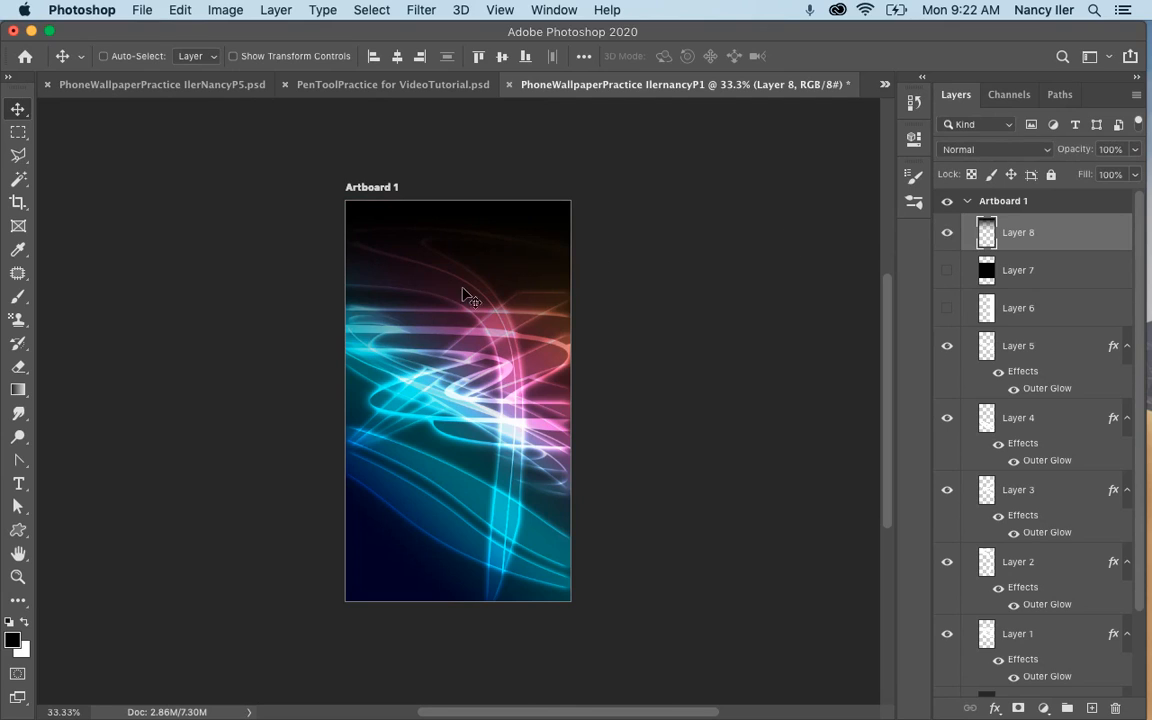
{"action": "left_click", "coordinate": [946, 235]}
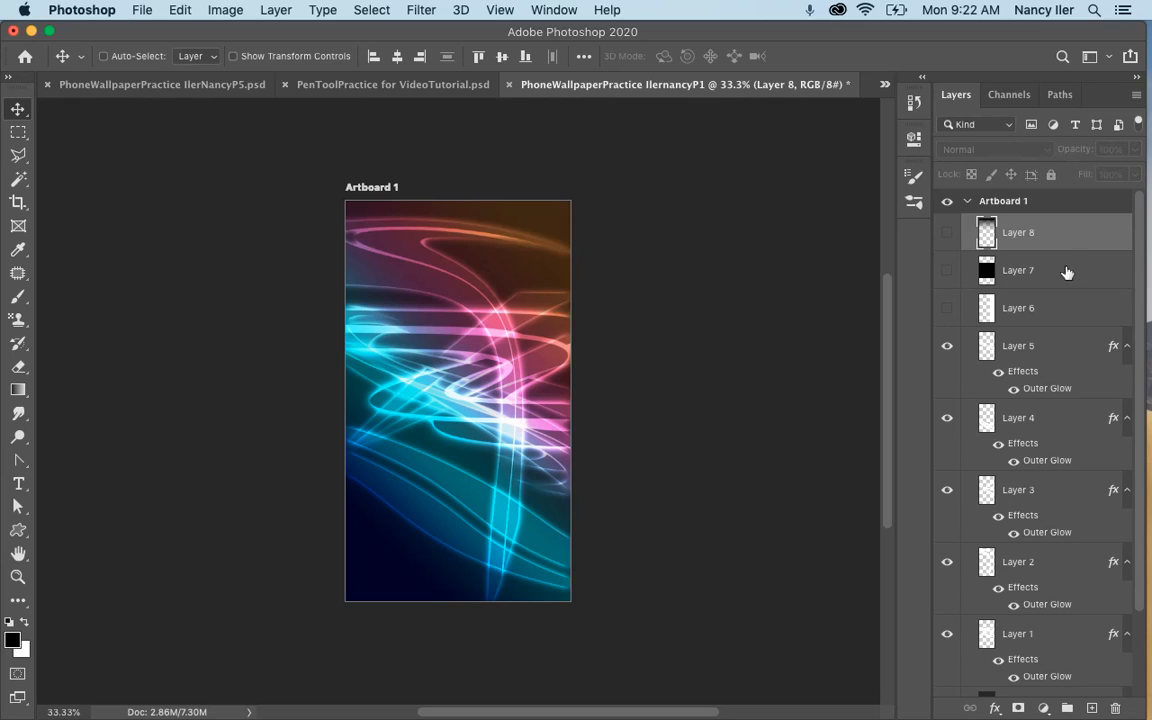
{"action": "left_click", "coordinate": [1093, 709]}
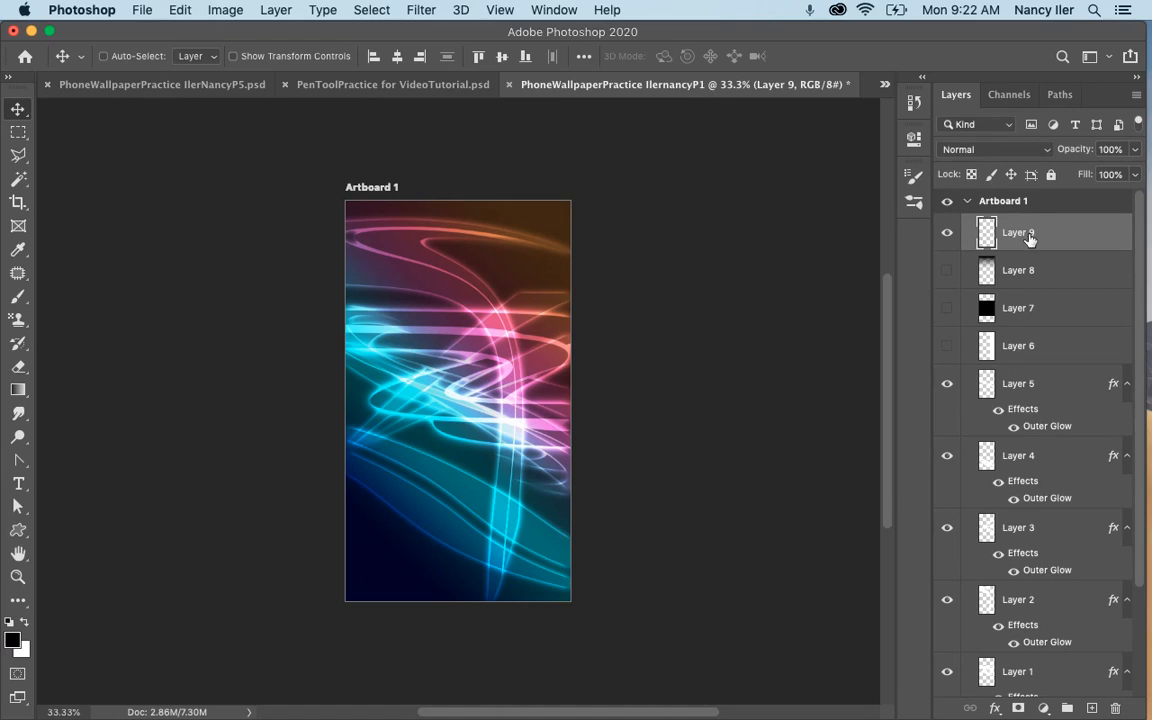
Build up a soft black spot at the artboard's center on Layer 9 with three overlapping black-to-transparent radial gradients.
{"action": "left_click", "coordinate": [19, 390]}
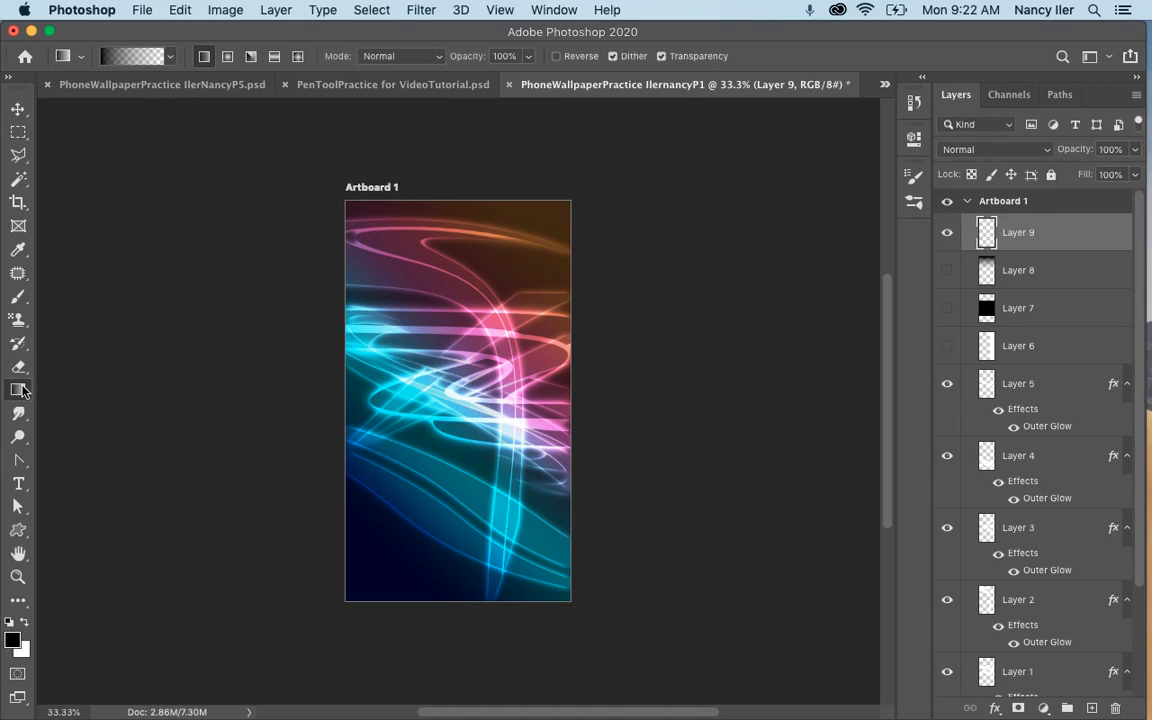
{"action": "left_click", "coordinate": [228, 57]}
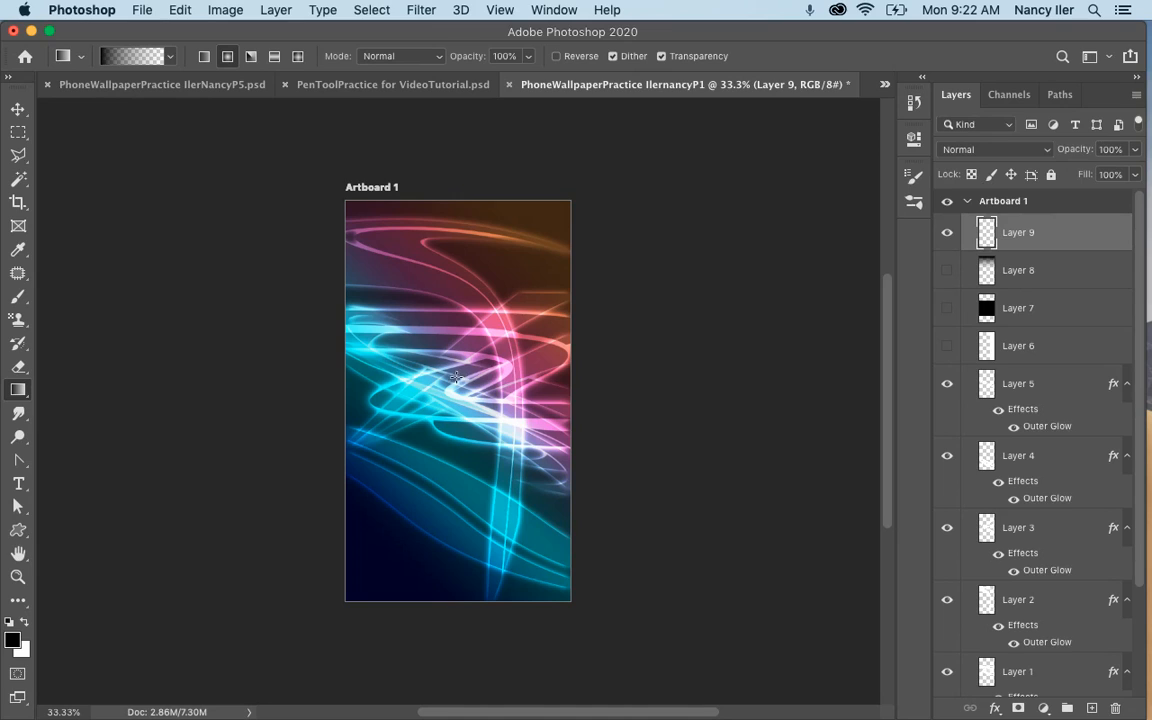
{"action": "left_click_drag", "start_coordinate": [549, 308], "coordinate": [556, 310]}
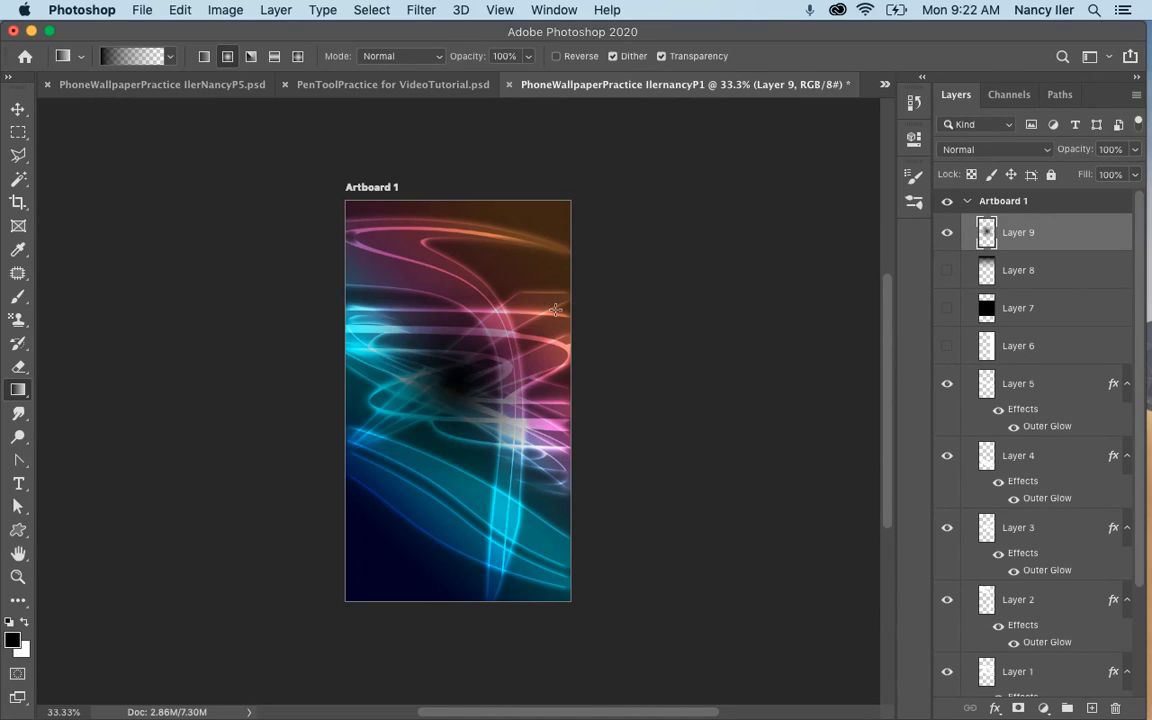
{"action": "left_click_drag", "start_coordinate": [323, 369], "coordinate": [330, 365]}
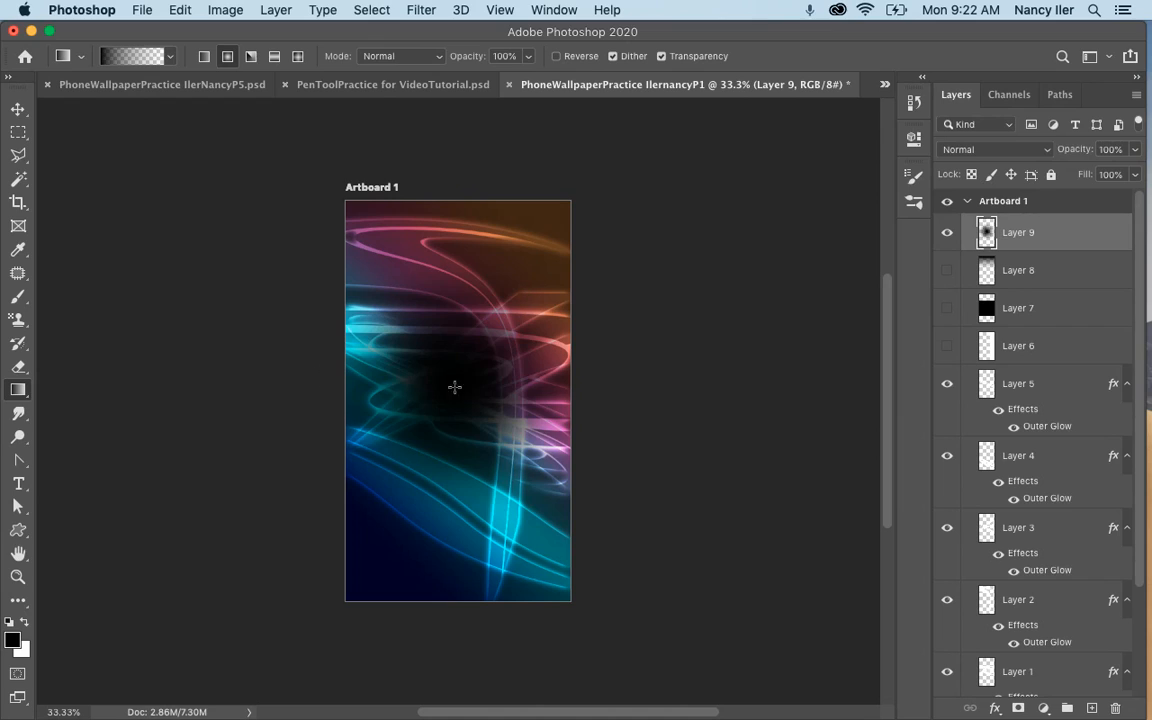
{"action": "left_click_drag", "start_coordinate": [477, 389], "coordinate": [568, 389]}
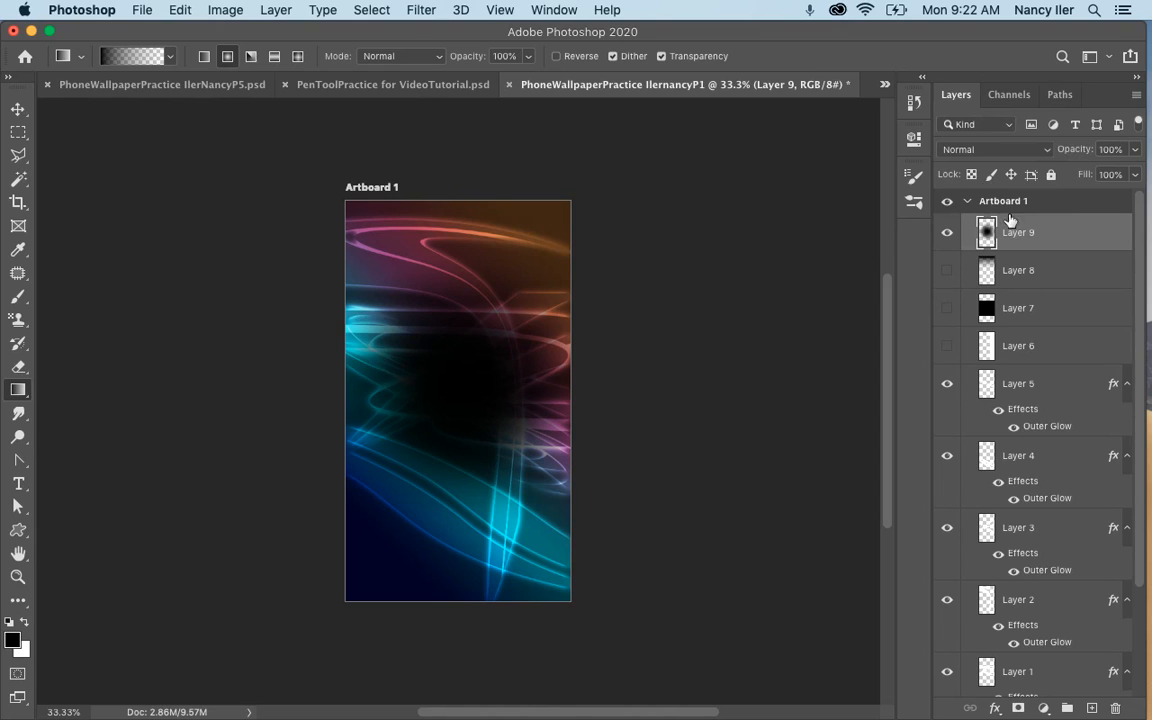
Set Layer 9's blend mode to Overlay and move its dark spot to the artboard's lower-left area.
{"action": "left_click", "coordinate": [985, 150]}
{"action": "left_click", "coordinate": [965, 337]}
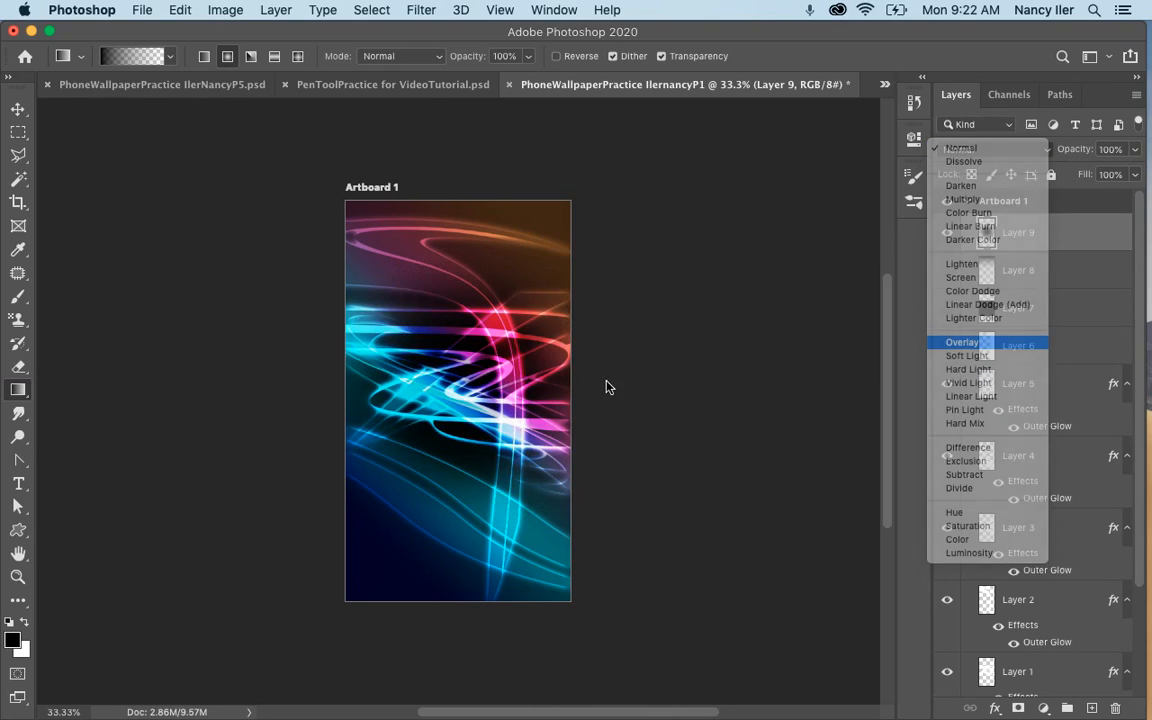
{"action": "left_click_drag", "start_coordinate": [494, 349], "coordinate": [462, 392]}
{"action": "key", "text": "super+z"}
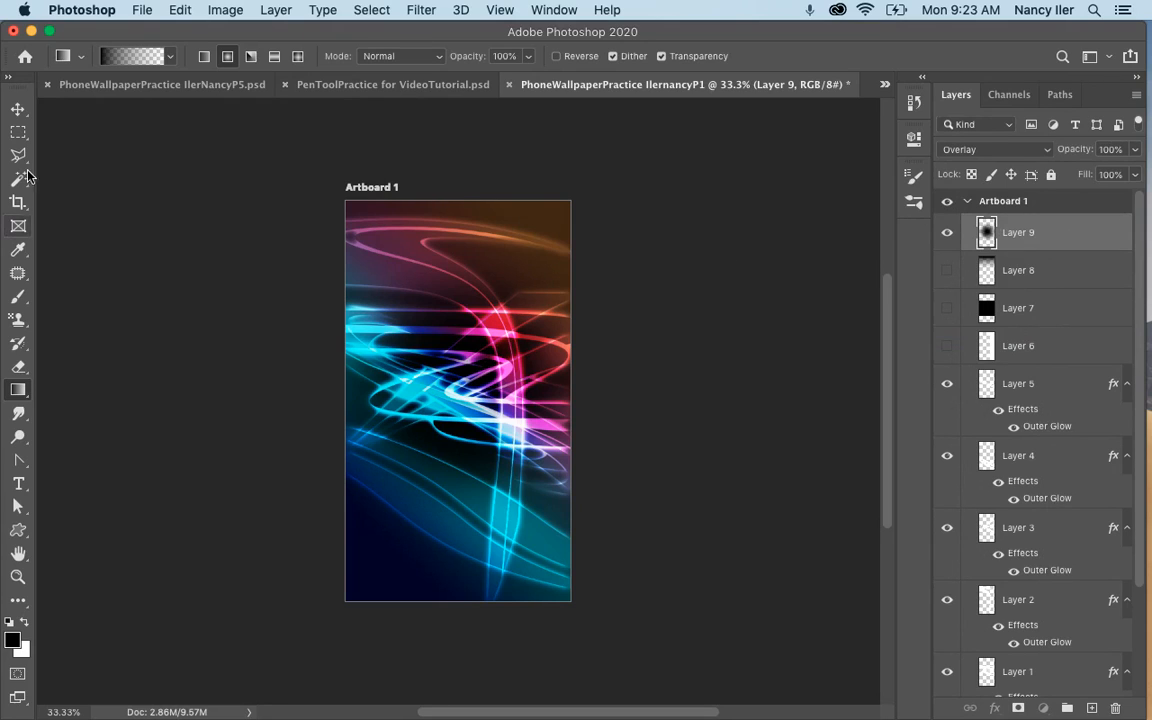
{"action": "left_click", "coordinate": [18, 109]}
{"action": "left_click_drag", "start_coordinate": [430, 348], "coordinate": [458, 395]}
{"action": "left_click_drag", "start_coordinate": [467, 460], "coordinate": [450, 510]}
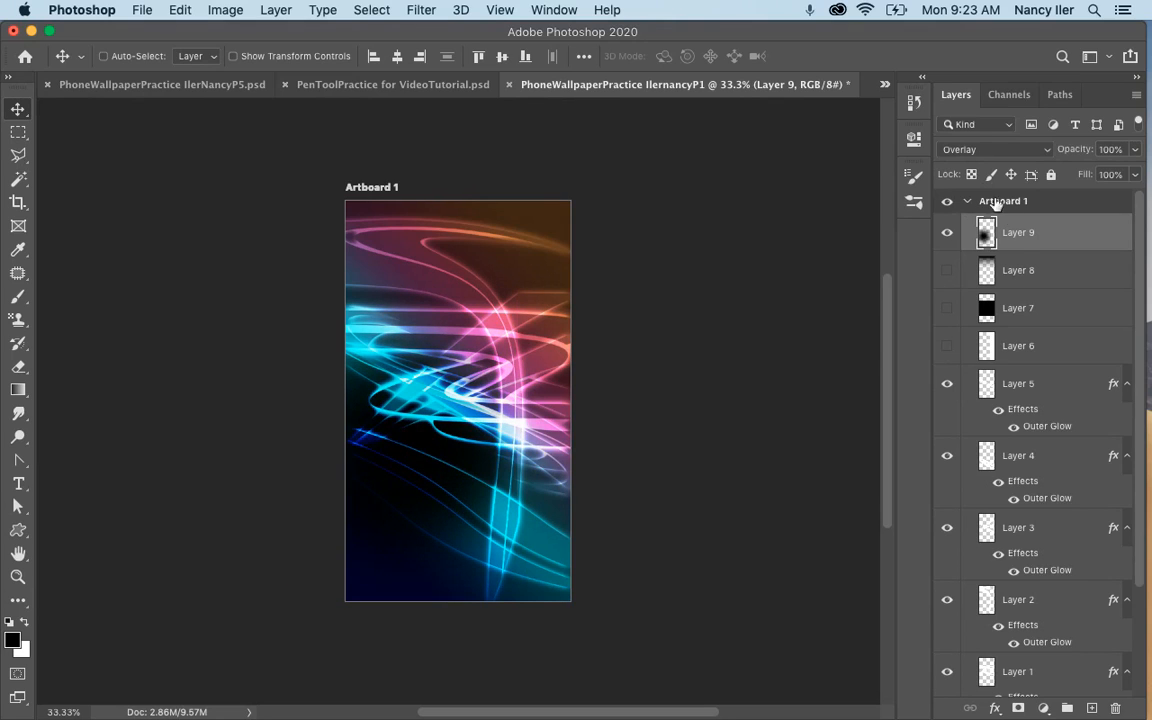
Change Layer 9's blend mode to Soft Light and move its dark spot slightly right of the artboard's center.
{"action": "left_click", "coordinate": [1005, 152]}
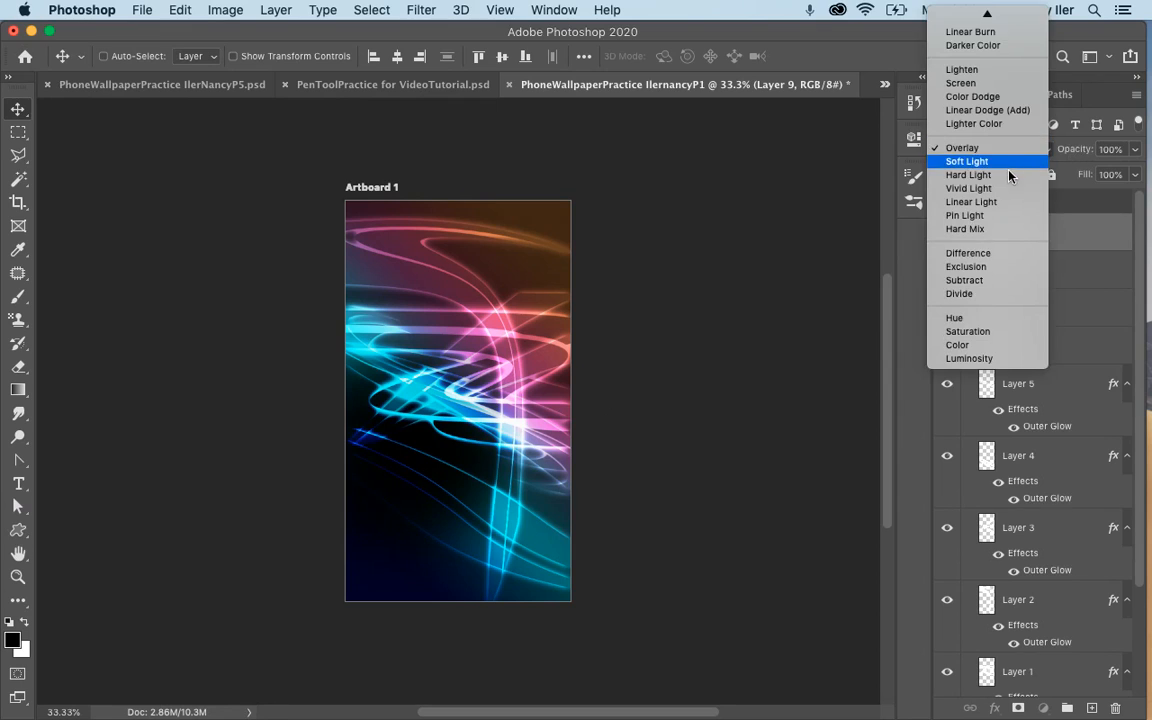
{"action": "left_click", "coordinate": [962, 160]}
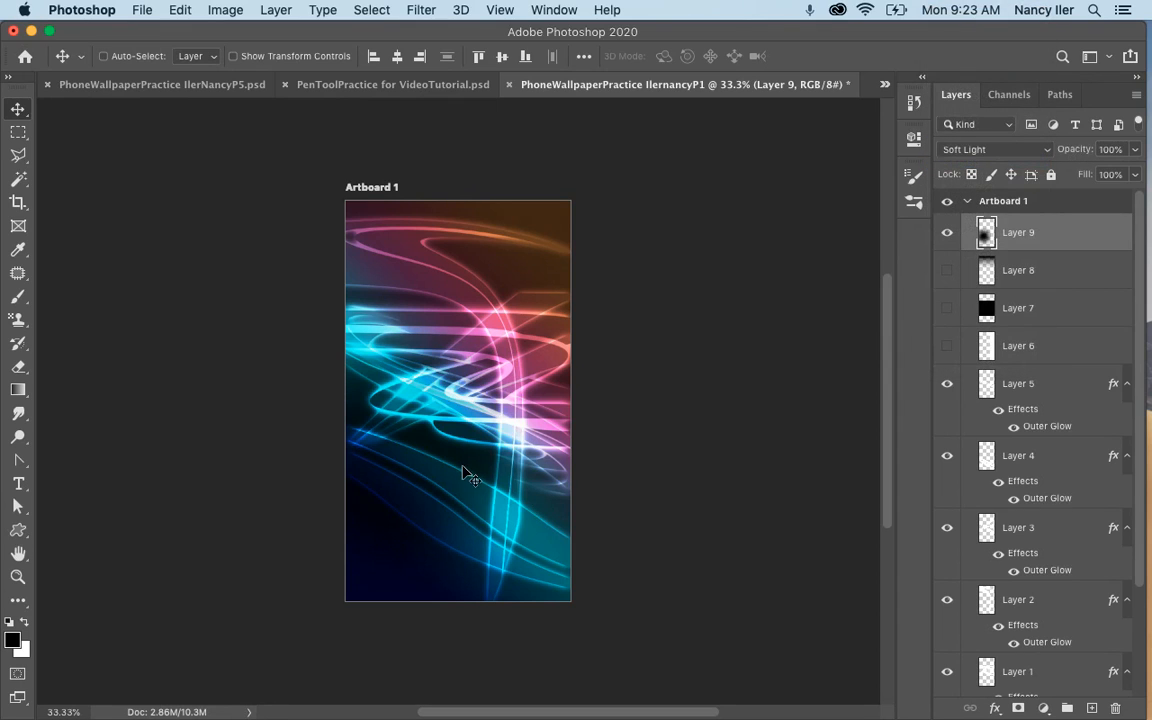
{"action": "left_click_drag", "start_coordinate": [465, 470], "coordinate": [577, 449]}
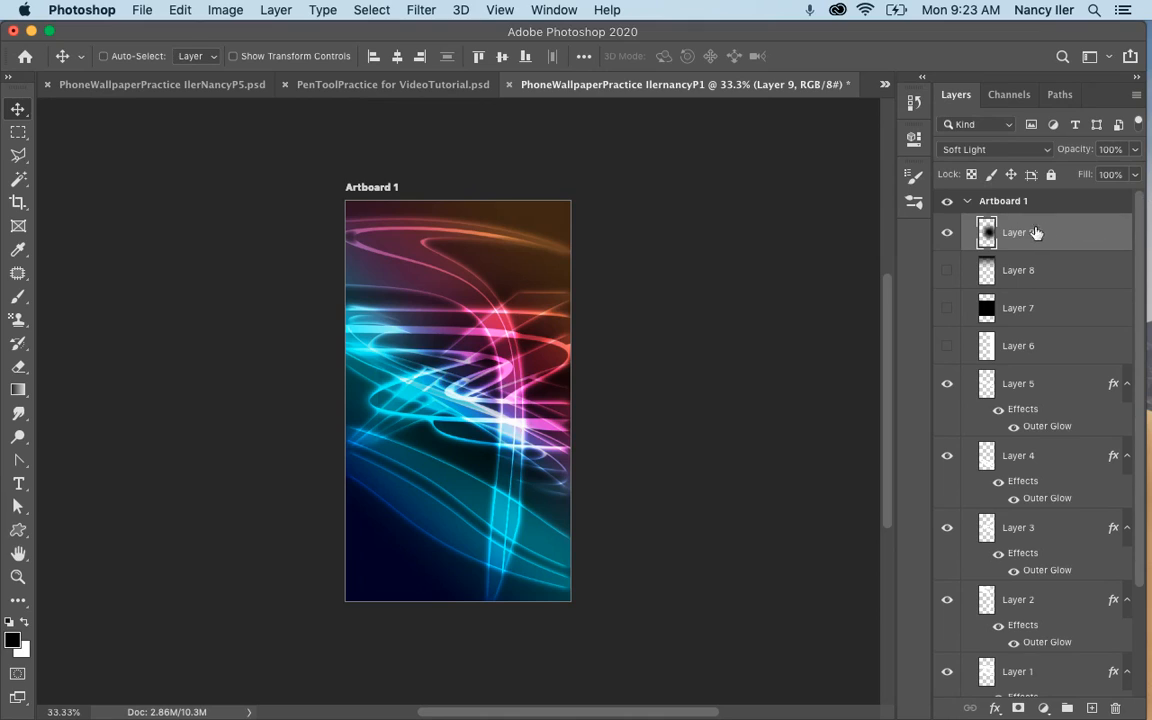
Add a new layer above Layer 9 and hide Layer 9.
{"action": "left_click", "coordinate": [1092, 708]}
{"action": "left_click", "coordinate": [947, 270]}
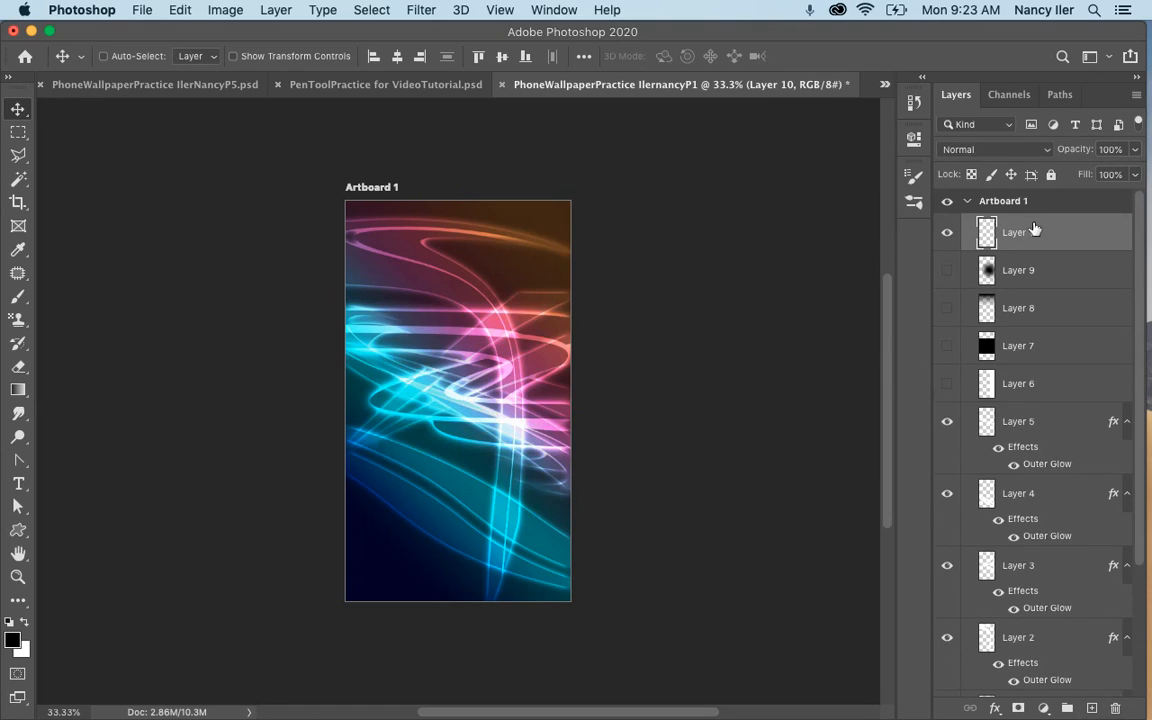
Draw two overlapping white radial gradients from the artboard's center on Layer 10, using white as foreground and the Foreground to Transparent preset.
{"action": "key", "text": "x"}
{"action": "left_click", "coordinate": [18, 392]}
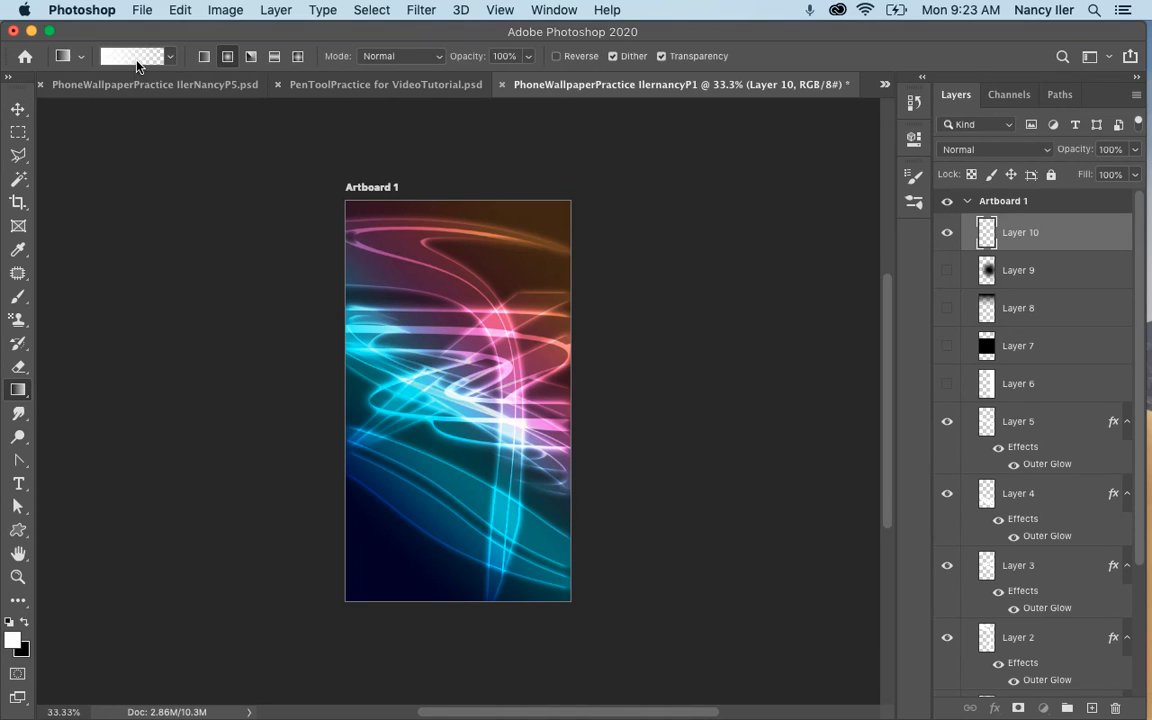
{"action": "left_click", "coordinate": [122, 53]}
{"action": "left_click", "coordinate": [605, 88]}
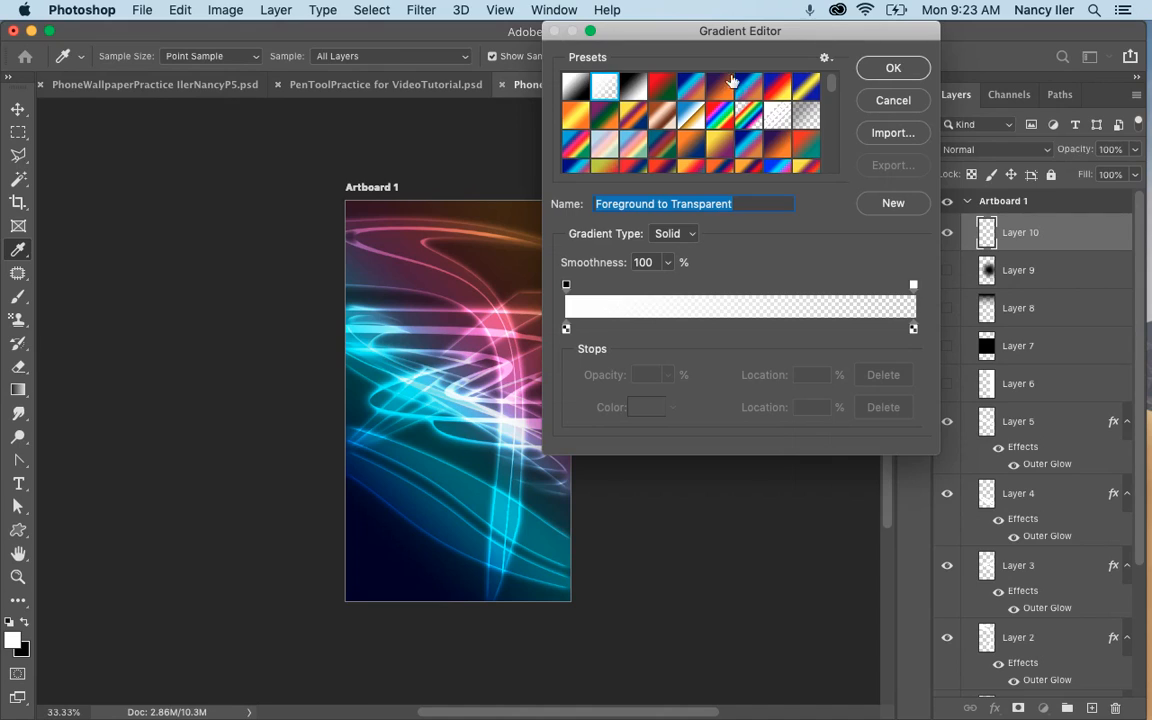
{"action": "left_click", "coordinate": [892, 68]}
{"action": "left_click", "coordinate": [228, 56]}
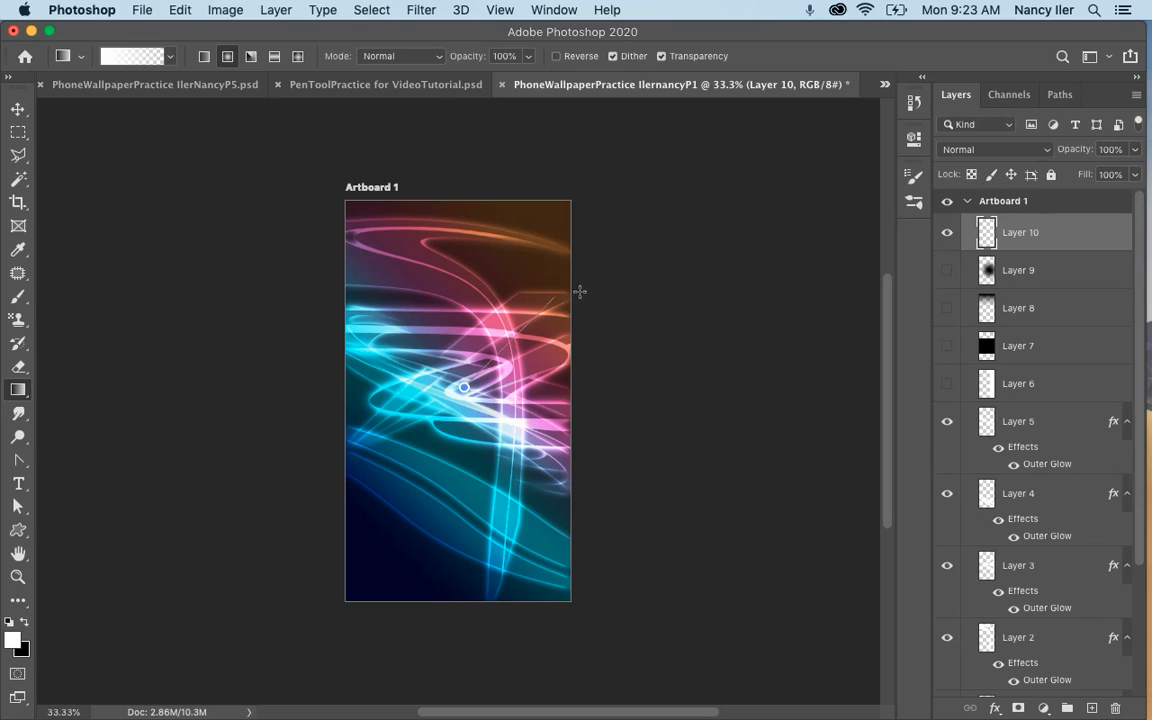
{"action": "left_click_drag", "start_coordinate": [580, 291], "coordinate": [524, 261]}
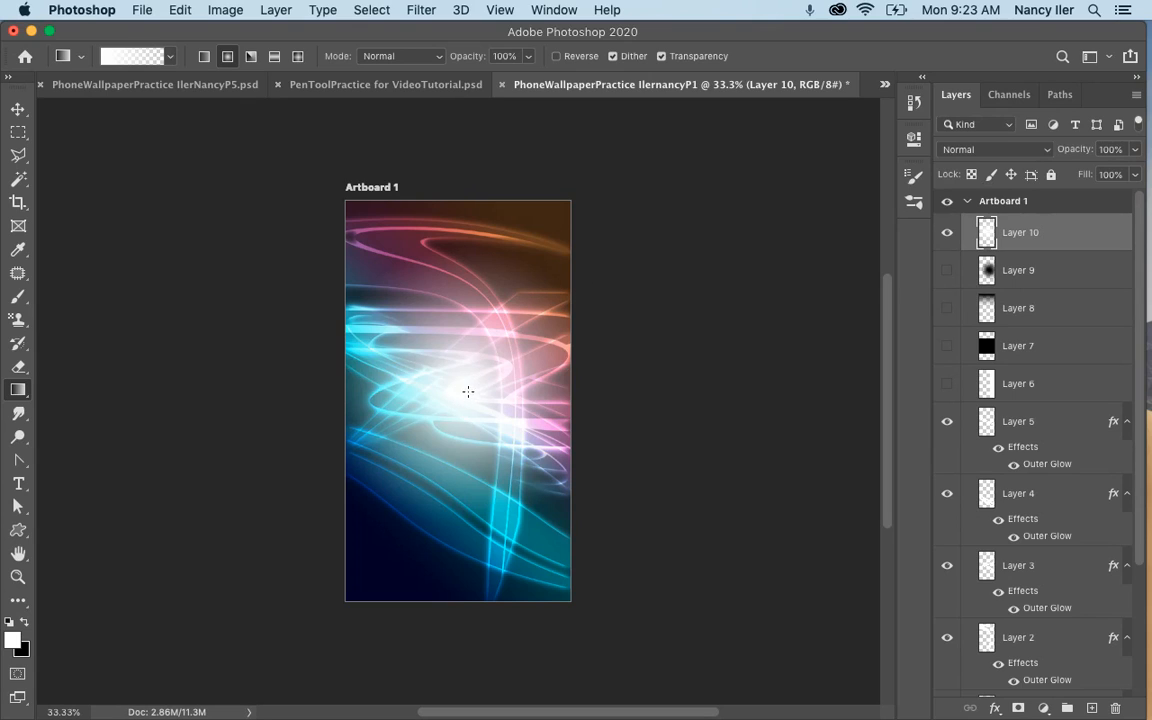
{"action": "left_click_drag", "start_coordinate": [388, 315], "coordinate": [388, 315]}
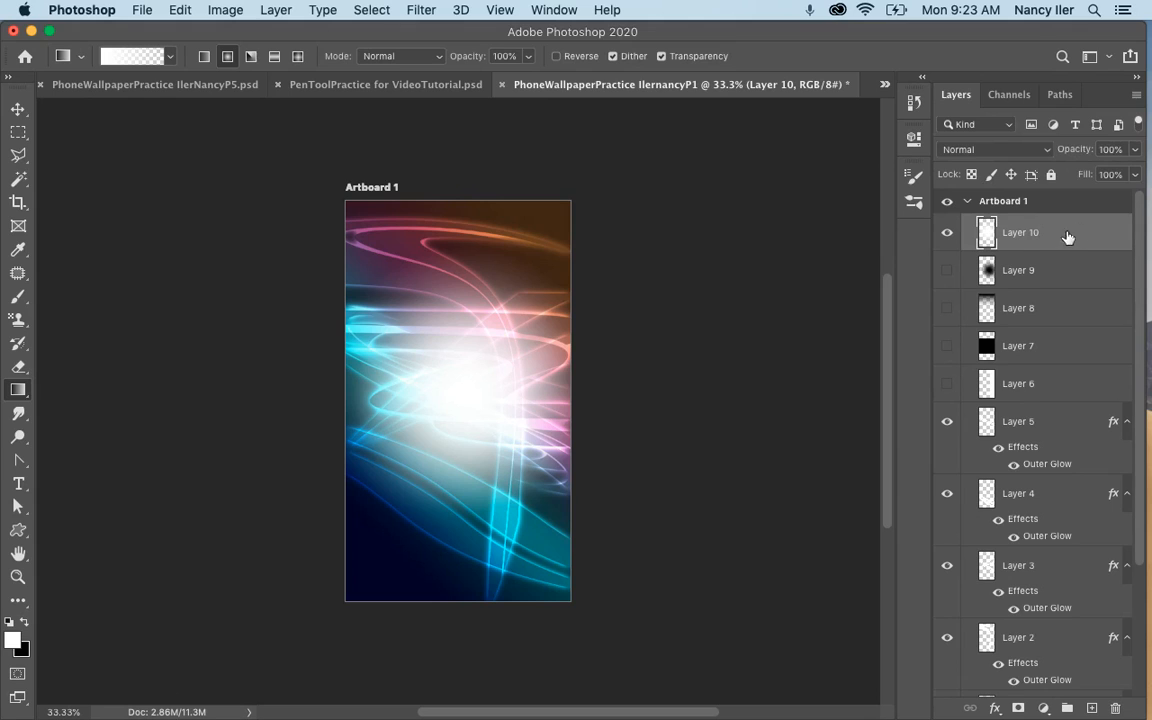
Set Layer 10's blend mode to Overlay and move its white glow down and right onto the brightest line crossing.
{"action": "left_click", "coordinate": [982, 150]}
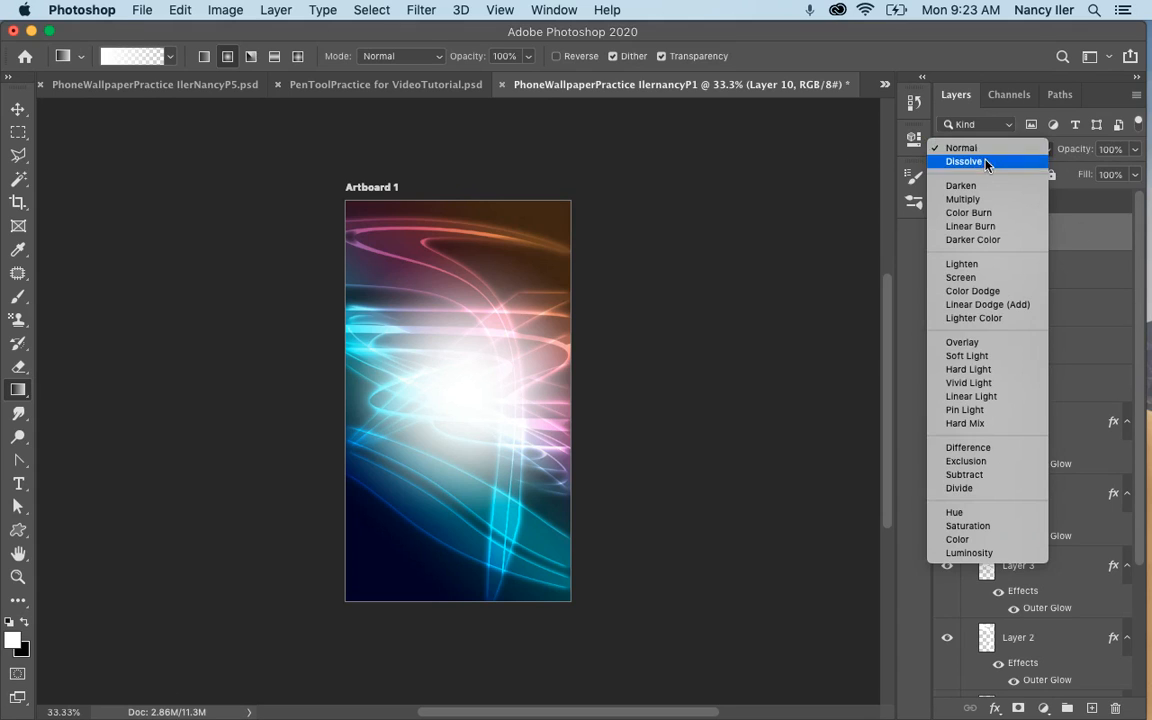
{"action": "left_click", "coordinate": [961, 342]}
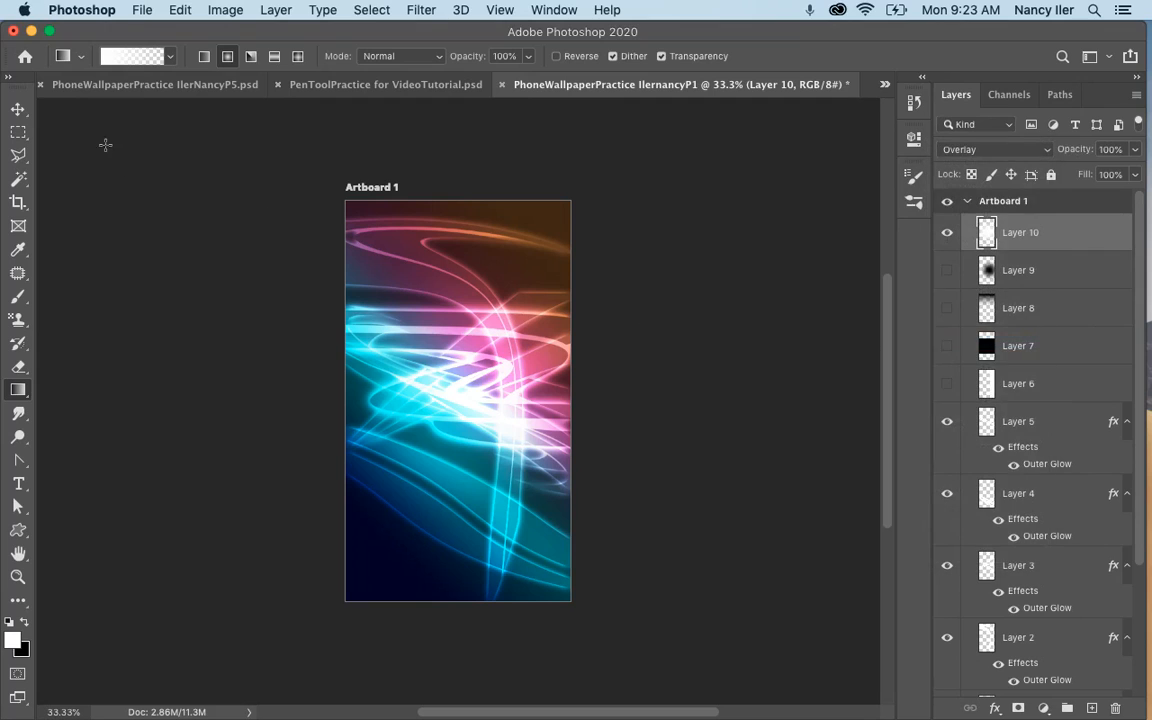
{"action": "left_click", "coordinate": [18, 108]}
{"action": "left_click_drag", "start_coordinate": [503, 363], "coordinate": [505, 437]}
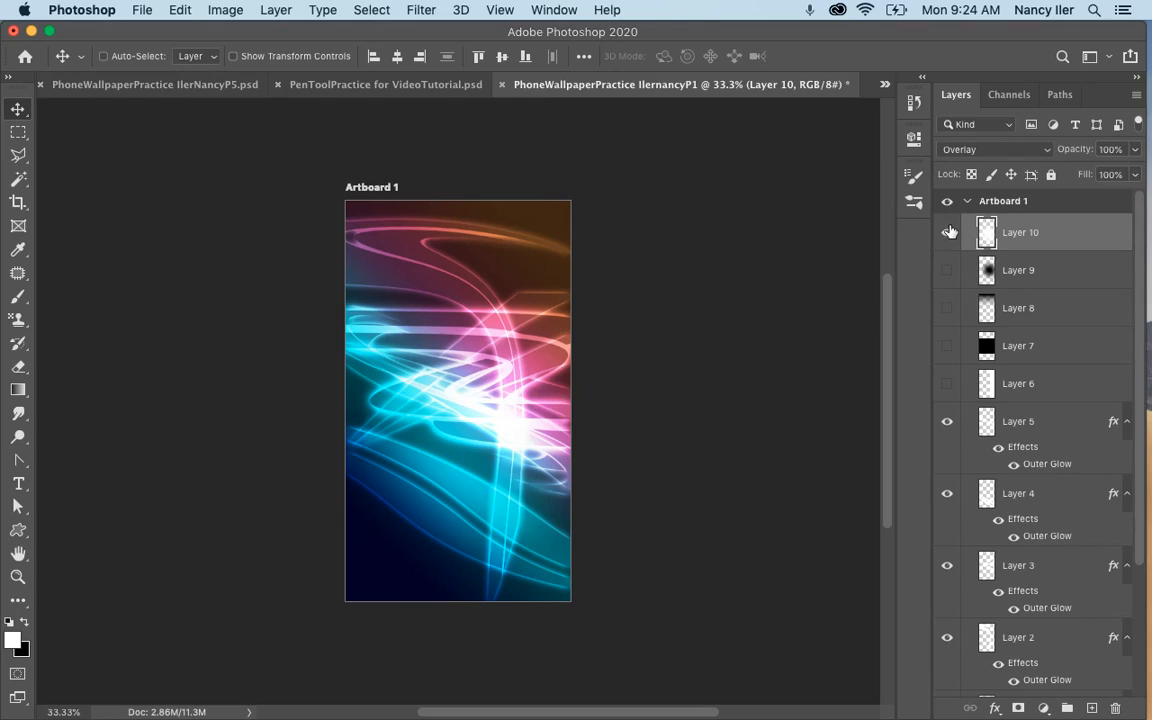
Hide Layer 10 and add a new layer above it.
{"action": "left_click", "coordinate": [947, 232]}
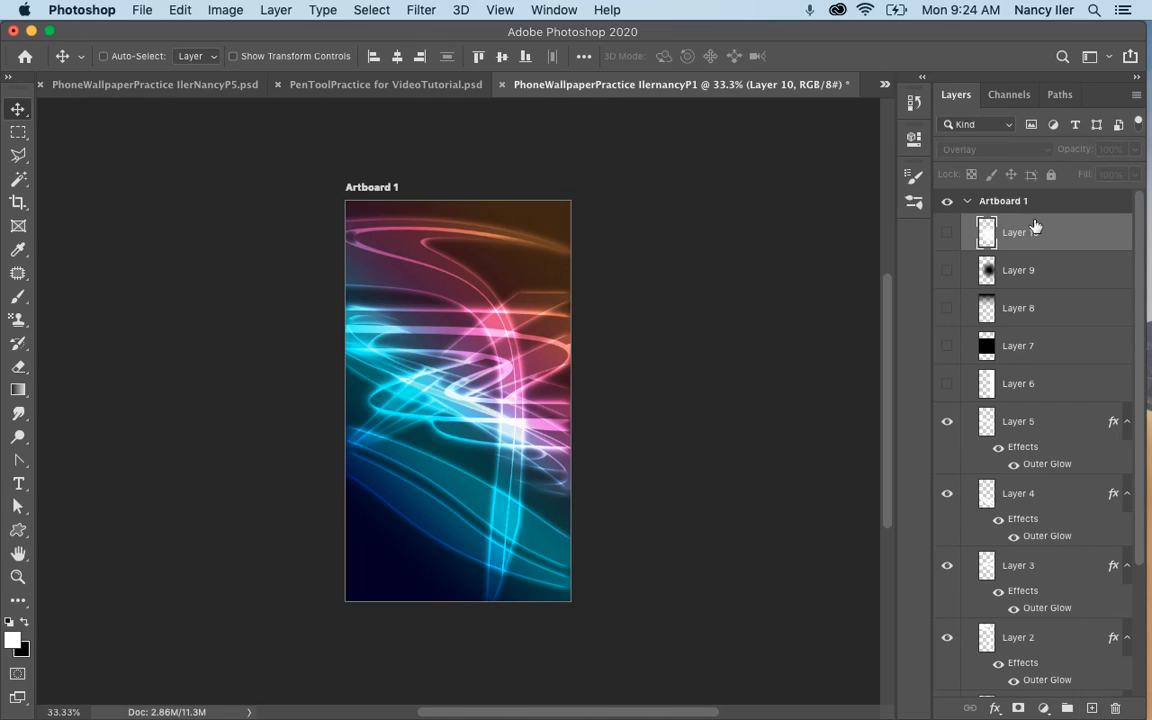
{"action": "left_click", "coordinate": [1092, 708]}
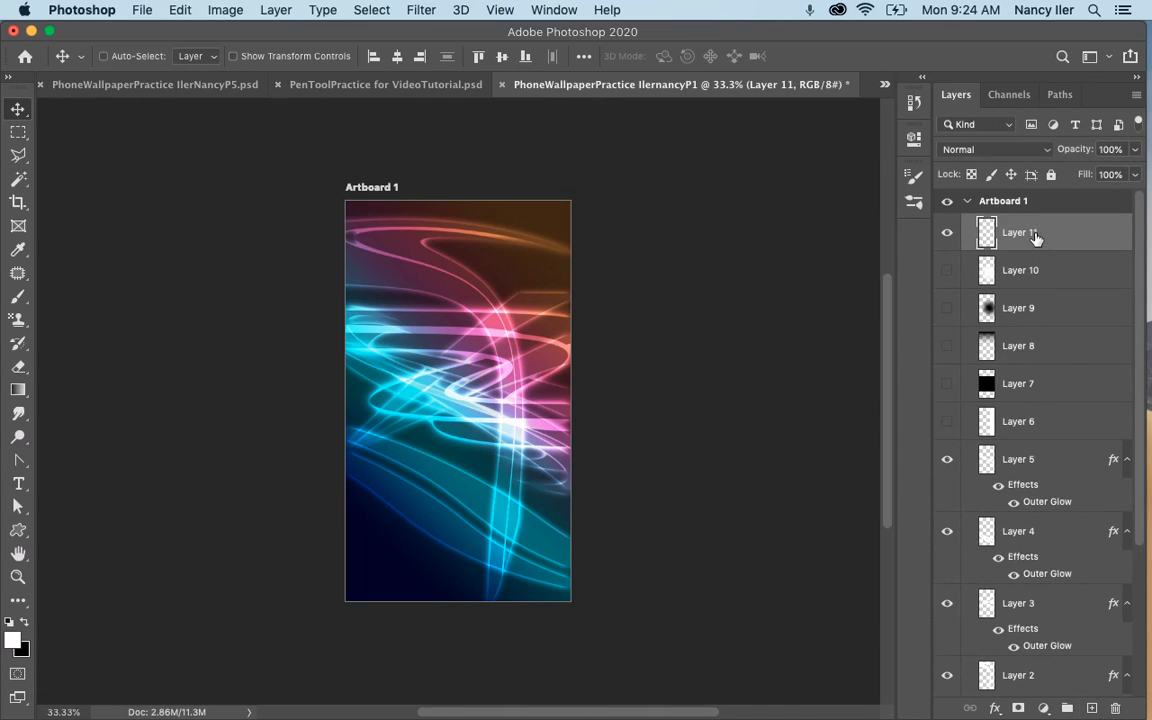
Fill a full-height rectangular selection over slightly more than the artboard's left half with white on Layer 11, and deselect.
{"action": "left_click", "coordinate": [18, 131]}
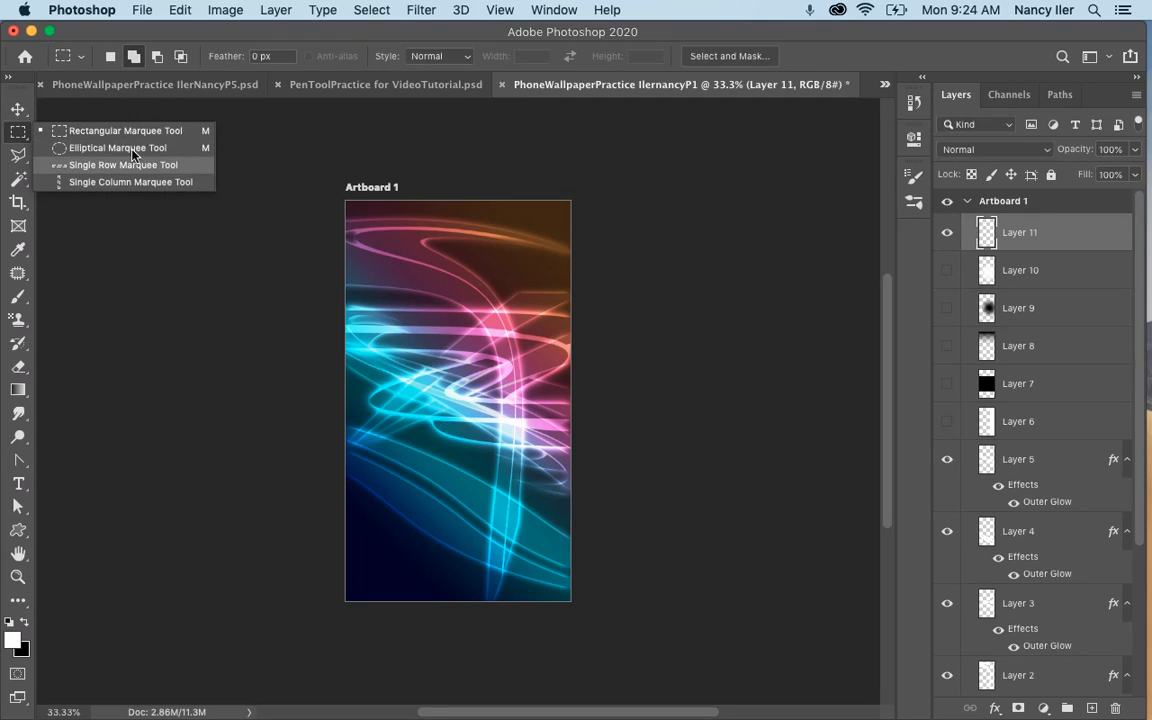
{"action": "left_click", "coordinate": [108, 129]}
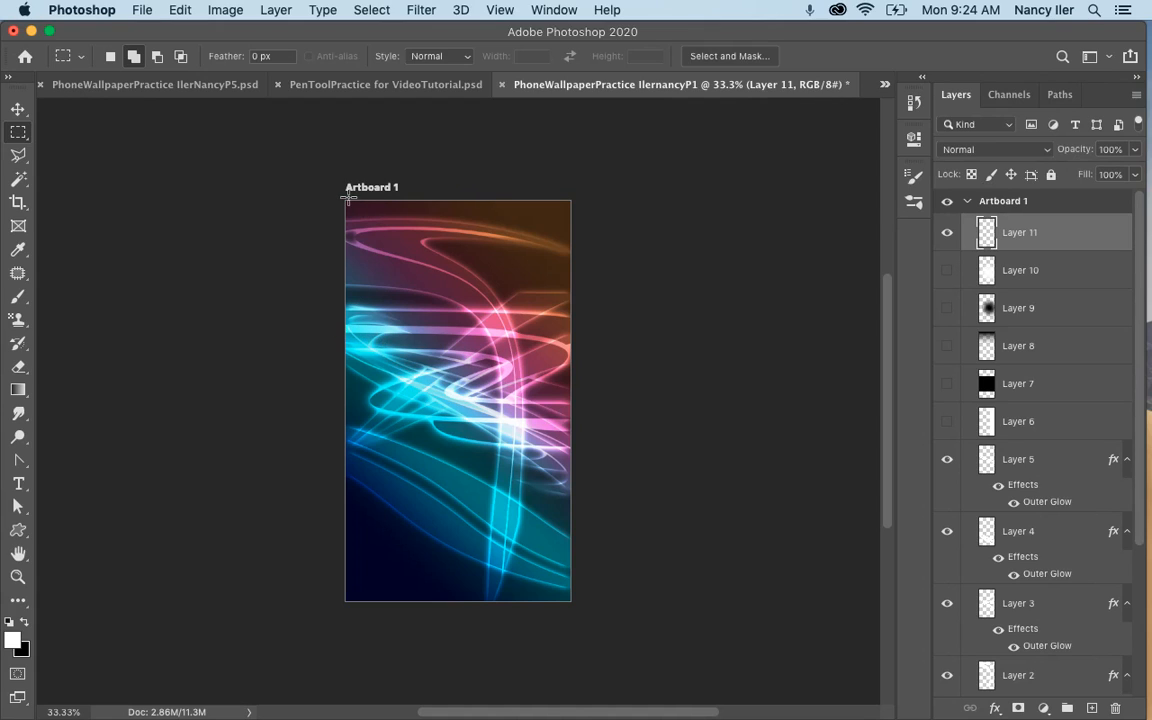
{"action": "left_click_drag", "start_coordinate": [348, 201], "coordinate": [475, 600]}
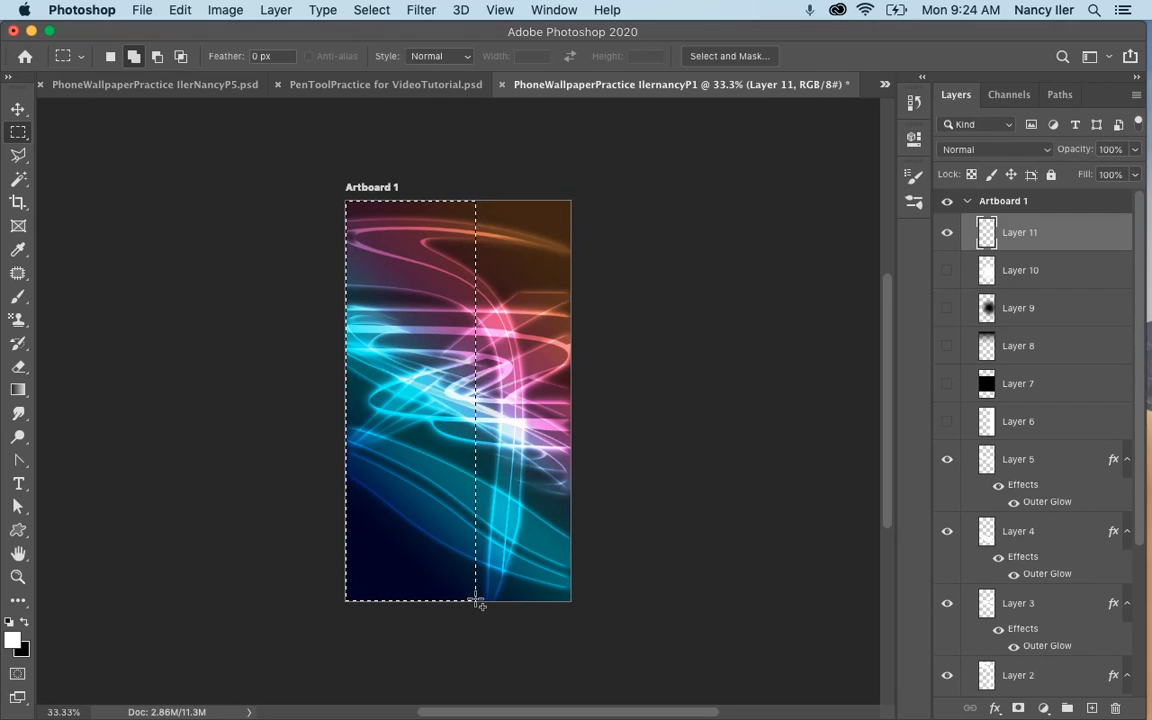
{"action": "key", "text": "alt+BackSpace"}
{"action": "key", "text": "super+d"}
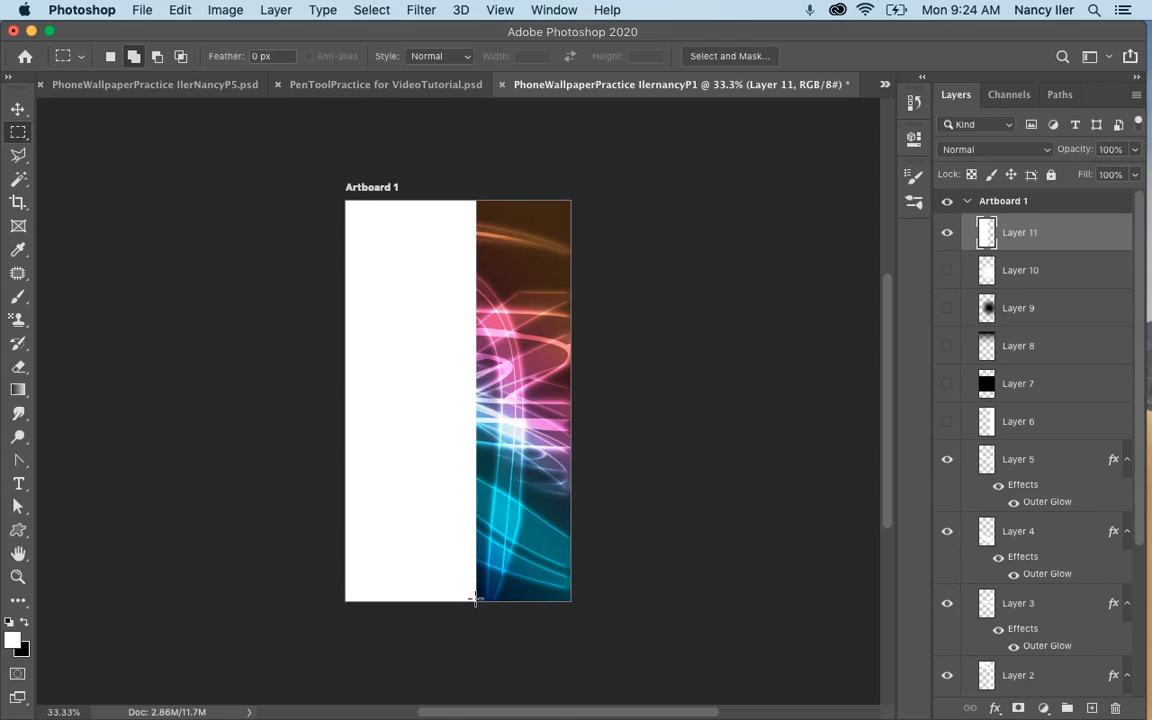
Free-transform Layer 11's white rectangle to about 63% width and rotate it about 30° clockwise, centered across the artboard.
{"action": "key", "text": "super+t"}
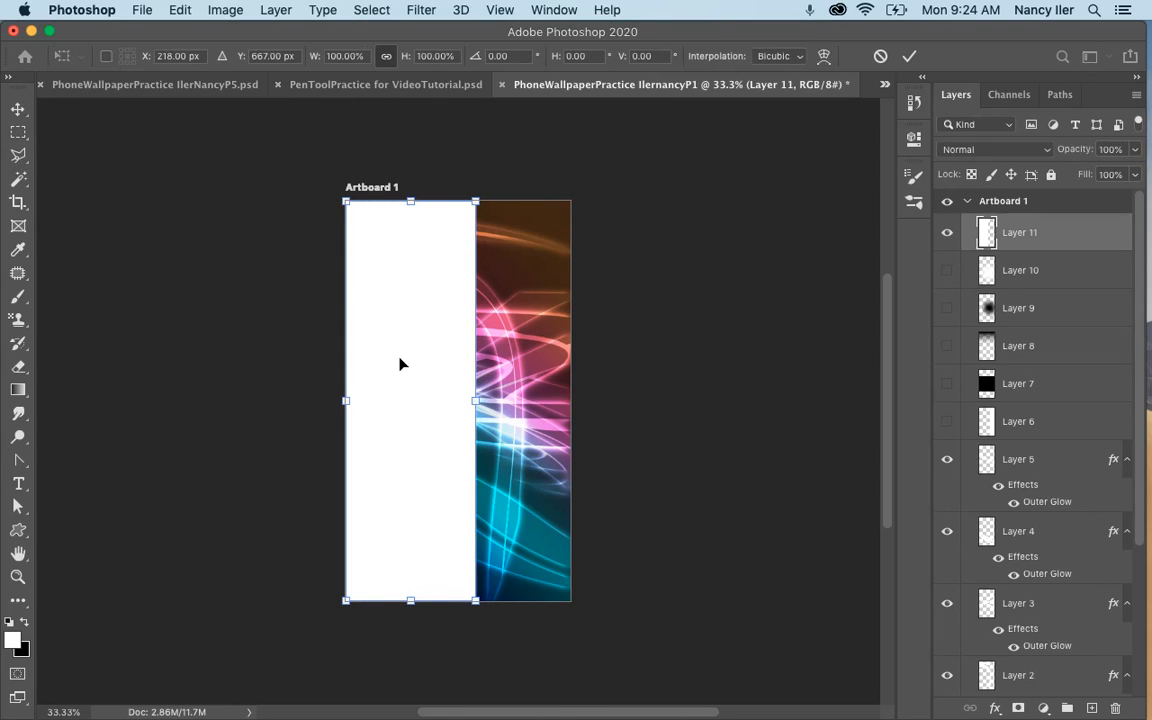
{"action": "left_click_drag", "start_coordinate": [426, 361], "coordinate": [443, 362]}
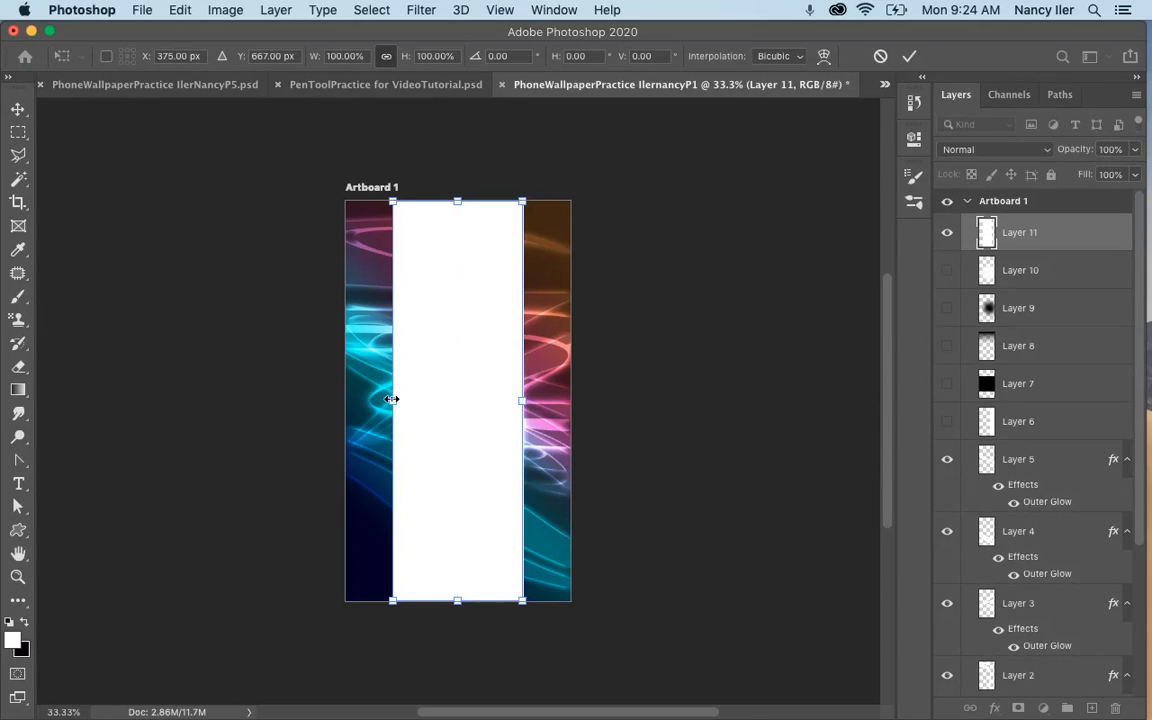
{"action": "left_click_drag", "start_coordinate": [393, 400], "coordinate": [440, 400]}
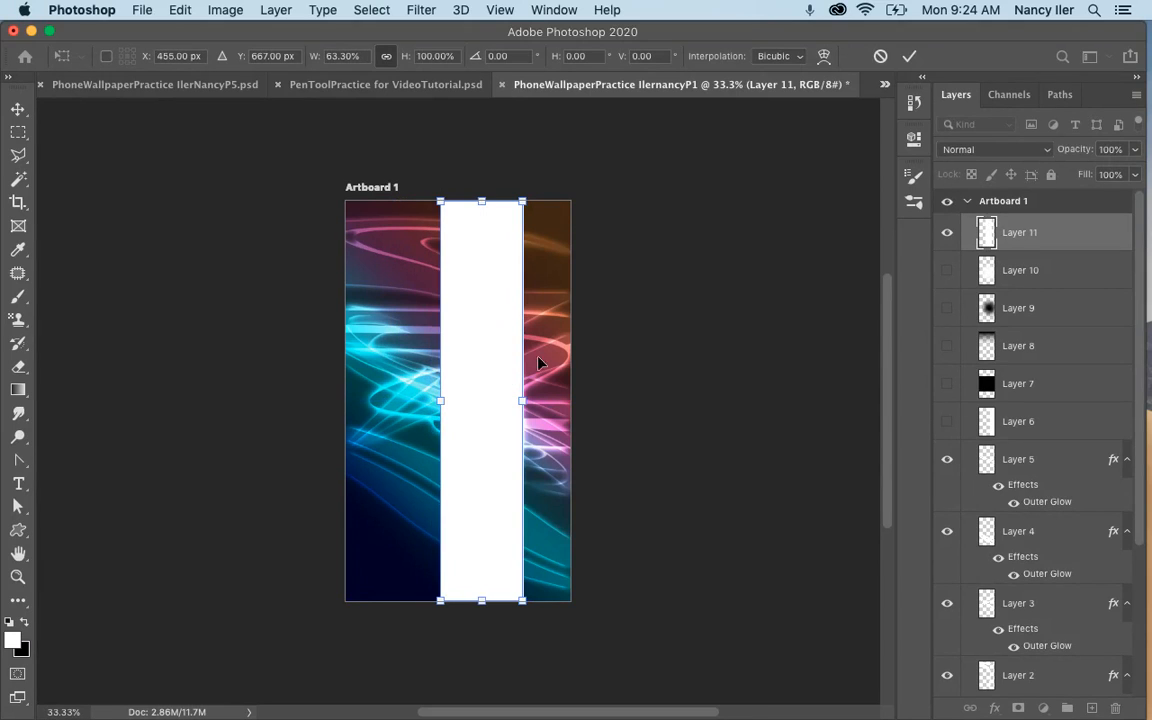
{"action": "left_click_drag", "start_coordinate": [558, 203], "coordinate": [608, 305]}
{"action": "left_click_drag", "start_coordinate": [506, 384], "coordinate": [484, 366]}
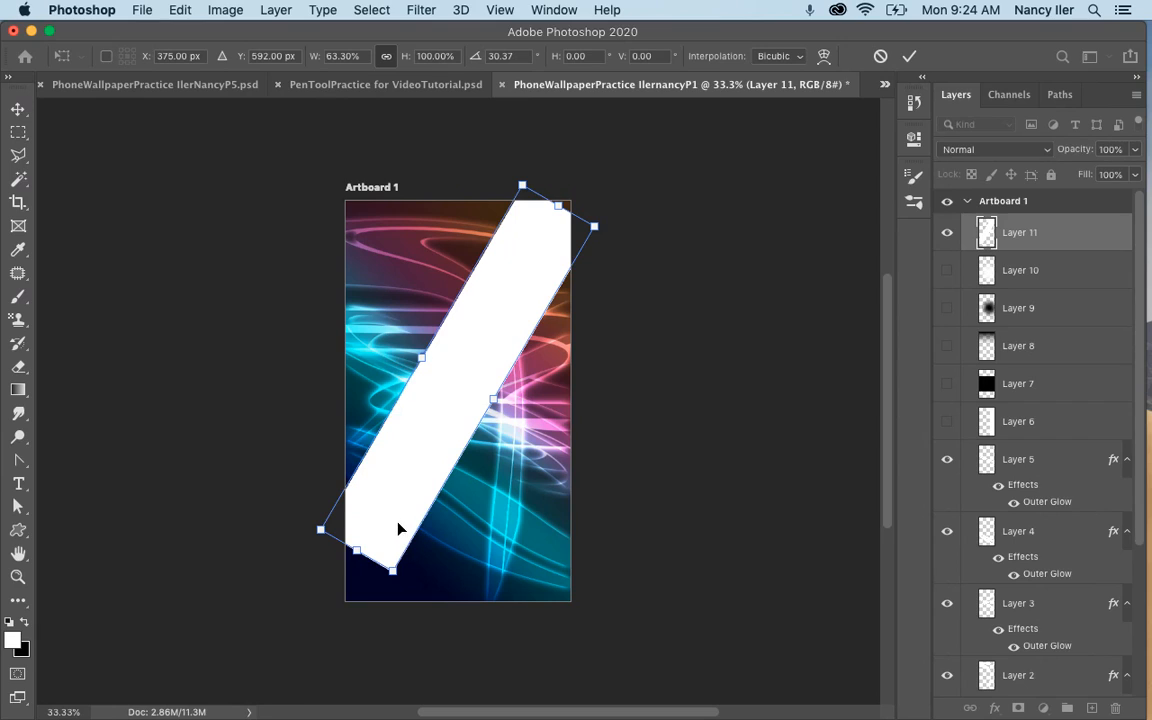
Adjust the white band's rotation to about 27° and stretch its length to about 120% so both ends extend beyond the artboard.
{"action": "left_click_drag", "start_coordinate": [397, 537], "coordinate": [405, 537]}
{"action": "left_click_drag", "start_coordinate": [669, 294], "coordinate": [645, 236]}
{"action": "left_click_drag", "start_coordinate": [537, 298], "coordinate": [523, 285]}
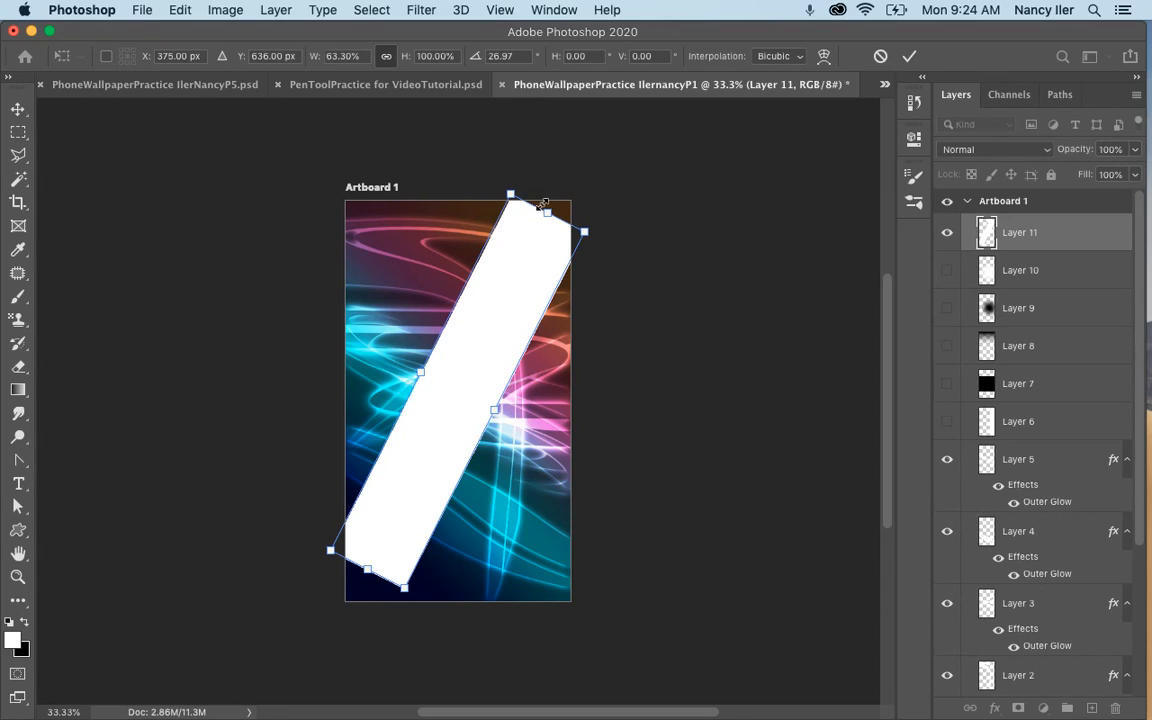
{"action": "left_click_drag", "start_coordinate": [546, 211], "coordinate": [560, 187]}
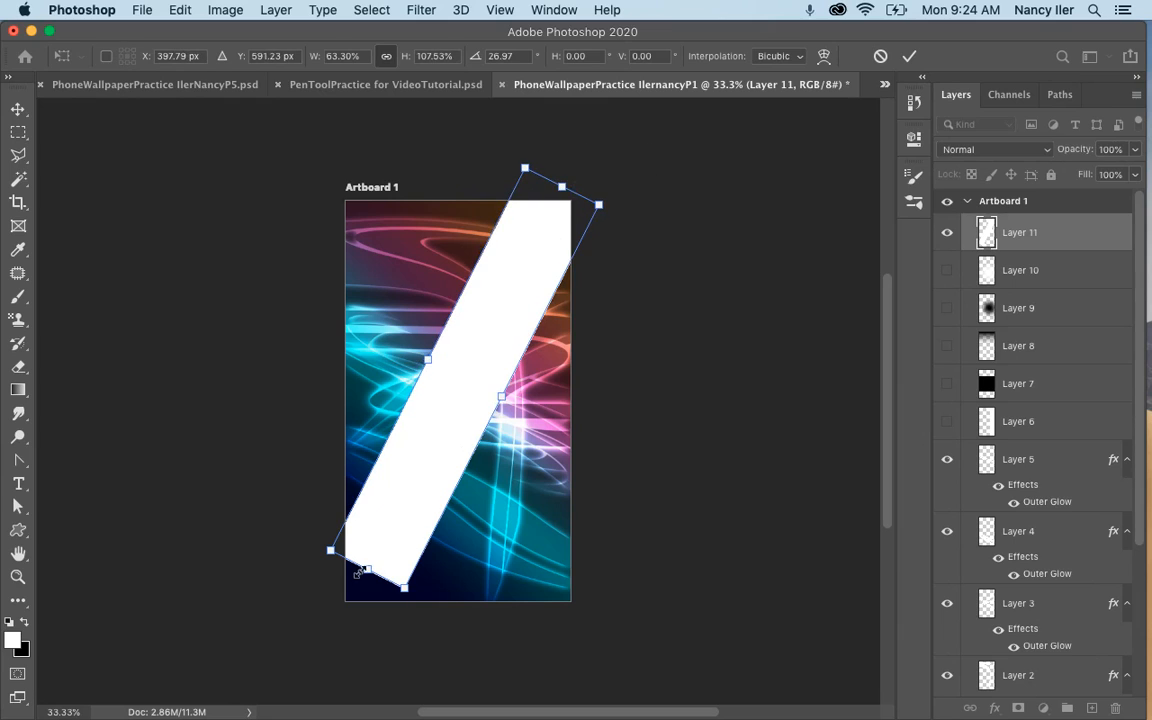
{"action": "left_click_drag", "start_coordinate": [355, 578], "coordinate": [344, 613]}
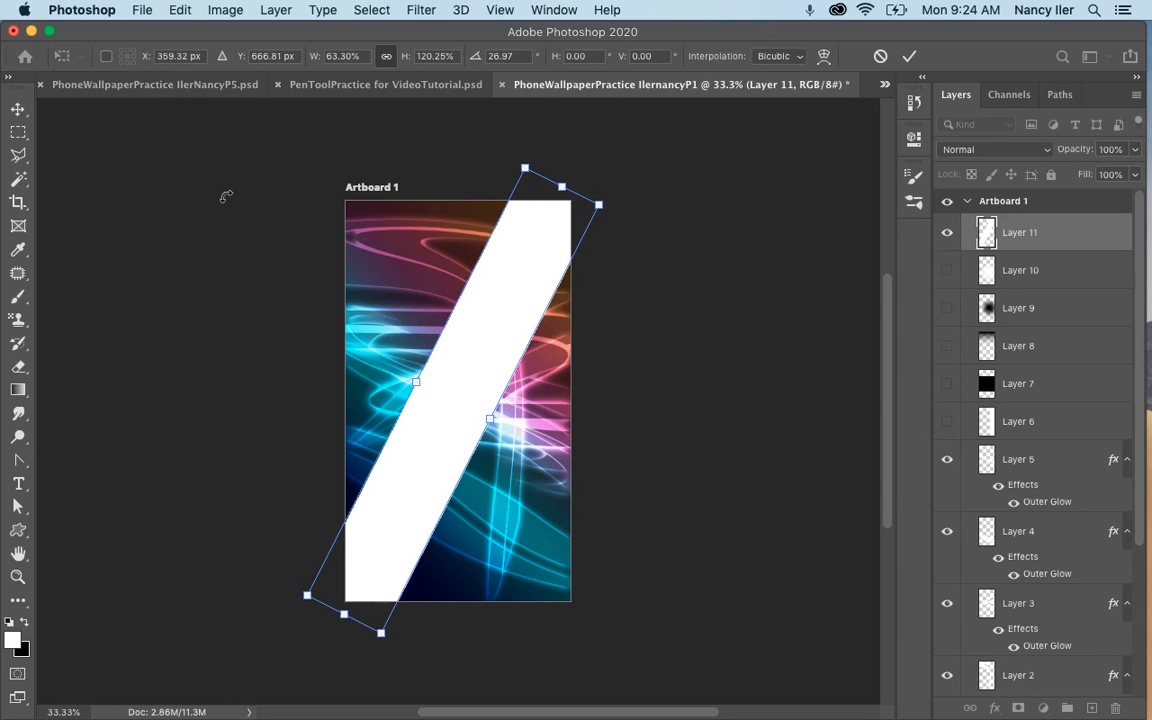
Taper the white band with a Perspective transform into a beam pointed at the artboard's upper-right corner, rotate it to about 30°, and commit.
{"action": "left_click", "coordinate": [180, 12]}
{"action": "mouse_move", "coordinate": [226, 436]}
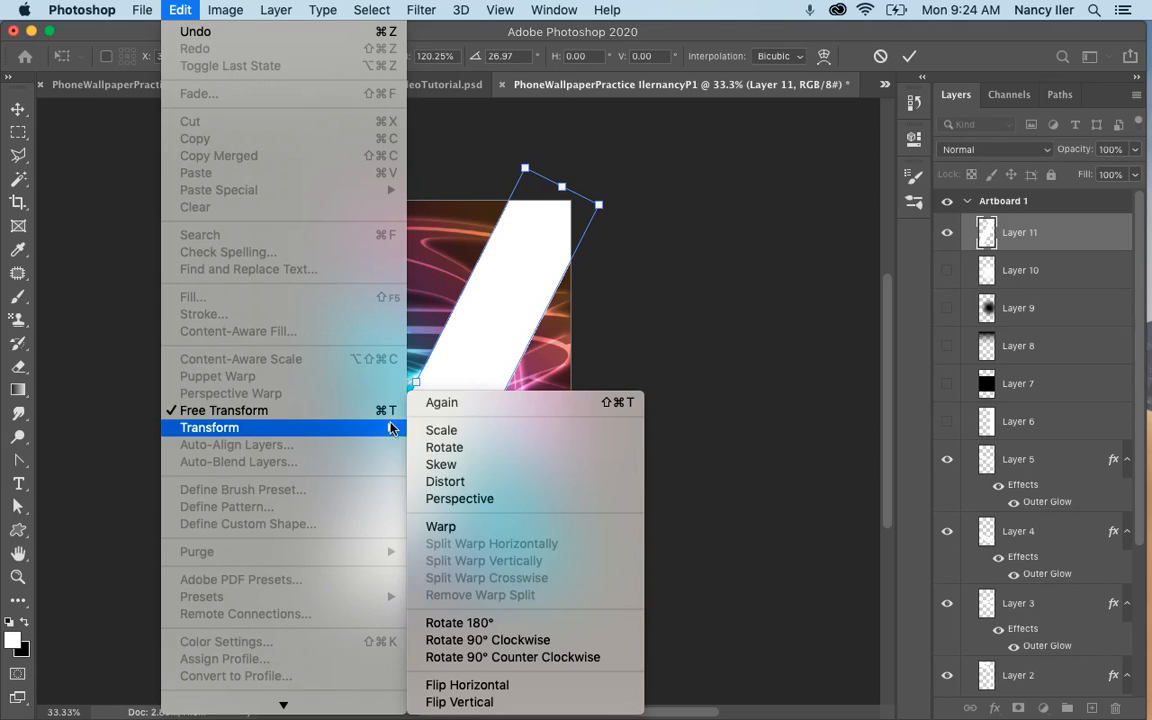
{"action": "left_click", "coordinate": [410, 455]}
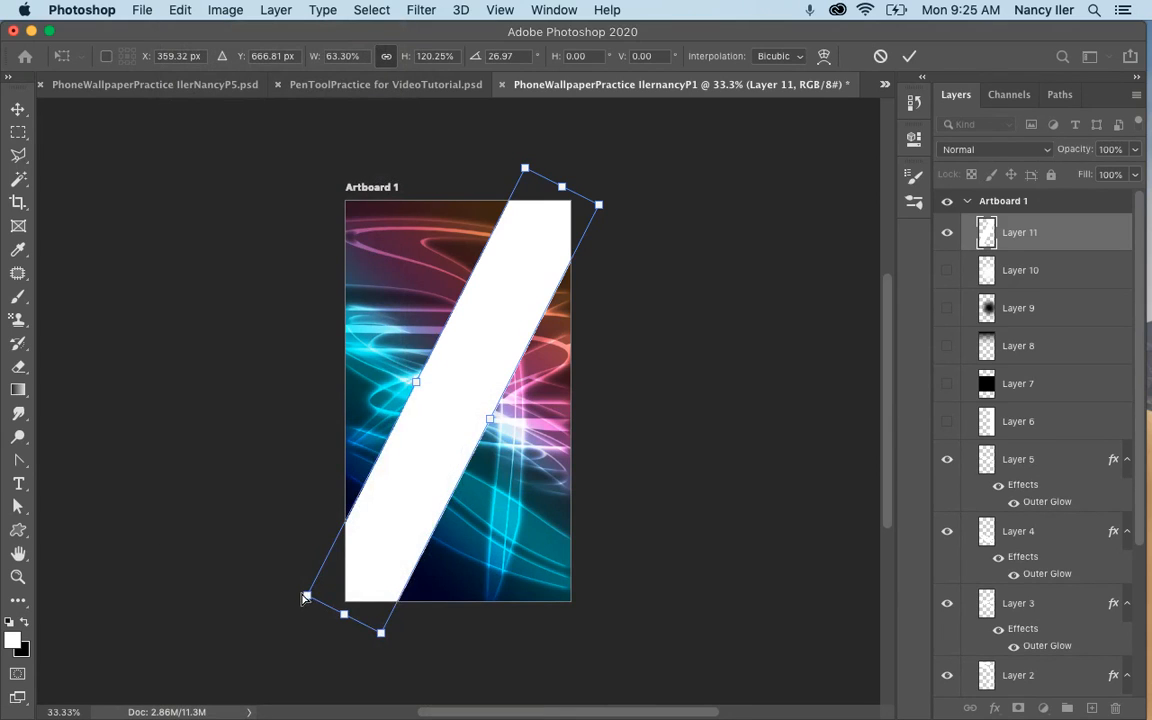
{"action": "left_click_drag", "start_coordinate": [306, 597], "coordinate": [272, 578]}
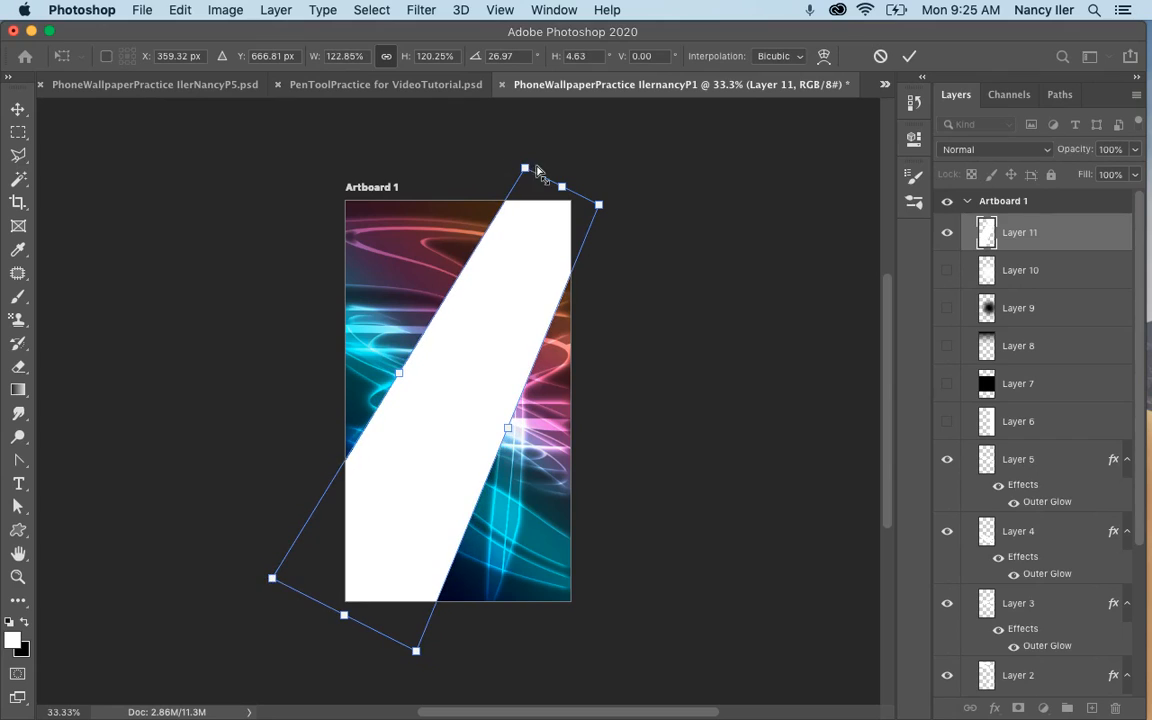
{"action": "left_click_drag", "start_coordinate": [533, 173], "coordinate": [562, 186]}
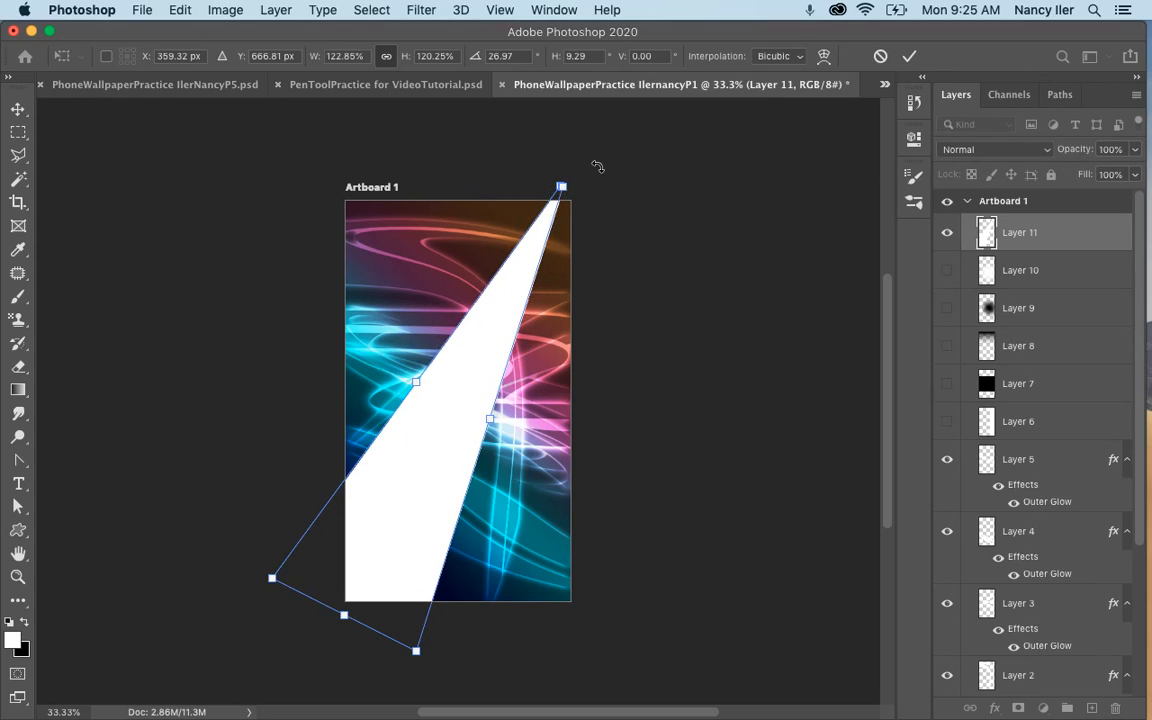
{"action": "left_click_drag", "start_coordinate": [597, 166], "coordinate": [606, 218]}
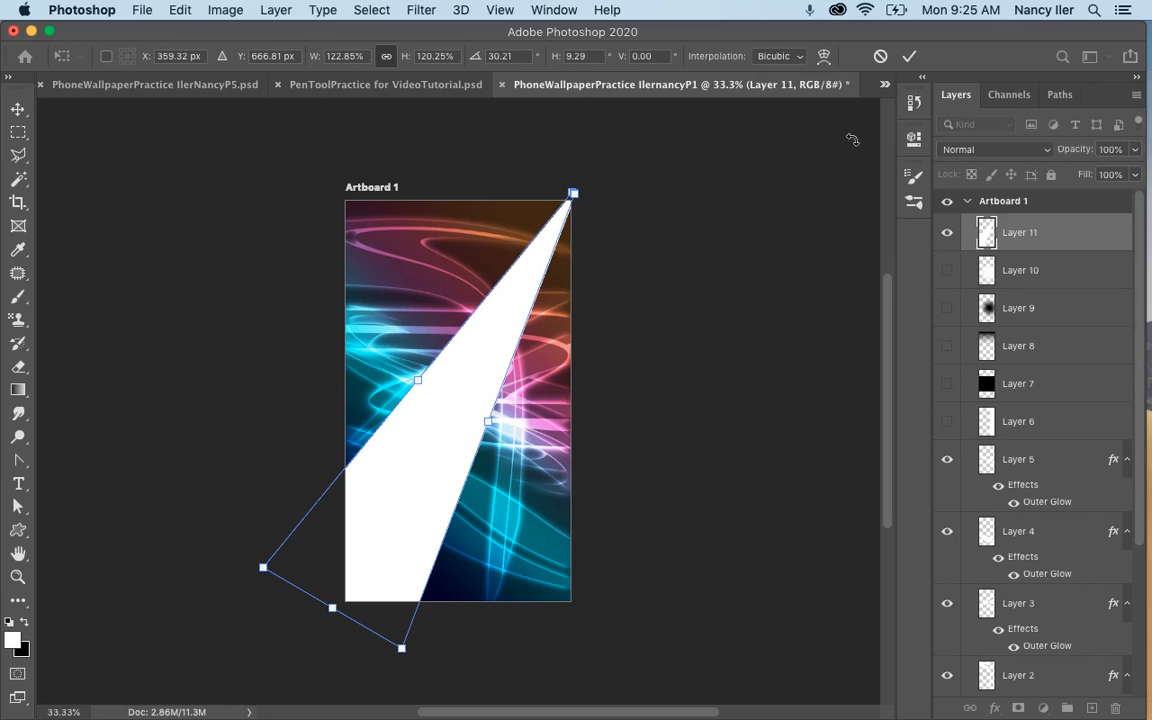
{"action": "left_click", "coordinate": [908, 56]}
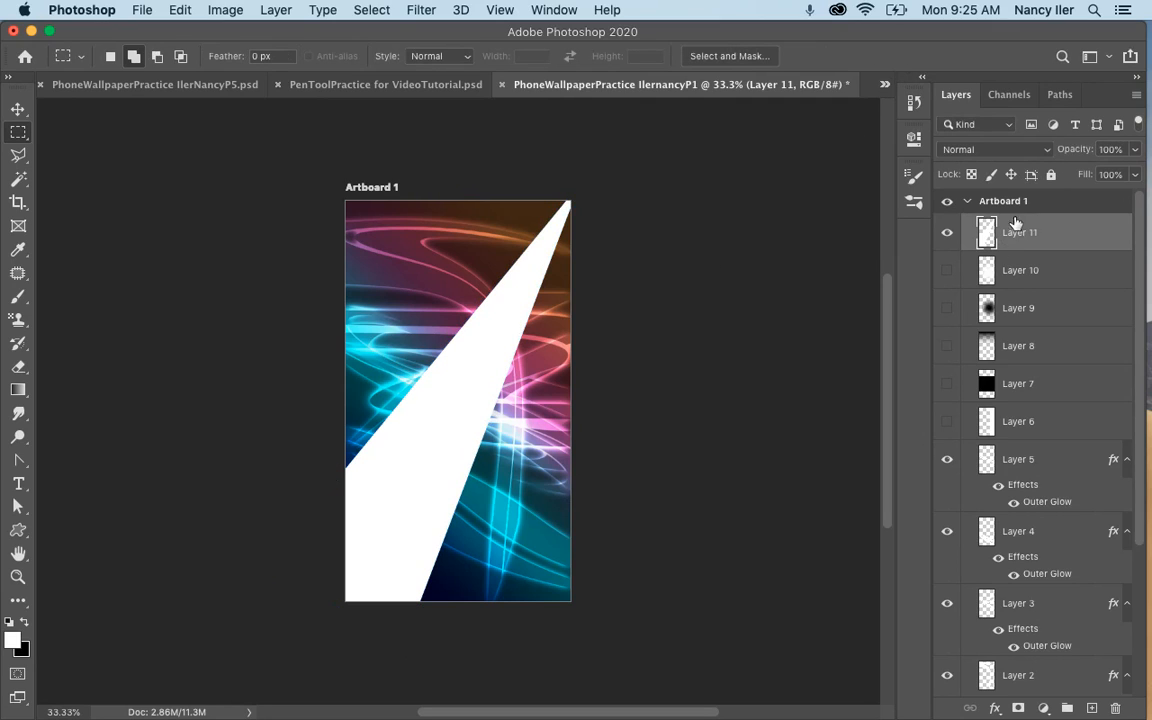
Set Layer 11's blend mode to Overlay and reduce its fill to 67%.
{"action": "left_click", "coordinate": [995, 150]}
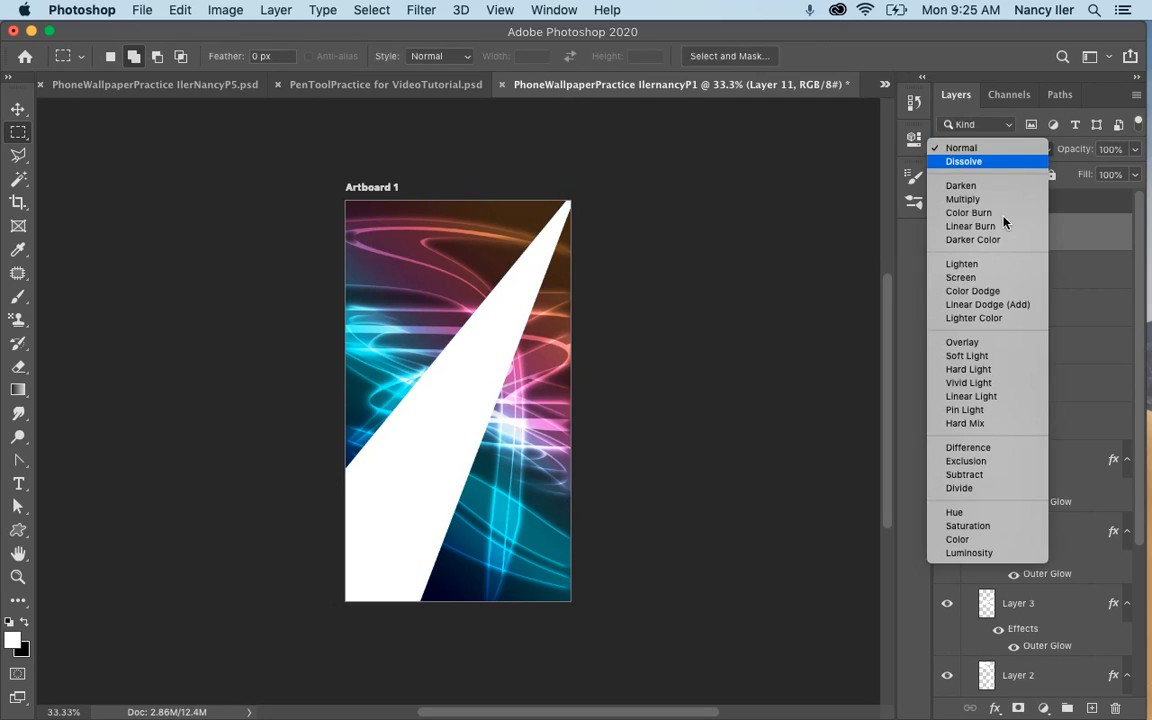
{"action": "left_click", "coordinate": [965, 342]}
{"action": "left_click", "coordinate": [1136, 150]}
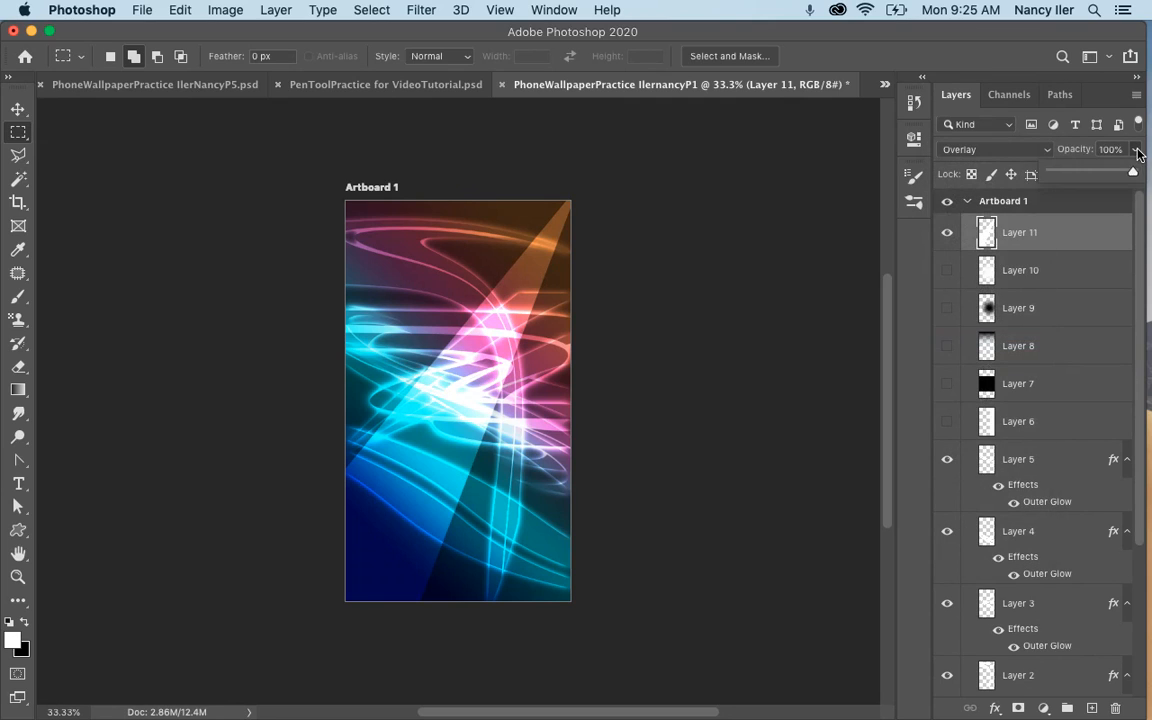
{"action": "left_click_drag", "start_coordinate": [1132, 176], "coordinate": [1111, 203]}
{"action": "left_click", "coordinate": [832, 217]}
{"action": "left_click", "coordinate": [1135, 175]}
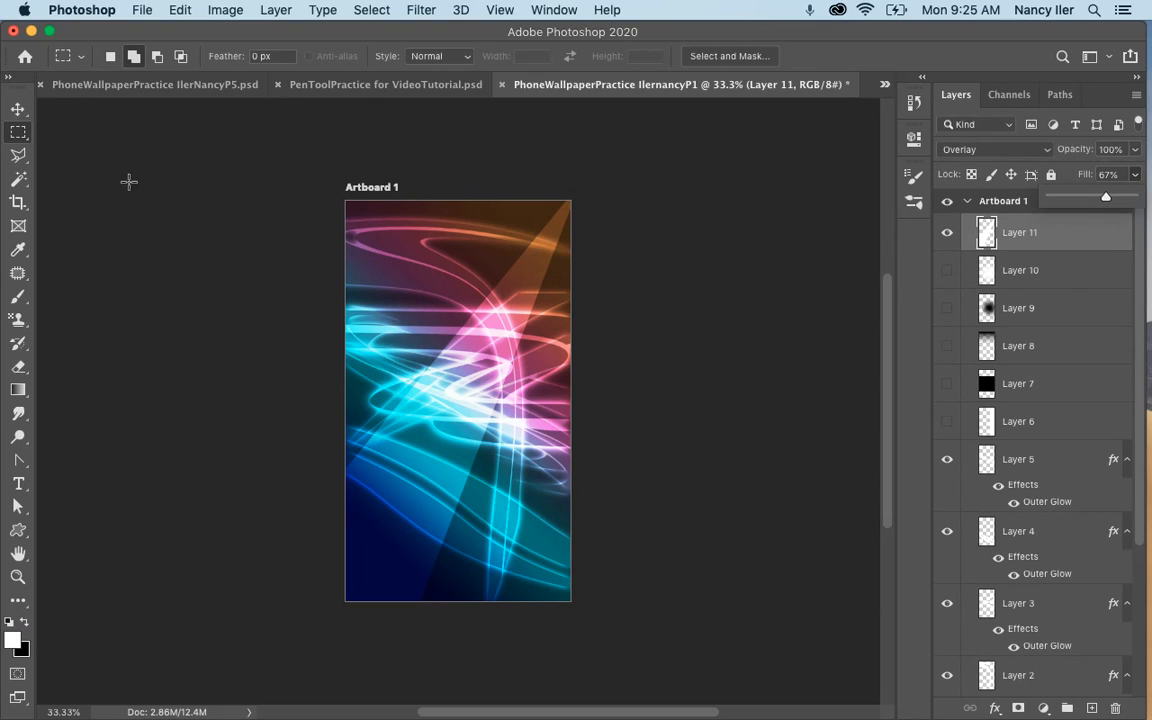
Rotate Layer 11's light beam about 2° counterclockwise and reposition it with its tip at the artboard's upper-right corner.
{"action": "left_click", "coordinate": [18, 108]}
{"action": "left_click_drag", "start_coordinate": [478, 401], "coordinate": [477, 392]}
{"action": "key", "text": "ctrl+t"}
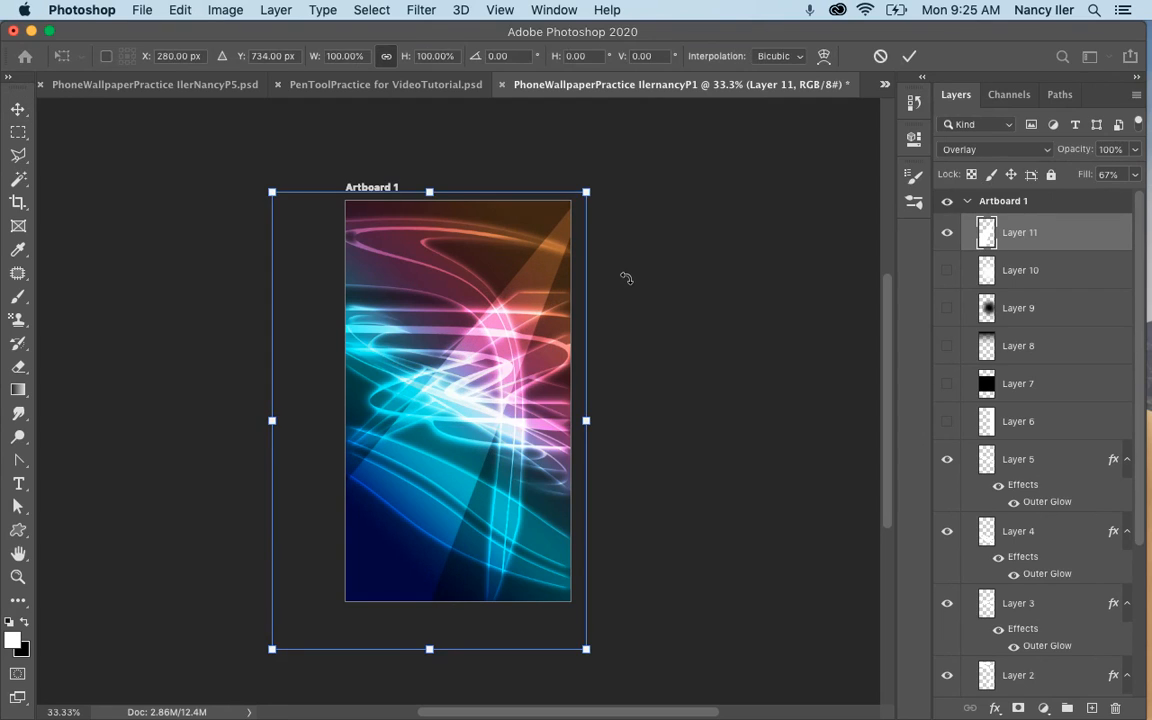
{"action": "left_click_drag", "start_coordinate": [626, 278], "coordinate": [639, 225]}
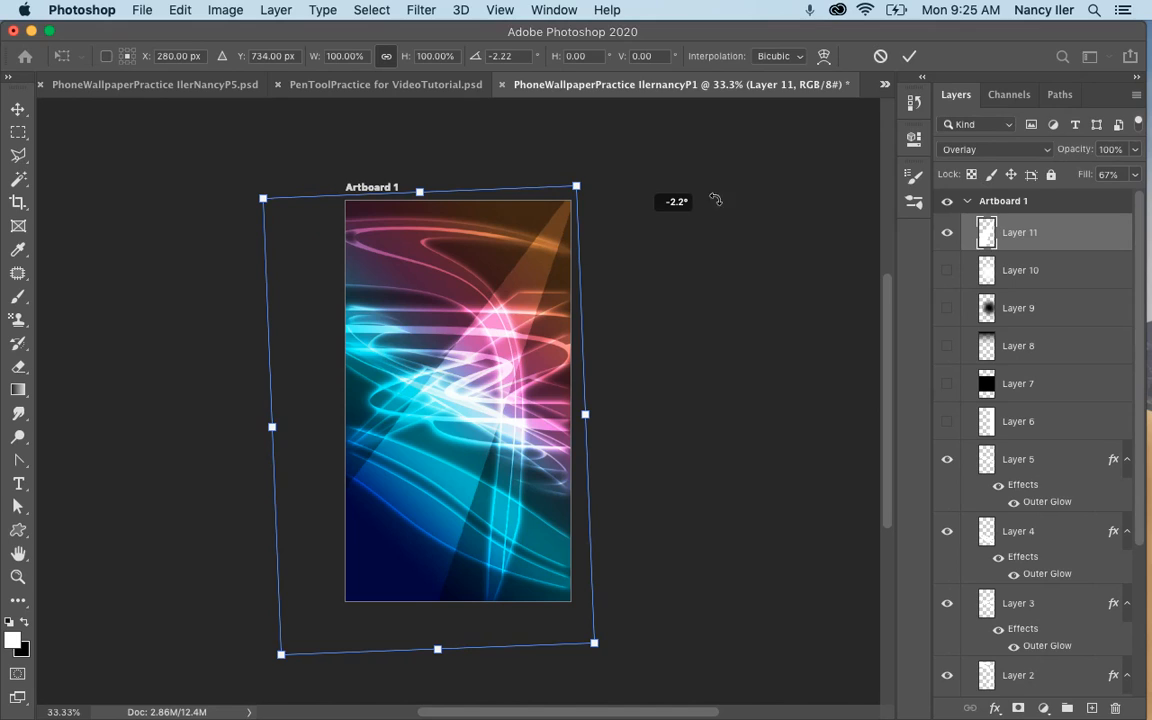
{"action": "left_click", "coordinate": [909, 56]}
{"action": "mouse_move", "coordinate": [375, 532]}
{"action": "left_mouse_down"}
{"action": "mouse_move", "coordinate": [396, 526]}
{"action": "mouse_move", "coordinate": [380, 522]}
{"action": "mouse_move", "coordinate": [419, 527]}
{"action": "mouse_move", "coordinate": [391, 527]}
{"action": "left_mouse_up"}
{"action": "mouse_move", "coordinate": [472, 287]}
{"action": "left_mouse_down"}
{"action": "mouse_move", "coordinate": [521, 323]}
{"action": "mouse_move", "coordinate": [472, 288]}
{"action": "left_mouse_up"}
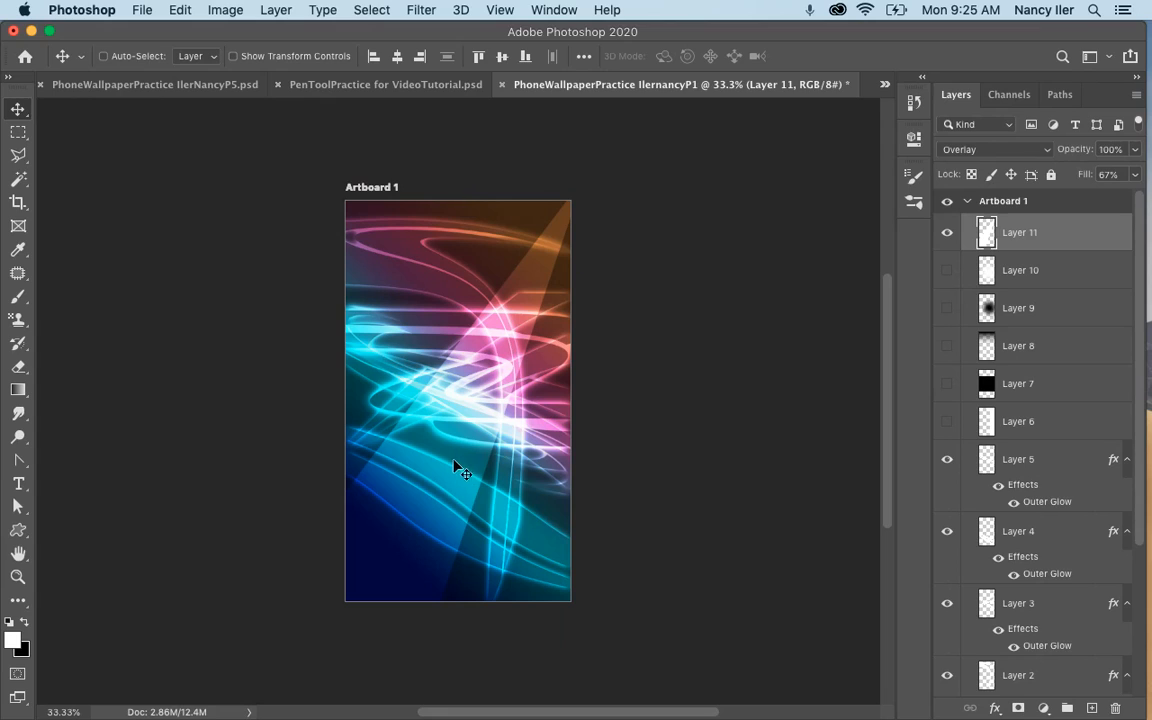
{"action": "left_click_drag", "start_coordinate": [455, 458], "coordinate": [455, 458]}
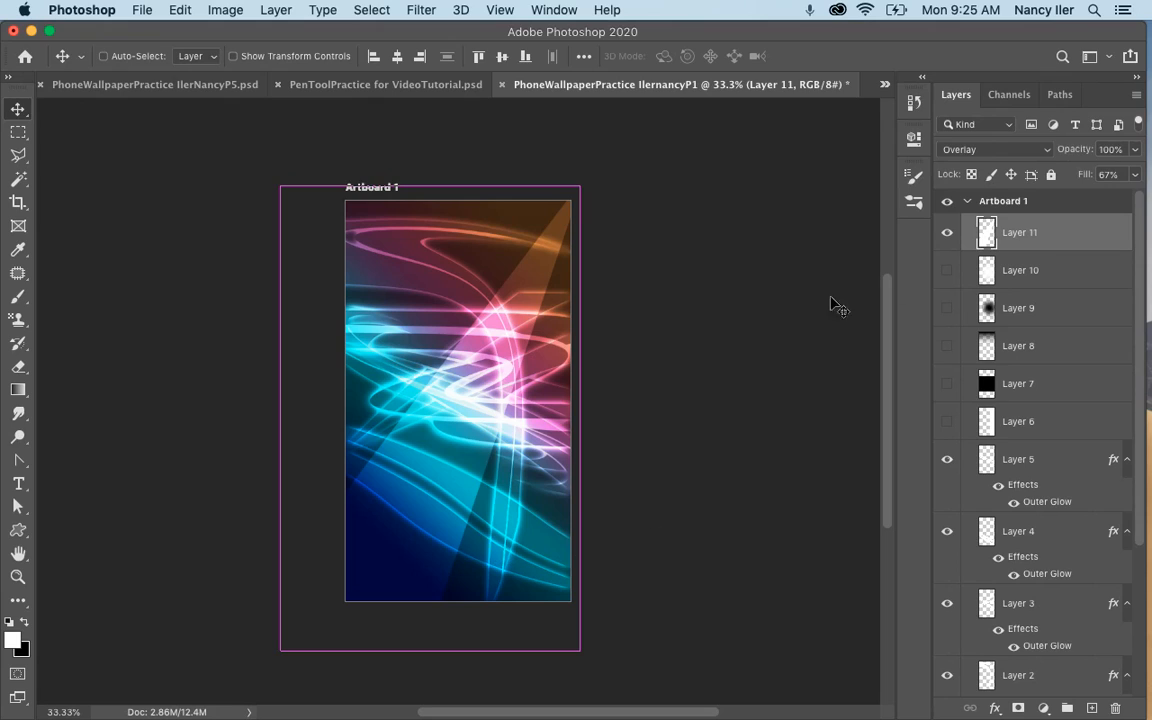
Hide Layer 11 and add a new layer above it.
{"action": "left_click", "coordinate": [947, 232]}
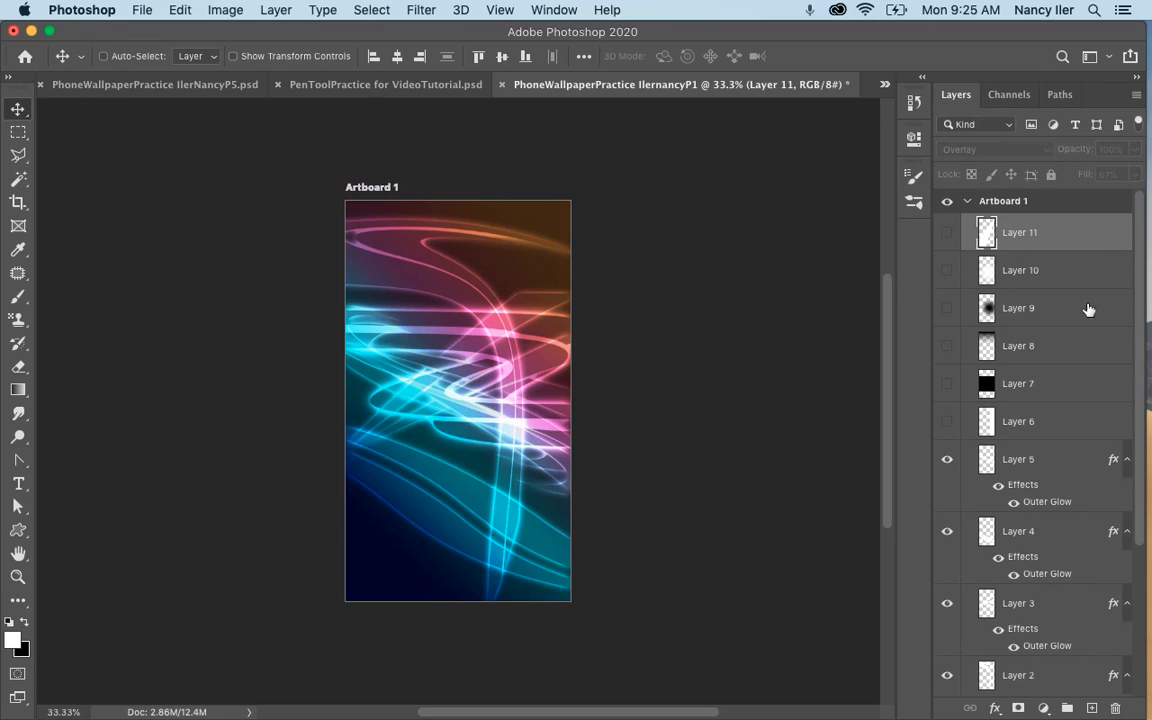
{"action": "left_click", "coordinate": [1093, 708]}
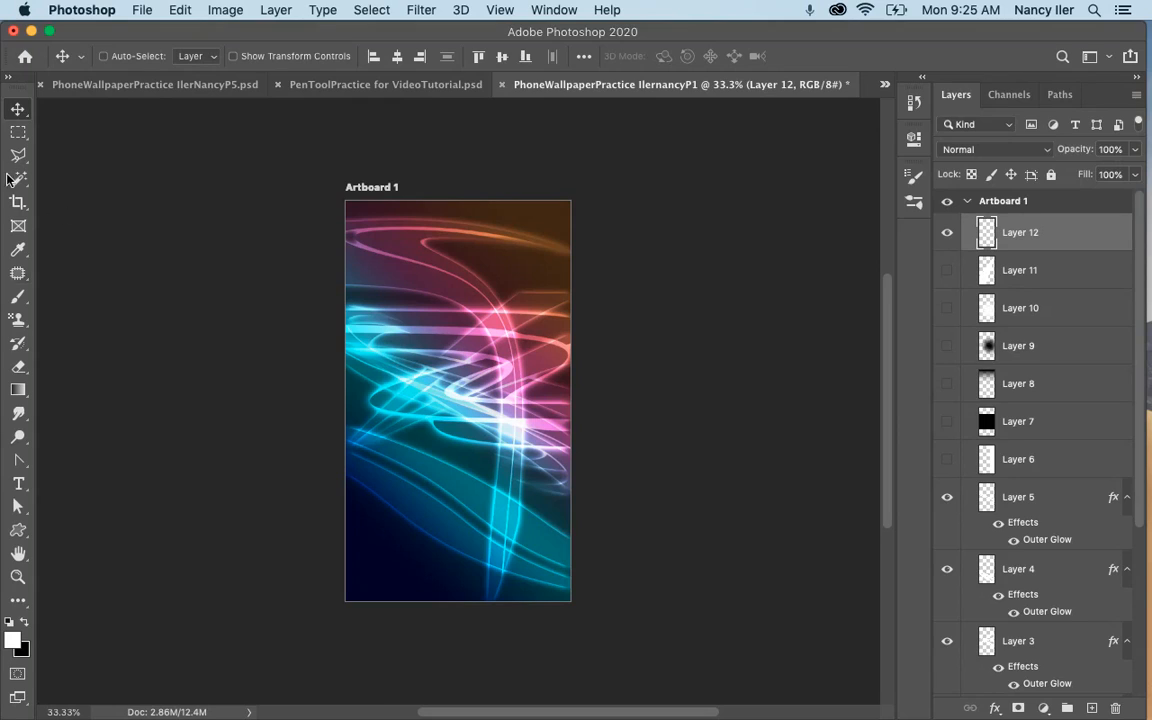
Select five separate round areas of different sizes scattered over the artboard, adding each ellipse to the selection.
{"action": "left_click", "coordinate": [21, 134]}
{"action": "left_click", "coordinate": [97, 148]}
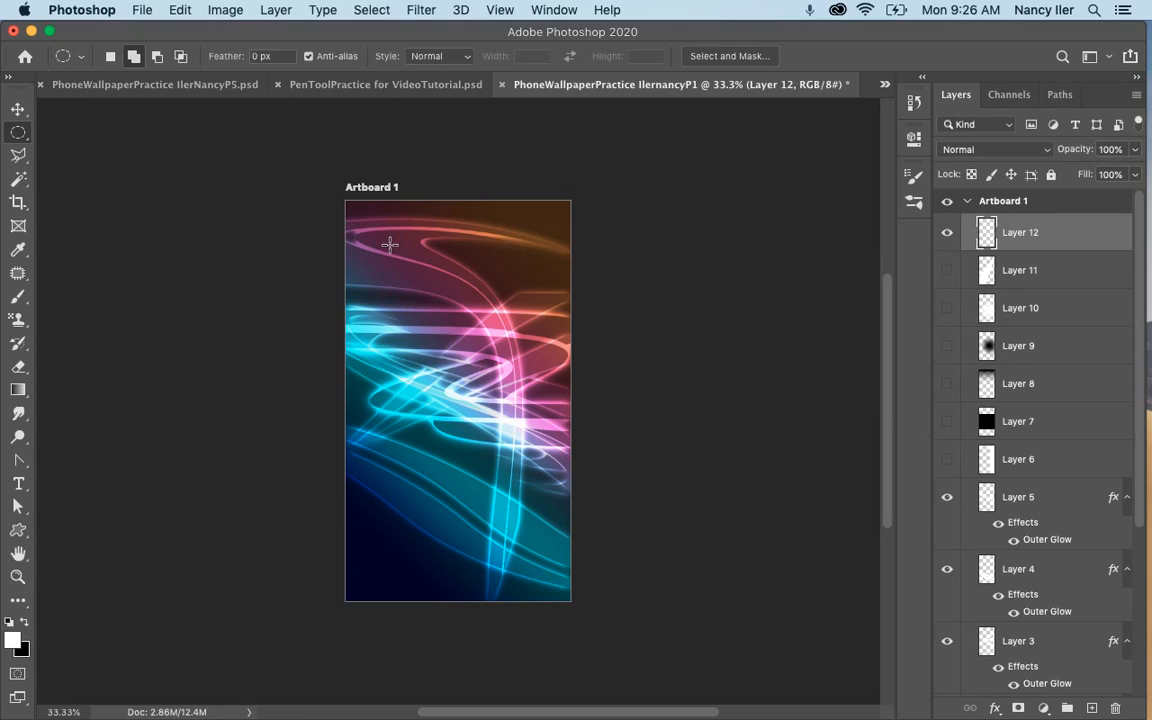
{"action": "left_click", "coordinate": [133, 57]}
{"action": "left_click_drag", "start_coordinate": [393, 253], "coordinate": [555, 430]}
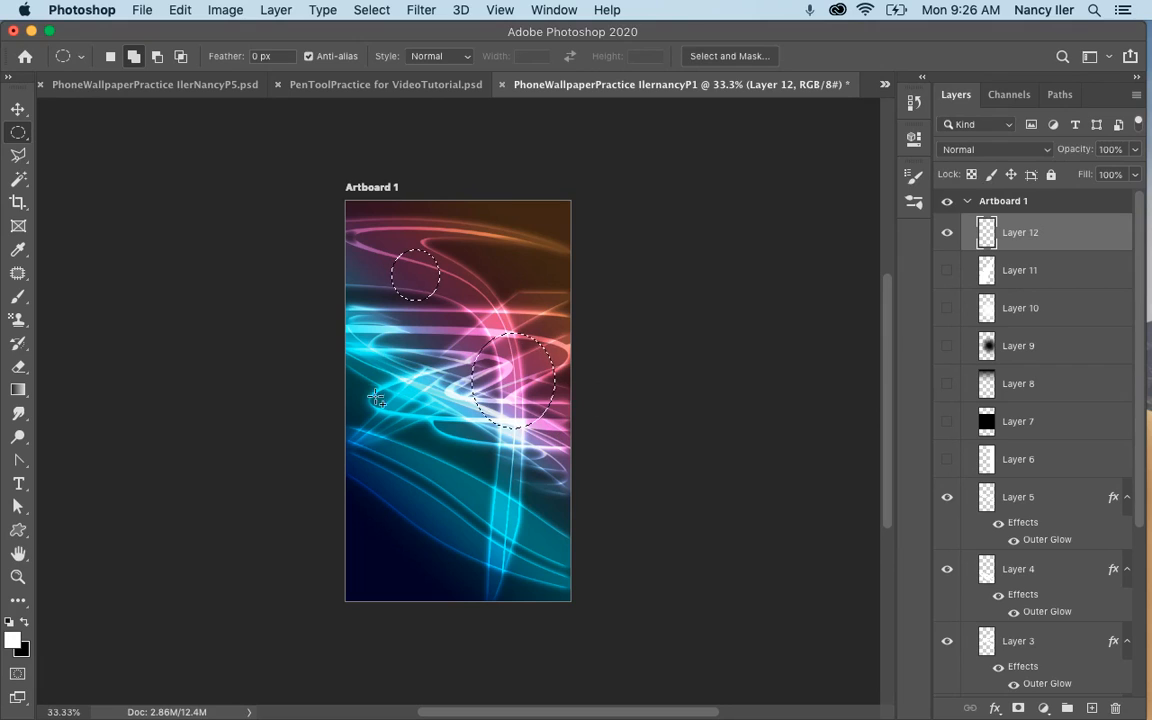
{"action": "left_click_drag", "start_coordinate": [373, 384], "coordinate": [425, 431]}
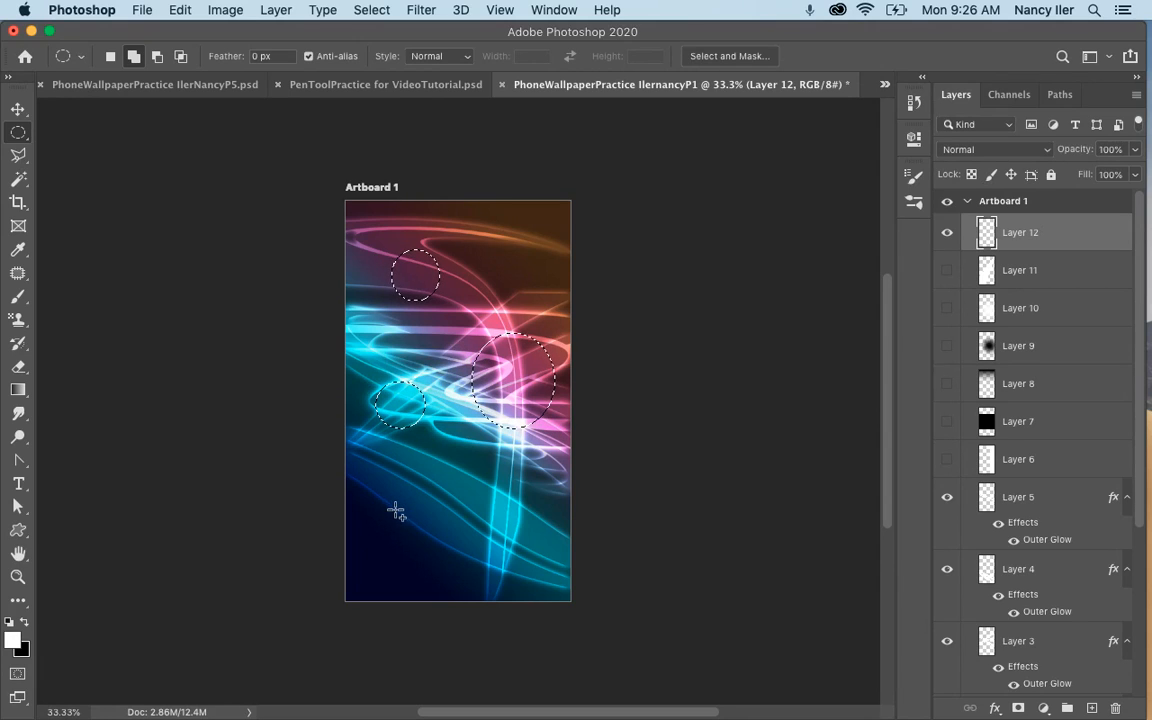
{"action": "left_click_drag", "start_coordinate": [386, 507], "coordinate": [459, 580]}
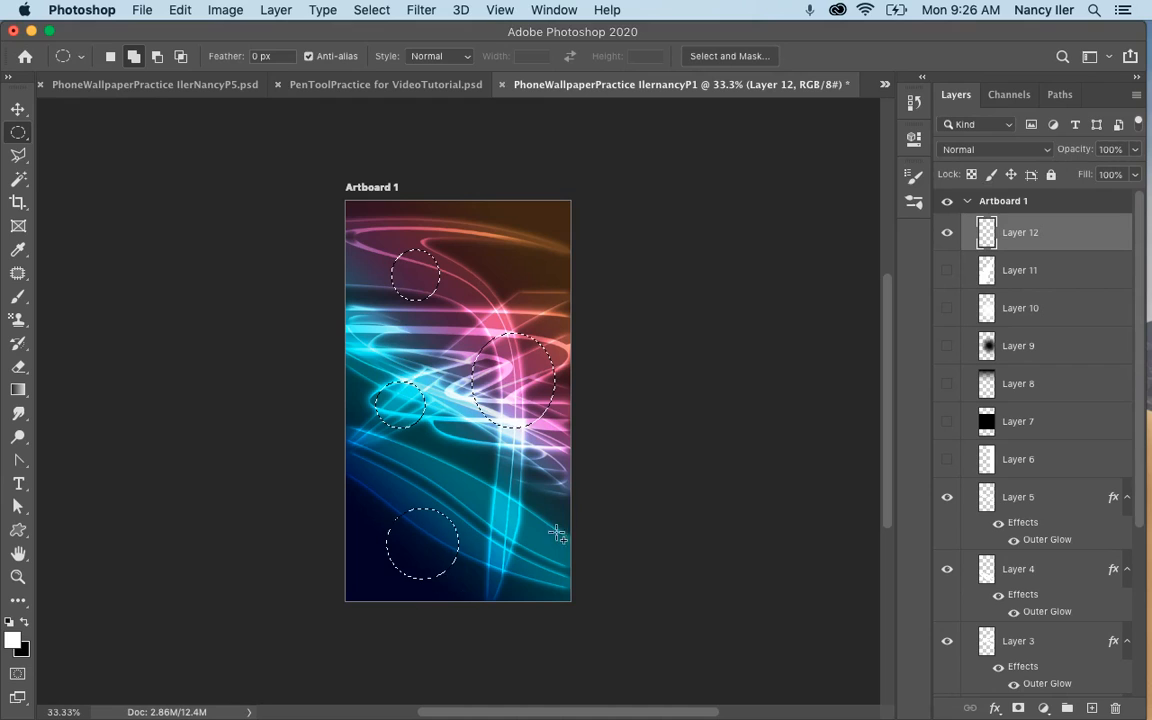
{"action": "left_click_drag", "start_coordinate": [526, 489], "coordinate": [556, 530]}
Fill the five selected circles on Layer 12 with red #bd2424 and deselect them.
{"action": "key", "text": "alt+BackSpace"}
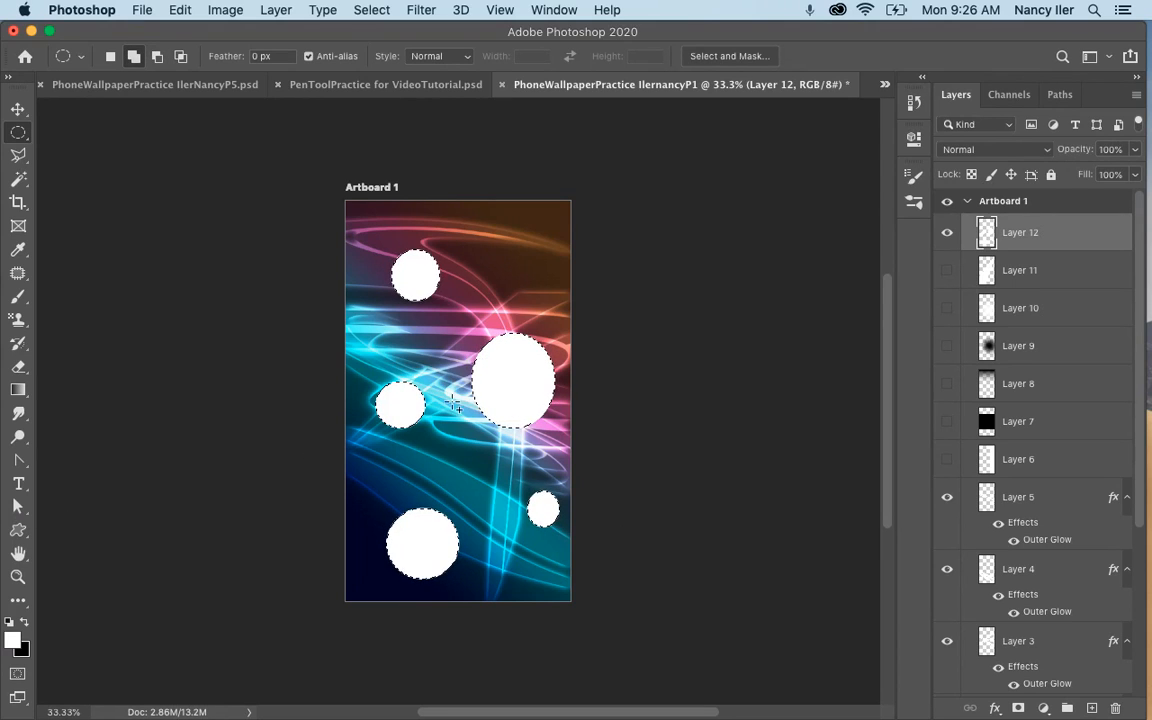
{"action": "left_click", "coordinate": [12, 639]}
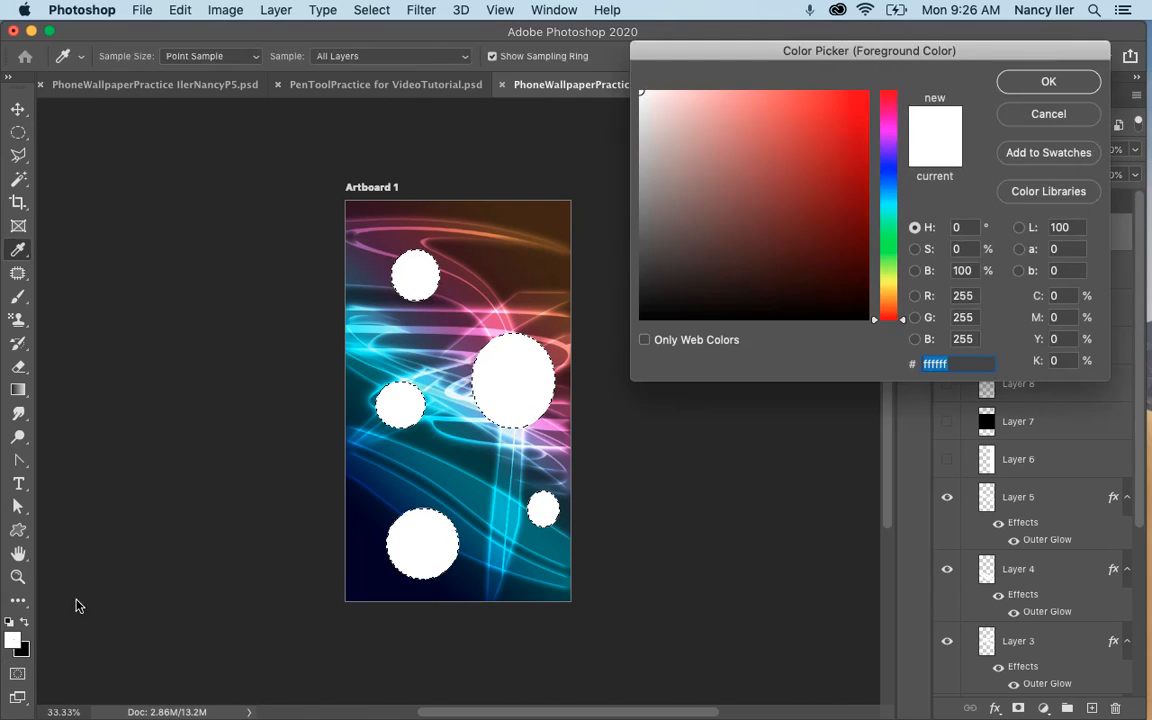
{"action": "left_click", "coordinate": [824, 149]}
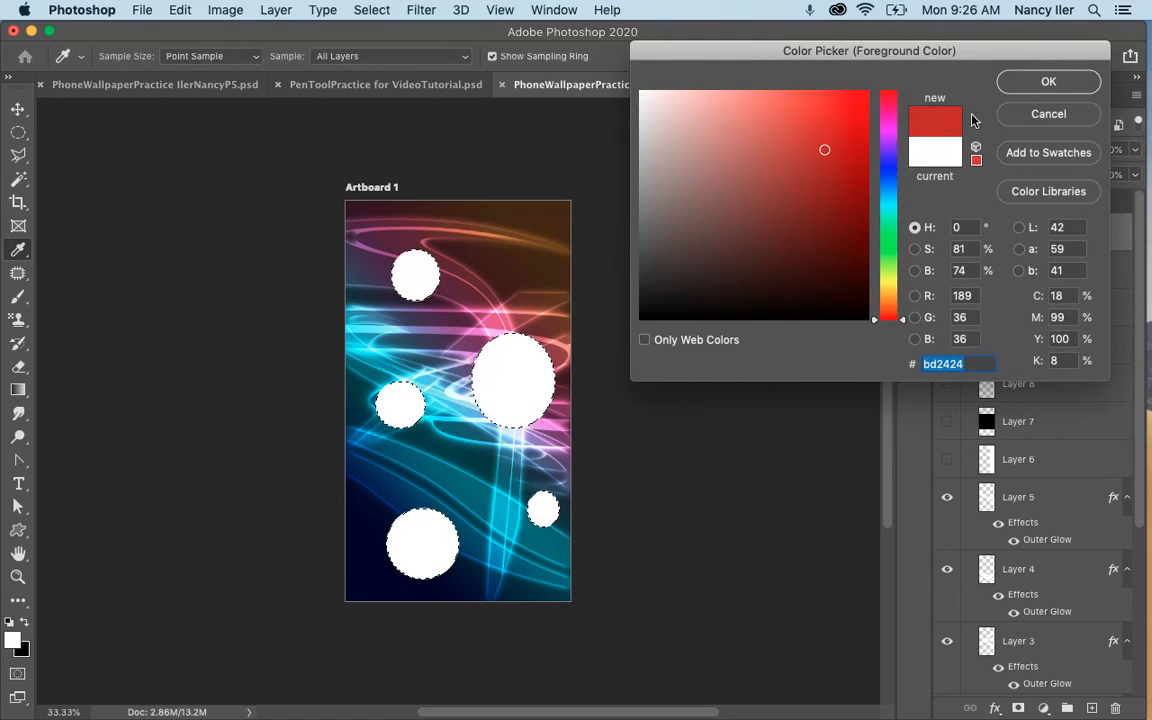
{"action": "left_click", "coordinate": [1040, 84]}
{"action": "key", "text": "alt+BackSpace"}
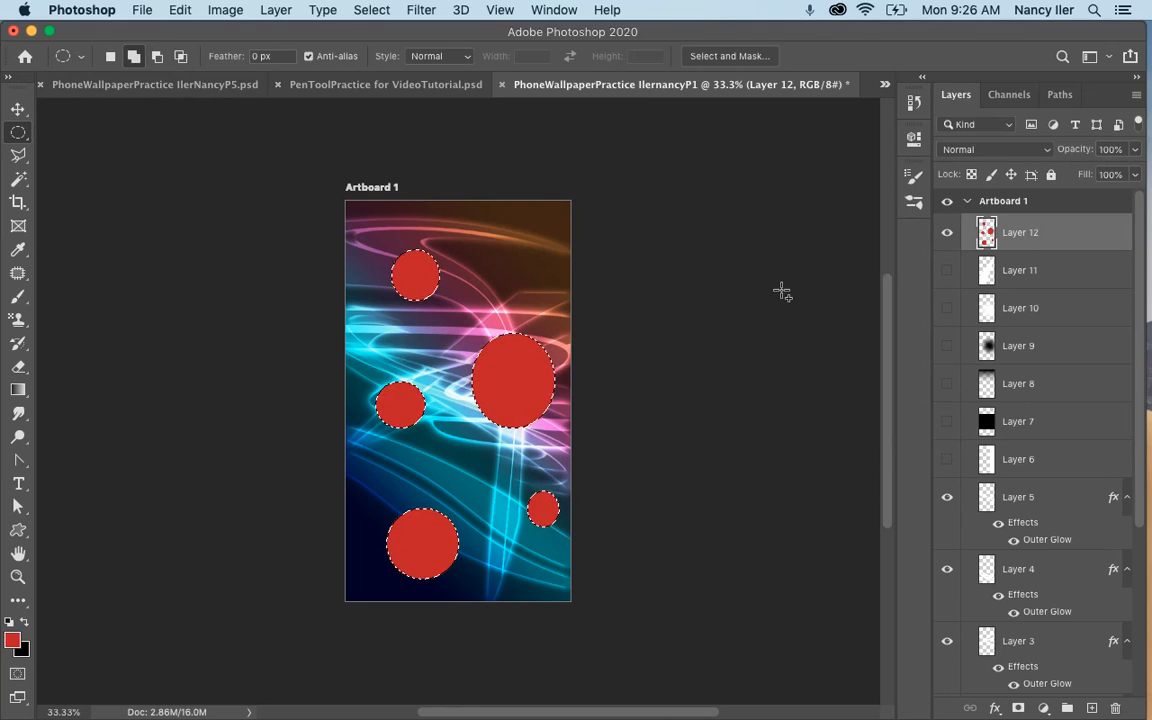
{"action": "left_click", "coordinate": [385, 418]}
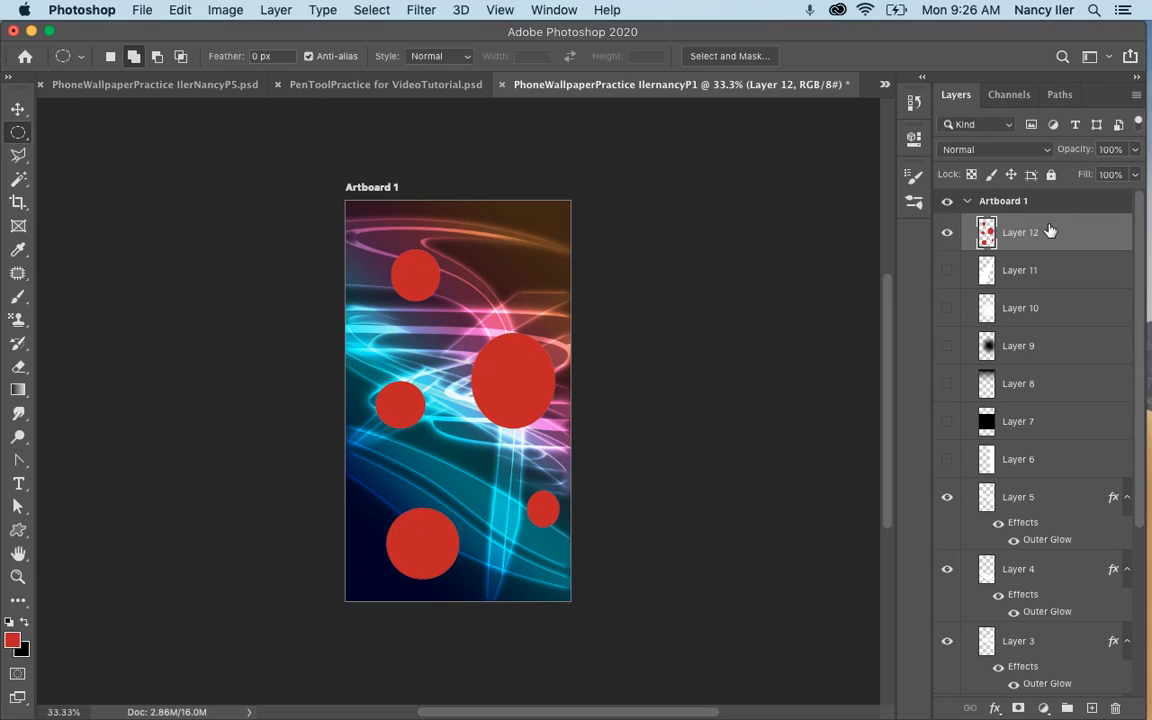
Set Layer 12's blend mode to Soft Light and move its red circles left and slightly down.
{"action": "left_click", "coordinate": [1020, 152]}
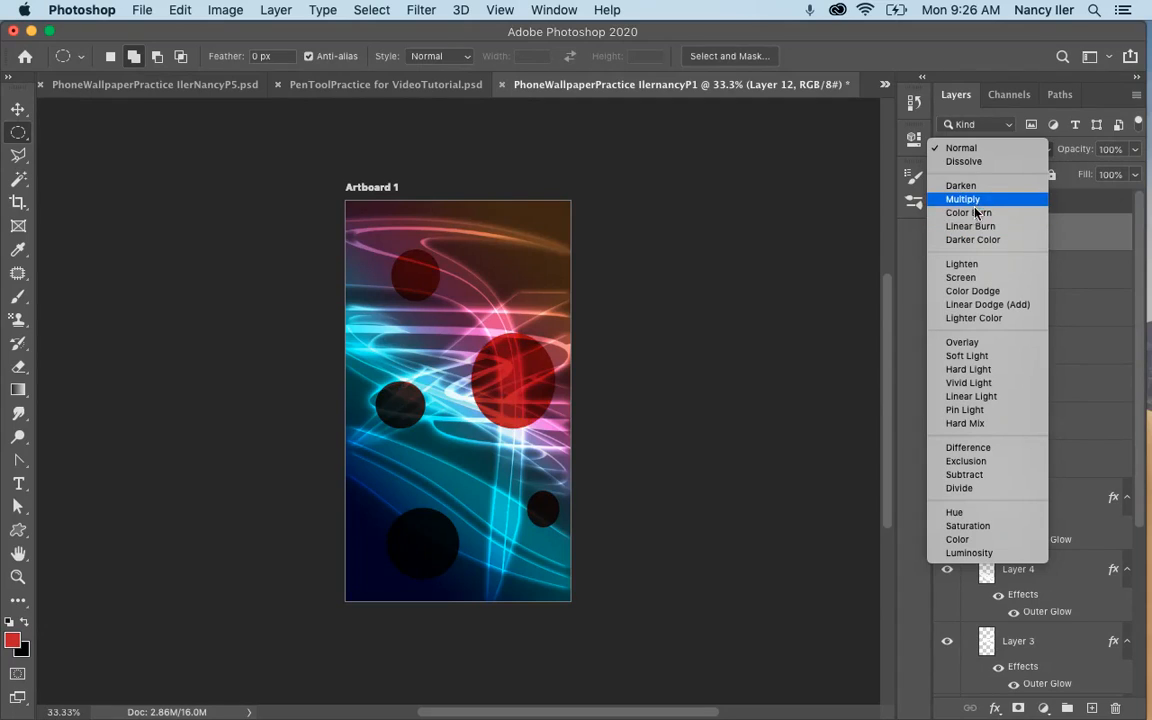
{"action": "left_click", "coordinate": [983, 357]}
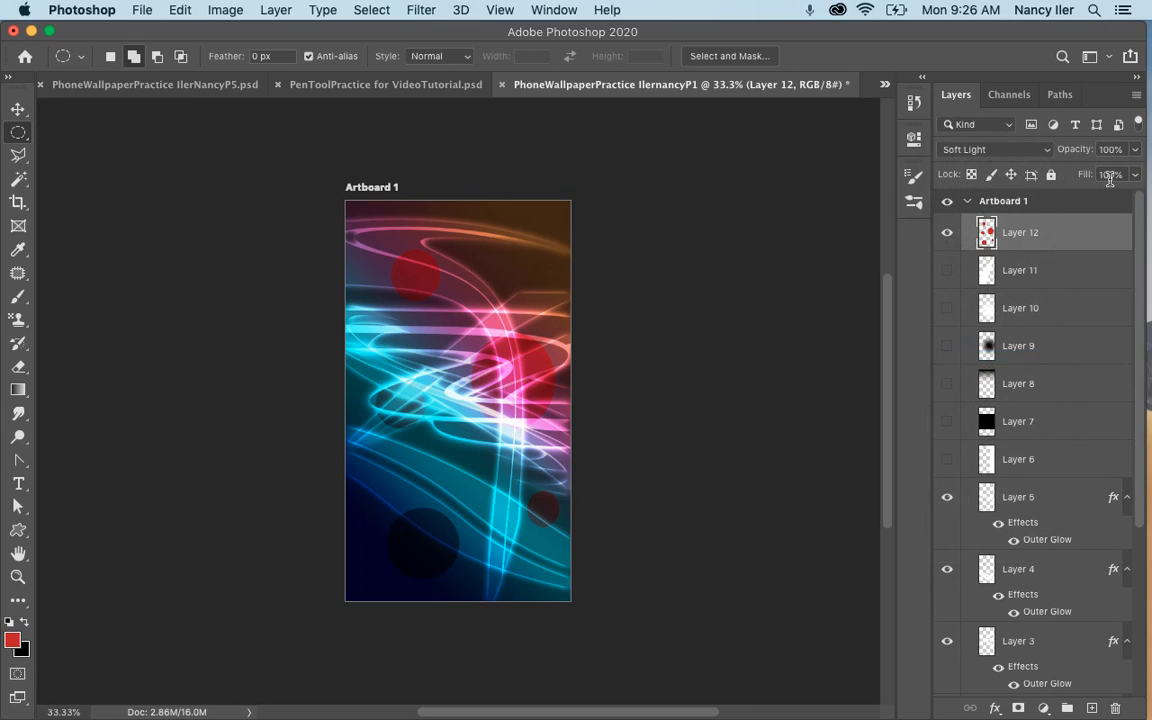
{"action": "left_click", "coordinate": [18, 108]}
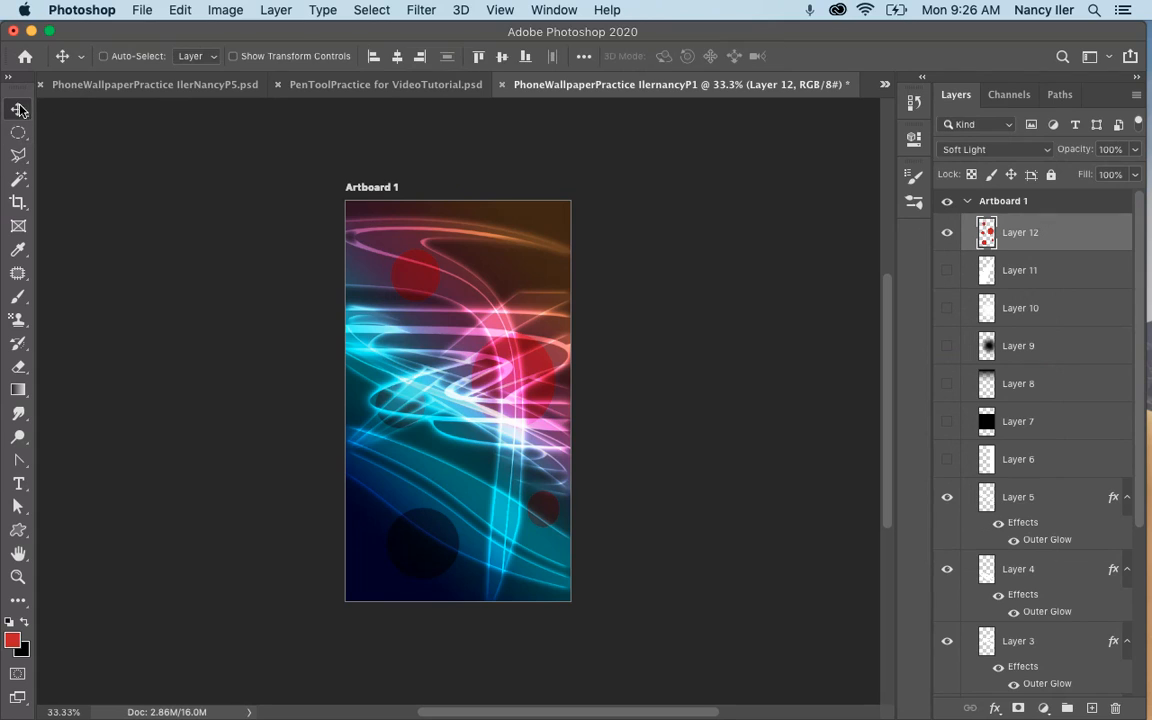
{"action": "left_click_drag", "start_coordinate": [496, 334], "coordinate": [457, 365]}
Set Layer 12's blend mode to Screen and reduce its fill to 59%.
{"action": "left_click", "coordinate": [997, 150]}
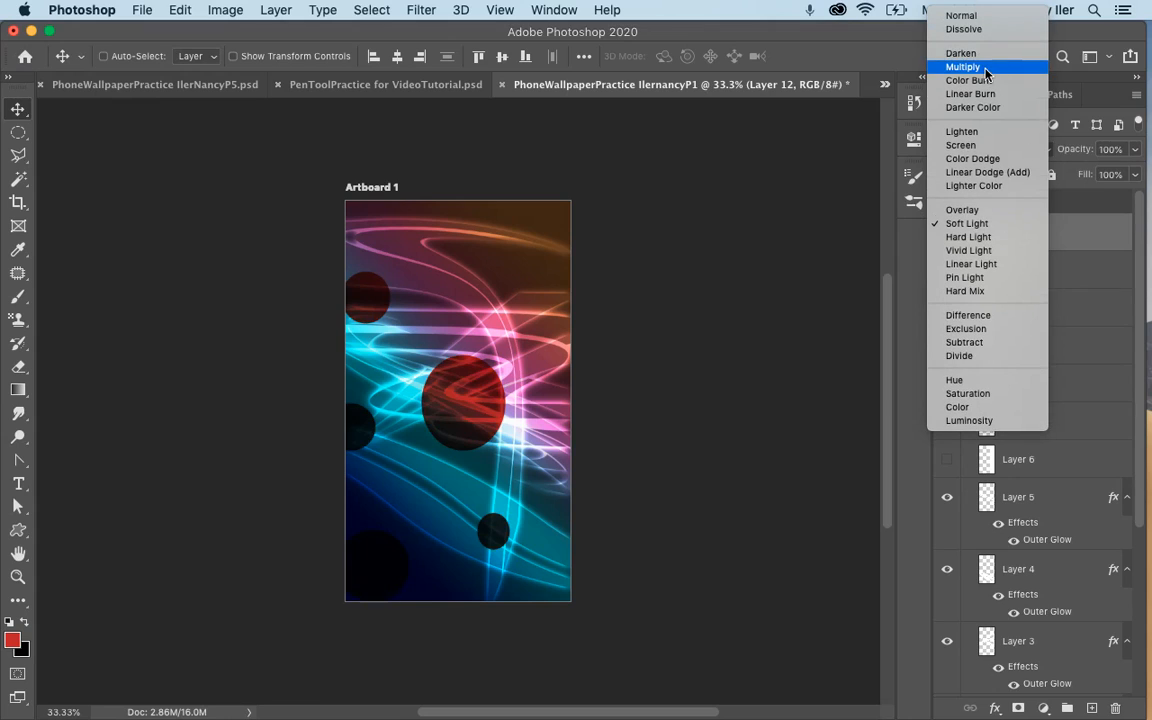
{"action": "left_click", "coordinate": [979, 149]}
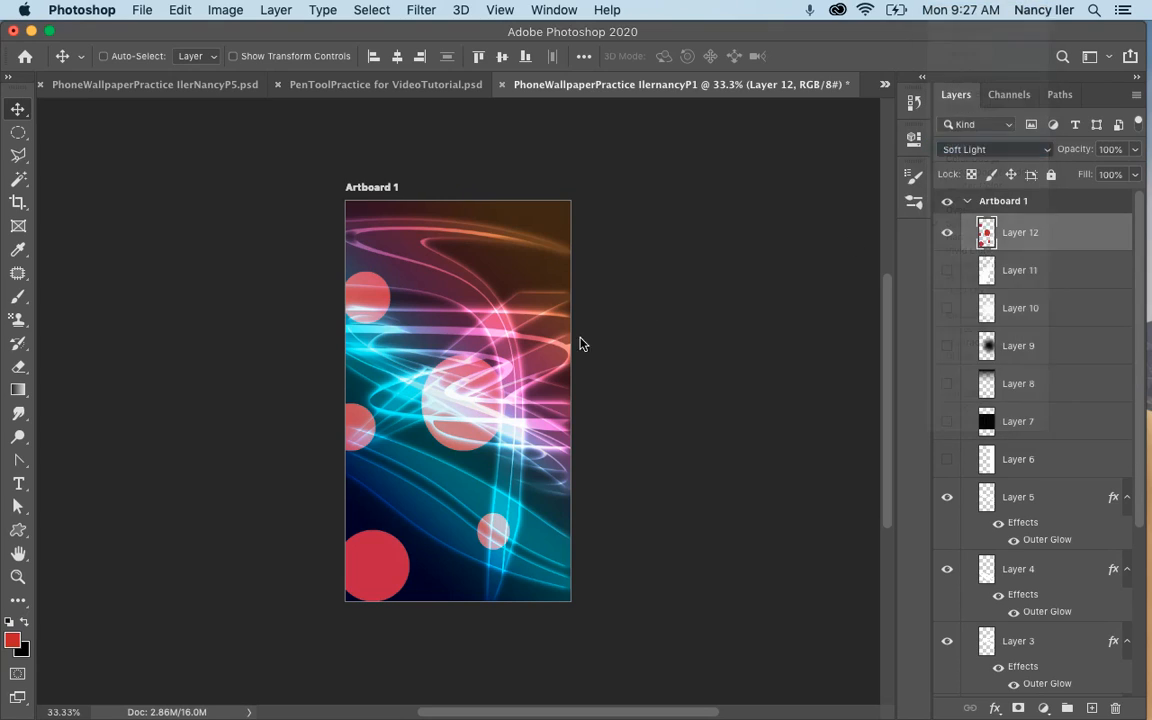
{"action": "left_click", "coordinate": [1135, 177]}
{"action": "left_click_drag", "start_coordinate": [1121, 199], "coordinate": [1108, 200]}
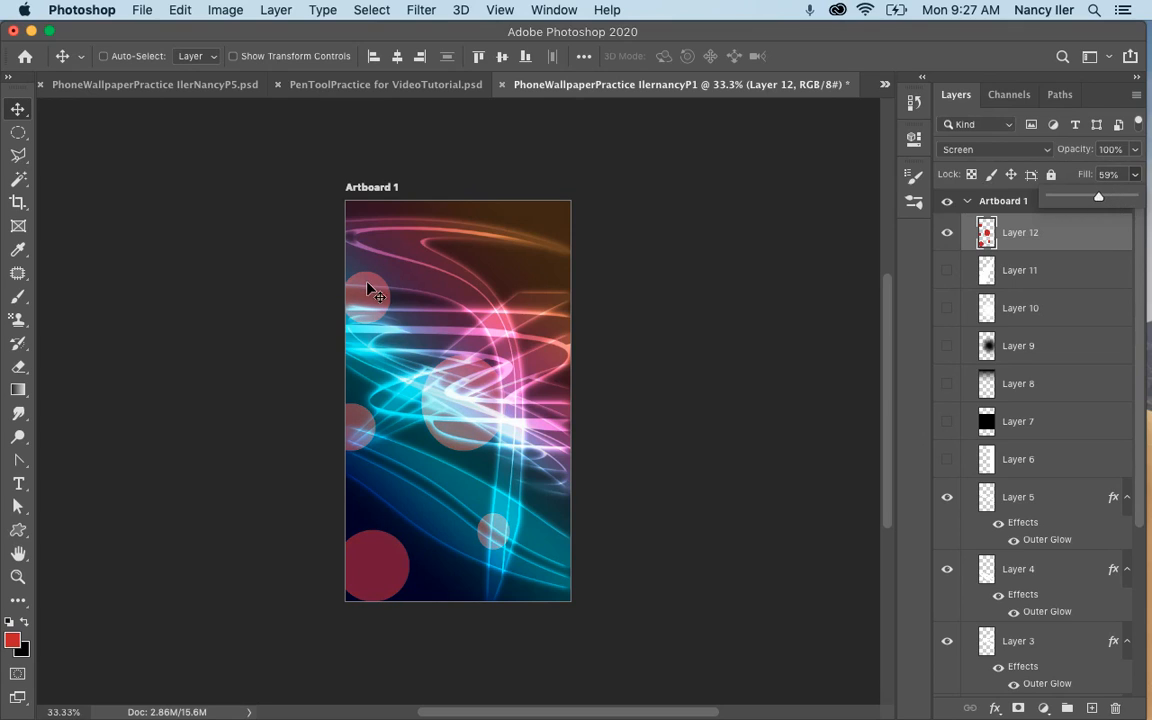
Set Layer 12's opacity to 57% and reposition its red circles higher on the artboard, with the smaller top circle cut by the upper edge.
{"action": "left_click_drag", "start_coordinate": [370, 290], "coordinate": [460, 257]}
{"action": "left_click", "coordinate": [1135, 149]}
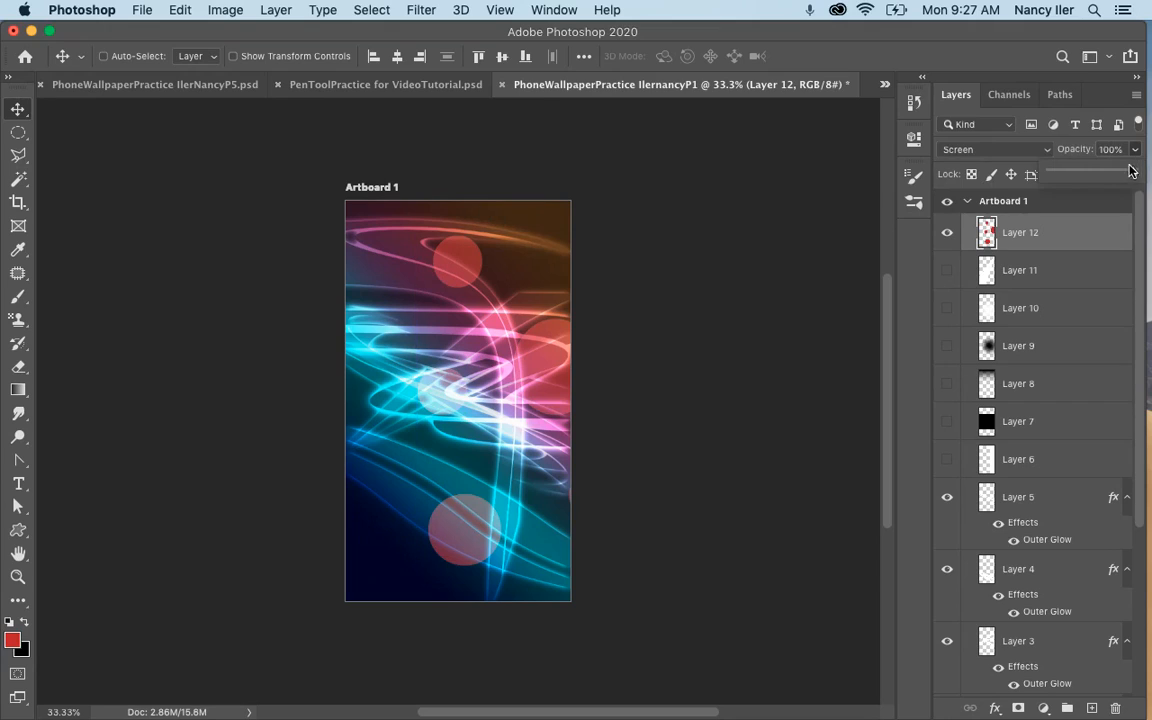
{"action": "left_click_drag", "start_coordinate": [1086, 180], "coordinate": [1097, 178]}
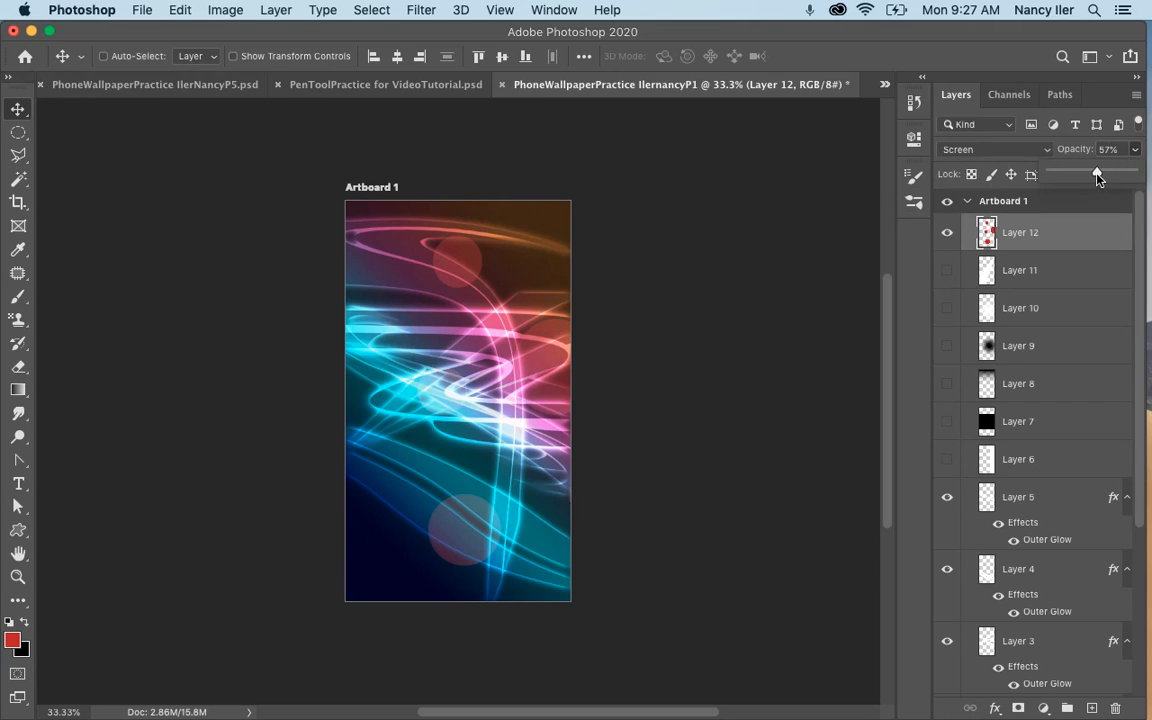
{"action": "left_click_drag", "start_coordinate": [440, 262], "coordinate": [388, 207]}
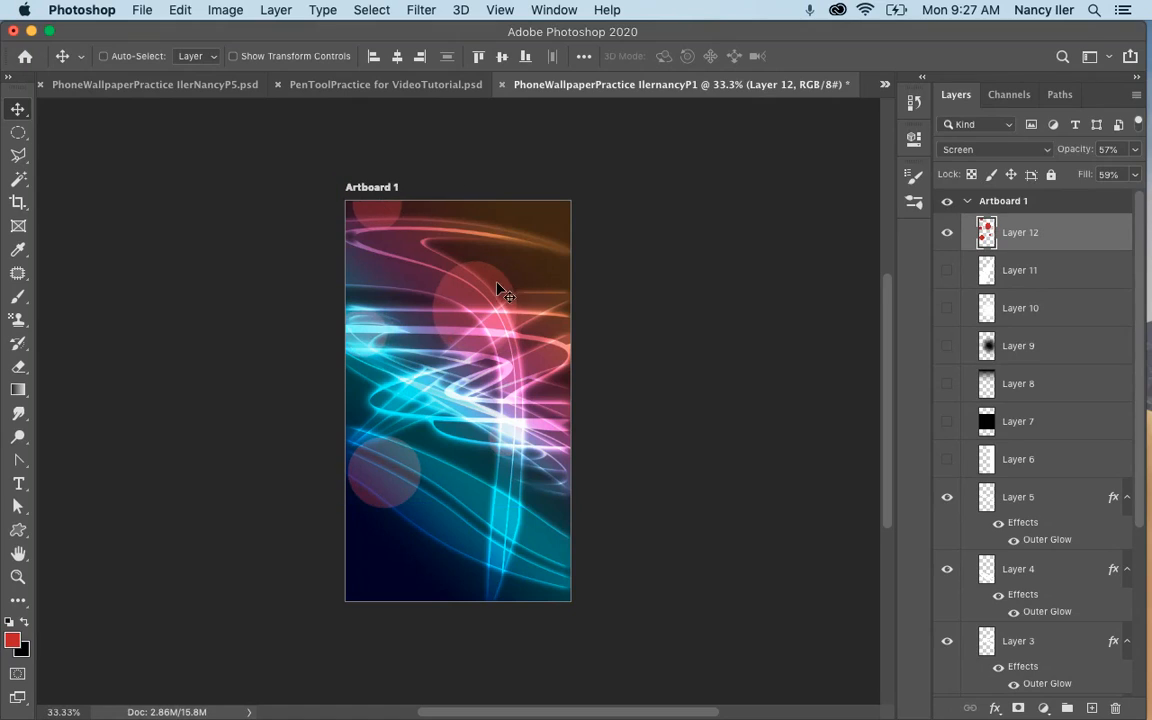
{"action": "left_click_drag", "start_coordinate": [494, 286], "coordinate": [494, 295]}
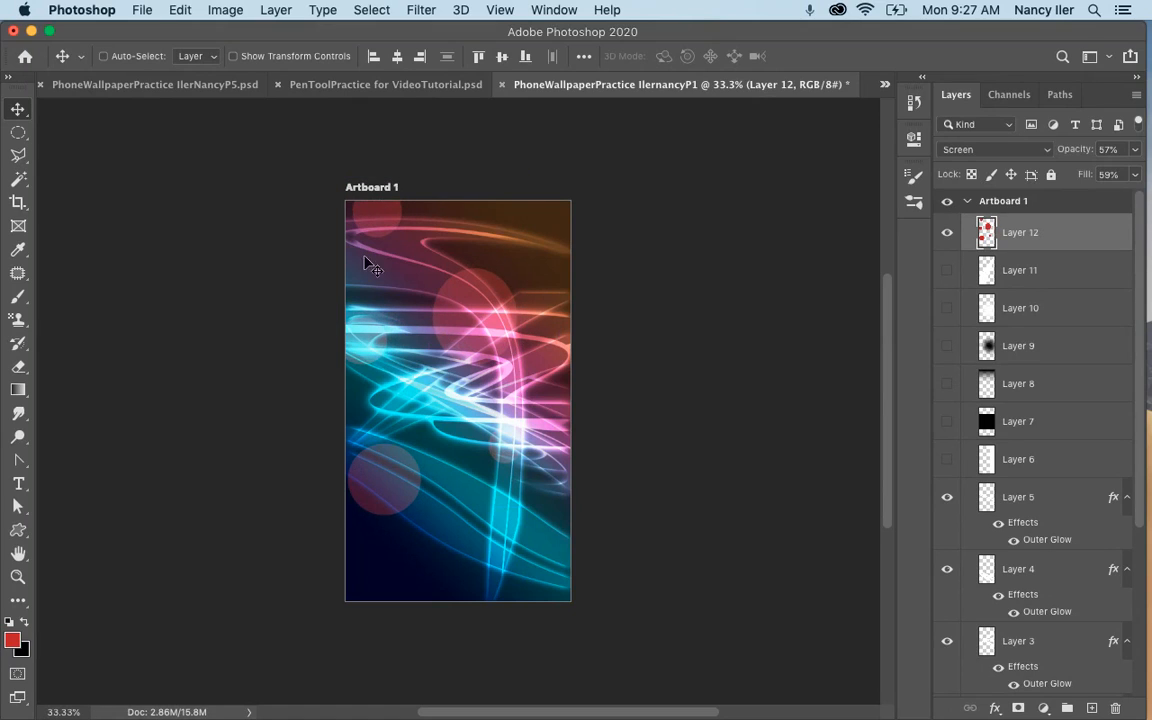
Switch to the Rectangular Marquee tool and hide Layer 12.
{"action": "left_click", "coordinate": [18, 132]}
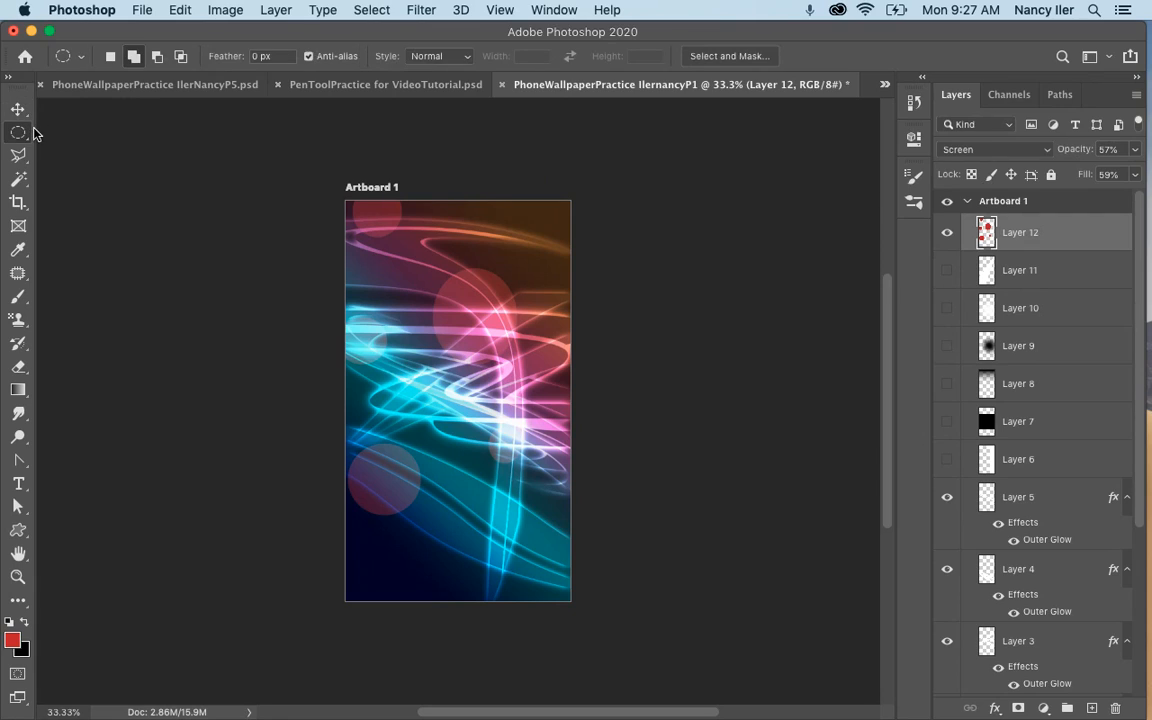
{"action": "left_click", "coordinate": [20, 134]}
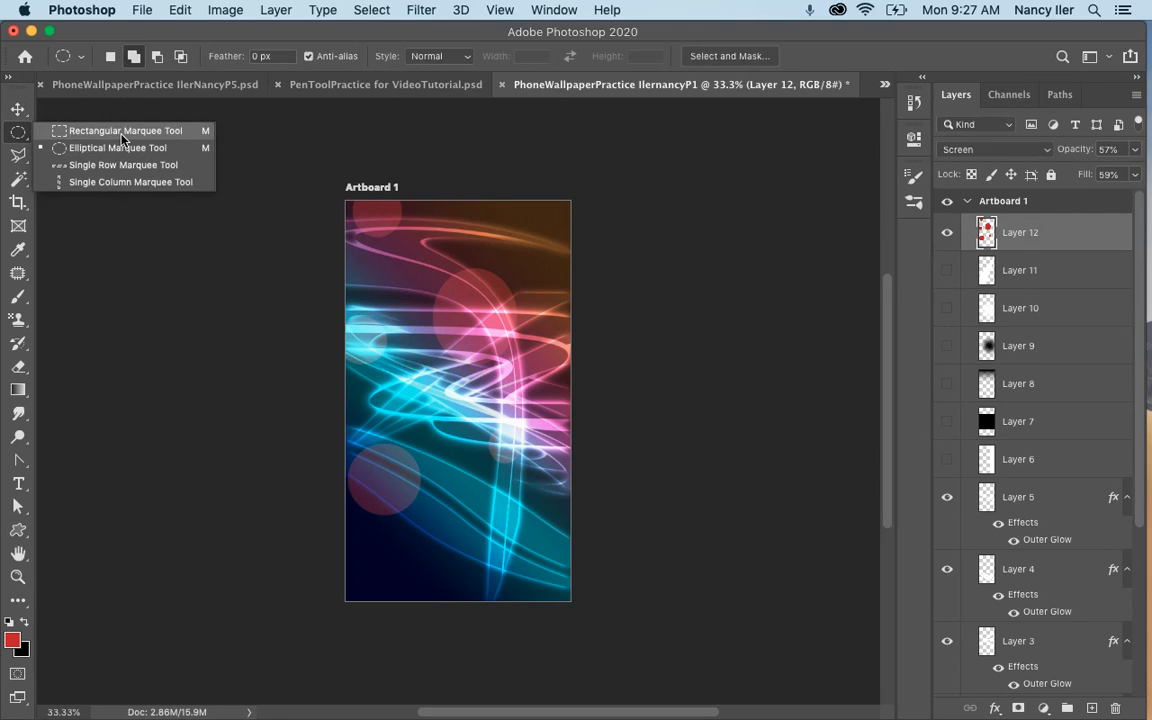
{"action": "left_click", "coordinate": [109, 121]}
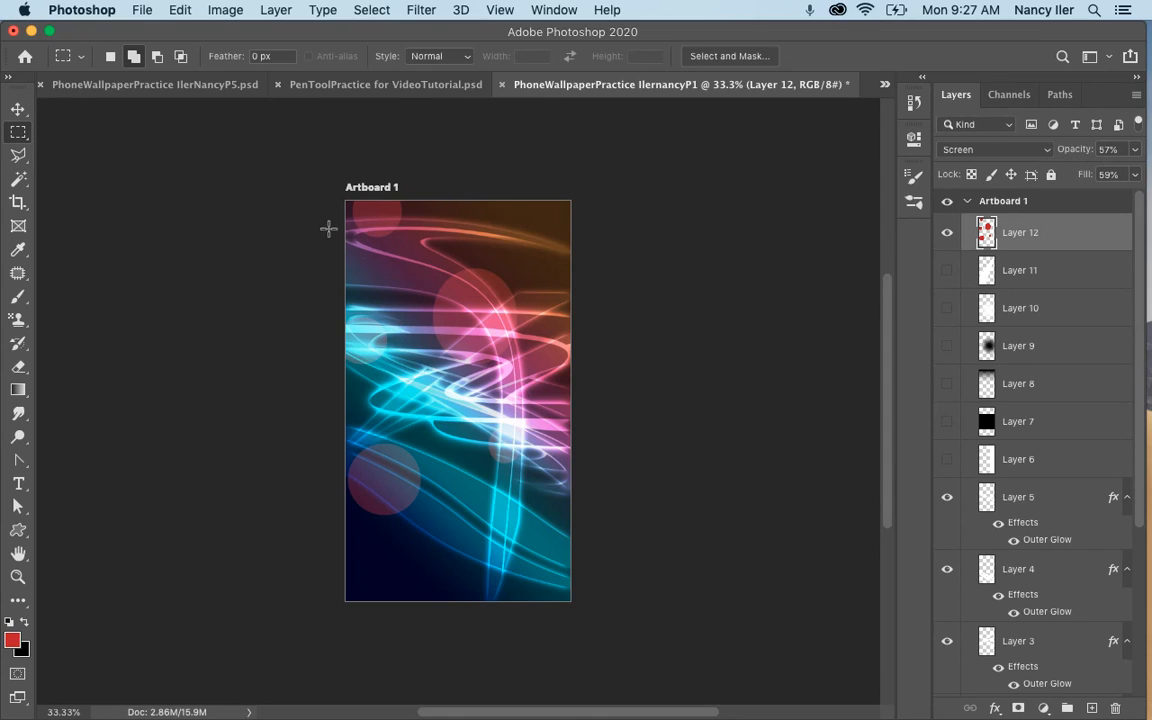
{"action": "left_click", "coordinate": [947, 232]}
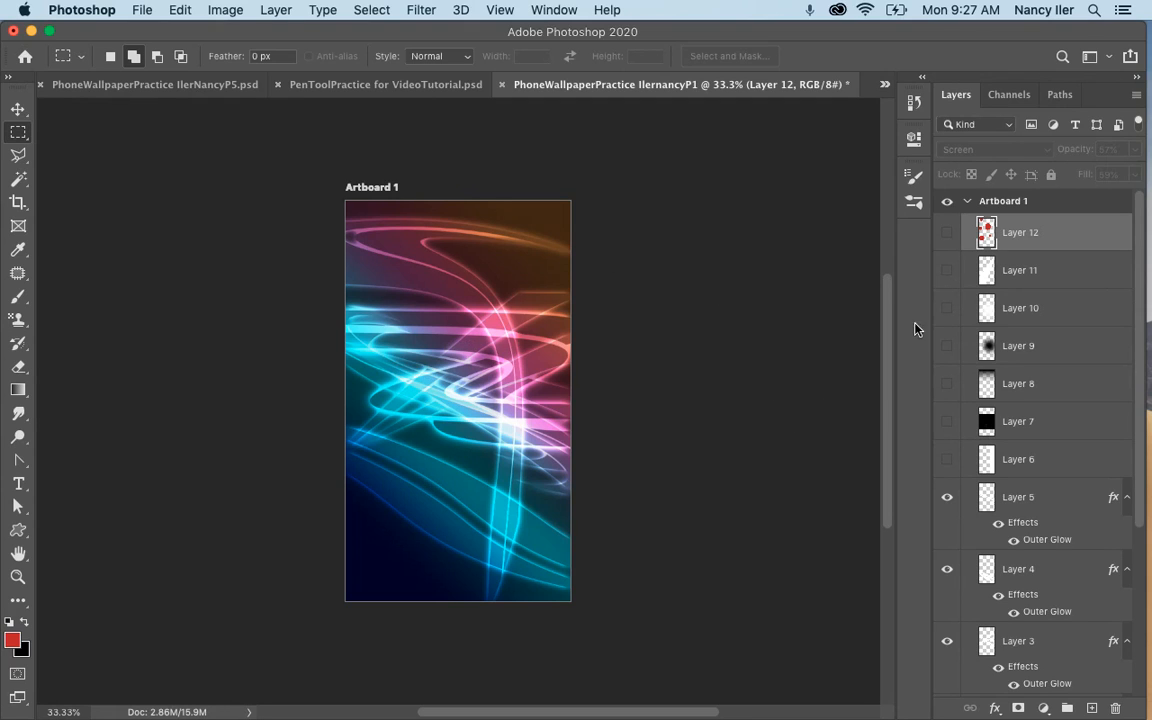
Look through the teacher example and the P2, P3 and P5 wallpaper documents to compare their light effects.
{"action": "left_click", "coordinate": [884, 84]}
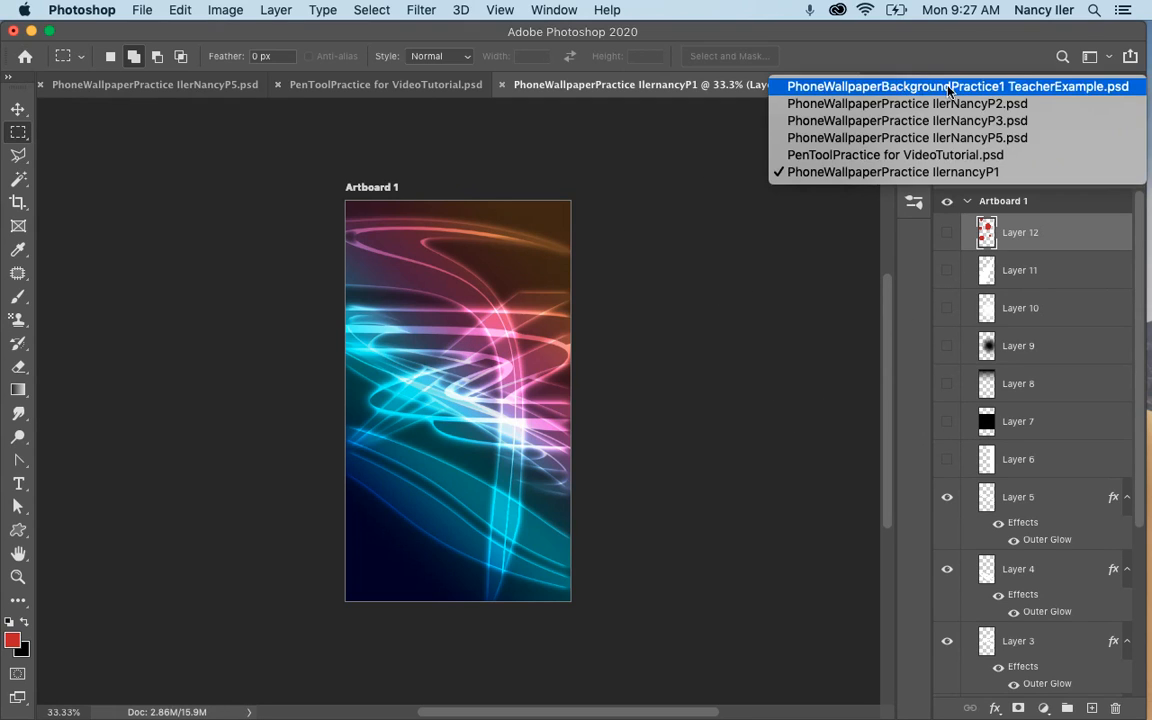
{"action": "left_click", "coordinate": [893, 88]}
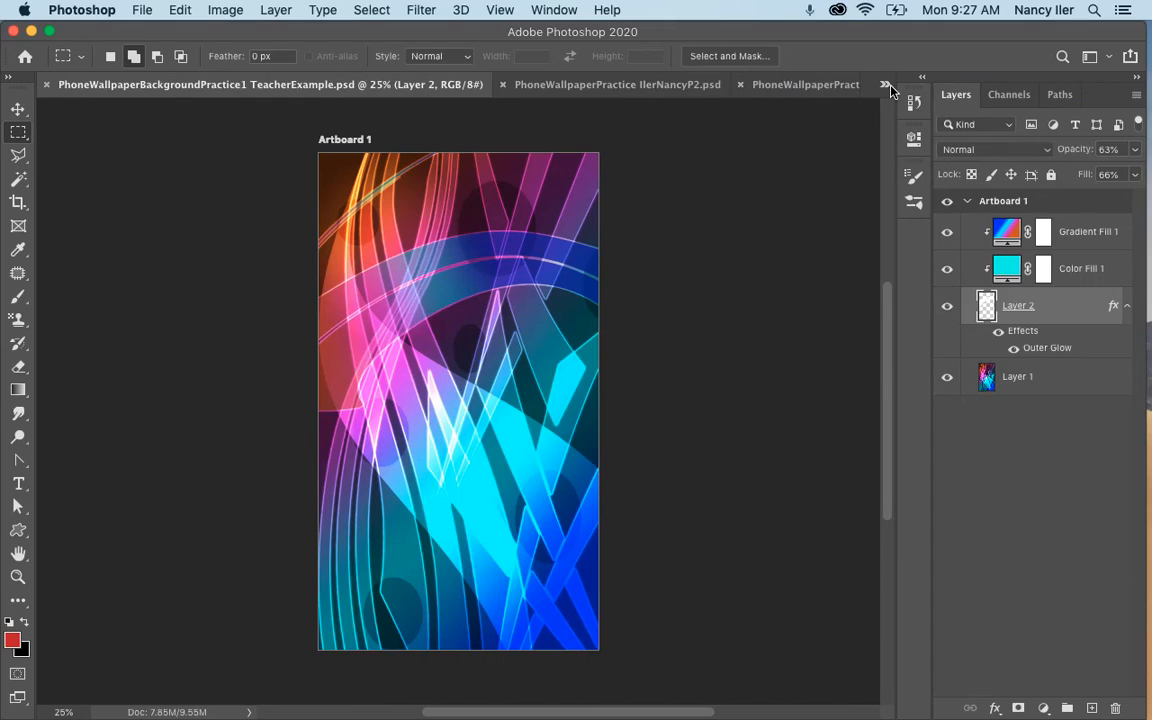
{"action": "left_click", "coordinate": [884, 88]}
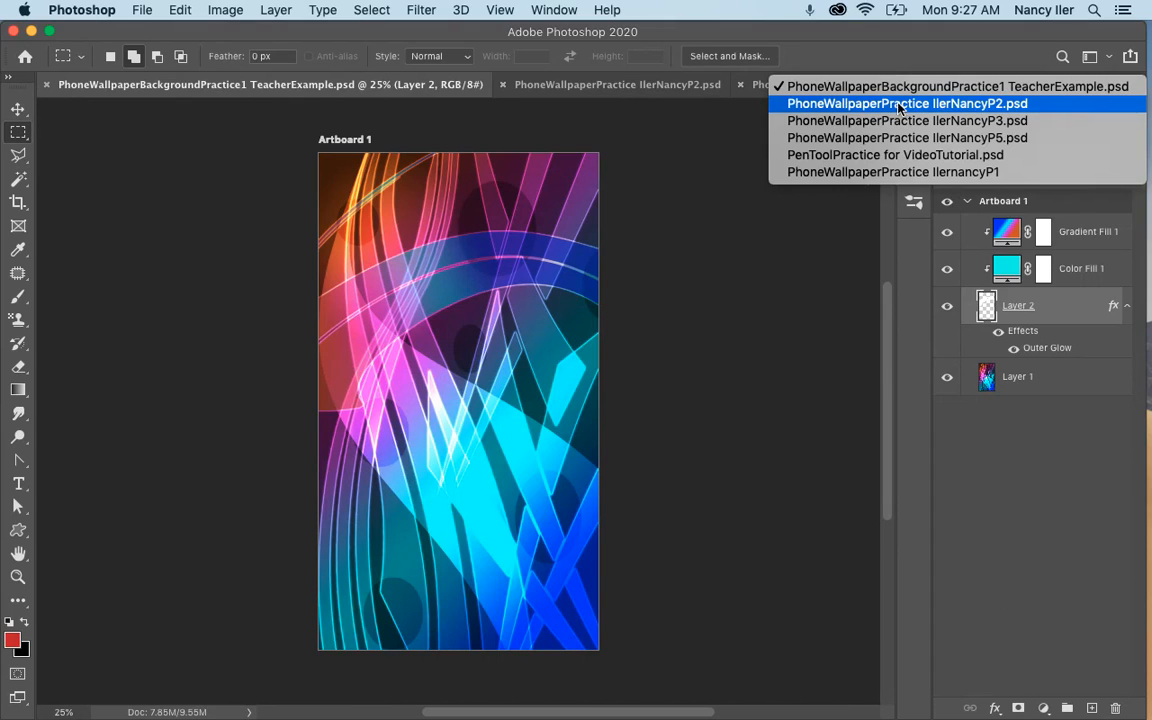
{"action": "left_click", "coordinate": [898, 104]}
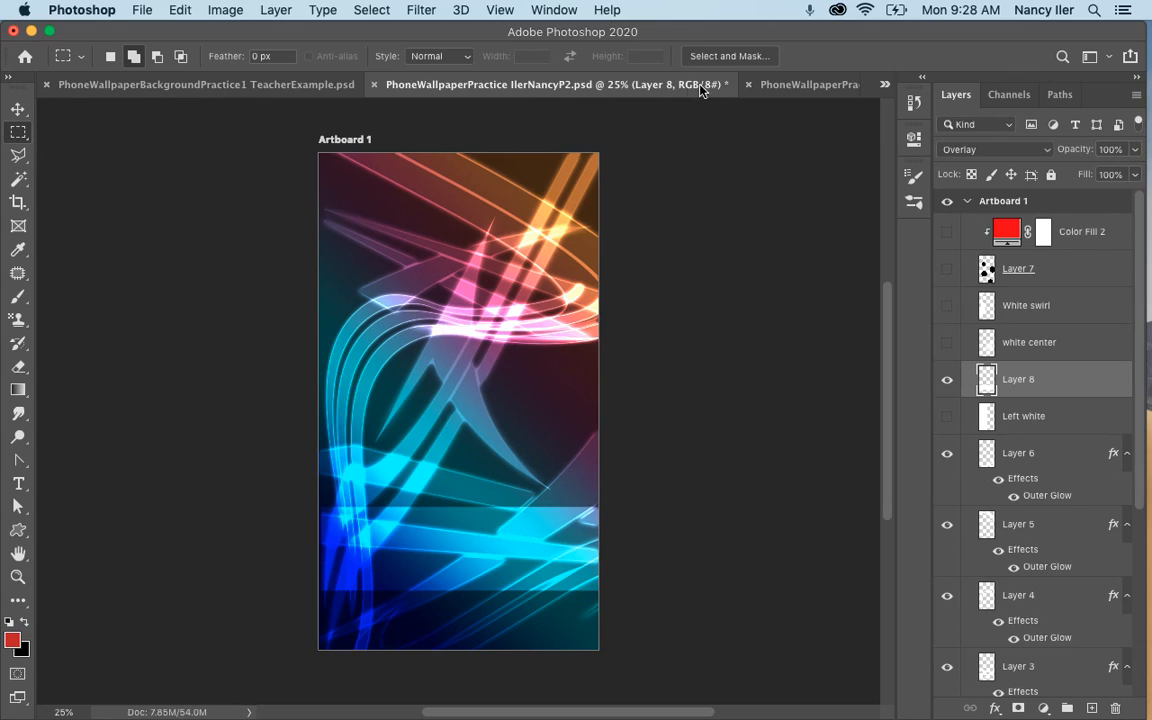
{"action": "left_click", "coordinate": [795, 84]}
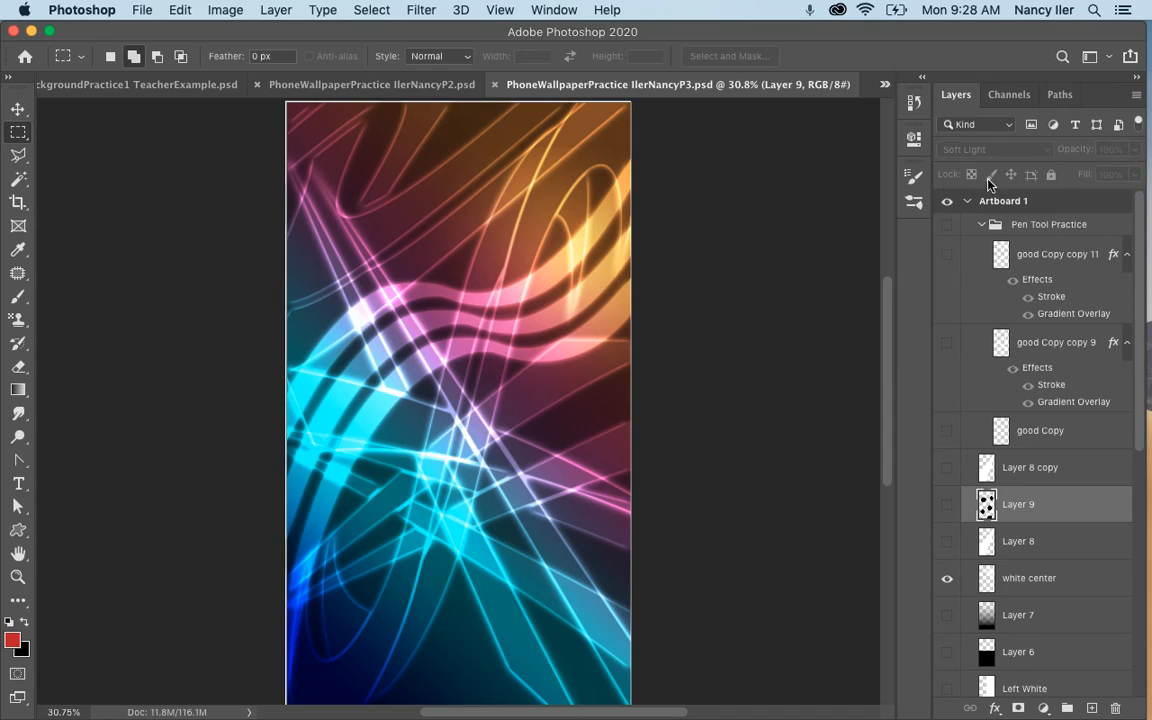
{"action": "left_click", "coordinate": [885, 88]}
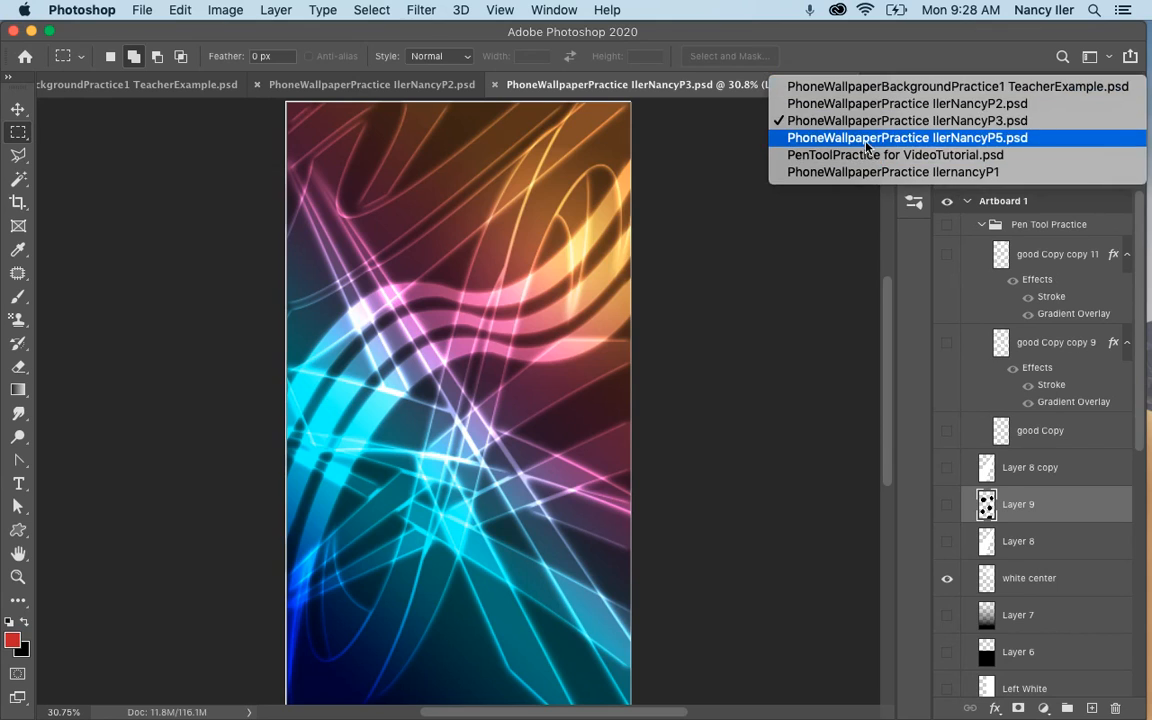
{"action": "left_click", "coordinate": [778, 125]}
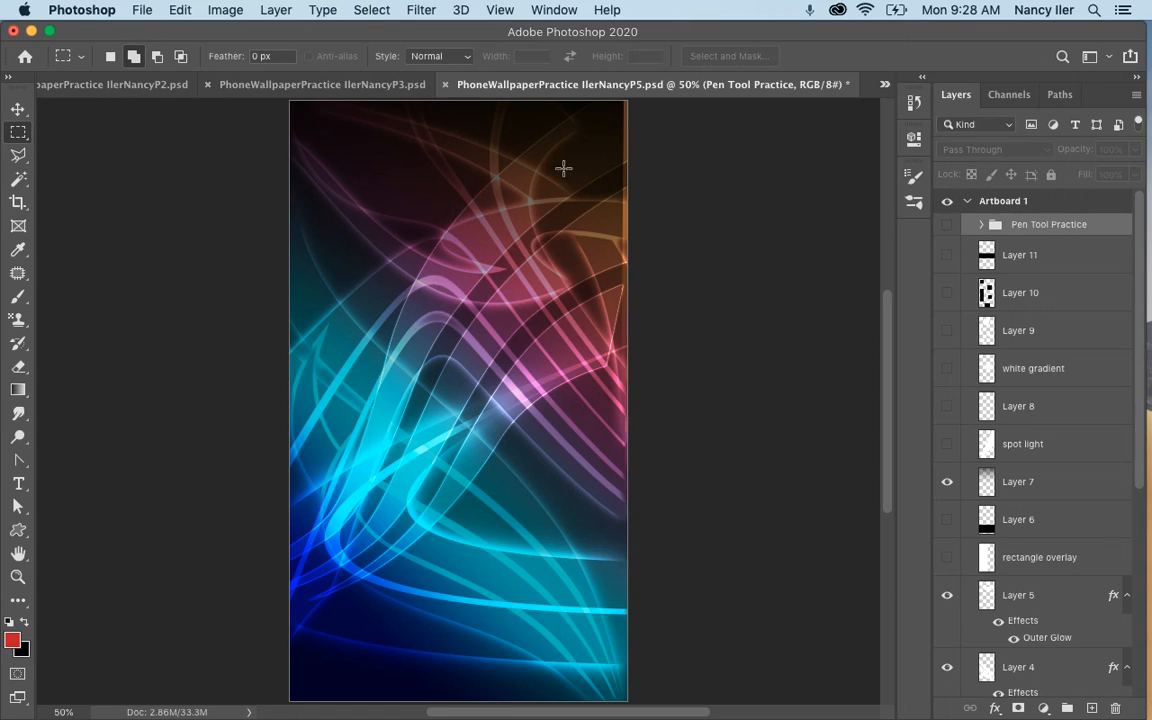
Try to save the P5 wallpaper on the computer as a layered Photoshop file, but cancel instead of replacing the existing file.
{"action": "left_click", "coordinate": [143, 12]}
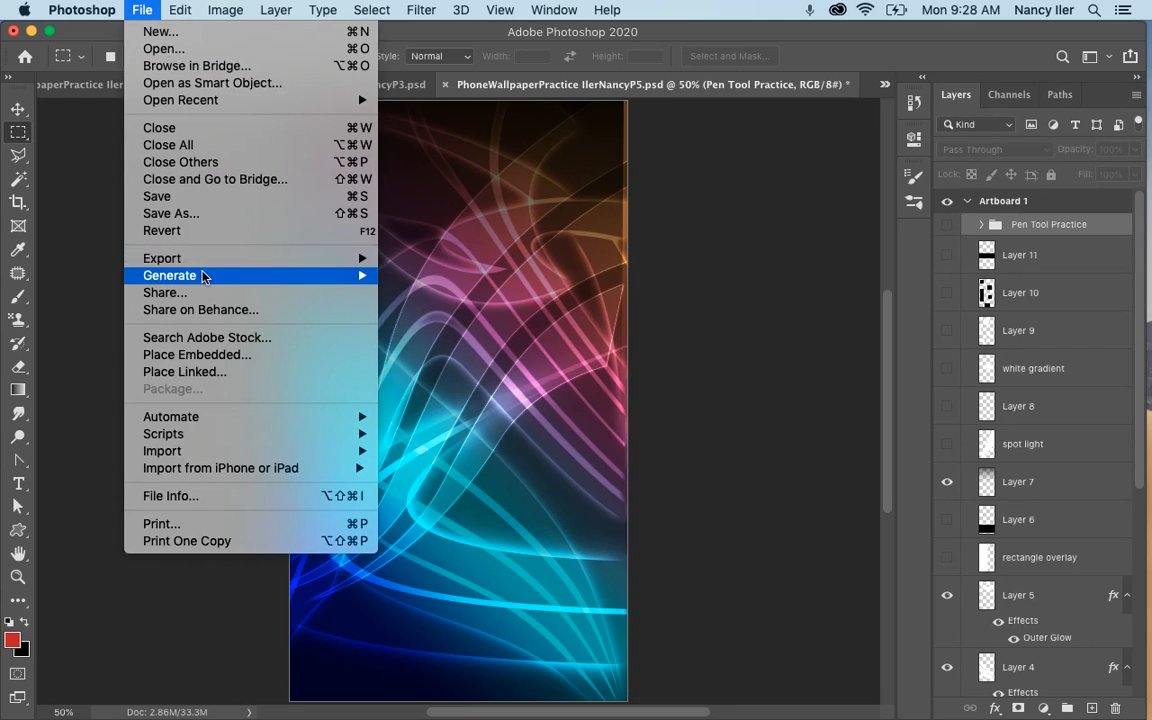
{"action": "left_click", "coordinate": [209, 215]}
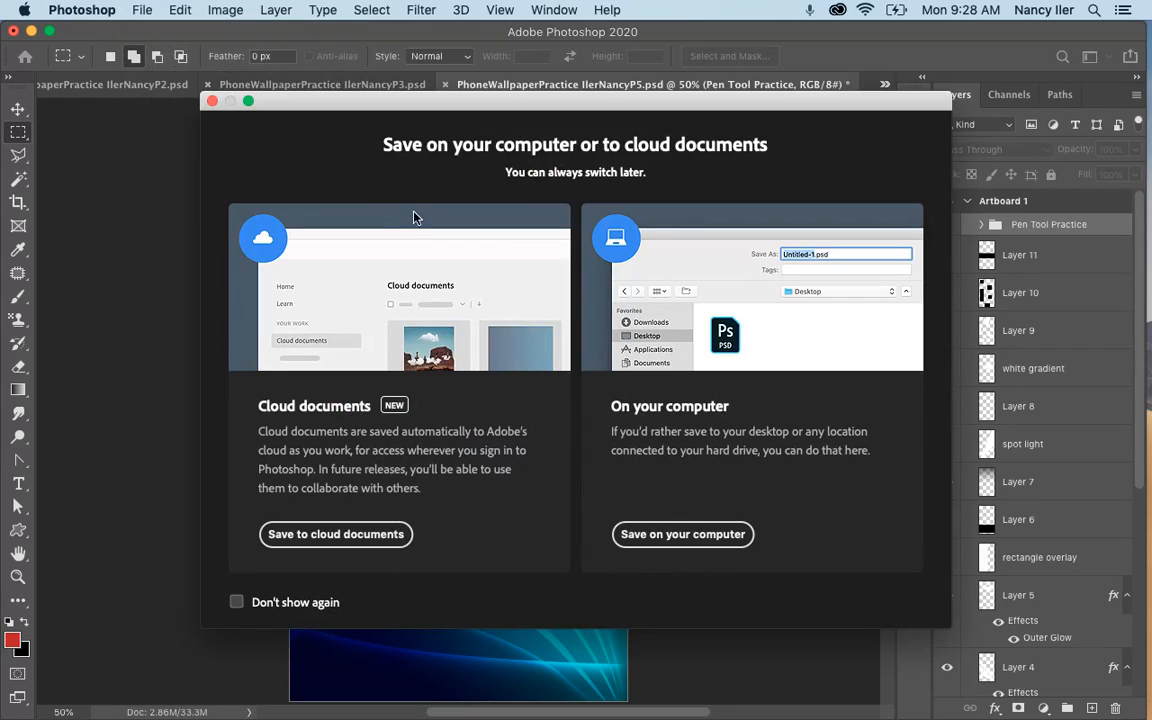
{"action": "left_click", "coordinate": [660, 537]}
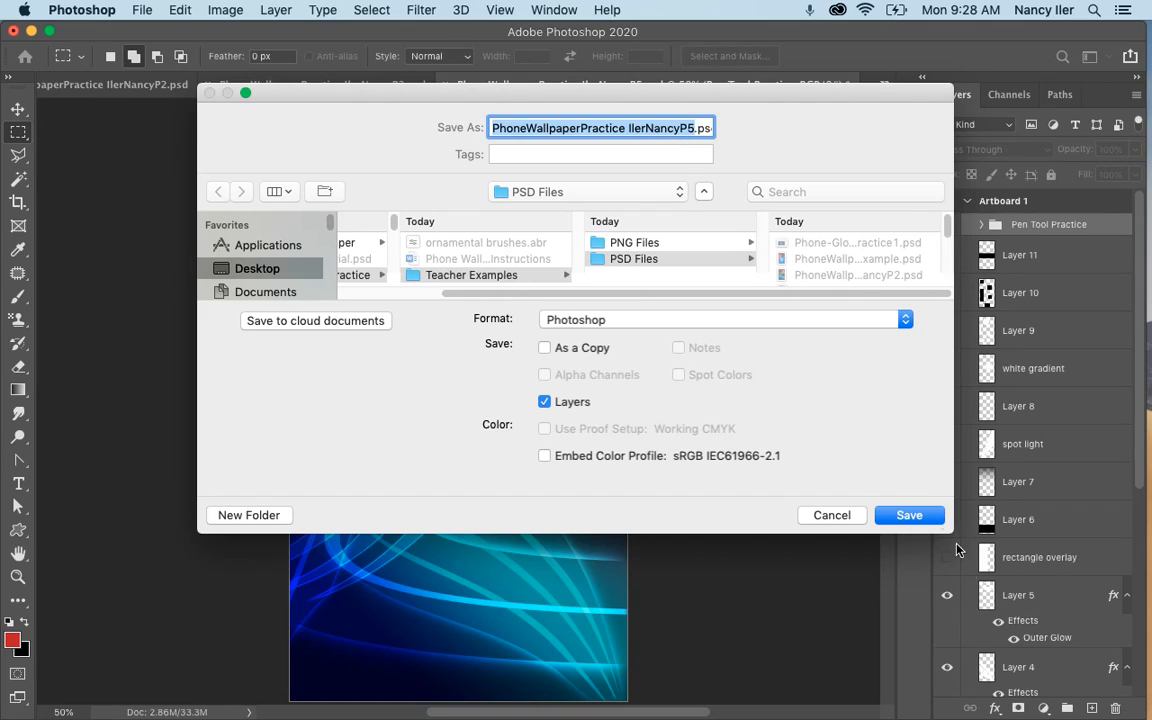
{"action": "left_click", "coordinate": [917, 517]}
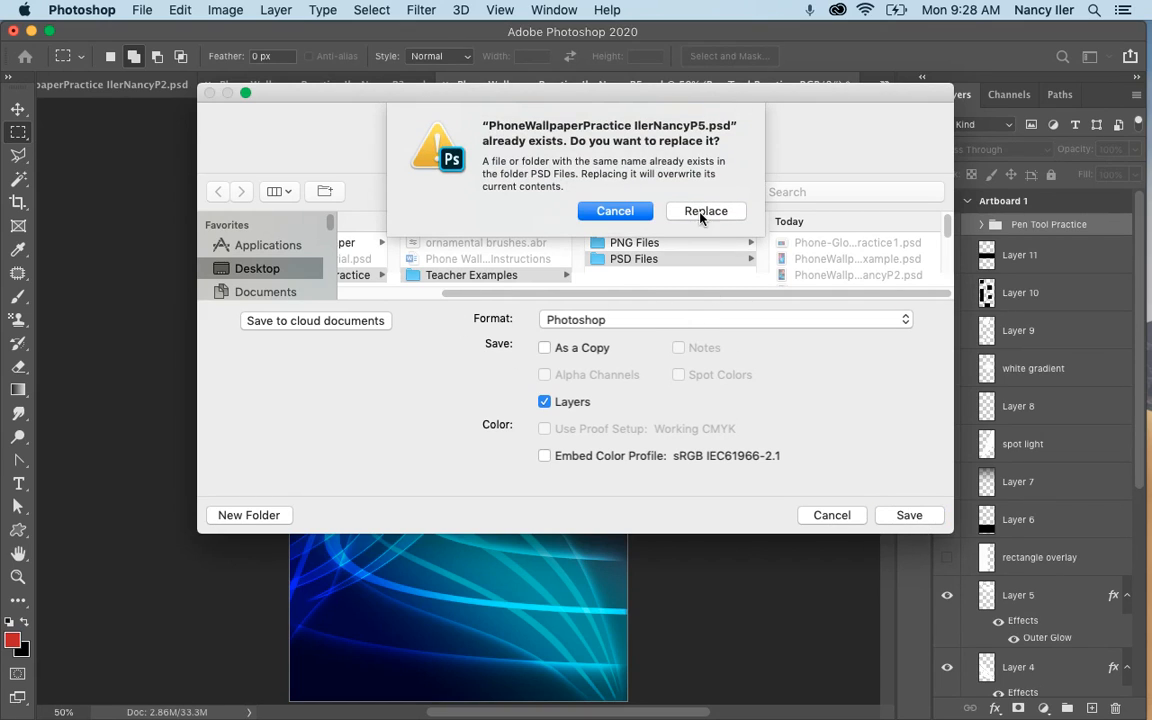
{"action": "left_click", "coordinate": [620, 213]}
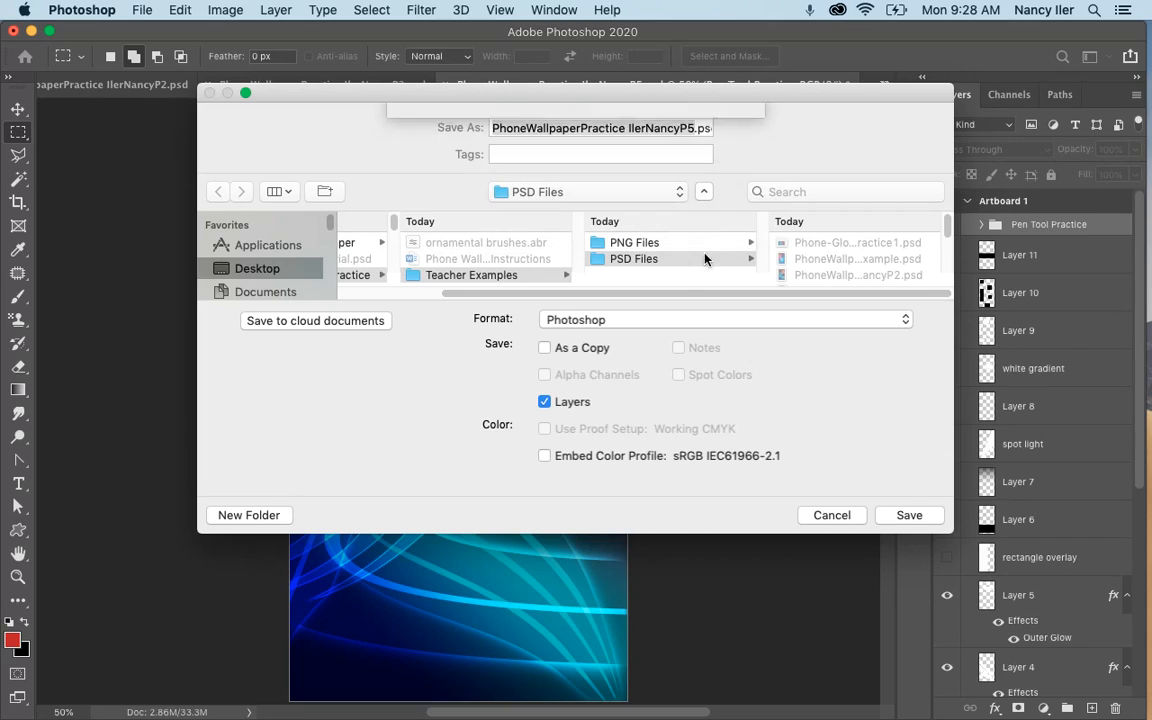
{"action": "left_click", "coordinate": [831, 515]}
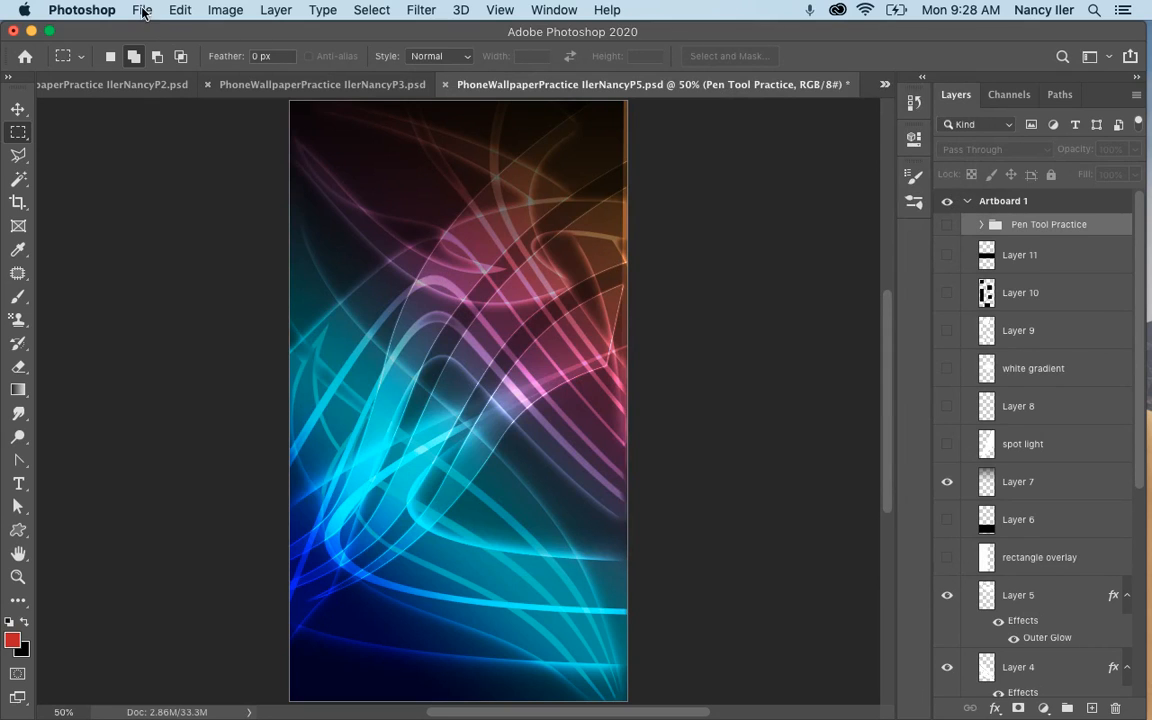
Start a quick PNG export of the P5 wallpaper and cancel it without saving.
{"action": "left_click", "coordinate": [142, 10]}
{"action": "mouse_move", "coordinate": [358, 264]}
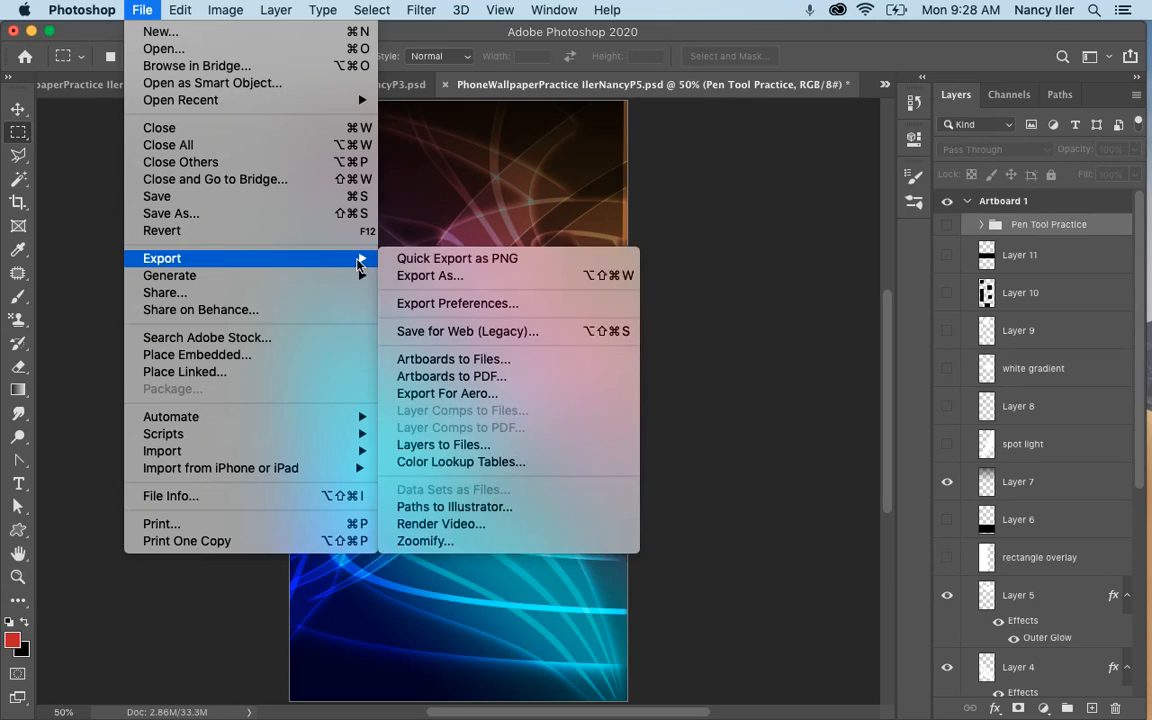
{"action": "left_click", "coordinate": [416, 259]}
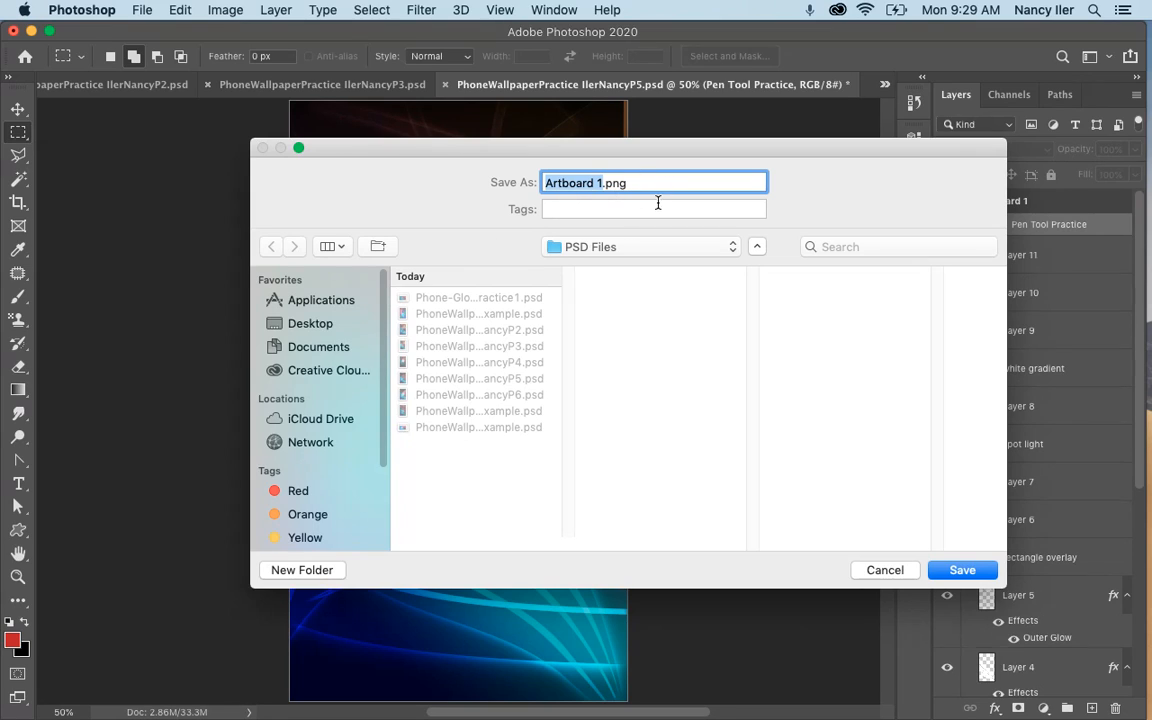
{"action": "left_click", "coordinate": [882, 570]}
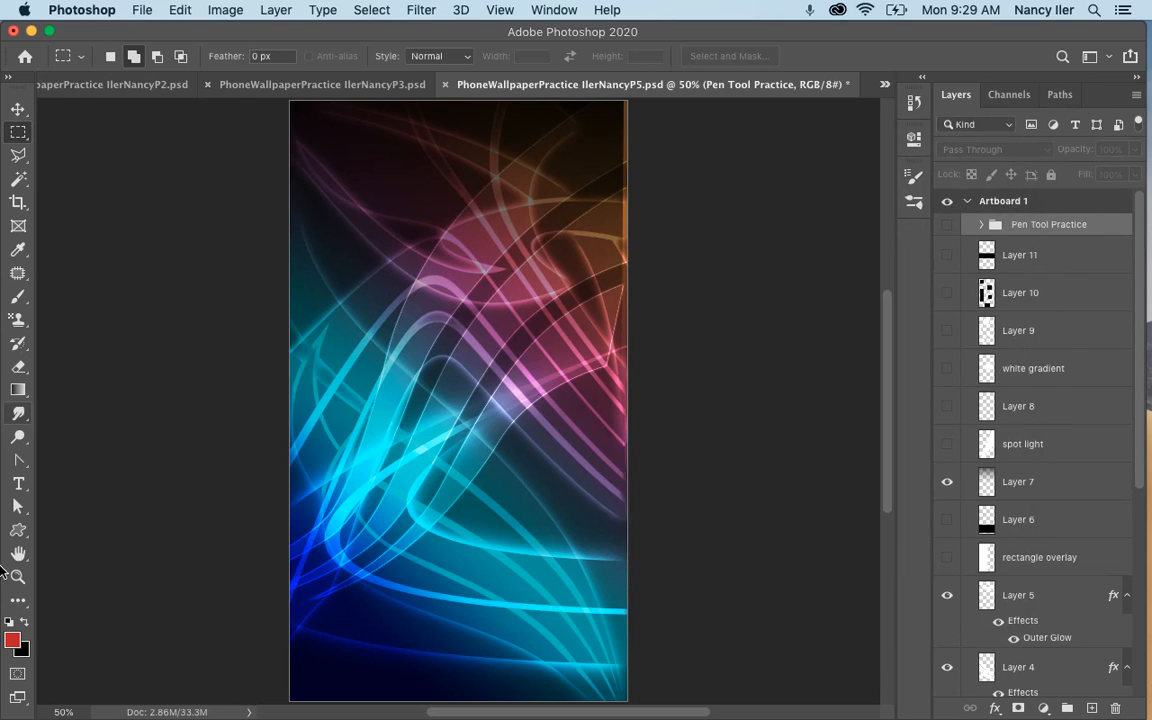
{"action": "mouse_move", "coordinate": [24, 650]}
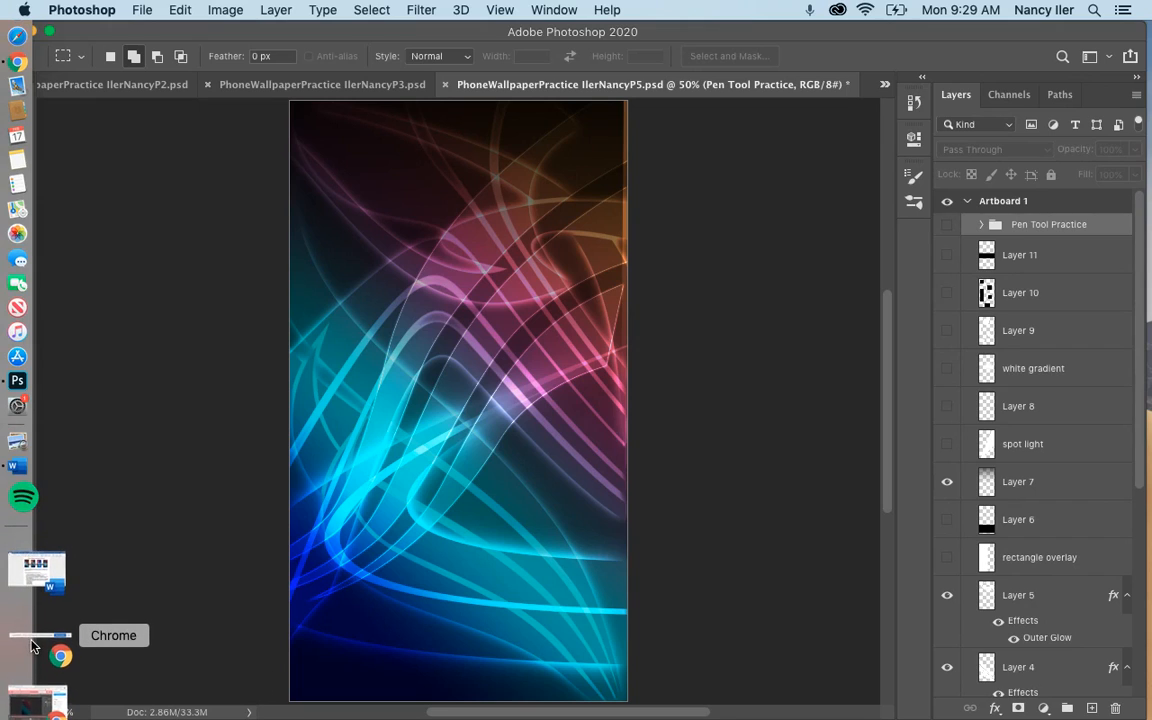
{"action": "left_click", "coordinate": [30, 625]}
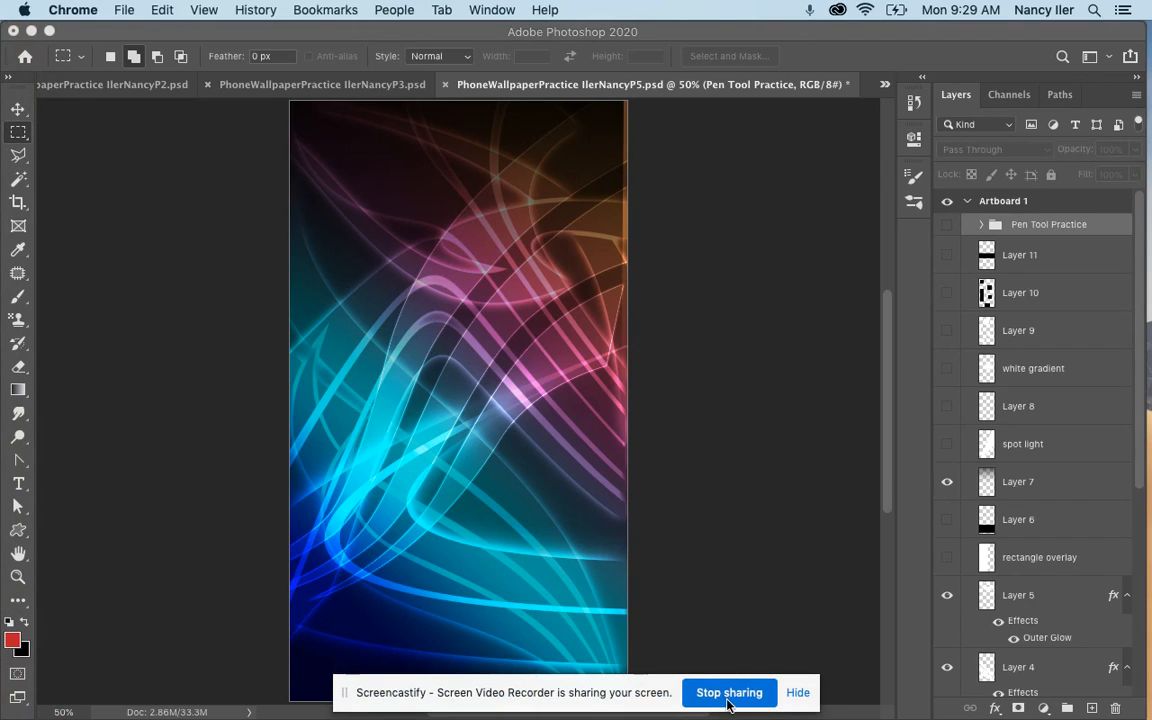